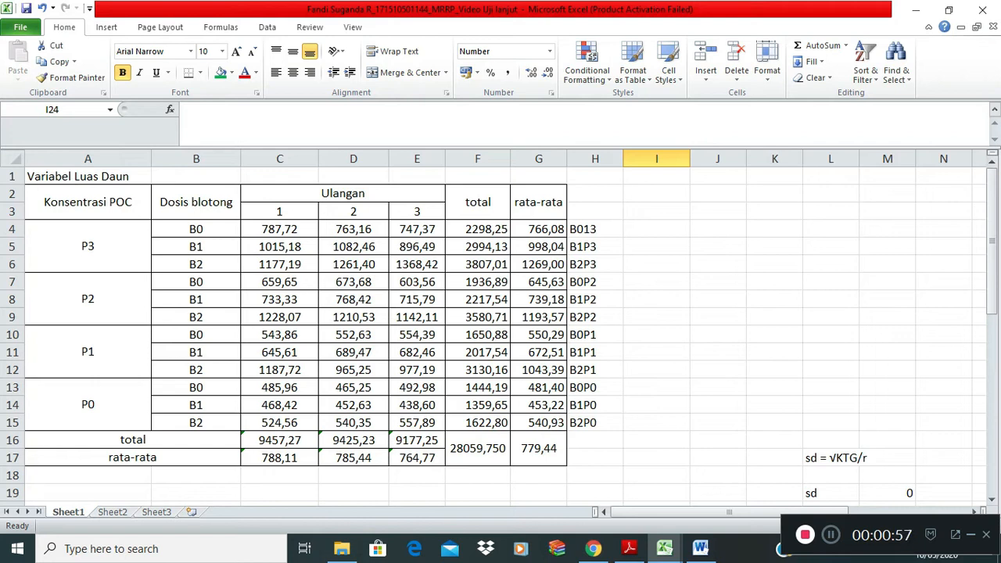
- Replace the formula in F4 with =SUM(C4:E4) and fill it down the total column through F15
{"action": "left_click", "coordinate": [507, 233]}
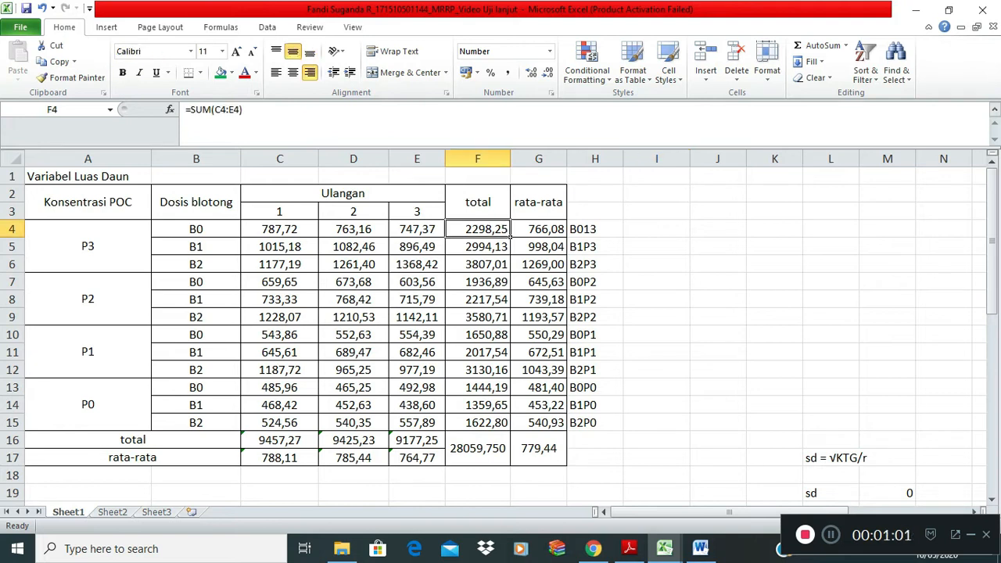
{"action": "double_click", "coordinate": [508, 233]}
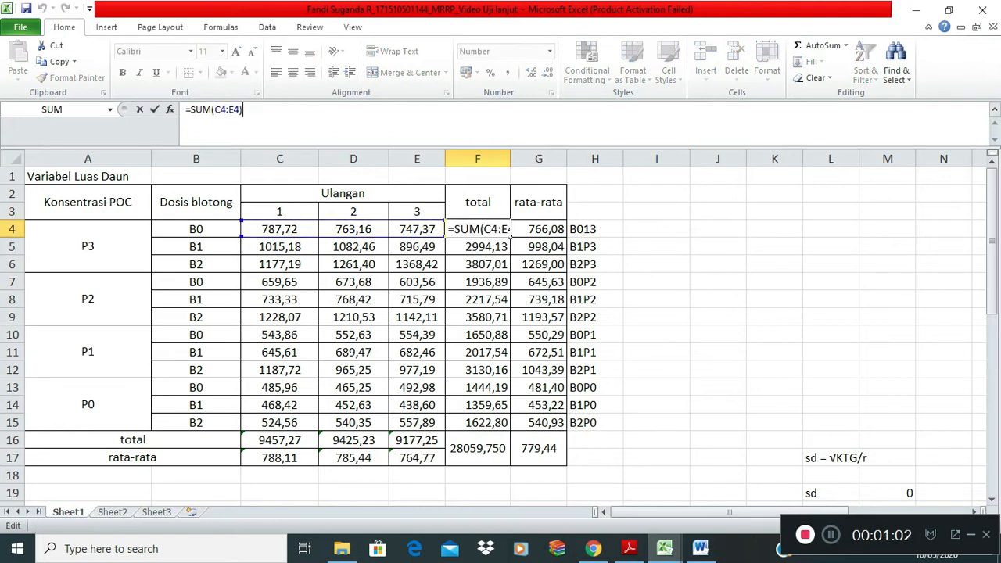
{"action": "key", "text": "BackSpace"}
{"action": "key", "text": "BackSpace"}
{"action": "key", "text": "BackSpace"}
{"action": "key", "text": "BackSpace"}
{"action": "key", "text": "BackSpace"}
{"action": "key", "text": "BackSpace"}
{"action": "key", "text": "BackSpace"}
{"action": "key", "text": "BackSpace"}
{"action": "key", "text": "BackSpace"}
{"action": "key", "text": "BackSpace"}
{"action": "key", "text": "BackSpace"}
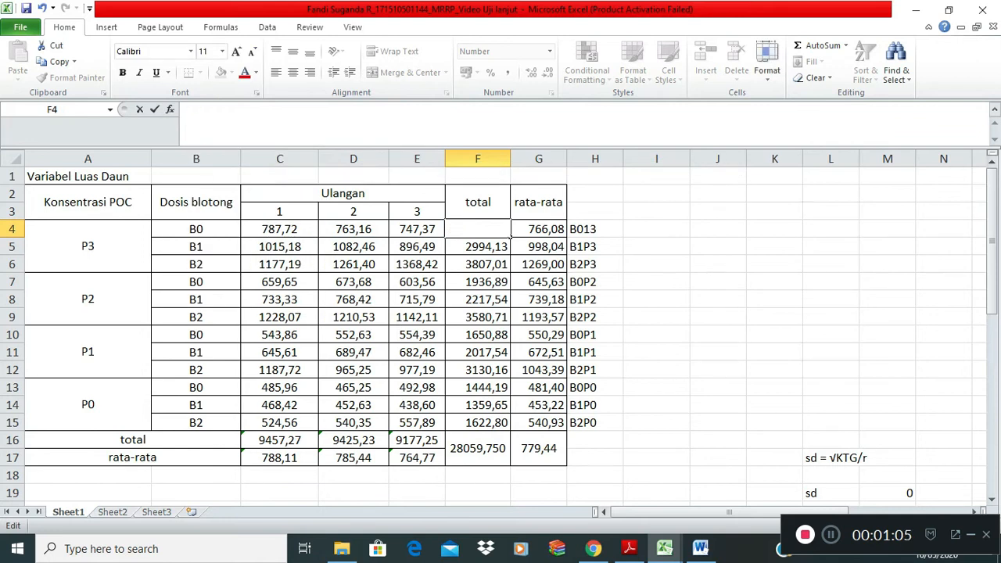
{"action": "type", "text": "=sum"}
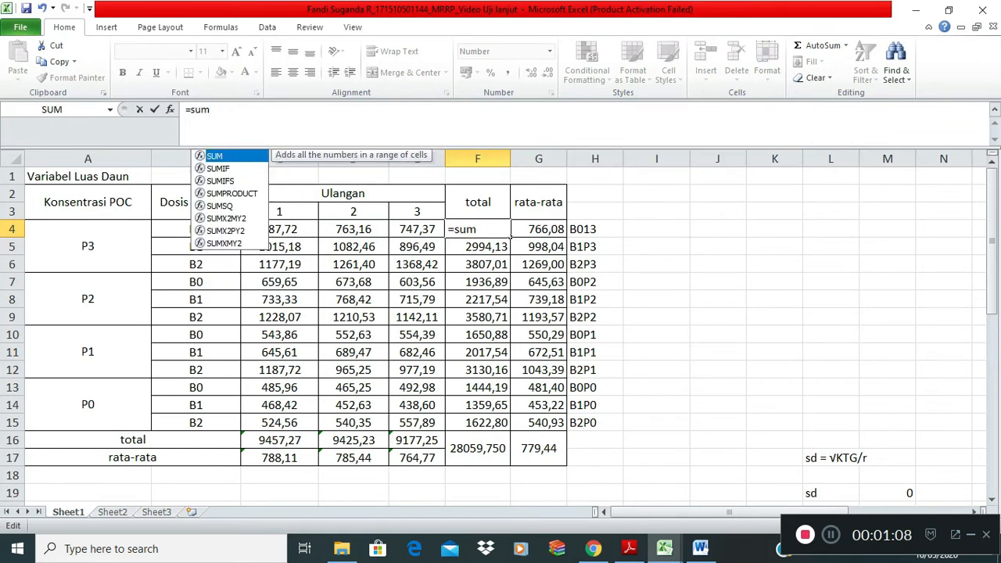
{"action": "key", "text": "Tab"}
{"action": "key", "text": "Left"}
{"action": "key", "text": "Left"}
{"action": "key", "text": "Left"}
{"action": "key", "text": "shift+Right"}
{"action": "key", "text": "shift+Right"}
{"action": "key", "text": "Return"}
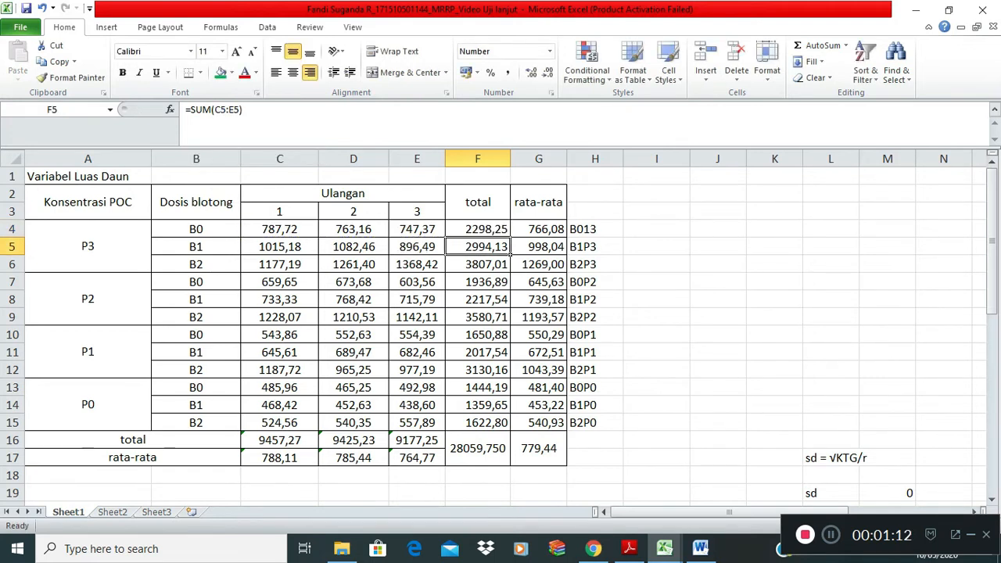
{"action": "key", "text": "Up"}
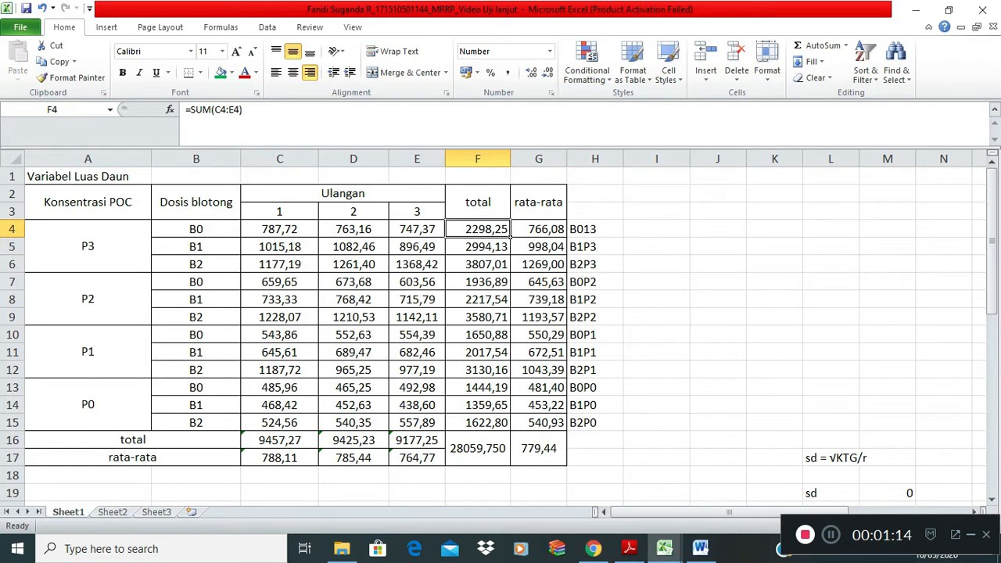
{"action": "left_click_drag", "start_coordinate": [510, 237], "coordinate": [501, 423]}
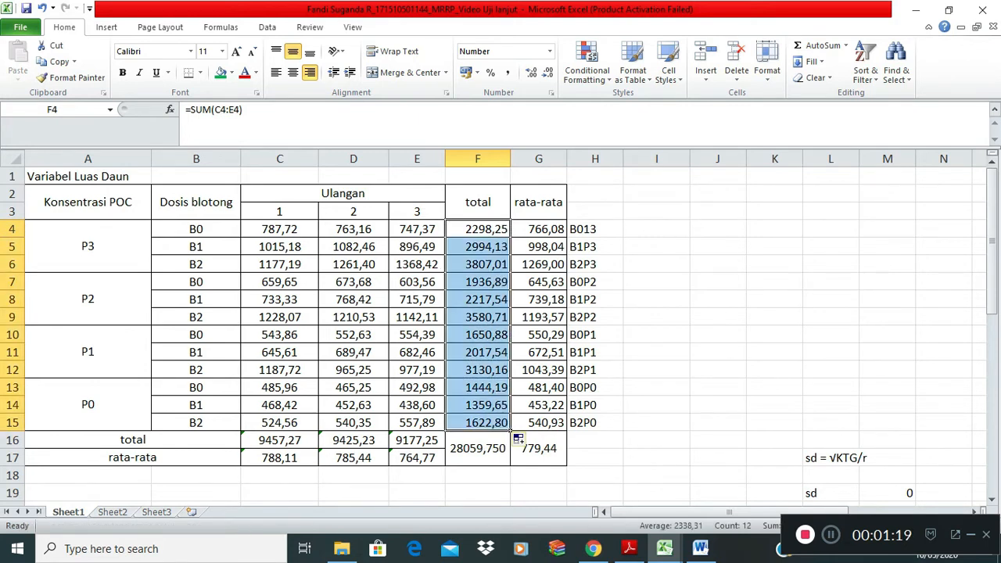
- Re-enter the grand total in the merged cell F16 as =SUM(F4:F15)
{"action": "left_click", "coordinate": [258, 440]}
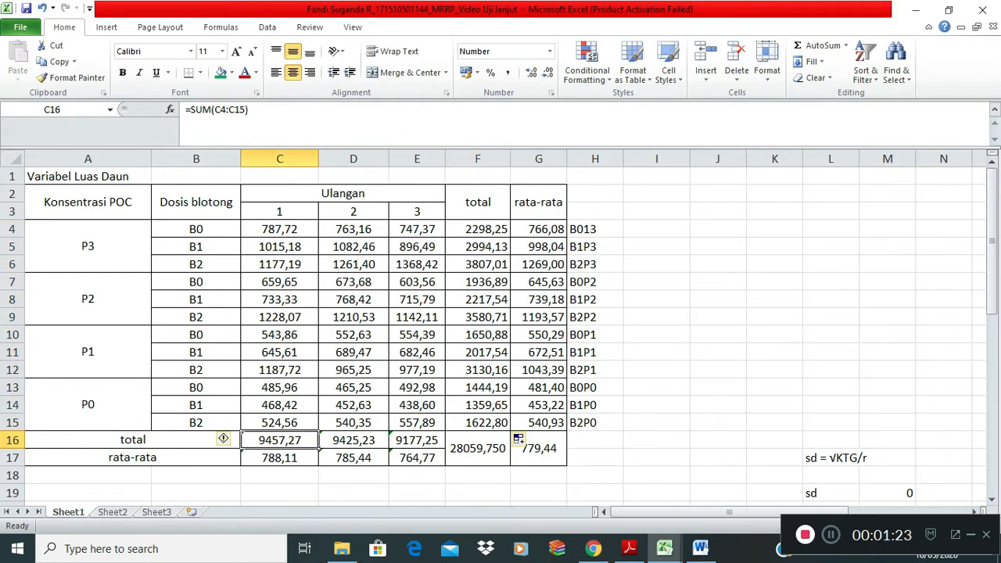
{"action": "left_click", "coordinate": [279, 457]}
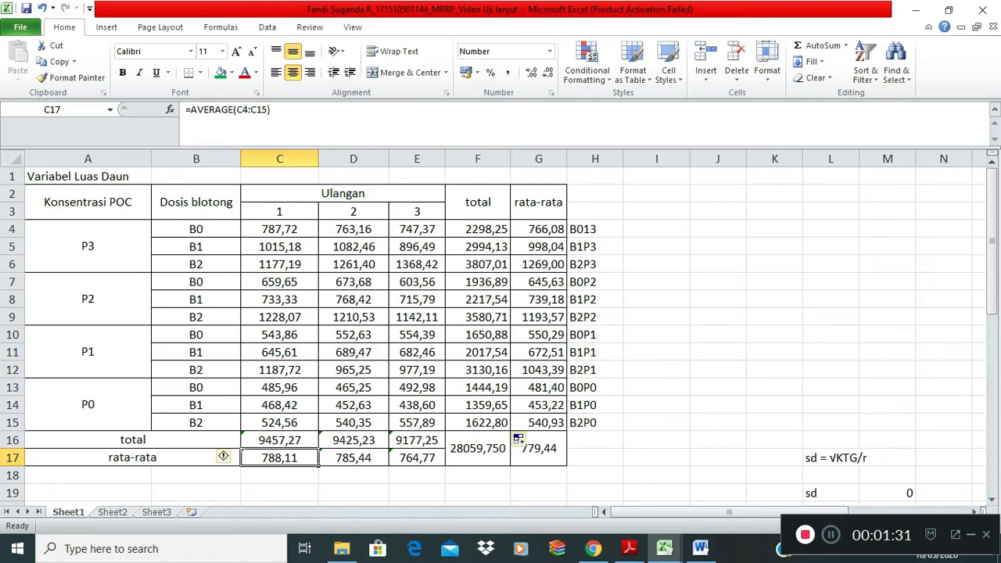
{"action": "left_click", "coordinate": [477, 449]}
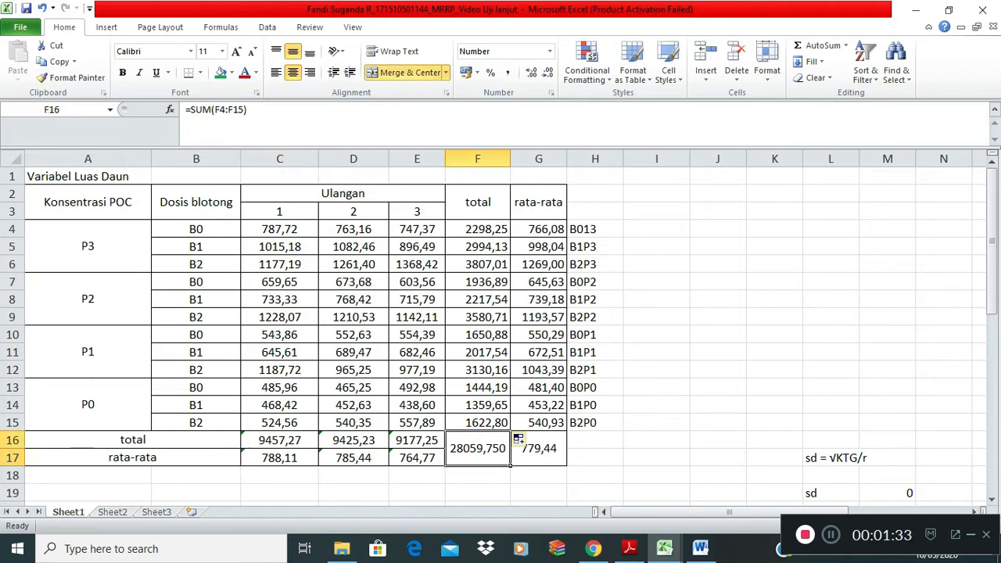
{"action": "double_click", "coordinate": [478, 449]}
{"action": "type", "text": "=sum"}
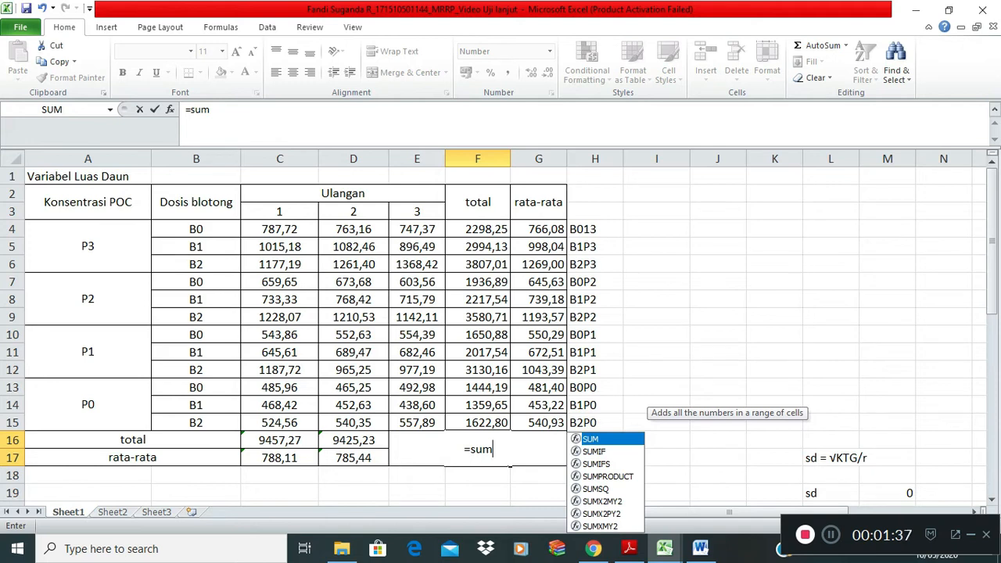
{"action": "key", "text": "Tab"}
{"action": "left_click_drag", "start_coordinate": [492, 229], "coordinate": [501, 423]}
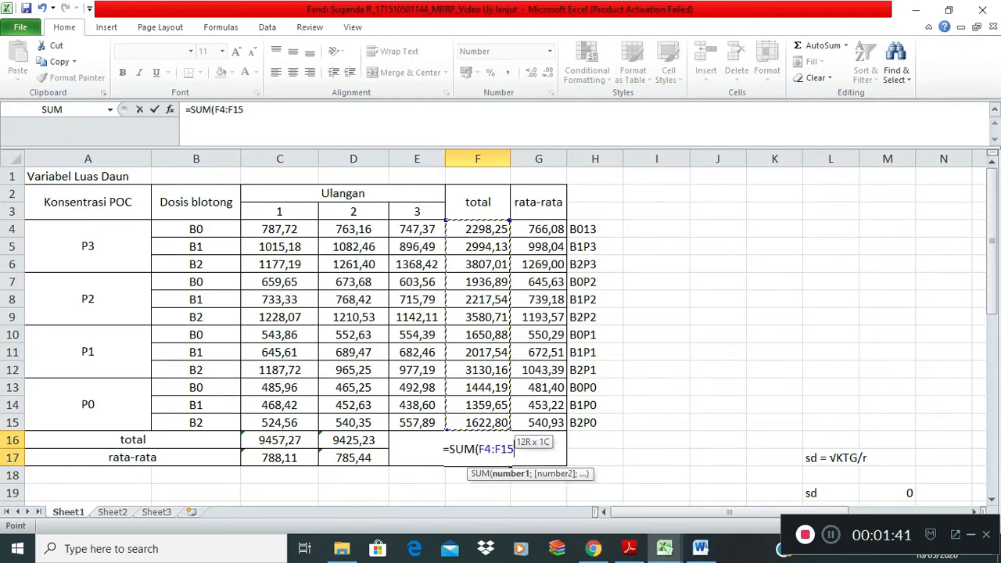
{"action": "key", "text": "Return"}
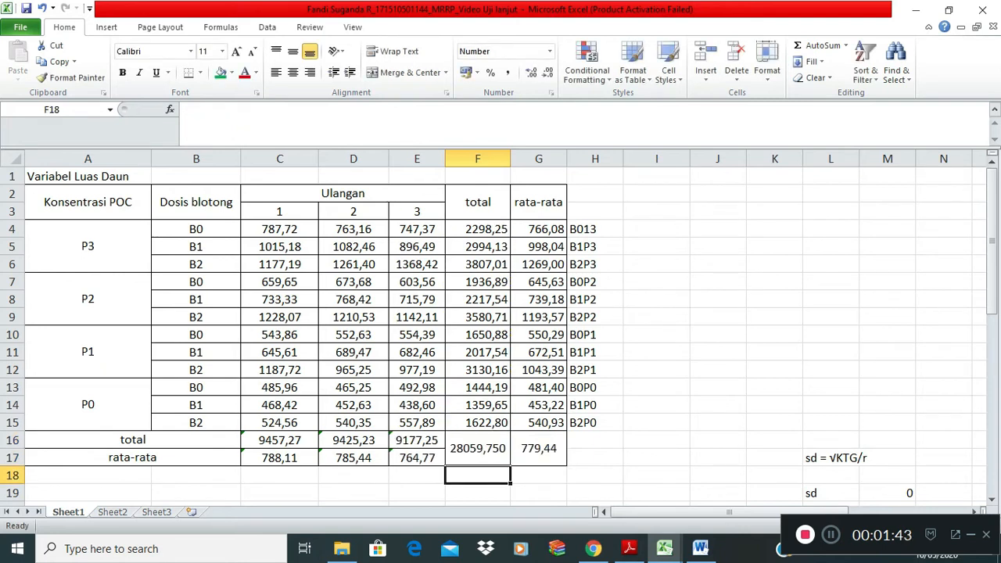
- Examine the ANOVA calculation section and the empty ANOVA table below the data table
{"action": "key", "text": "Down"}
{"action": "key", "text": "Down"}
{"action": "key", "text": "Down"}
{"action": "key", "text": "Down"}
{"action": "key", "text": "Down"}
{"action": "key", "text": "Down"}
{"action": "key", "text": "Down"}
{"action": "key", "text": "Down"}
{"action": "key", "text": "Down"}
{"action": "key", "text": "Down"}
{"action": "key", "text": "Down"}
{"action": "key", "text": "Down"}
{"action": "key", "text": "Down"}
{"action": "key", "text": "Down"}
{"action": "key", "text": "Up"}
{"action": "key", "text": "Up"}
{"action": "key", "text": "Up"}
{"action": "key", "text": "Up"}
{"action": "key", "text": "Up"}
{"action": "key", "text": "Up"}
{"action": "key", "text": "Up"}
{"action": "key", "text": "Up"}
{"action": "key", "text": "Up"}
{"action": "key", "text": "Up"}
{"action": "key", "text": "Up"}
{"action": "key", "text": "Down"}
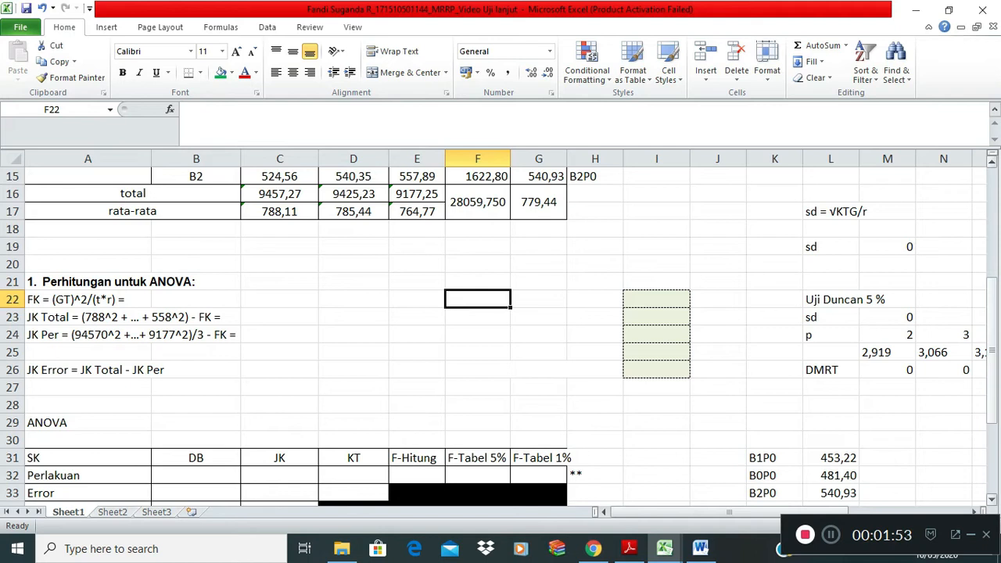
- Calculate the correction factor FK in I22 with =SUMSQ(F16)/(12*3)
{"action": "key", "text": "Right"}
{"action": "key", "text": "Right"}
{"action": "key", "text": "Right"}
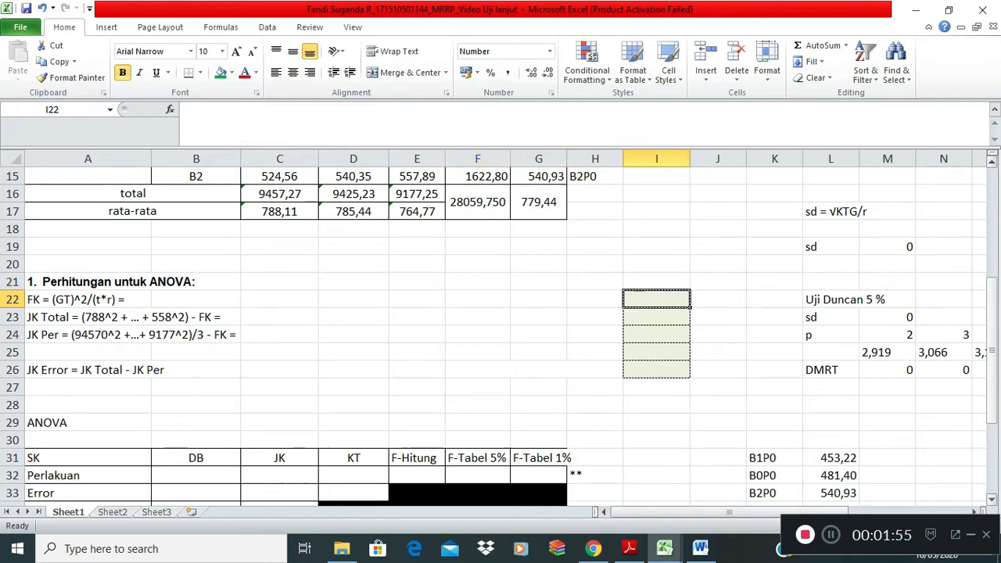
{"action": "type", "text": "="}
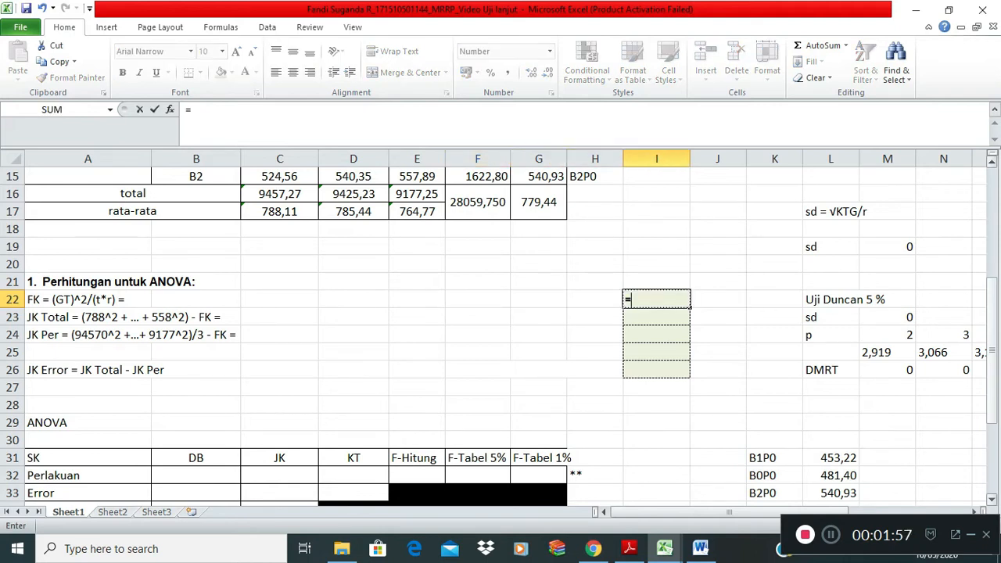
{"action": "type", "text": "sums"}
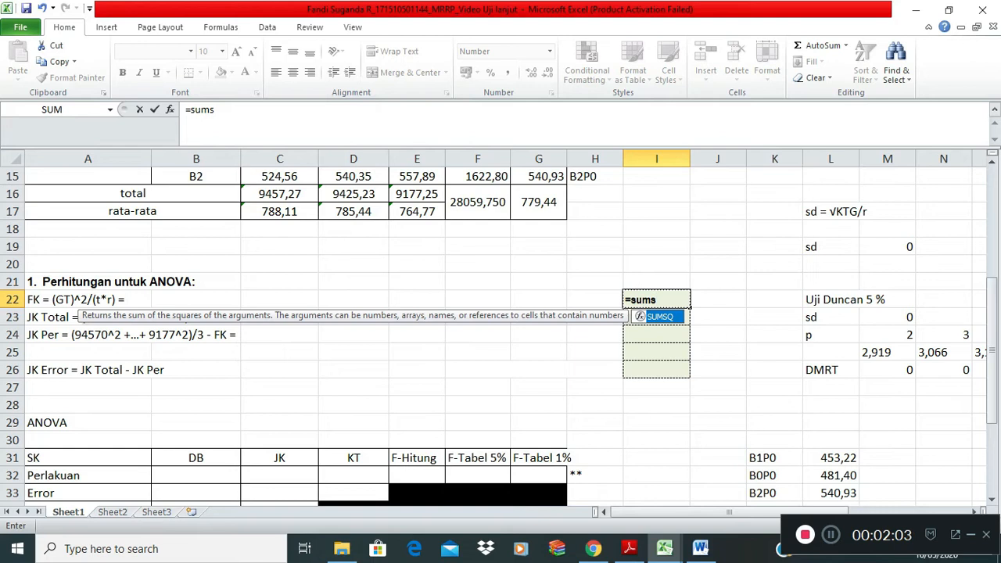
{"action": "key", "text": "Tab"}
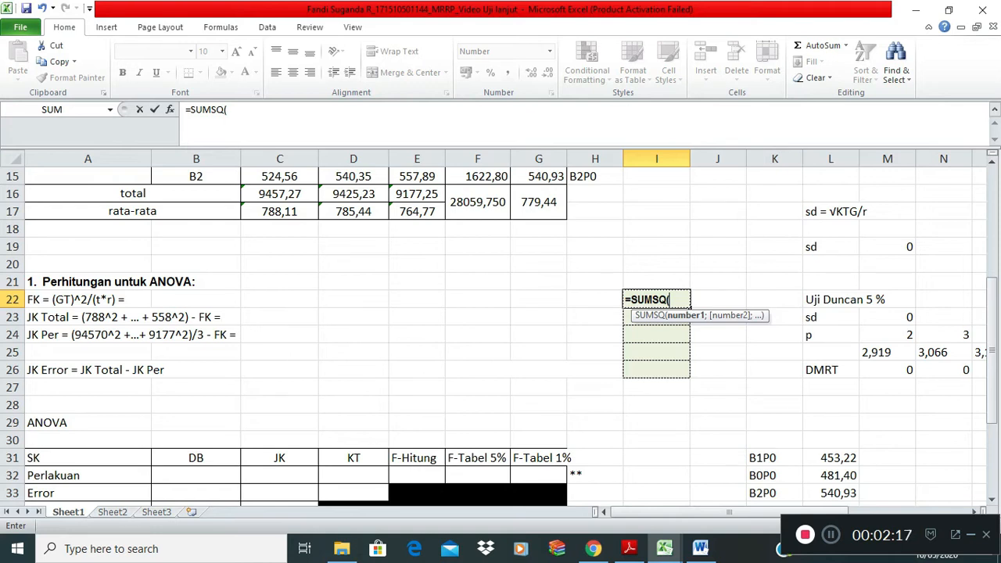
{"action": "left_click", "coordinate": [477, 202]}
{"action": "type", "text": ")-"}
{"action": "key", "text": "BackSpace"}
{"action": "type", "text": "/"}
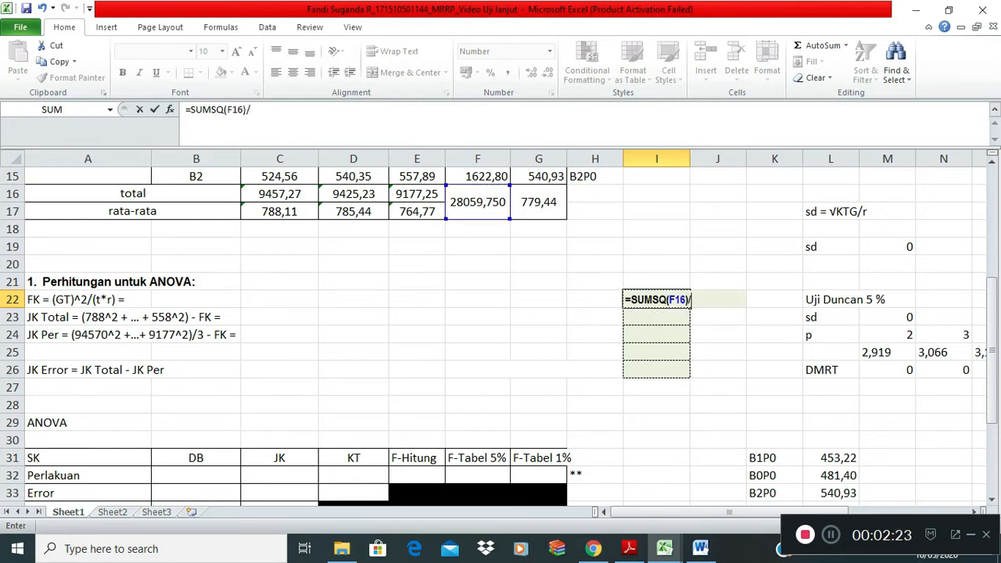
{"action": "type", "text": "(12*3)"}
{"action": "key", "text": "Return"}
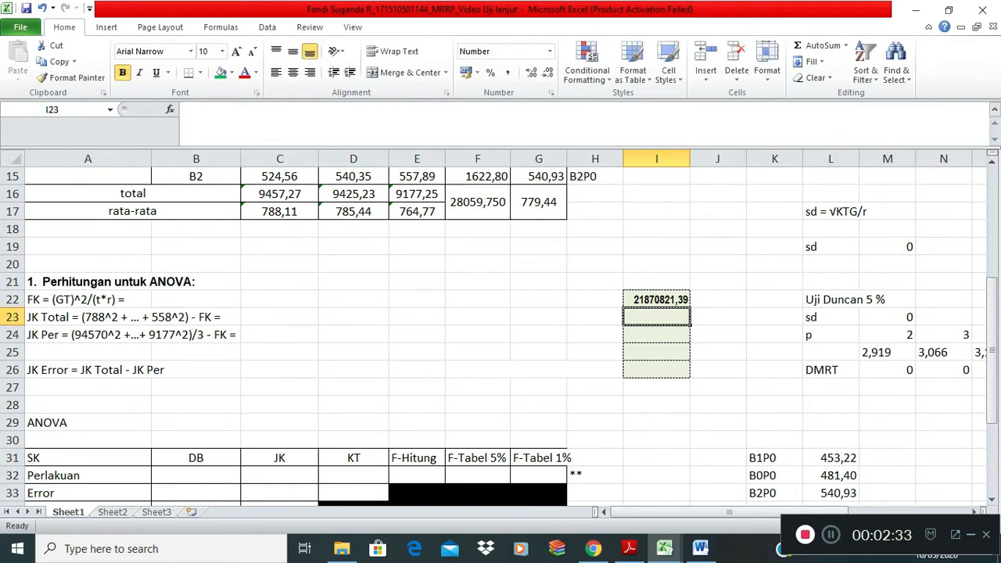
- Calculate JK Total in I23 with =SUMSQ(C4:E15)-I22
{"action": "type", "text": "=sum"}
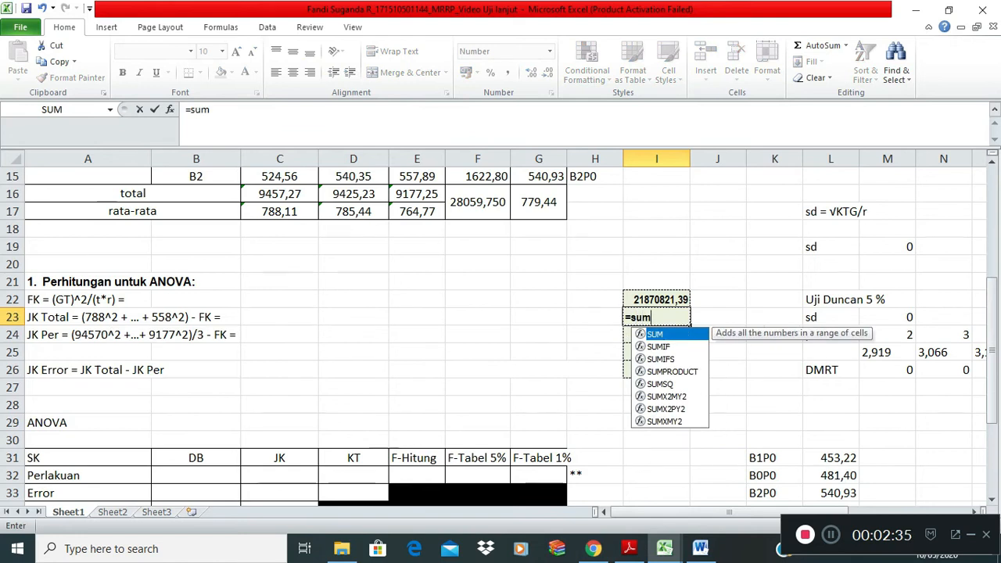
{"action": "type", "text": "s"}
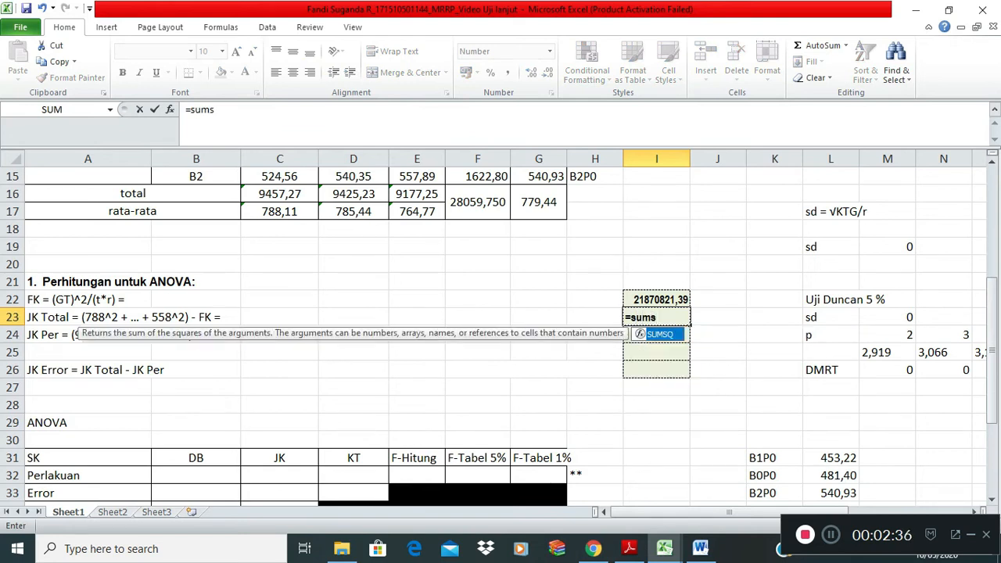
{"action": "key", "text": "Tab"}
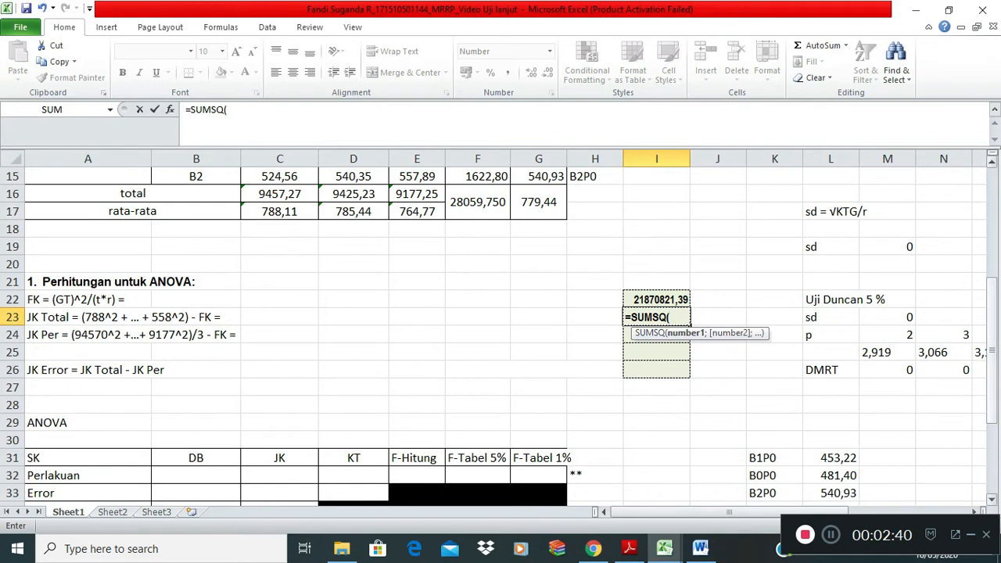
{"action": "key", "text": "F1"}
{"action": "left_click", "coordinate": [633, 68]}
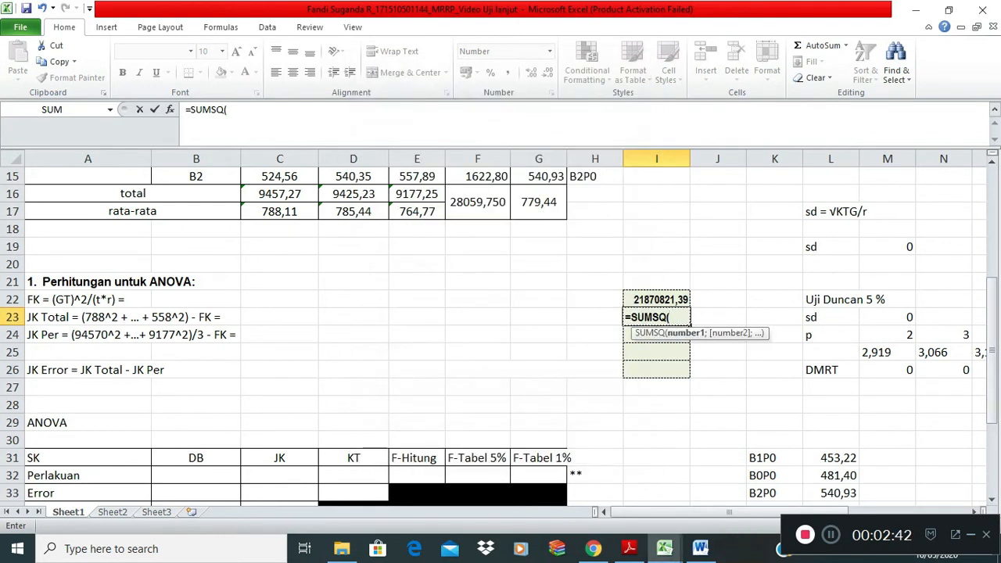
{"action": "left_click", "coordinate": [991, 226]}
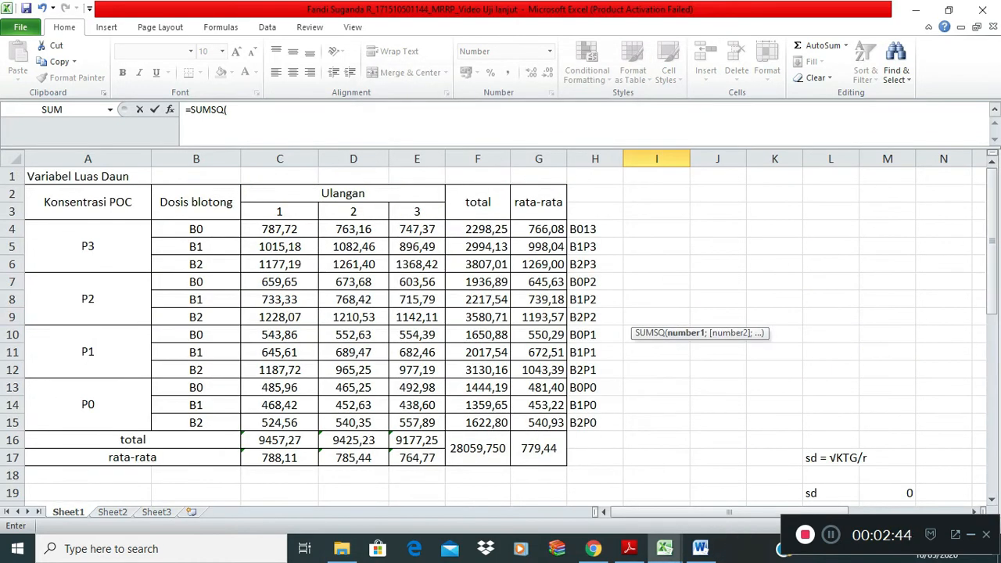
{"action": "left_click_drag", "start_coordinate": [312, 230], "coordinate": [438, 424]}
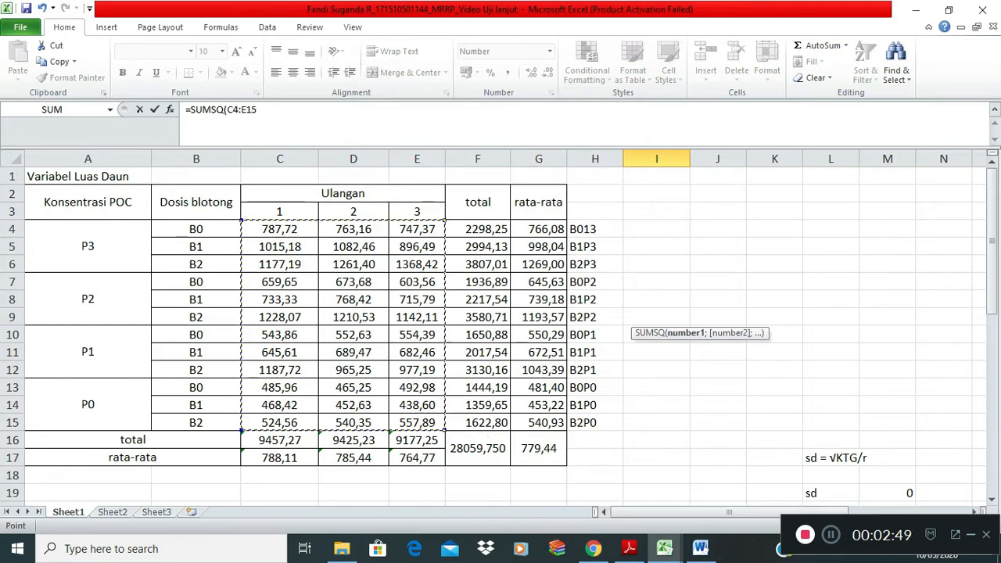
{"action": "left_click_drag", "start_coordinate": [991, 280], "coordinate": [991, 356]}
{"action": "type", "text": ")-"}
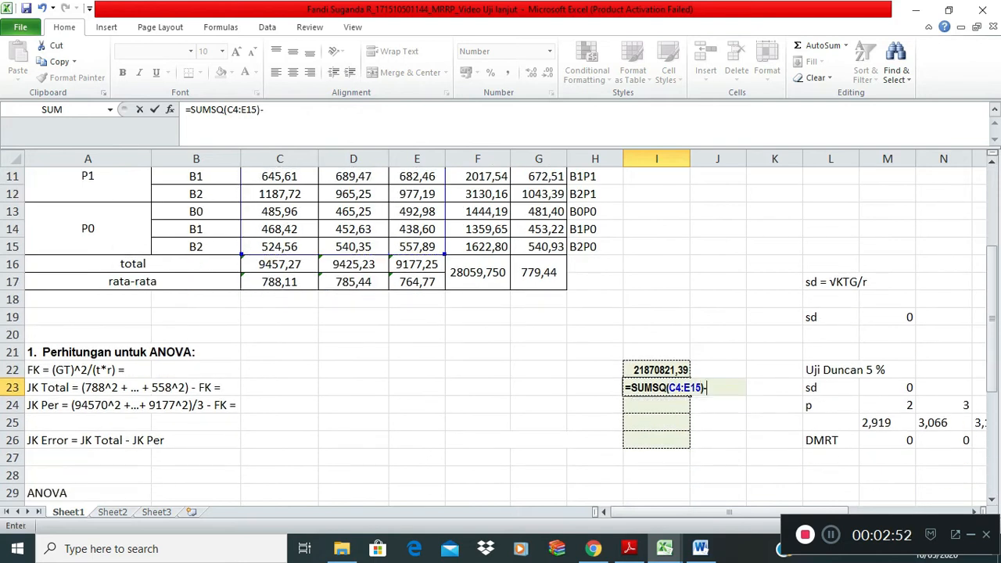
{"action": "type", "text": "I22"}
{"action": "key", "text": "Return"}
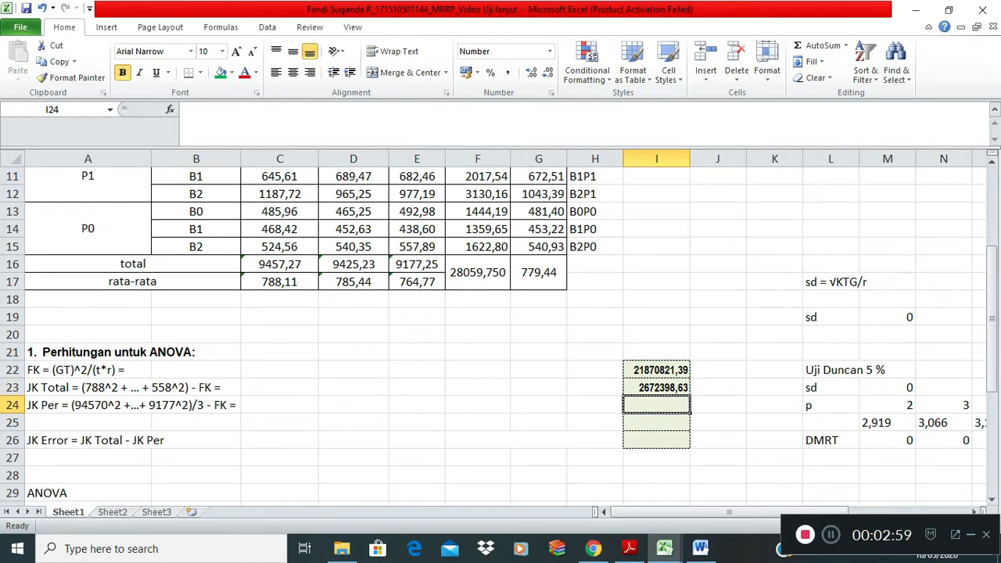
- Calculate JK Per in I24 with =SUMSQ(F4:F15)/3-I22
{"action": "type", "text": "="}
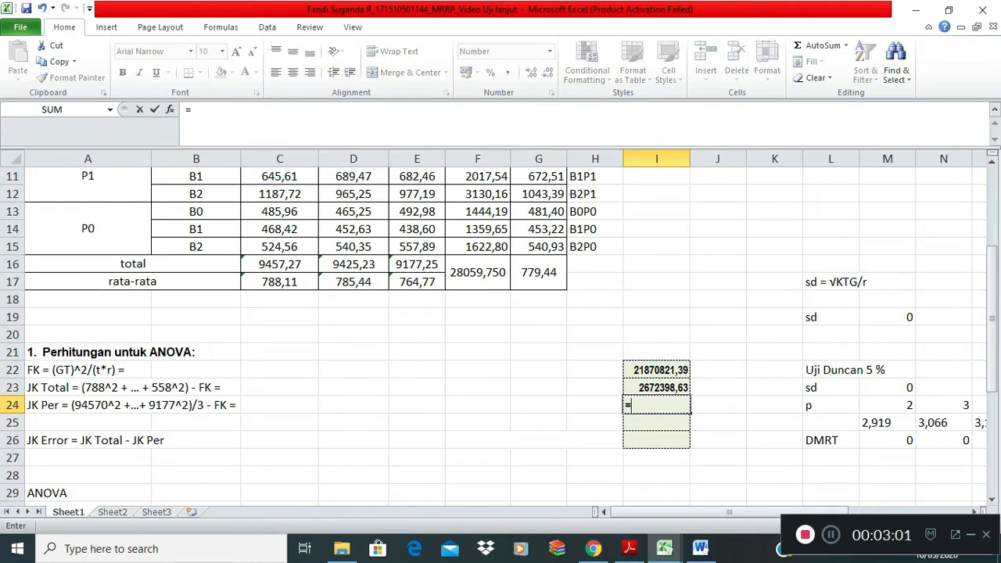
{"action": "type", "text": "sums"}
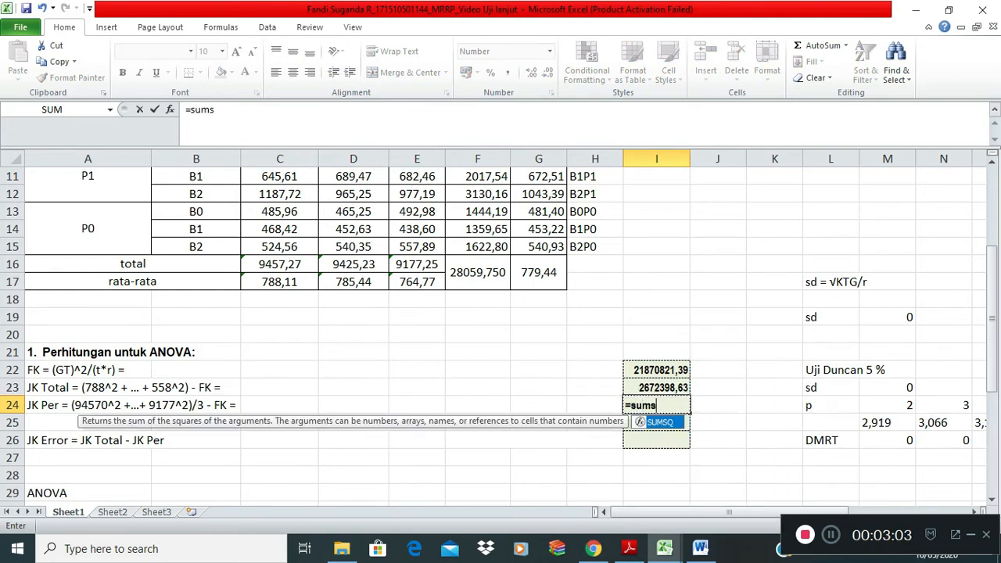
{"action": "key", "text": "Tab"}
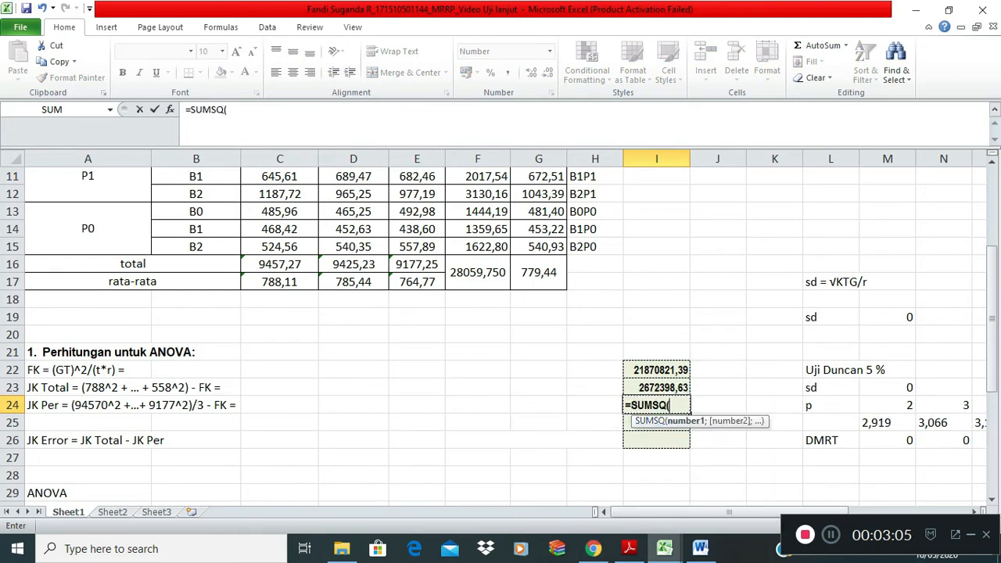
{"action": "scroll", "coordinate": [313, 312], "scroll_direction": "up", "scroll_amount": 3}
{"action": "left_click", "coordinate": [477, 229]}
{"action": "left_click_drag", "start_coordinate": [477, 228], "coordinate": [477, 422]}
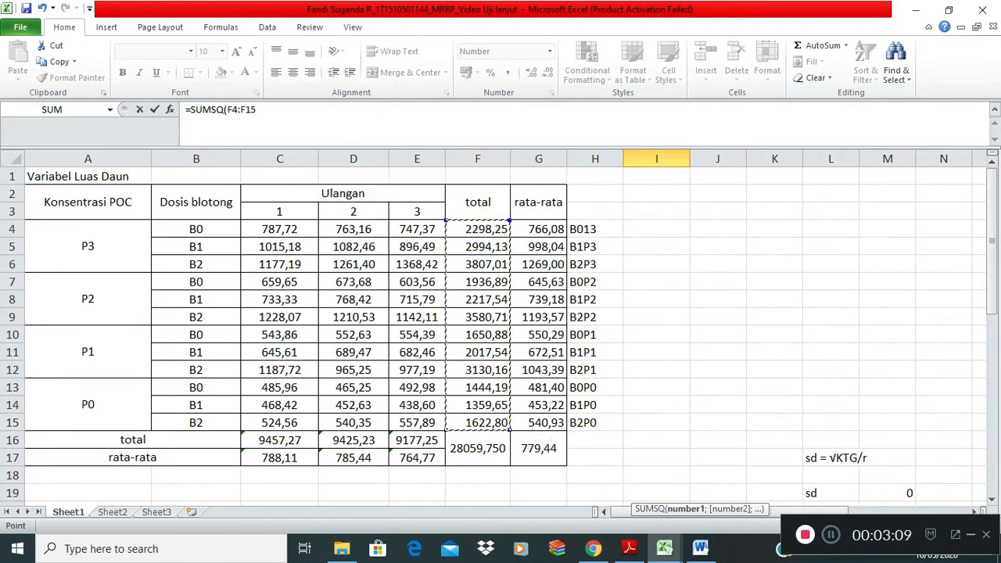
{"action": "left_click_drag", "start_coordinate": [991, 258], "coordinate": [991, 267]}
{"action": "type", "text": ")/"}
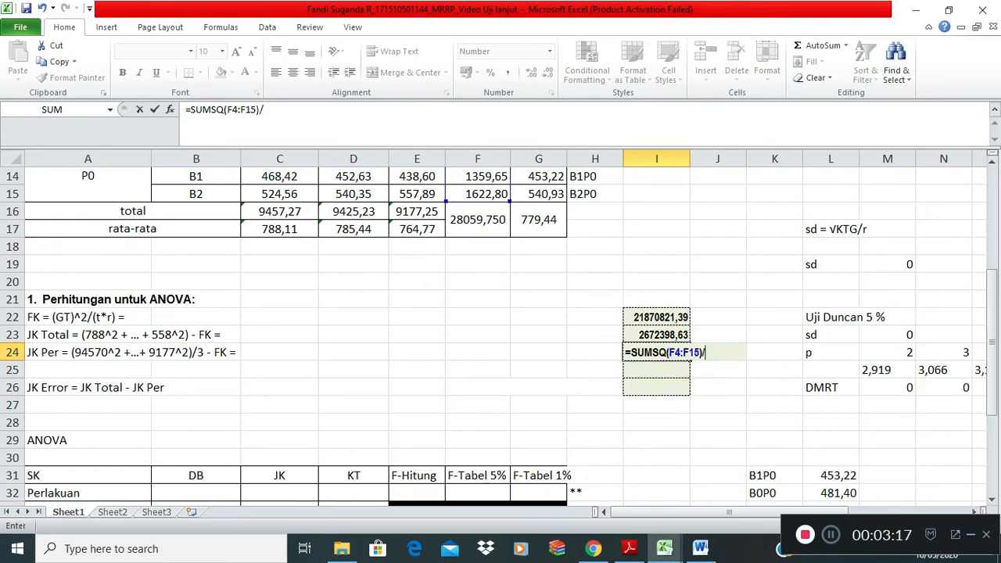
{"action": "type", "text": "3"}
{"action": "type", "text": "-"}
{"action": "key", "text": "Up"}
{"action": "key", "text": "Up"}
- Calculate JK Error in I26 with =I23-I24
{"action": "key", "text": "Down"}
{"action": "type", "text": "="}
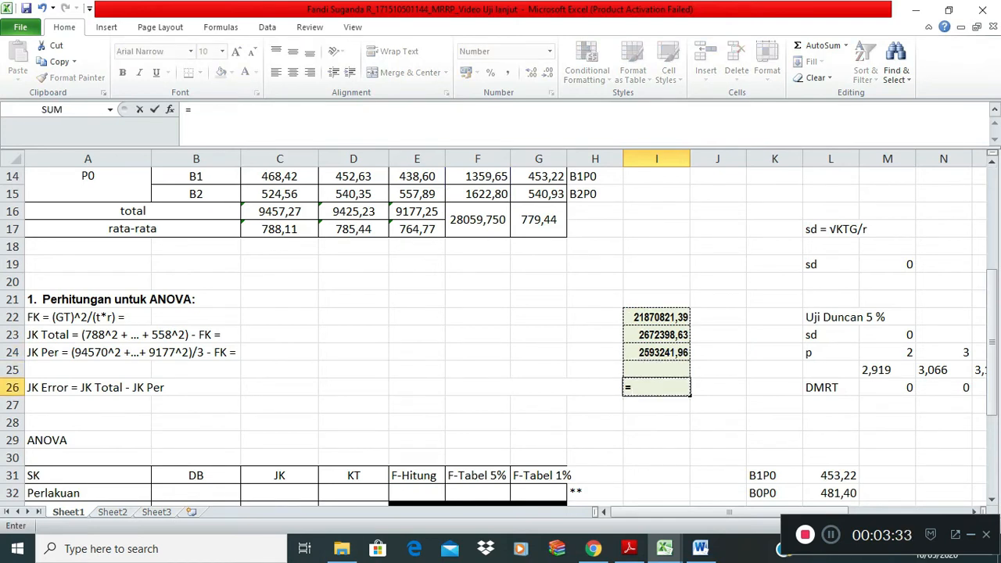
{"action": "left_click", "coordinate": [657, 335]}
{"action": "type", "text": "-"}
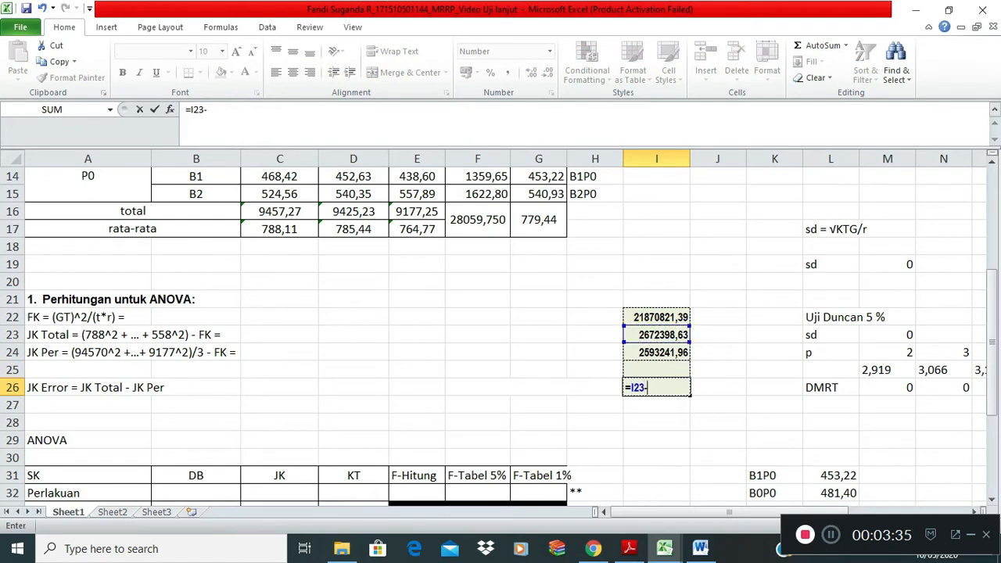
{"action": "left_click", "coordinate": [657, 352]}
{"action": "key", "text": "Return"}
- Examine the row and column headings of the empty ANOVA table and the CV formula notes below it
{"action": "key", "text": "Down"}
{"action": "key", "text": "Down"}
{"action": "key", "text": "Down"}
{"action": "key", "text": "Down"}
{"action": "key", "text": "Down"}
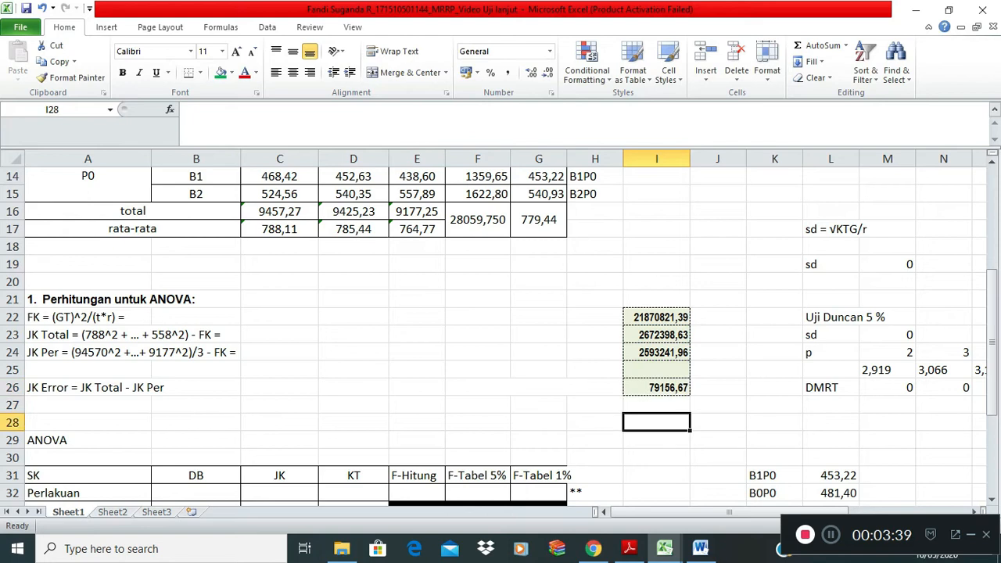
{"action": "key", "text": "Left"}
{"action": "key", "text": "Left"}
{"action": "key", "text": "Left"}
{"action": "key", "text": "Left"}
{"action": "key", "text": "Left"}
{"action": "key", "text": "Left"}
{"action": "key", "text": "Left"}
{"action": "key", "text": "Left"}
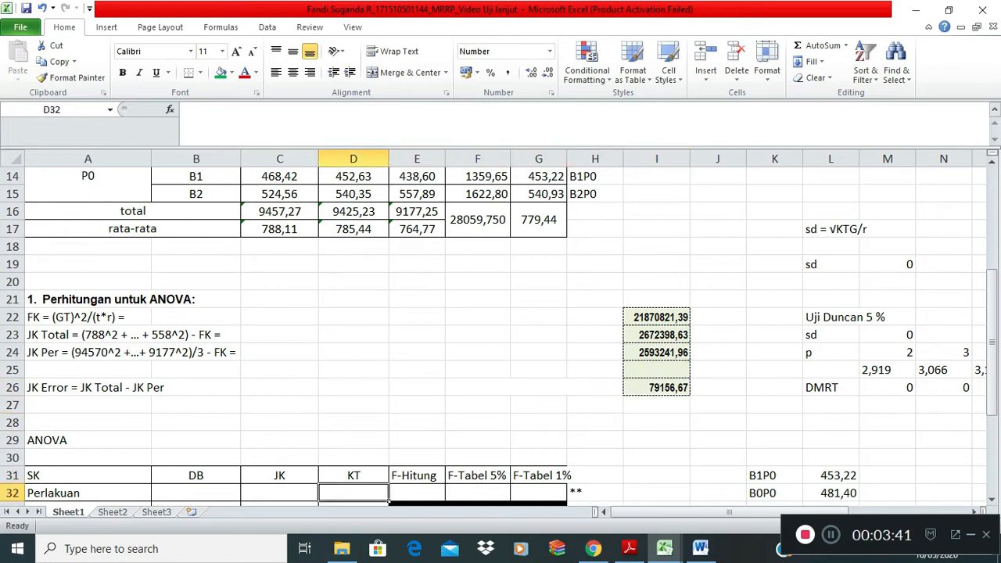
{"action": "key", "text": "Down"}
{"action": "key", "text": "Down"}
{"action": "key", "text": "Down"}
{"action": "key", "text": "Down"}
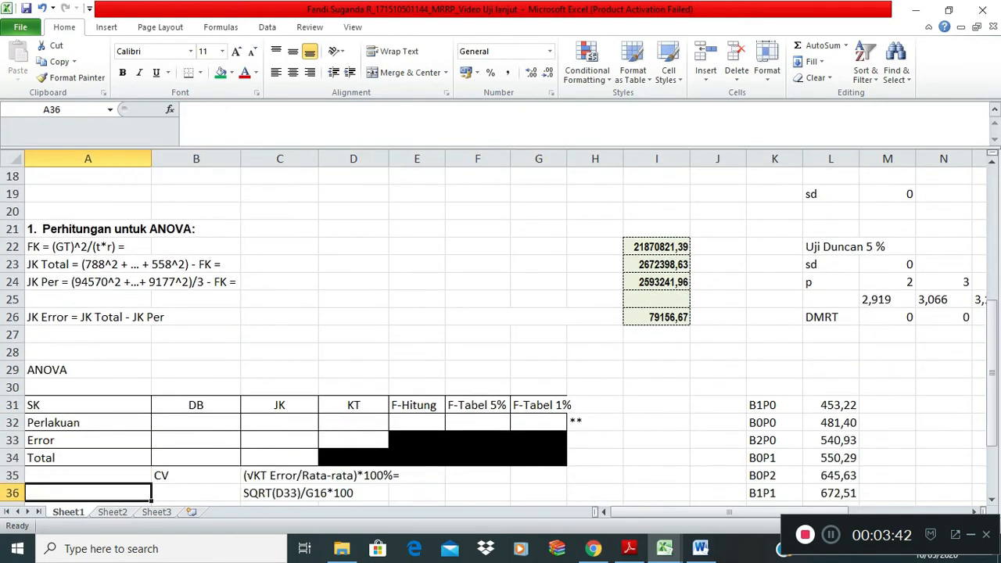
{"action": "key", "text": "Up"}
{"action": "key", "text": "Up"}
{"action": "key", "text": "Up"}
{"action": "key", "text": "Up"}
{"action": "key", "text": "Up"}
{"action": "key", "text": "Down"}
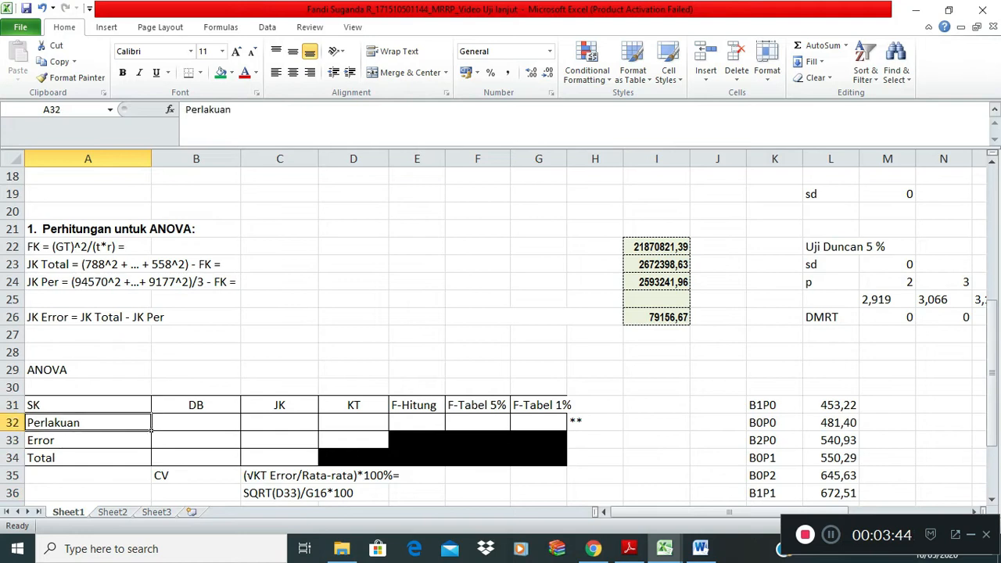
{"action": "key", "text": "Up"}
{"action": "key", "text": "Right"}
{"action": "key", "text": "Right"}
{"action": "key", "text": "Left"}
{"action": "key", "text": "Left"}
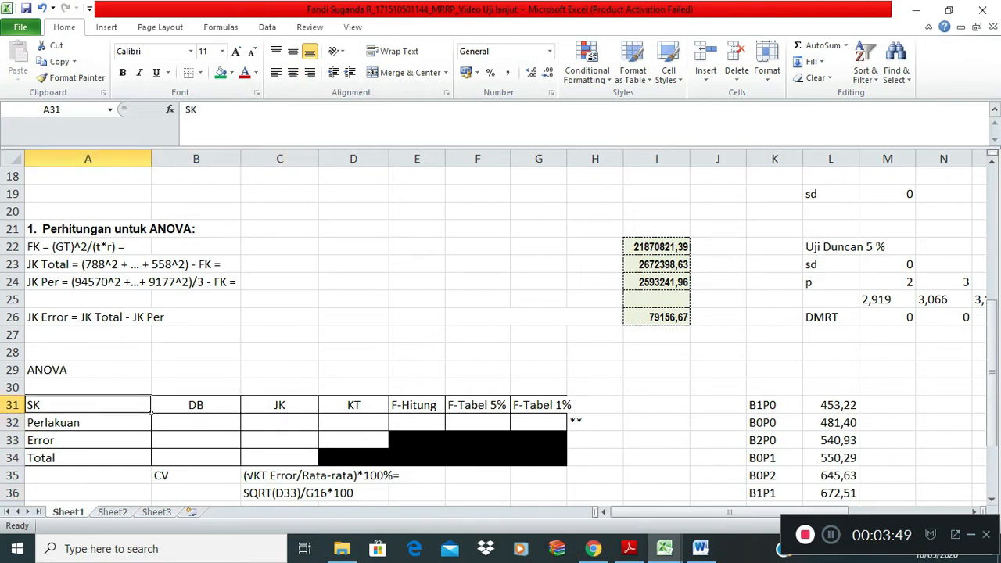
- Clear the ** mark in H32 and calculate the Perlakuan degrees of freedom in B32 with =12-1
{"action": "left_click", "coordinate": [595, 422]}
{"action": "key", "text": "Delete"}
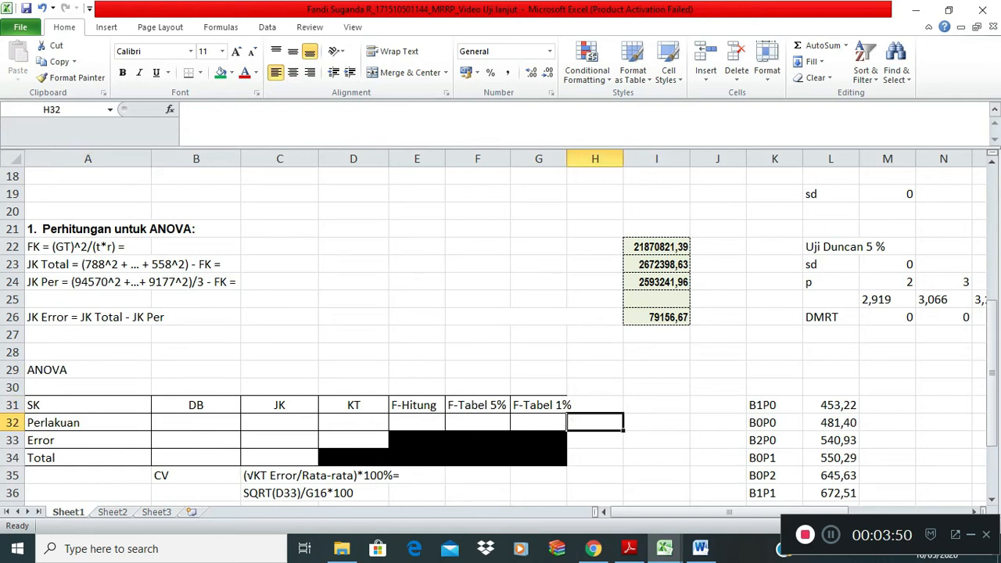
{"action": "left_click", "coordinate": [196, 423]}
{"action": "type", "text": "=12-1"}
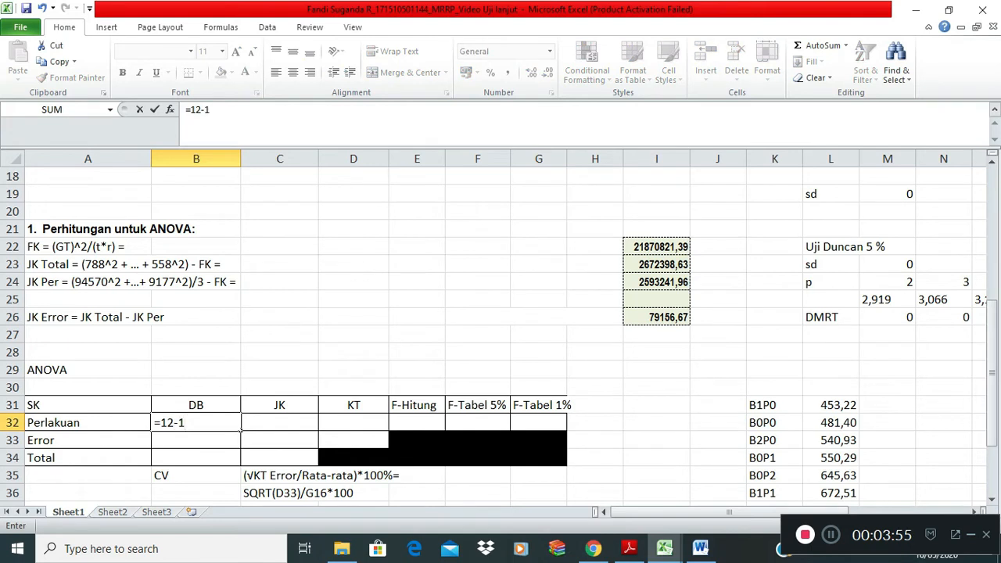
{"action": "key", "text": "Return"}
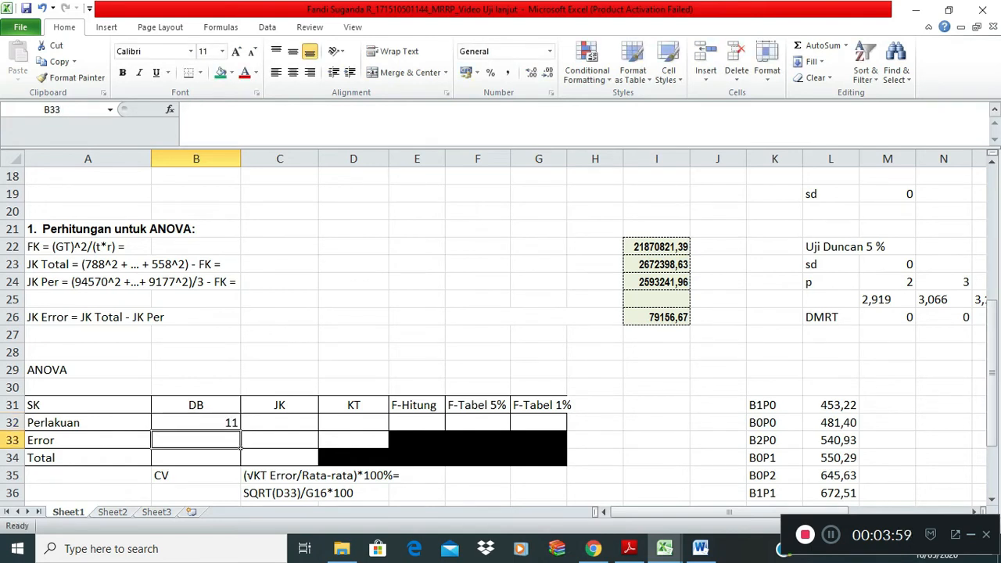
- Calculate the Error degrees of freedom in B33 with =12*(3-1)
{"action": "type", "text": "="}
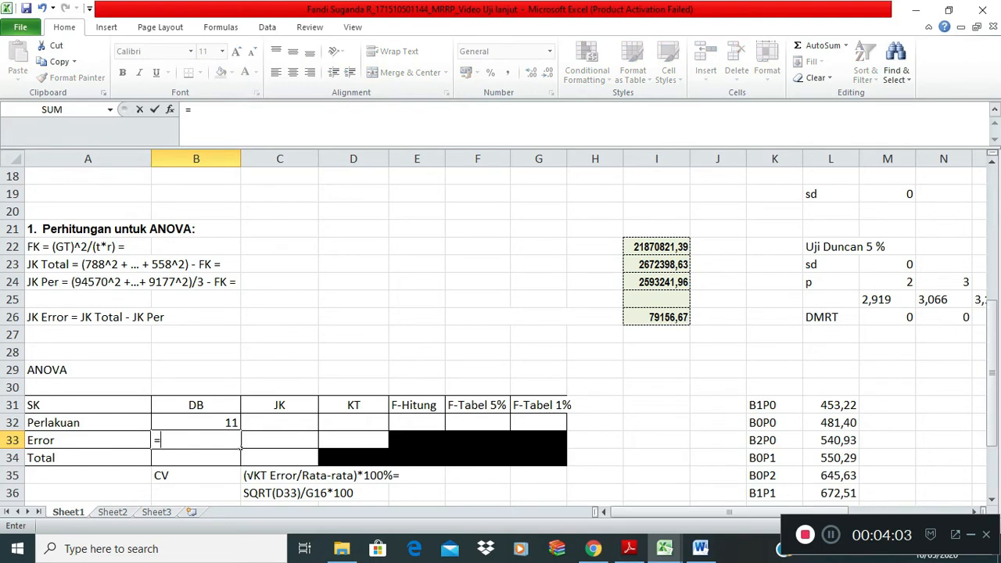
{"action": "type", "text": "q"}
{"action": "key", "text": "BackSpace"}
{"action": "type", "text": "12(3"}
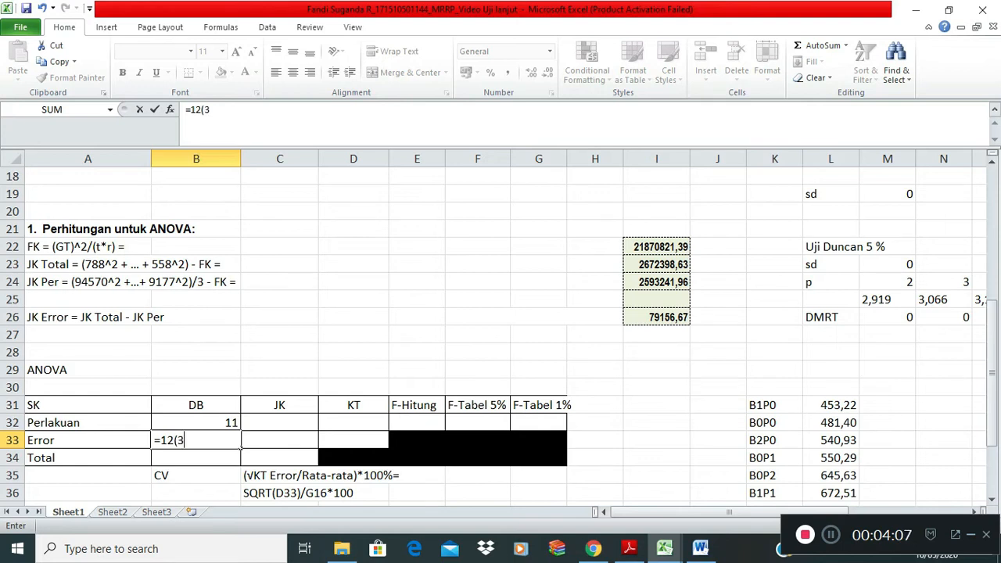
{"action": "type", "text": "-1)"}
{"action": "key", "text": "Return"}
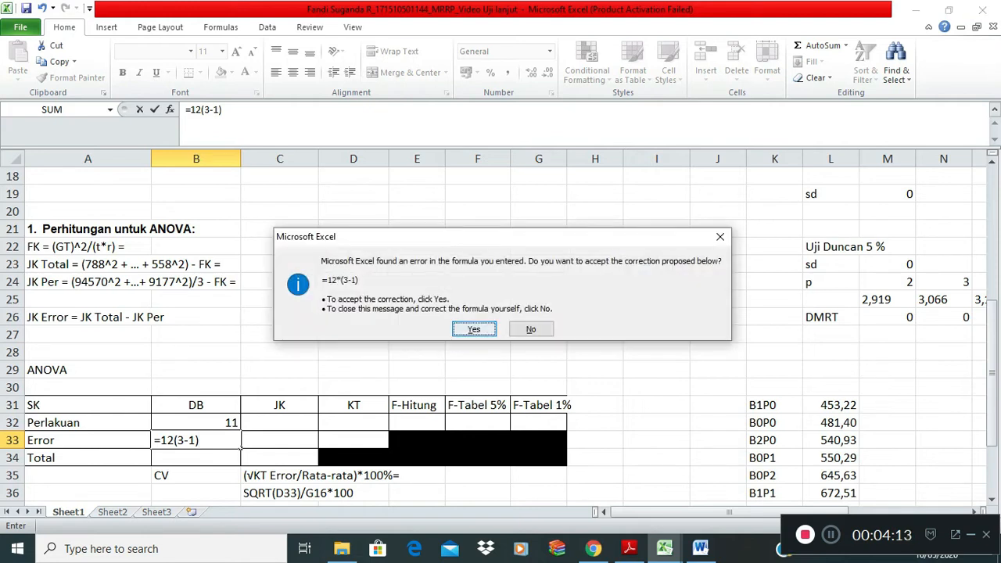
{"action": "key", "text": "Return"}
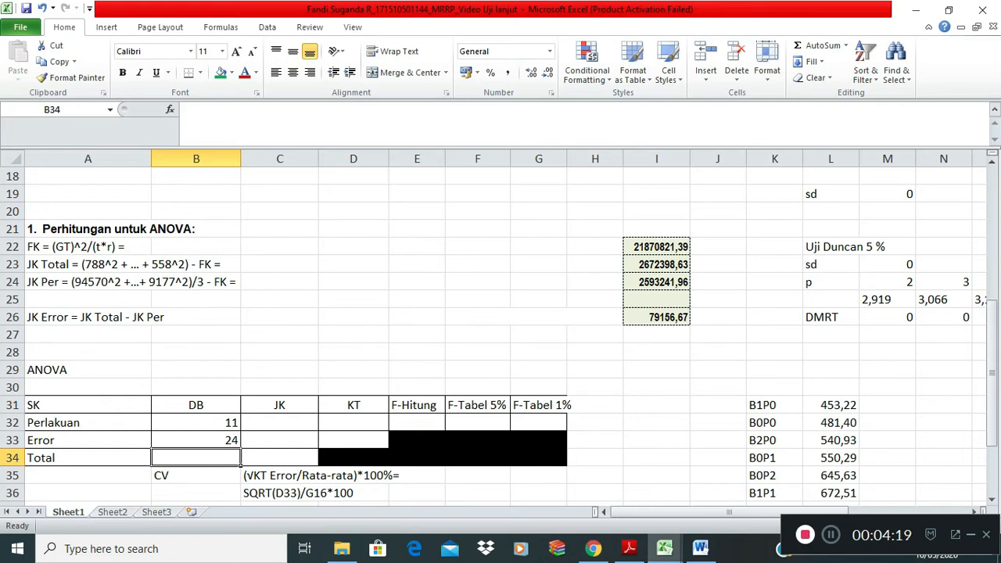
- Calculate the Total degrees of freedom in B34 with =12*3-1
{"action": "type", "text": "="}
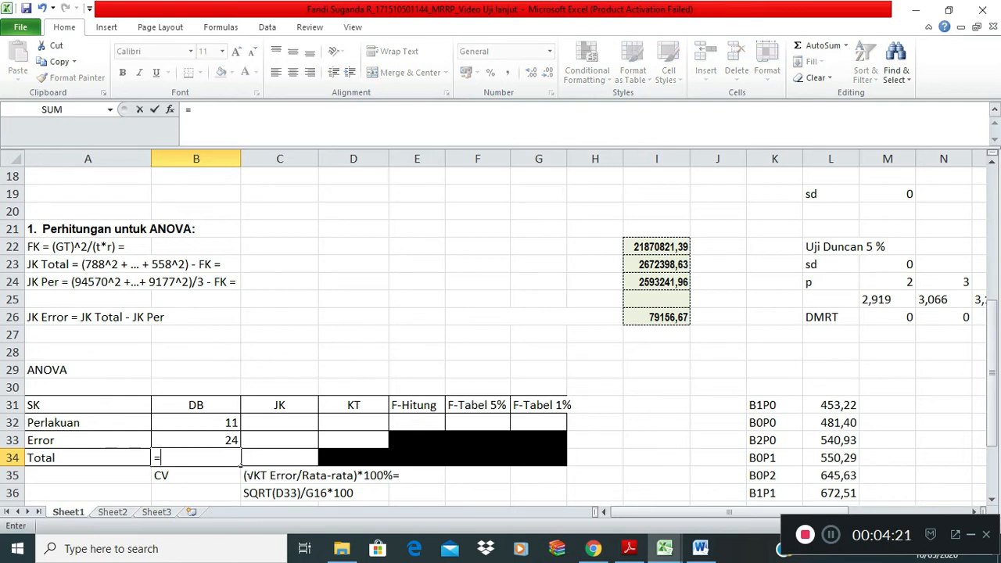
{"action": "type", "text": "12*3"}
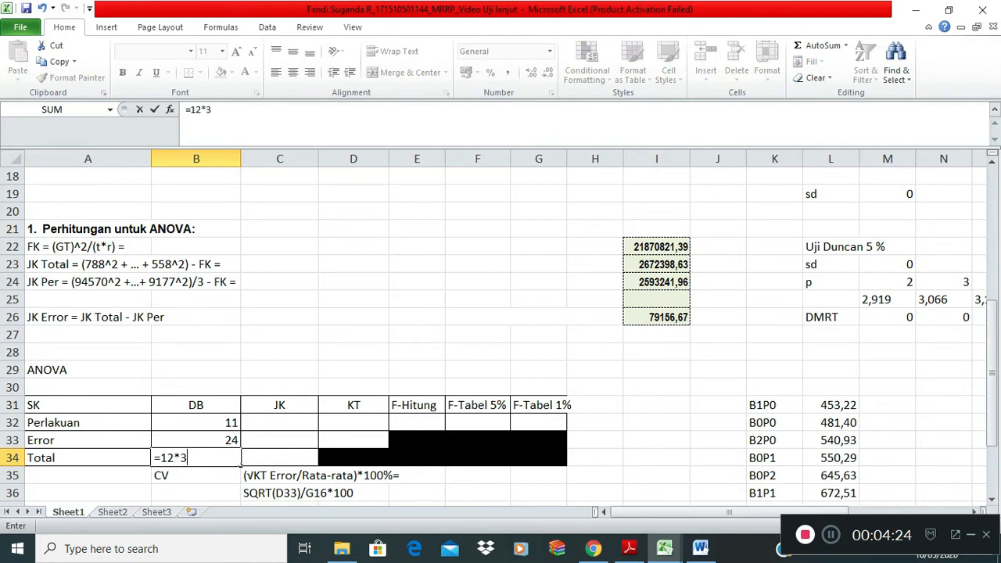
{"action": "type", "text": "-1"}
{"action": "key", "text": "Return"}
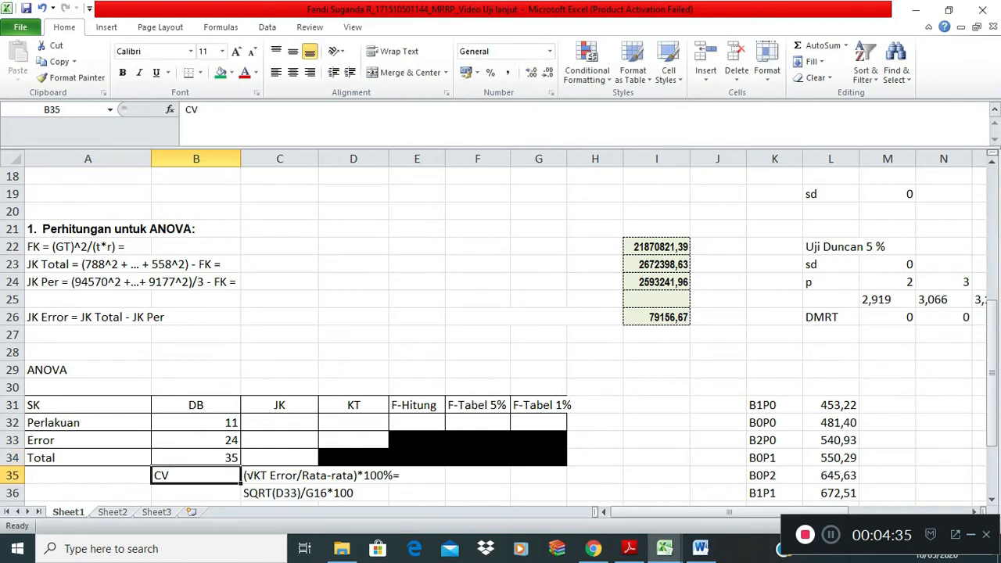
- Copy JK Per from I24 into the Perlakuan JK cell C32 as values and number formatting
{"action": "left_click", "coordinate": [279, 422]}
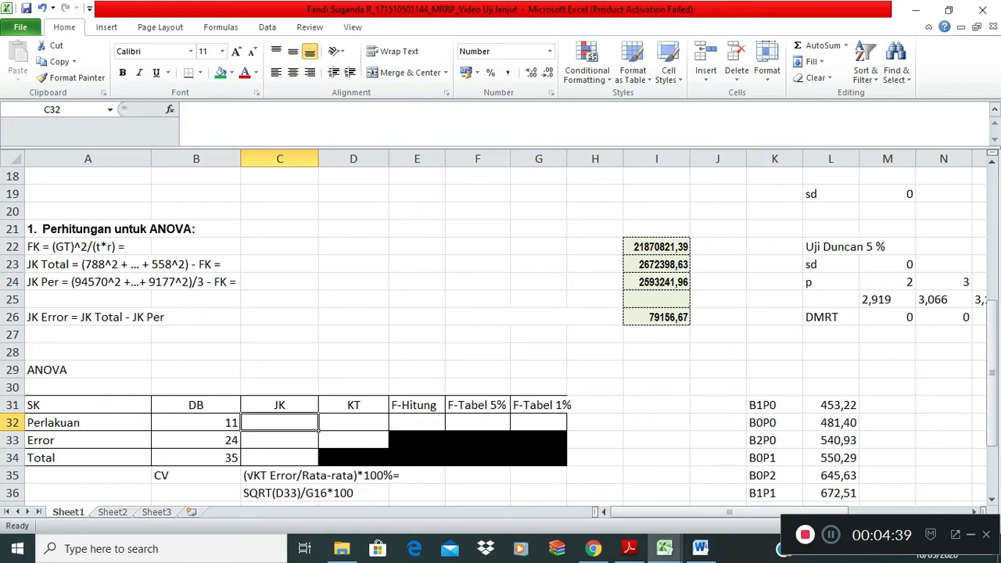
{"action": "left_click", "coordinate": [656, 282]}
{"action": "key", "text": "ctrl+c"}
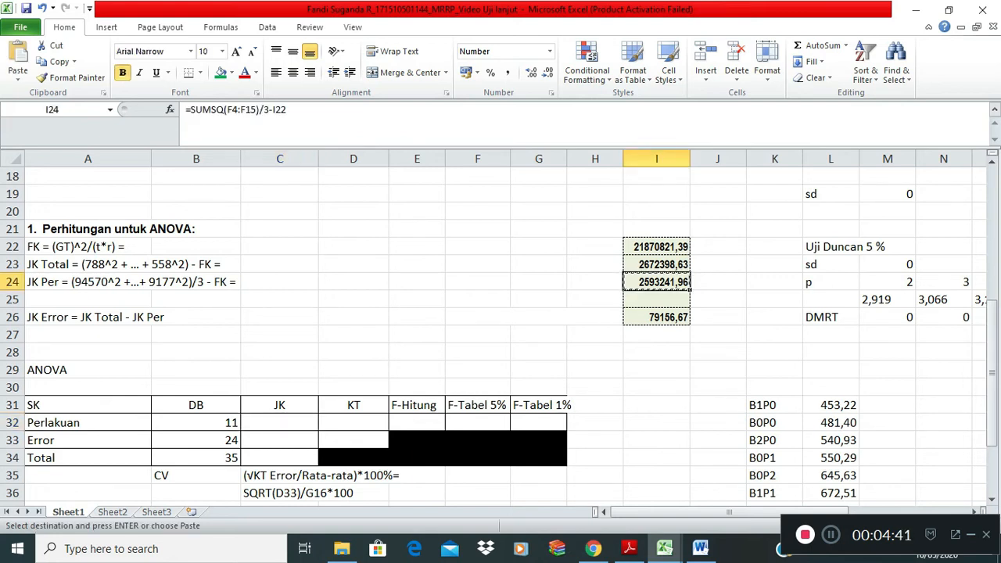
{"action": "left_click", "coordinate": [279, 422]}
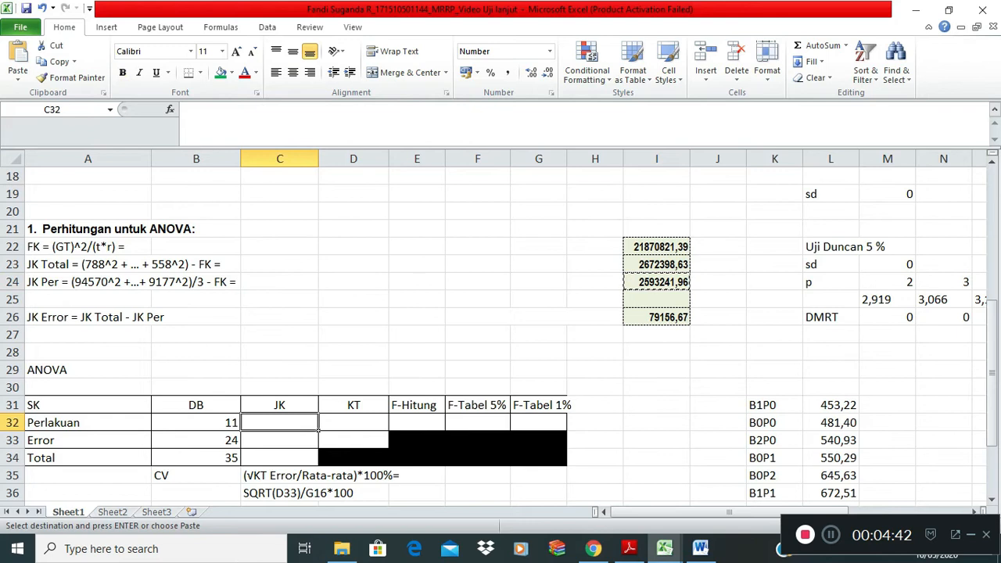
{"action": "right_click", "coordinate": [318, 429]}
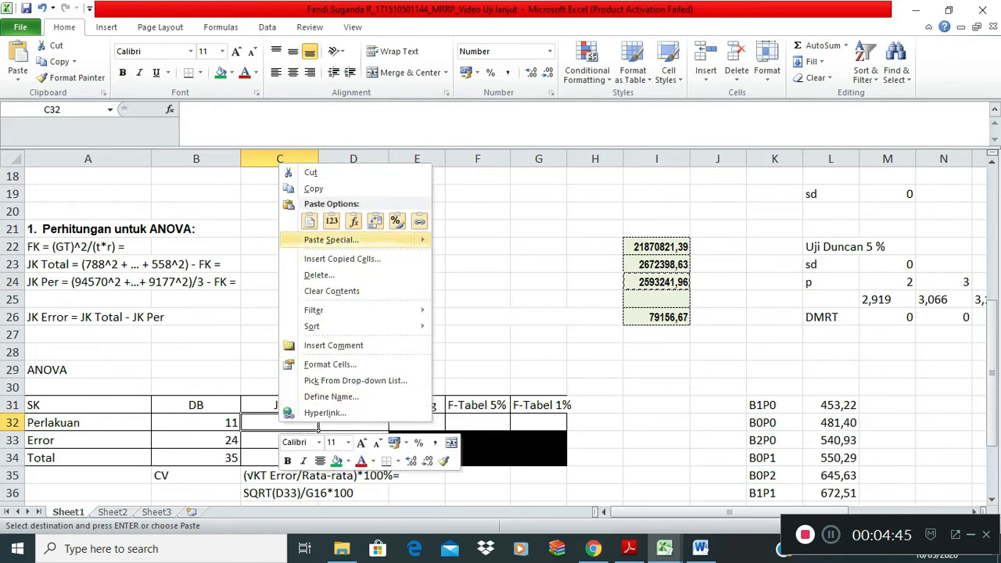
{"action": "mouse_move", "coordinate": [331, 239]}
{"action": "left_click", "coordinate": [309, 221]}
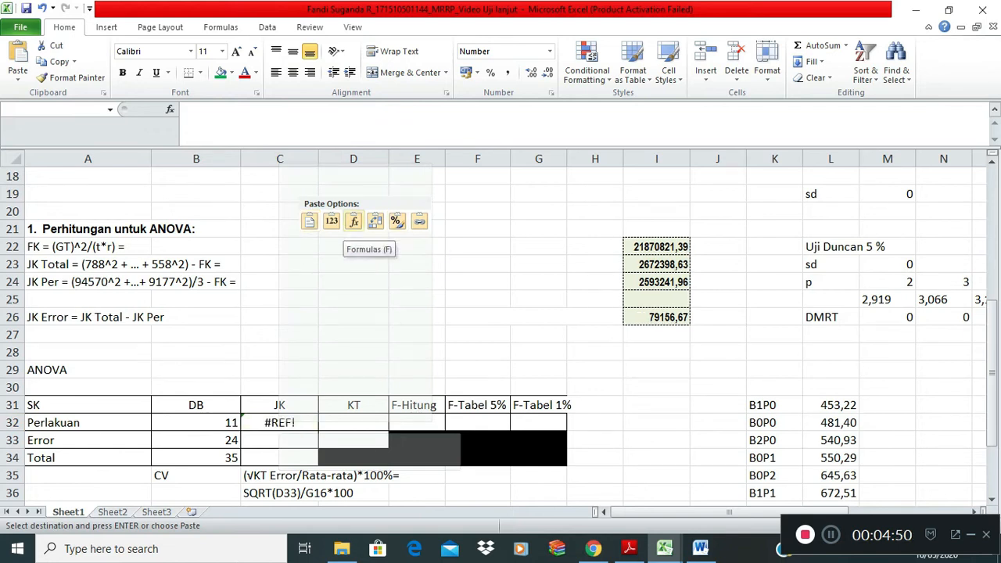
{"action": "mouse_move", "coordinate": [352, 240]}
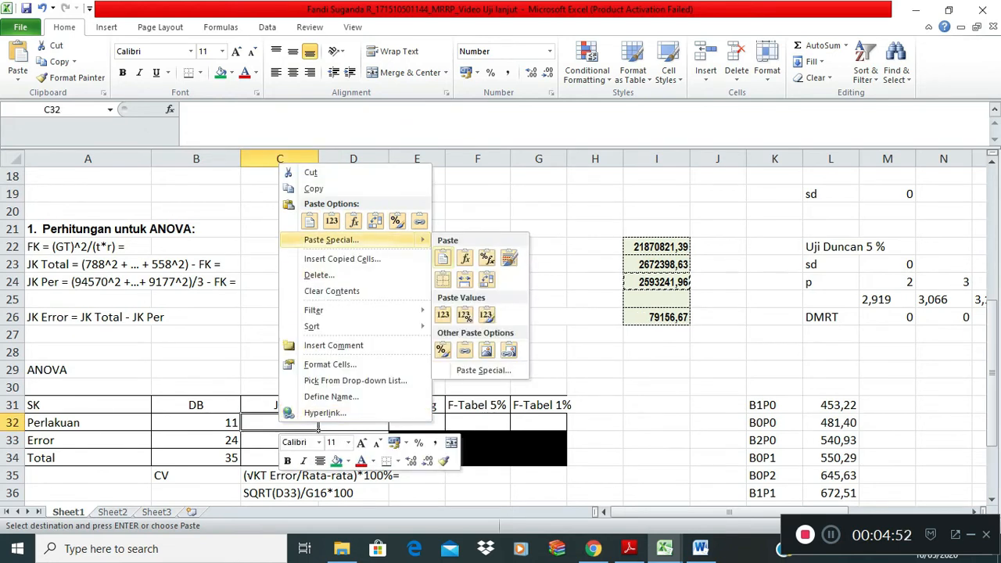
{"action": "left_click", "coordinate": [465, 315]}
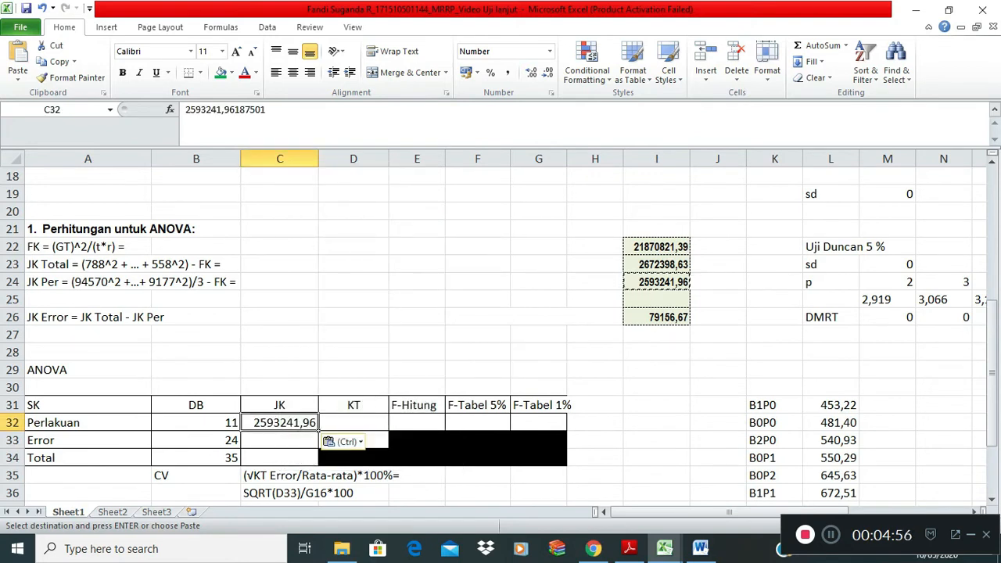
- Copy JK Error from I26 into the Error JK cell C33 as values and number formatting
{"action": "left_click", "coordinate": [316, 443]}
{"action": "left_click", "coordinate": [656, 317]}
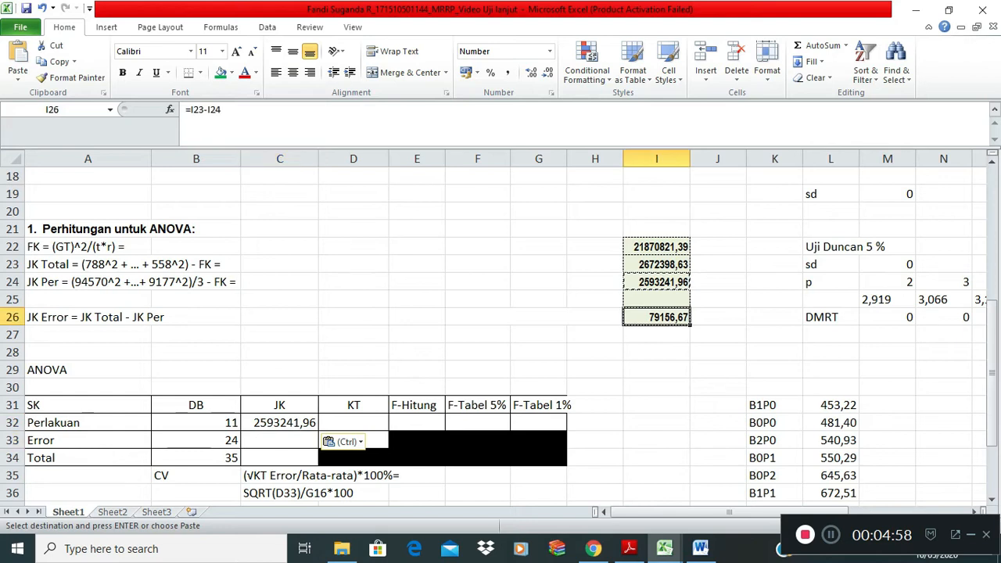
{"action": "left_click", "coordinate": [316, 443]}
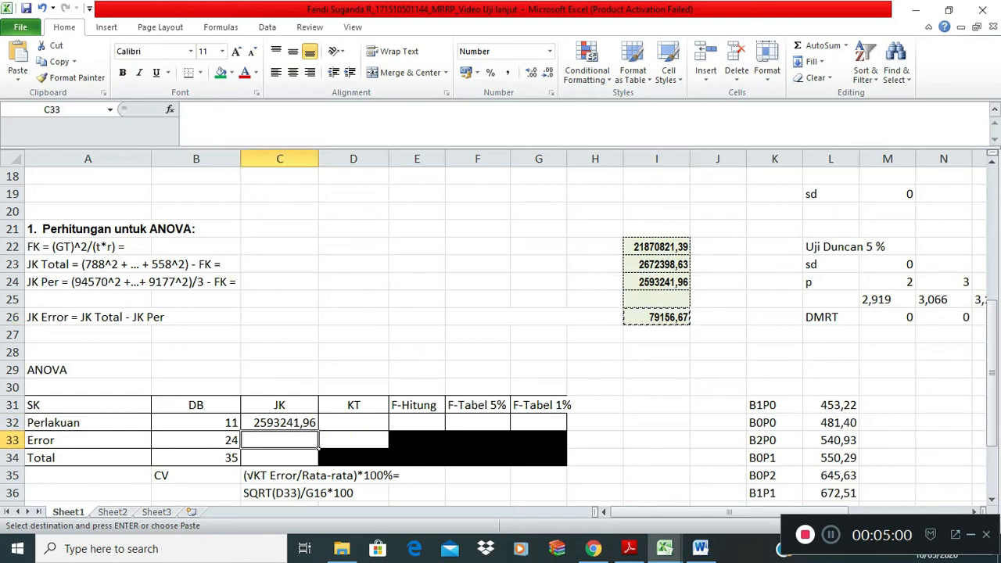
{"action": "right_click", "coordinate": [316, 442]}
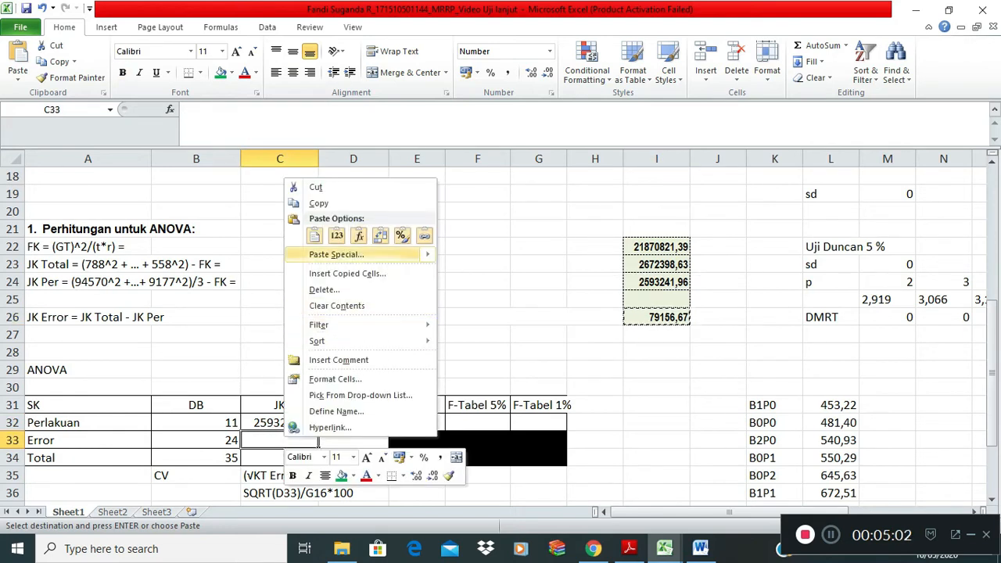
{"action": "mouse_move", "coordinate": [344, 254]}
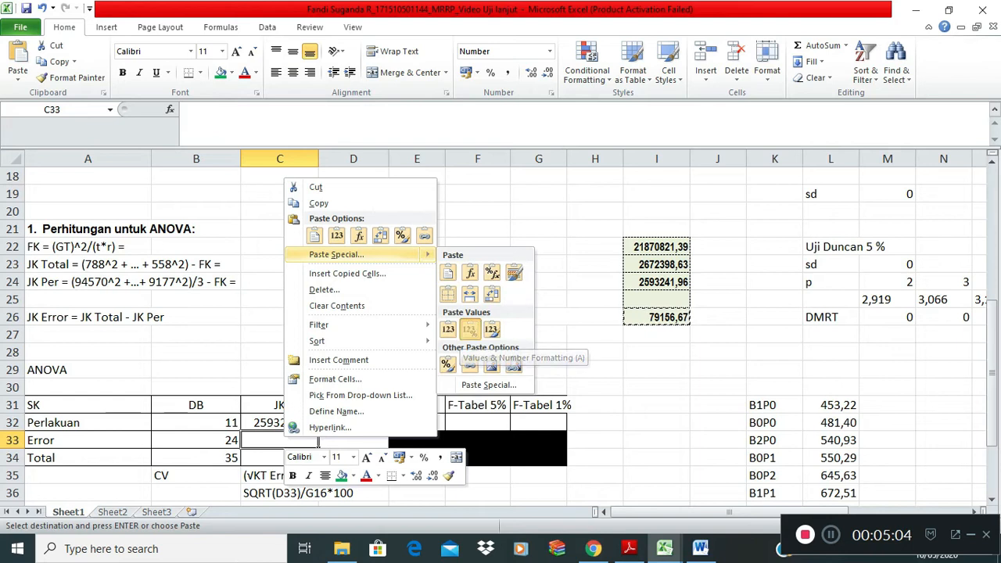
{"action": "left_click", "coordinate": [470, 330]}
- Copy JK Total from I23 into the Total JK cell C34 as values and number formatting
{"action": "left_click", "coordinate": [279, 458]}
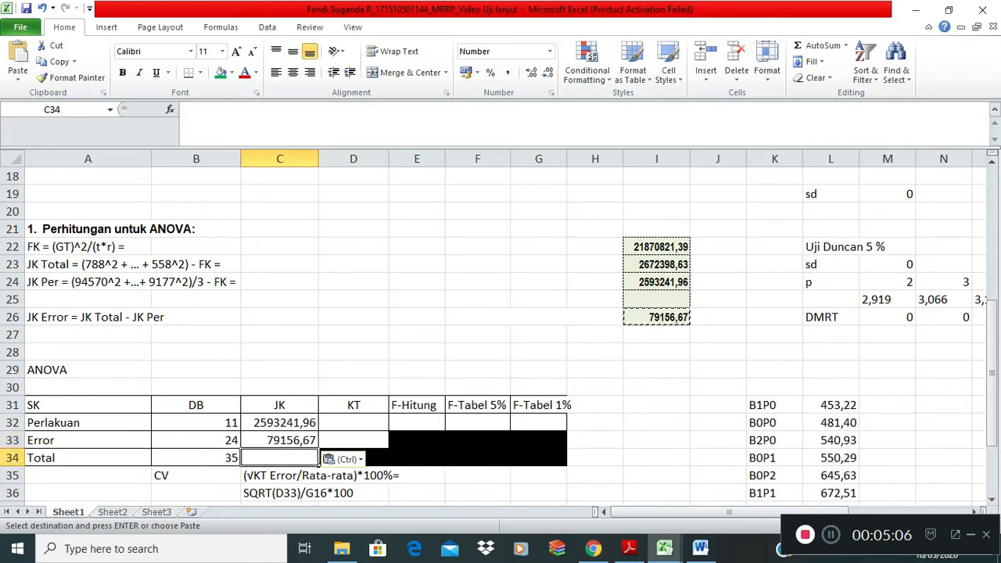
{"action": "left_click", "coordinate": [657, 265]}
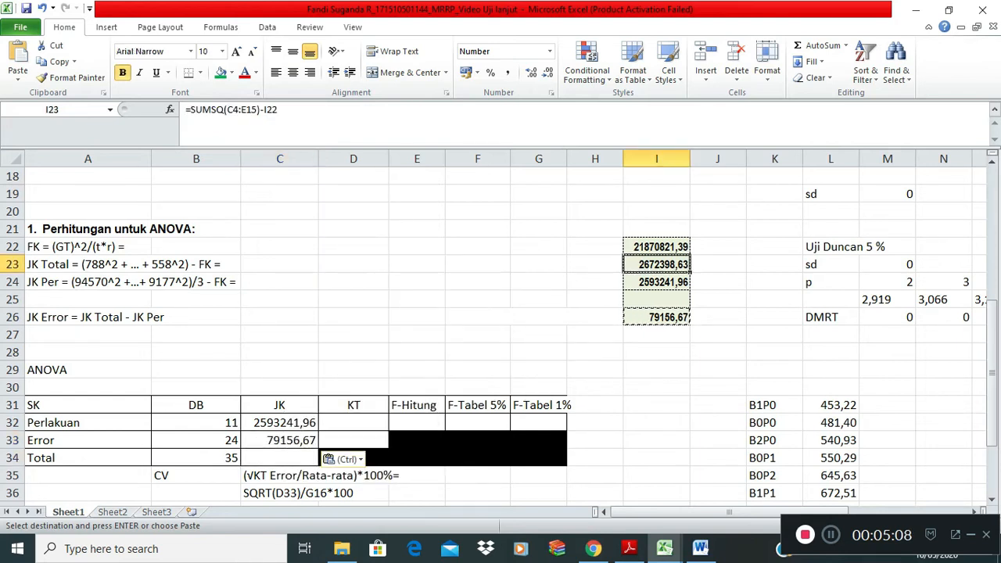
{"action": "key", "text": "ctrl+c"}
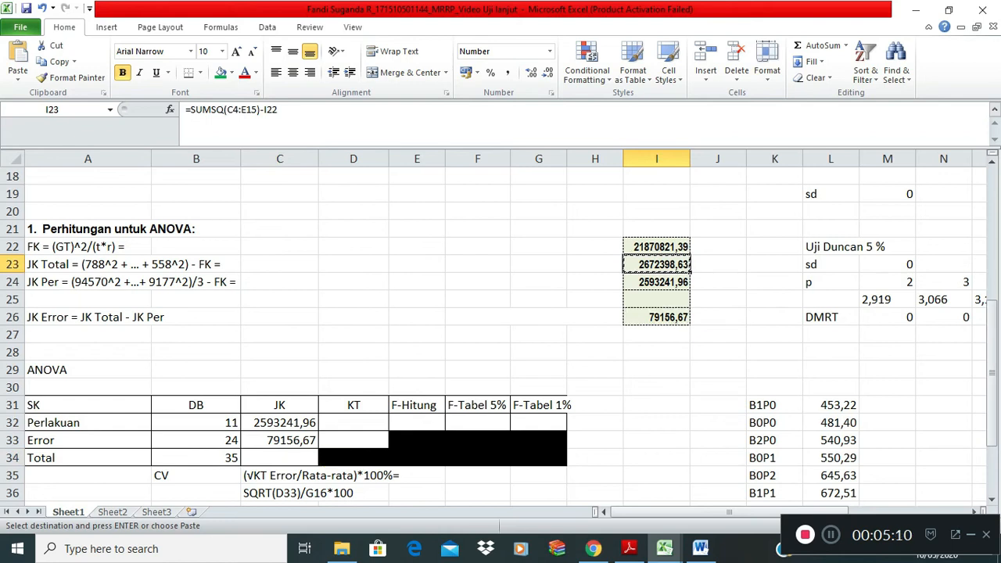
{"action": "left_click", "coordinate": [280, 458]}
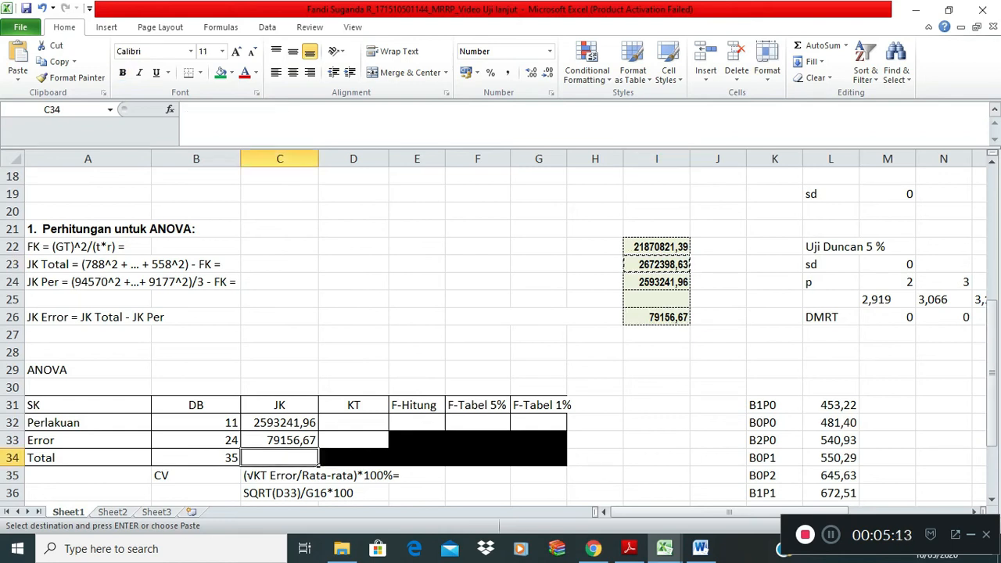
{"action": "right_click", "coordinate": [318, 461]}
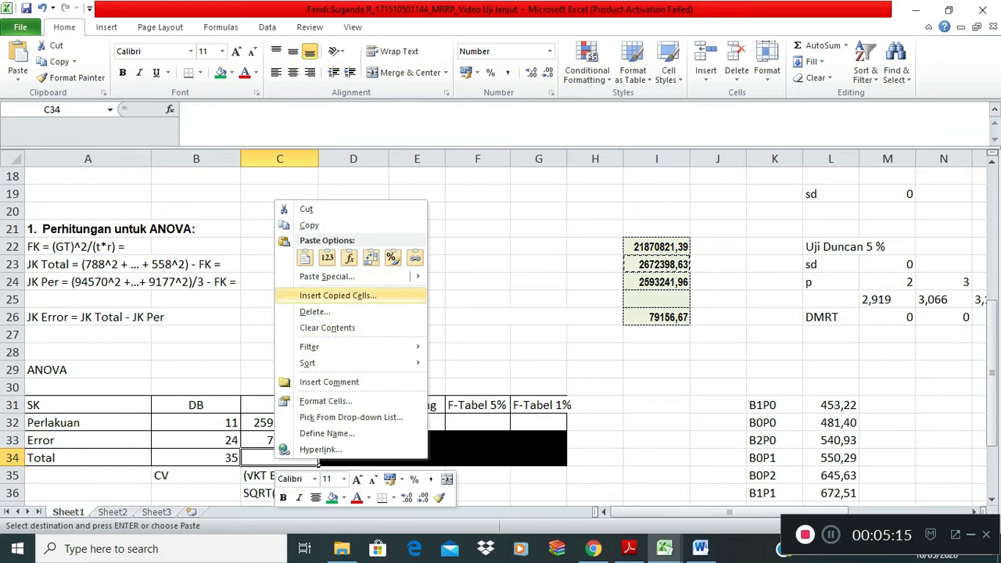
{"action": "mouse_move", "coordinate": [368, 276]}
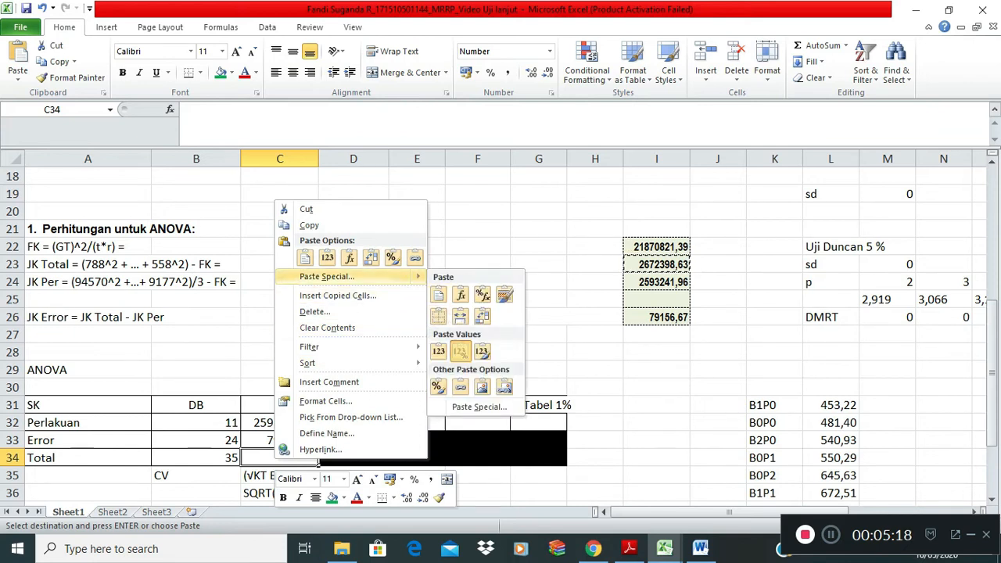
{"action": "left_click", "coordinate": [459, 351]}
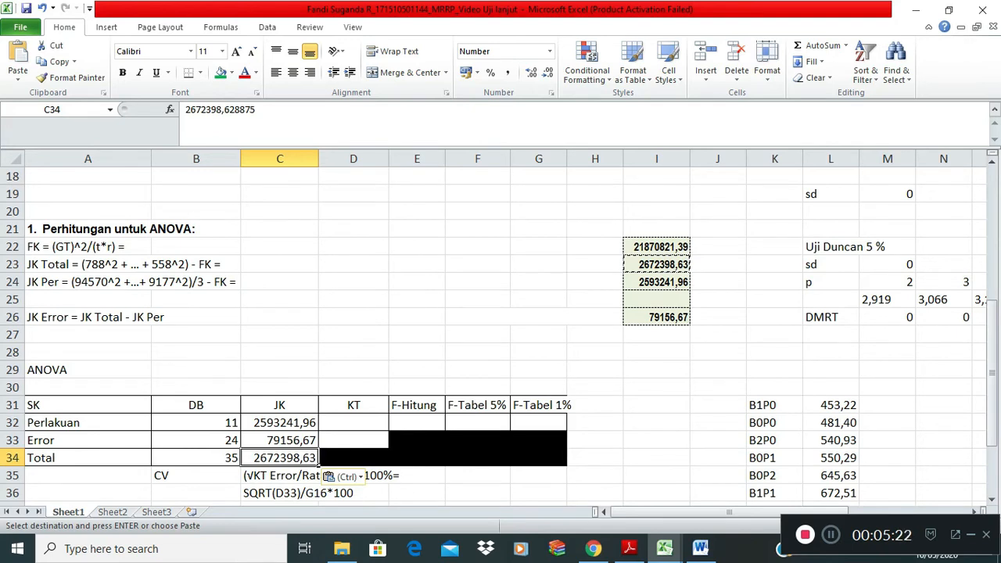
- Calculate the Perlakuan mean square (KT) in D32 with =C32/B32
{"action": "left_click", "coordinate": [354, 422]}
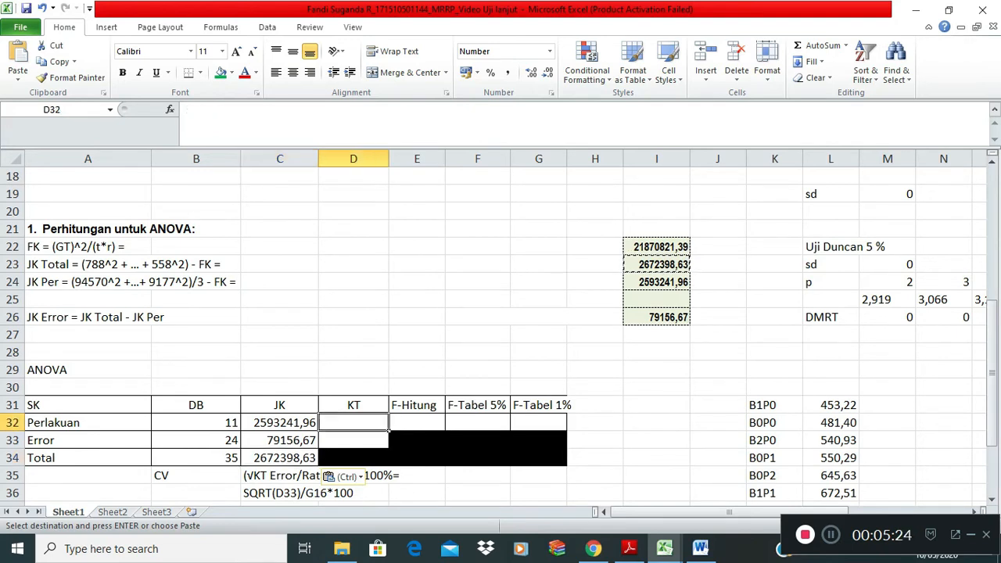
{"action": "type", "text": "="}
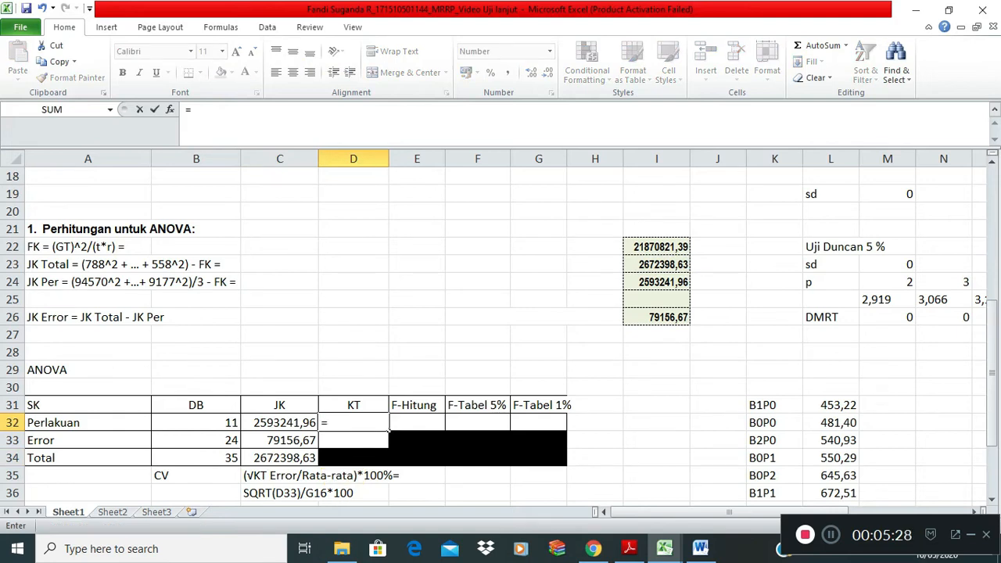
{"action": "key", "text": "Left"}
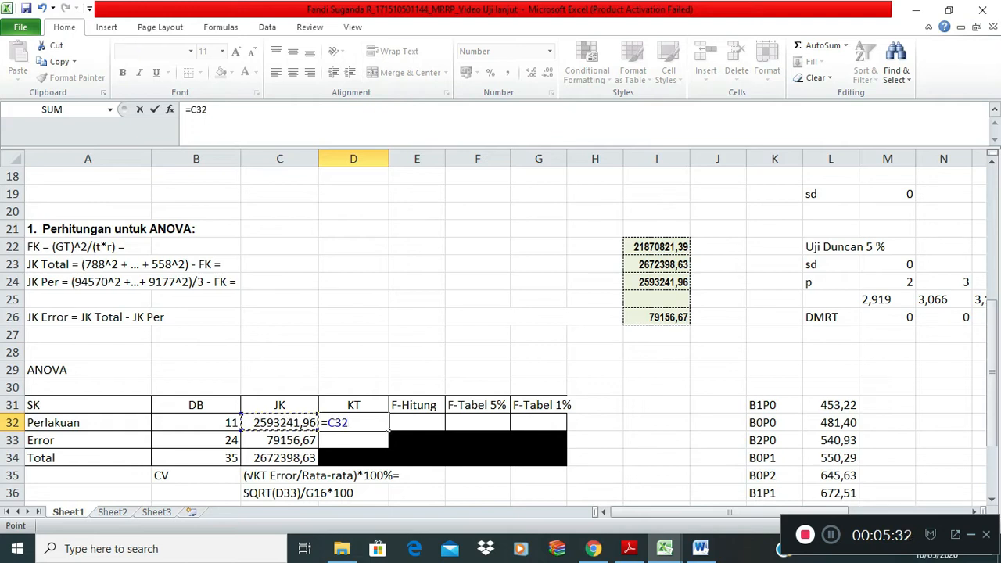
{"action": "type", "text": "/"}
{"action": "key", "text": "Left"}
{"action": "key", "text": "Left"}
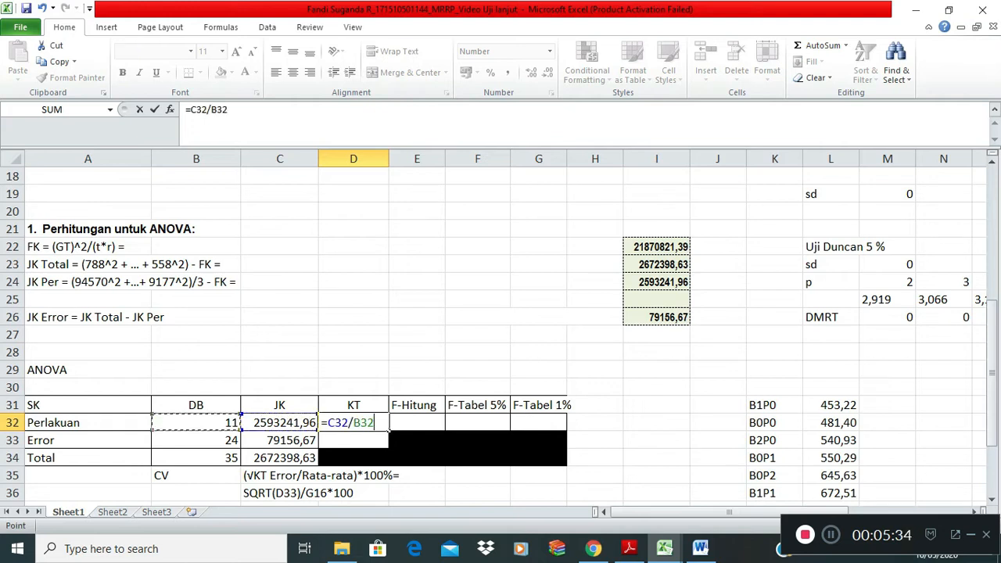
{"action": "key", "text": "Return"}
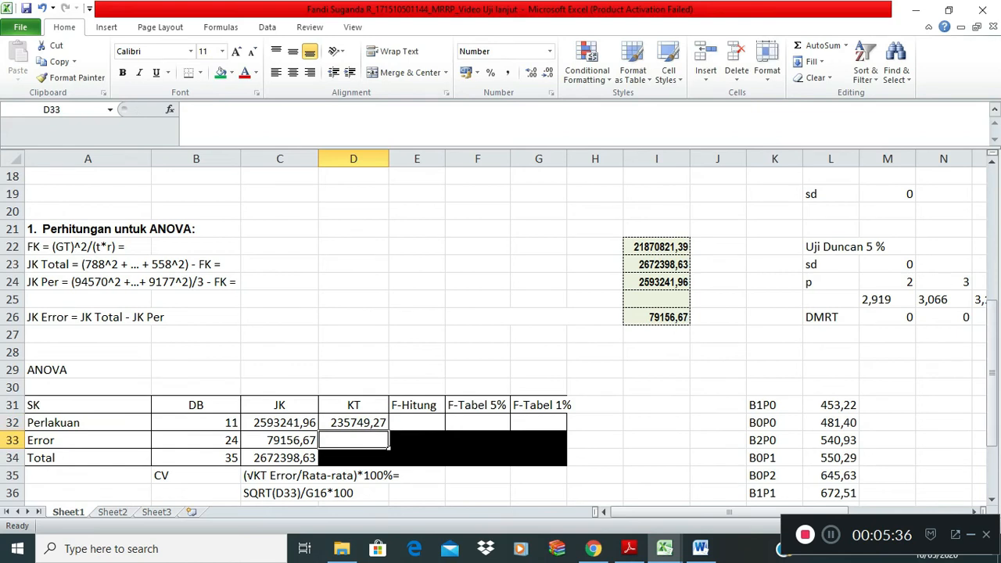
- Calculate the Error mean square (KT) in D33 with =C33/B33, and begin a formula in the F-Hitung cell E32
{"action": "type", "text": "="}
{"action": "key", "text": "Left"}
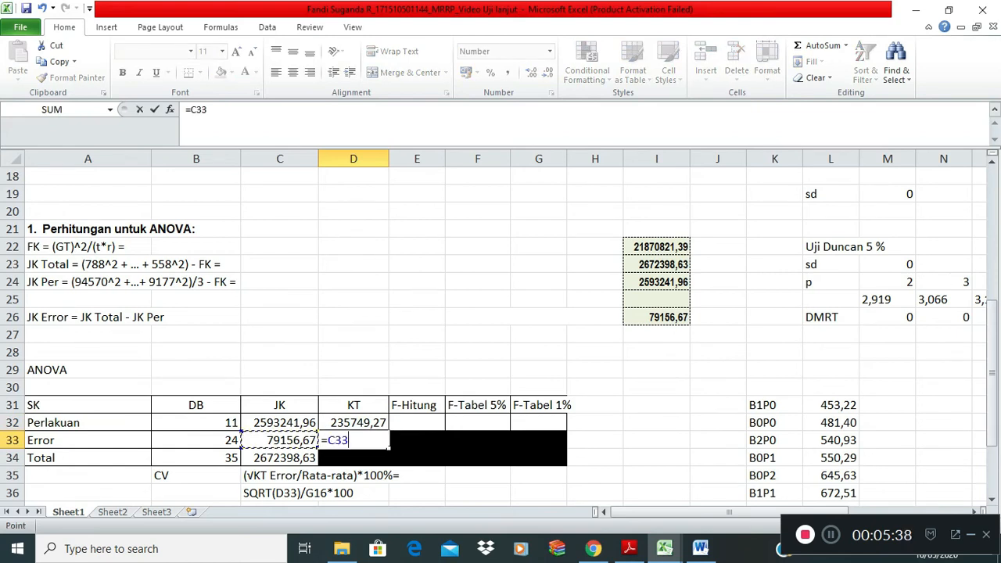
{"action": "type", "text": "/"}
{"action": "key", "text": "Left"}
{"action": "key", "text": "Left"}
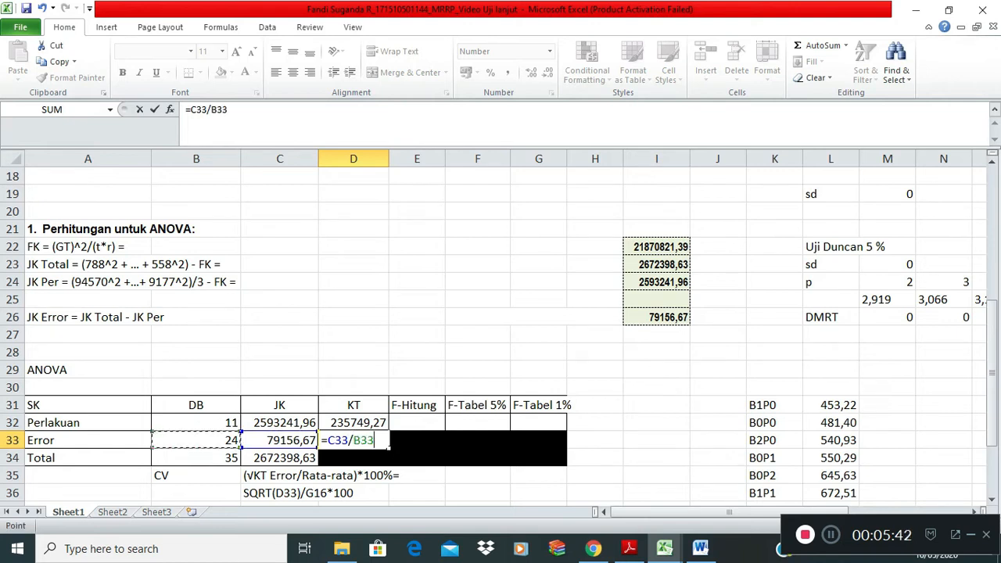
{"action": "key", "text": "Return"}
{"action": "key", "text": "Up"}
{"action": "key", "text": "Up"}
{"action": "key", "text": "Right"}
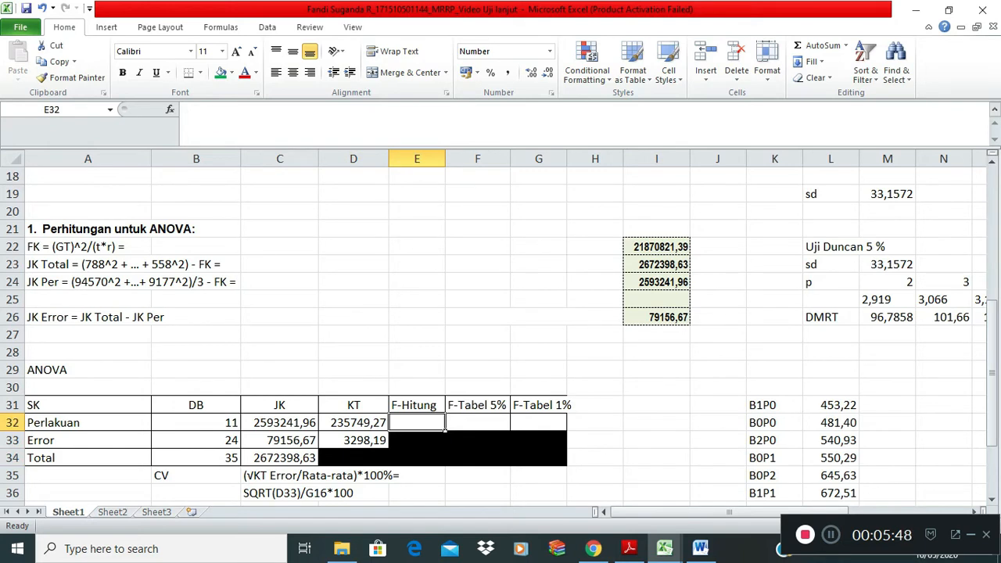
{"action": "type", "text": "="}
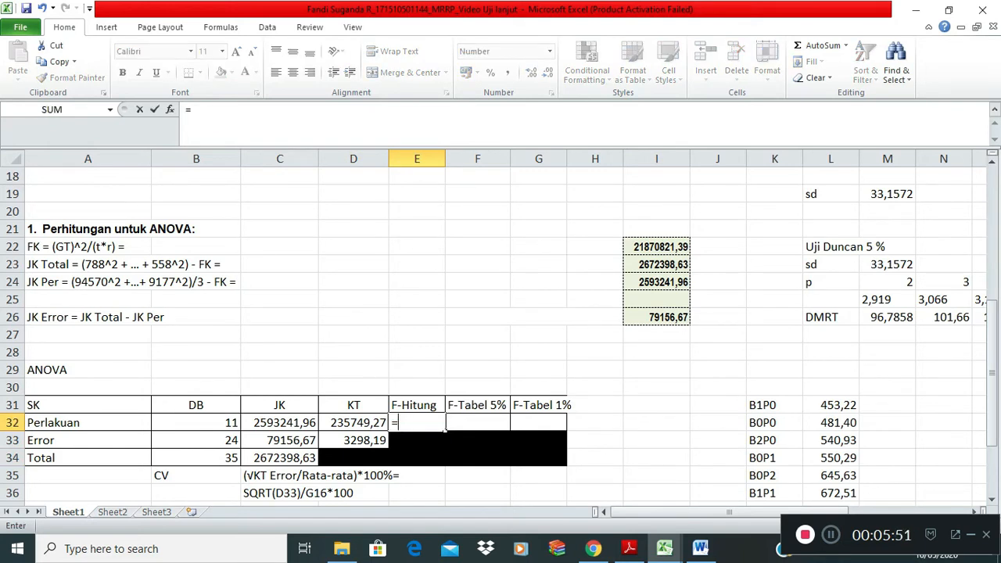
{"action": "key", "text": "Down"}
{"action": "key", "text": "Left"}
{"action": "left_click_drag", "start_coordinate": [354, 440], "coordinate": [406, 423]}
{"action": "left_click", "coordinate": [406, 423]}
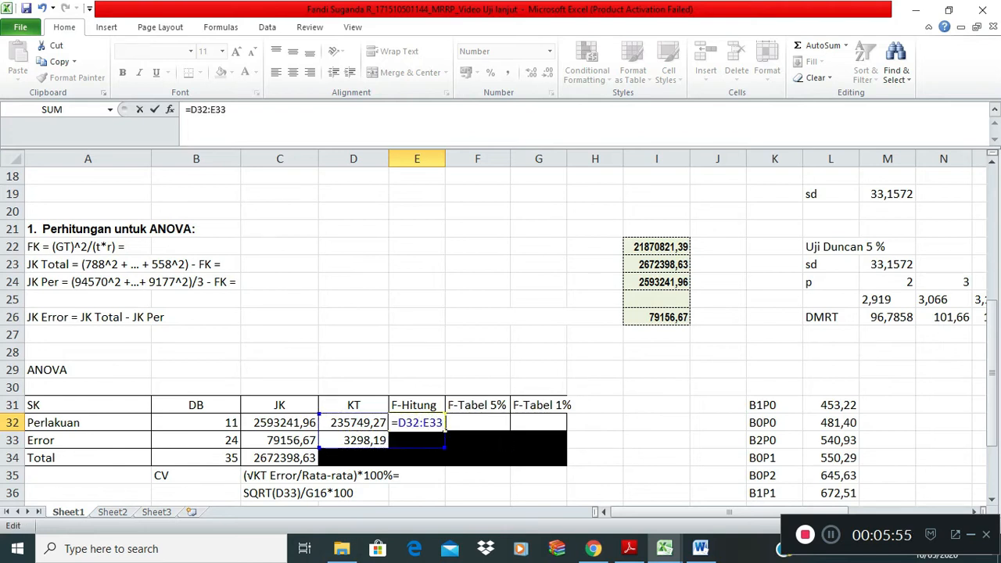
{"action": "key", "text": "BackSpace"}
{"action": "key", "text": "BackSpace"}
{"action": "key", "text": "BackSpace"}
{"action": "key", "text": "BackSpace"}
{"action": "key", "text": "BackSpace"}
{"action": "key", "text": "BackSpace"}
{"action": "key", "text": "BackSpace"}
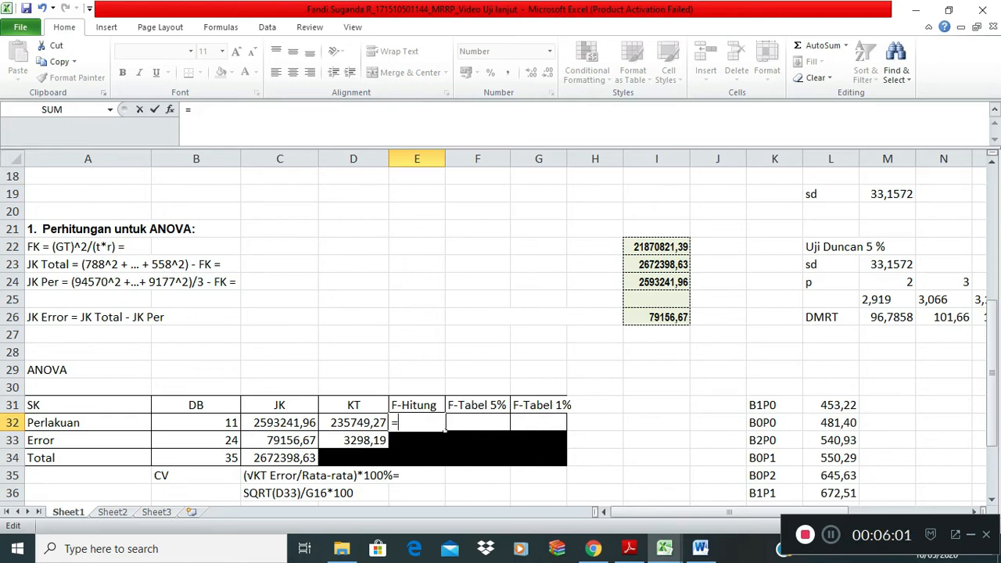
- Complete the Perlakuan F-Hitung formula in E32 as =D32/D33
{"action": "type", "text": "D32/"}
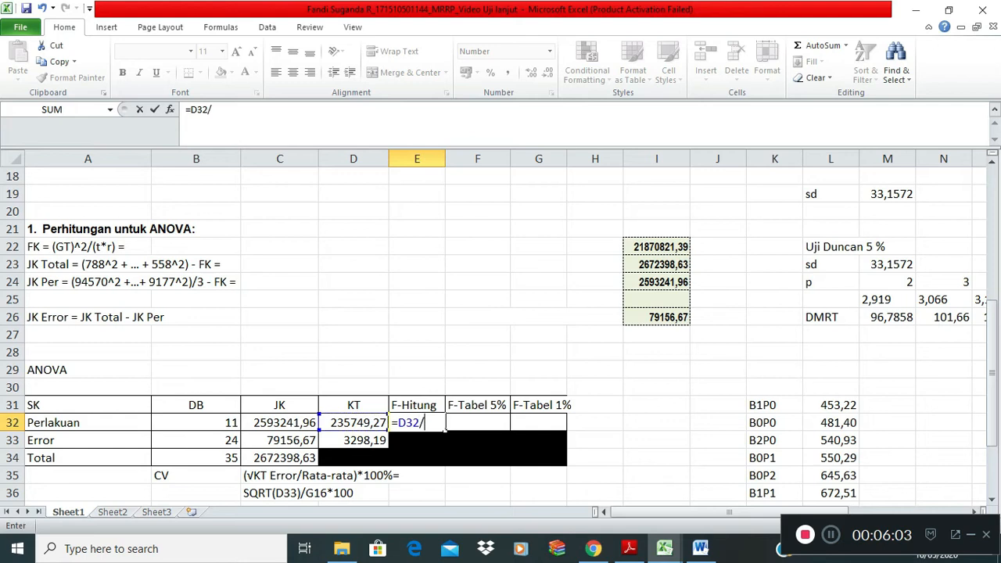
{"action": "left_click", "coordinate": [353, 440]}
{"action": "key", "text": "Return"}
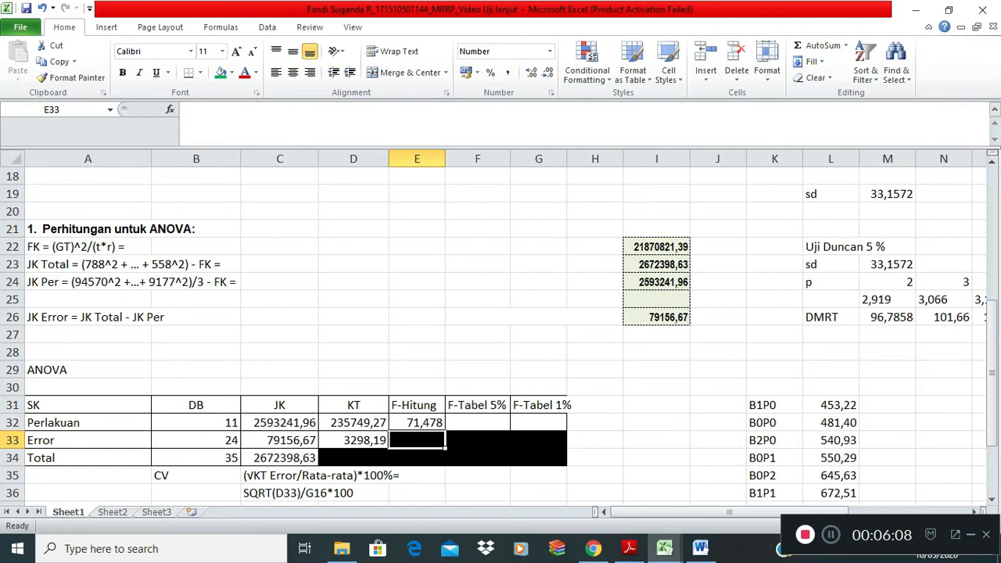
- Calculate the Perlakuan F-Tabel 5% value in F32 with =FINV(0,05;B32;B33)
{"action": "left_click", "coordinate": [477, 422]}
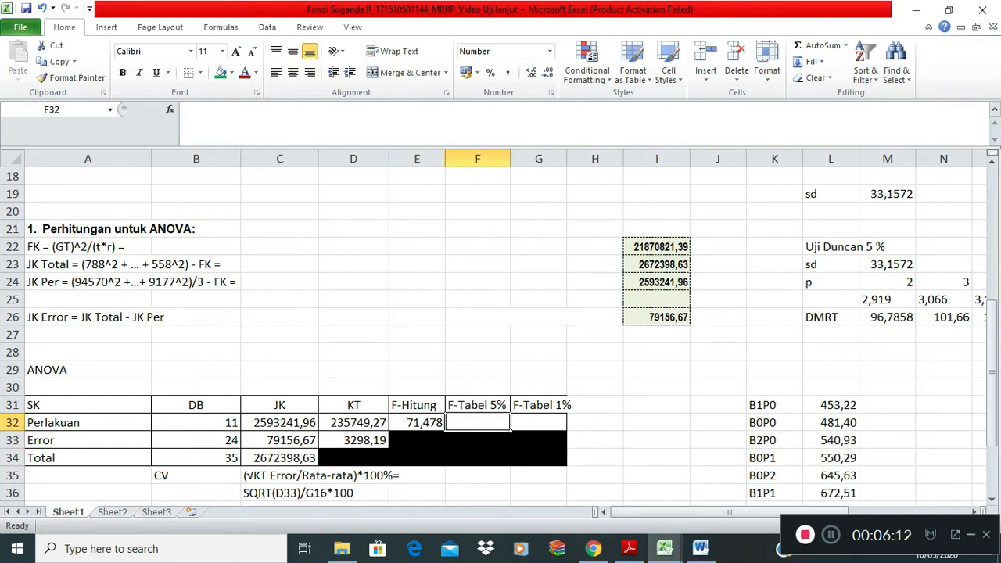
{"action": "type", "text": "="}
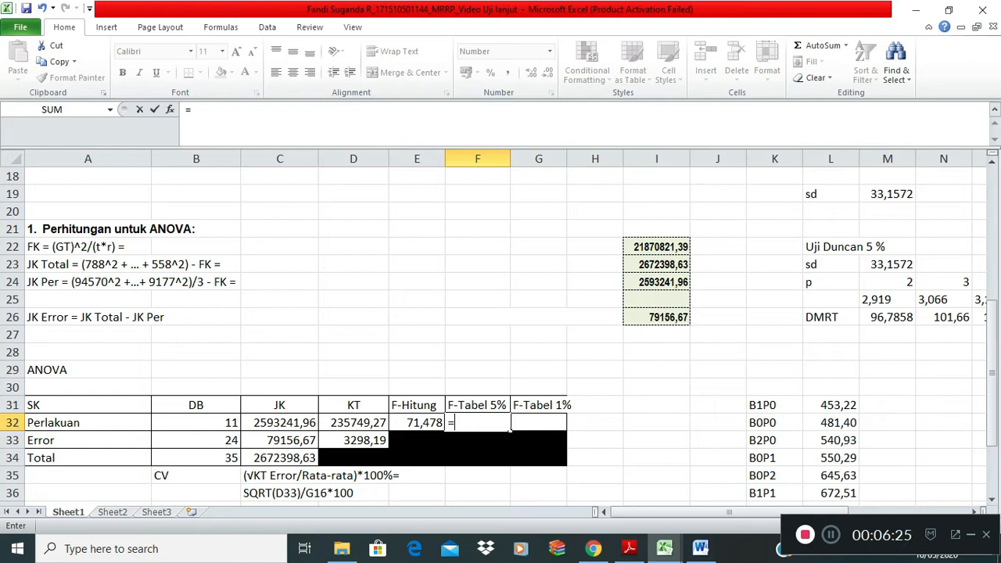
{"action": "type", "text": "FIN"}
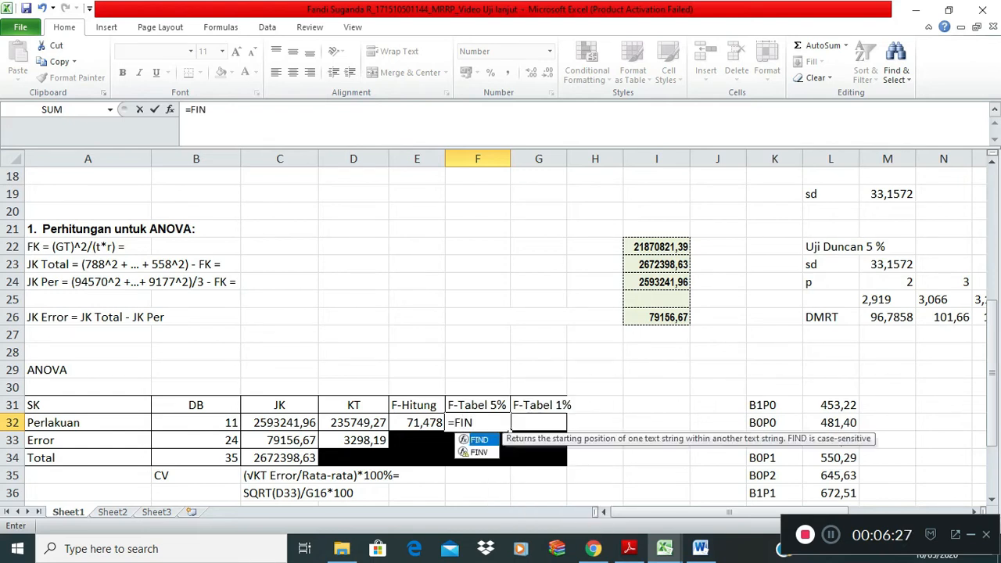
{"action": "type", "text": "V("}
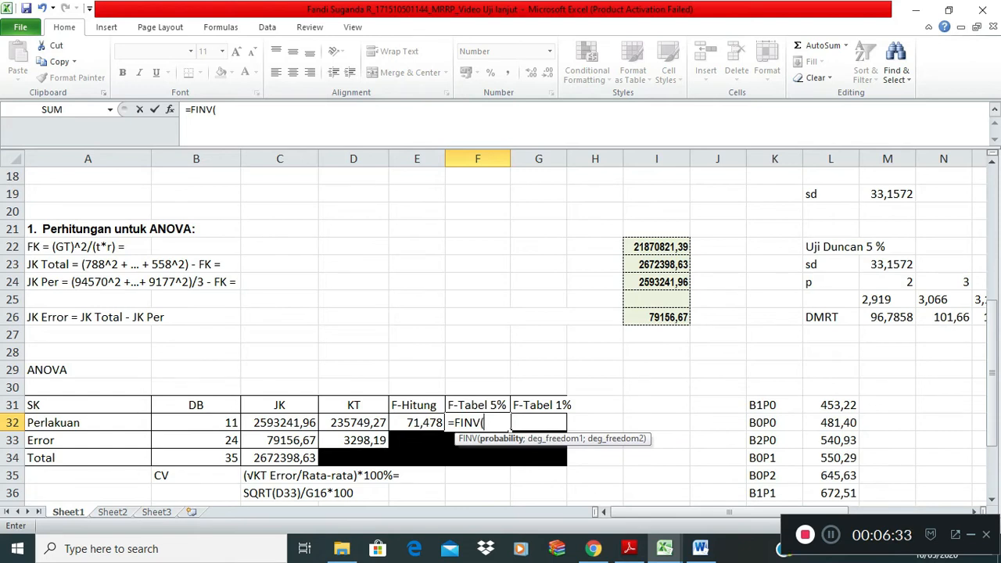
{"action": "type", "text": "0,05"}
{"action": "type", "text": ";"}
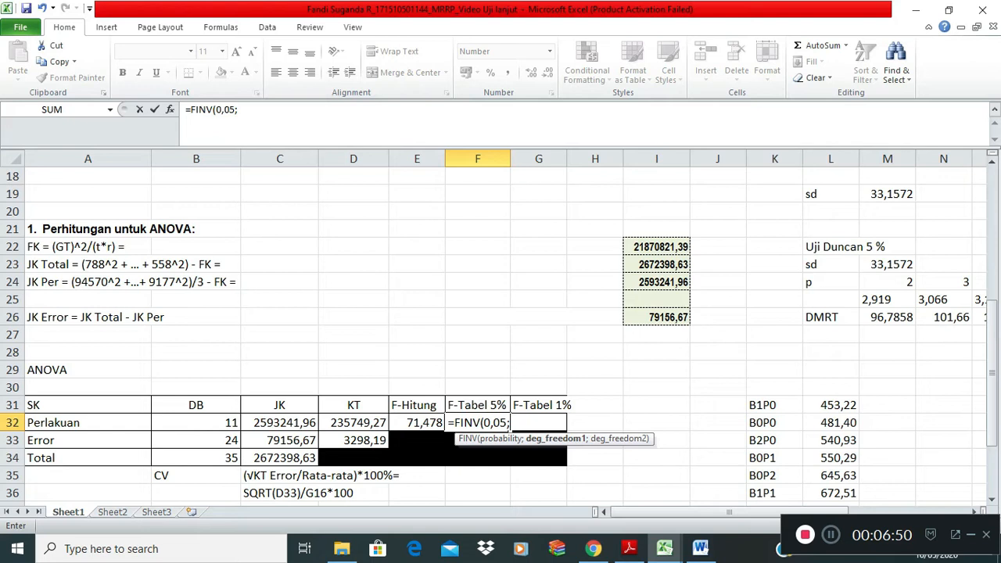
{"action": "left_click", "coordinate": [195, 422]}
{"action": "type", "text": ";"}
{"action": "left_click", "coordinate": [195, 440]}
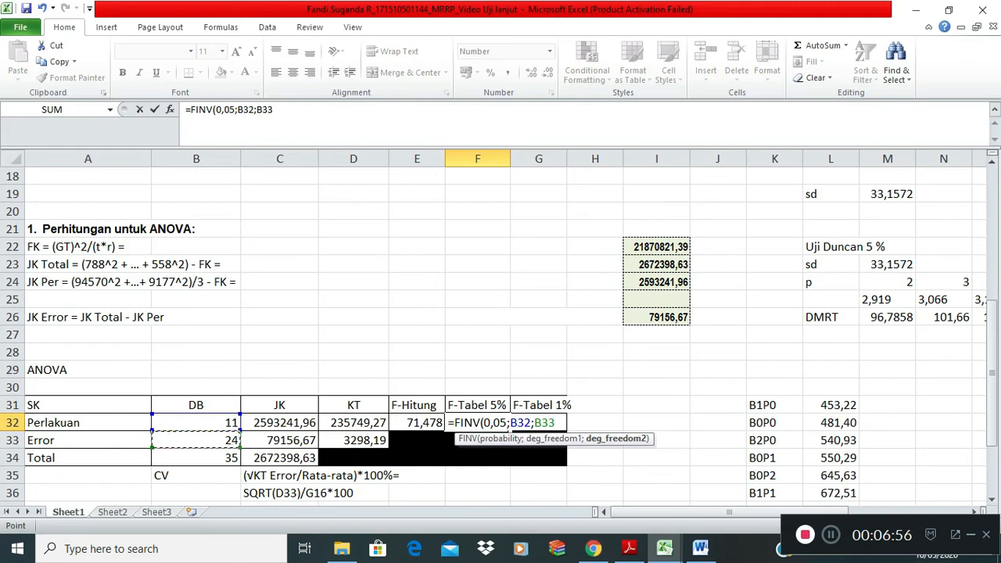
{"action": "key", "text": "Return"}
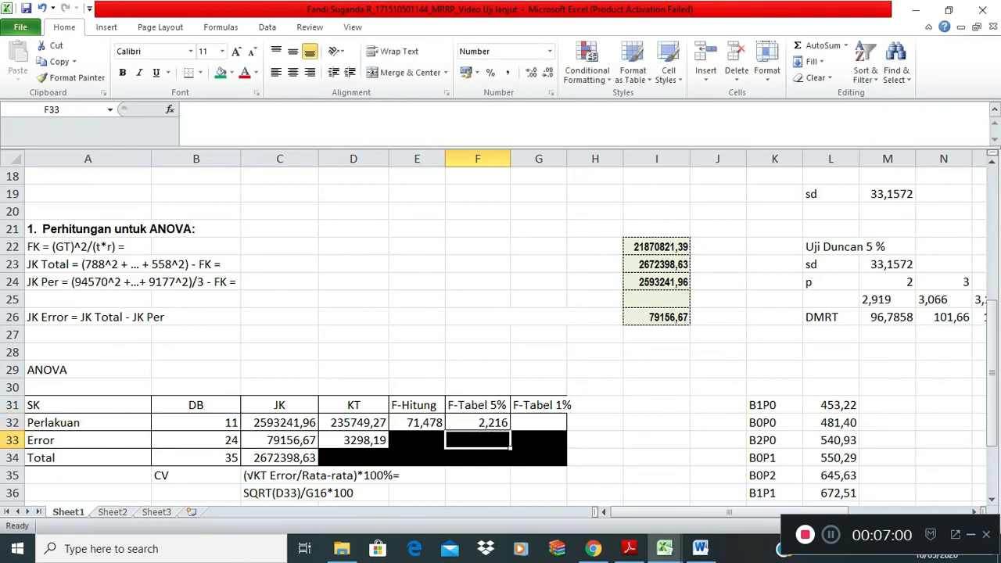
- Calculate the Perlakuan F-Tabel 1% value in G32 with =FINV(0,01;B32;B33)
{"action": "left_click", "coordinate": [538, 422]}
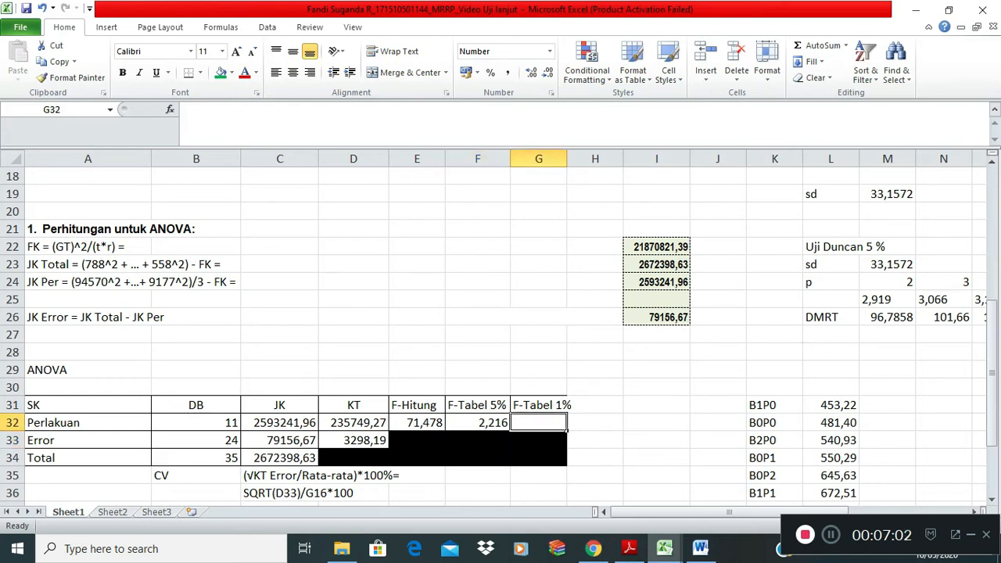
{"action": "type", "text": "=finv"}
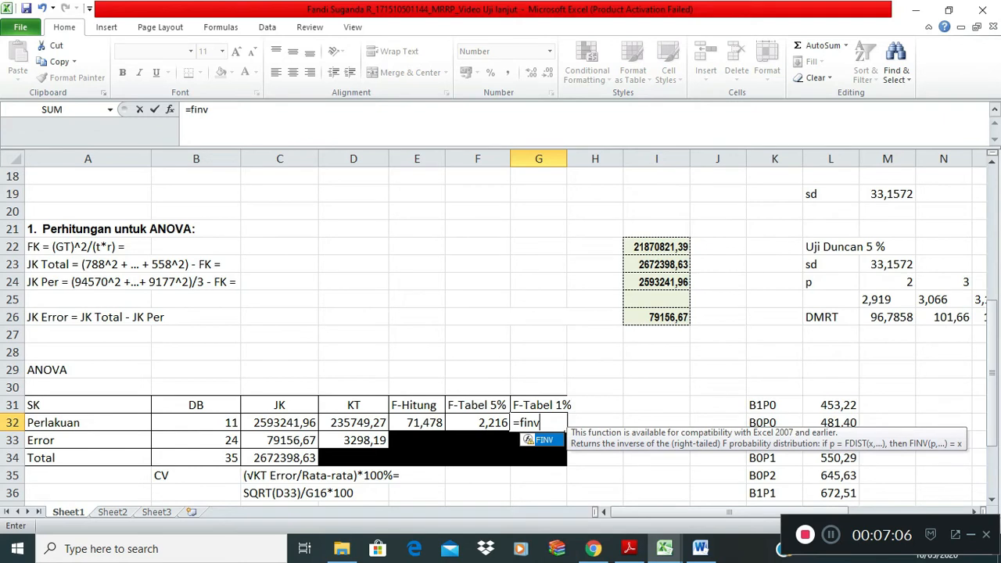
{"action": "key", "text": "Tab"}
{"action": "type", "text": "0,"}
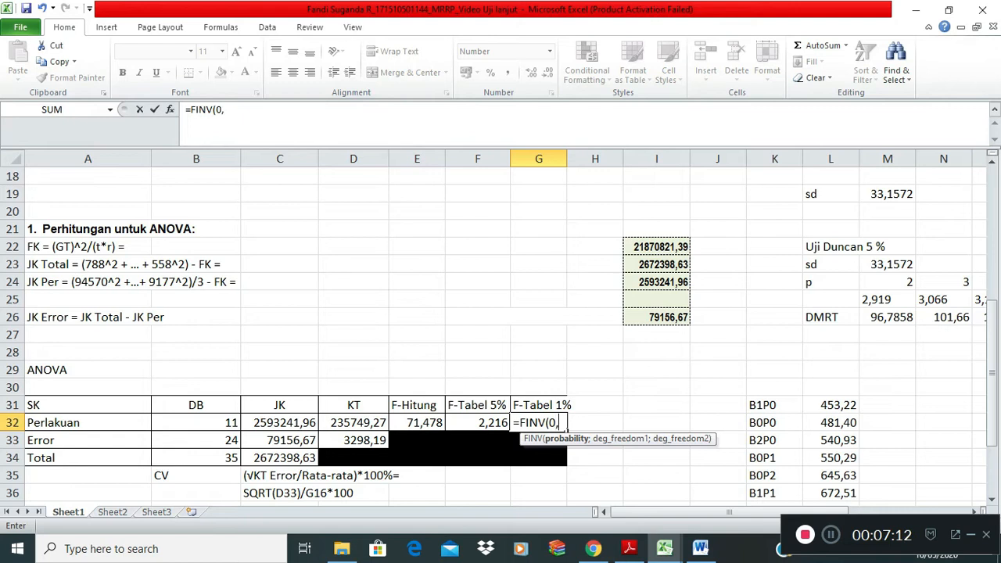
{"action": "type", "text": "01;"}
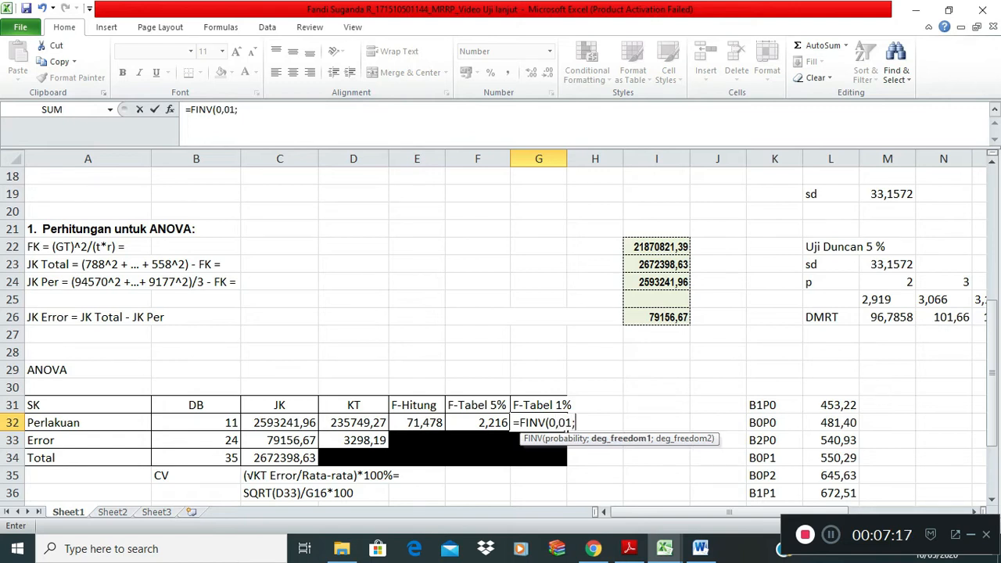
{"action": "left_click", "coordinate": [195, 423]}
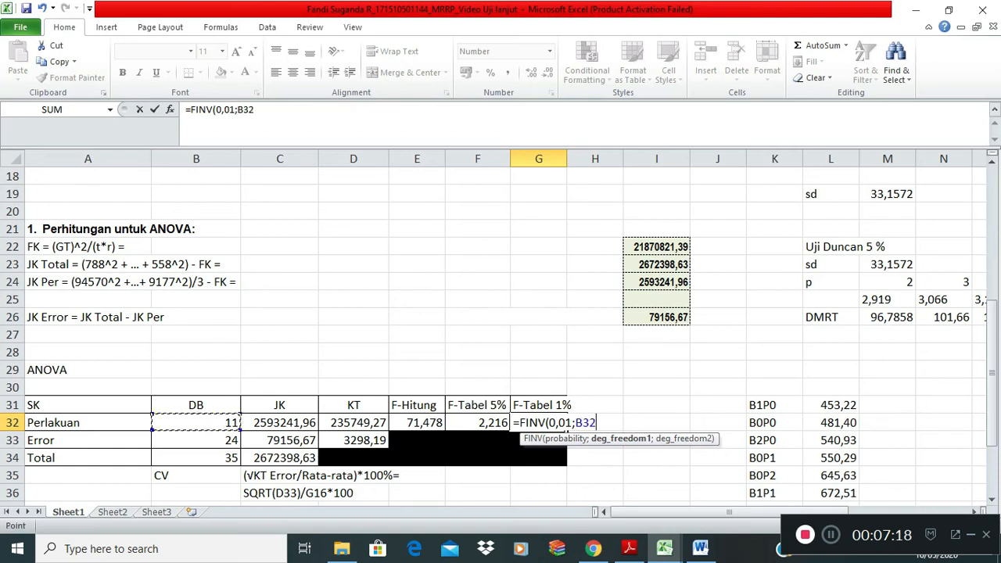
{"action": "type", "text": ";"}
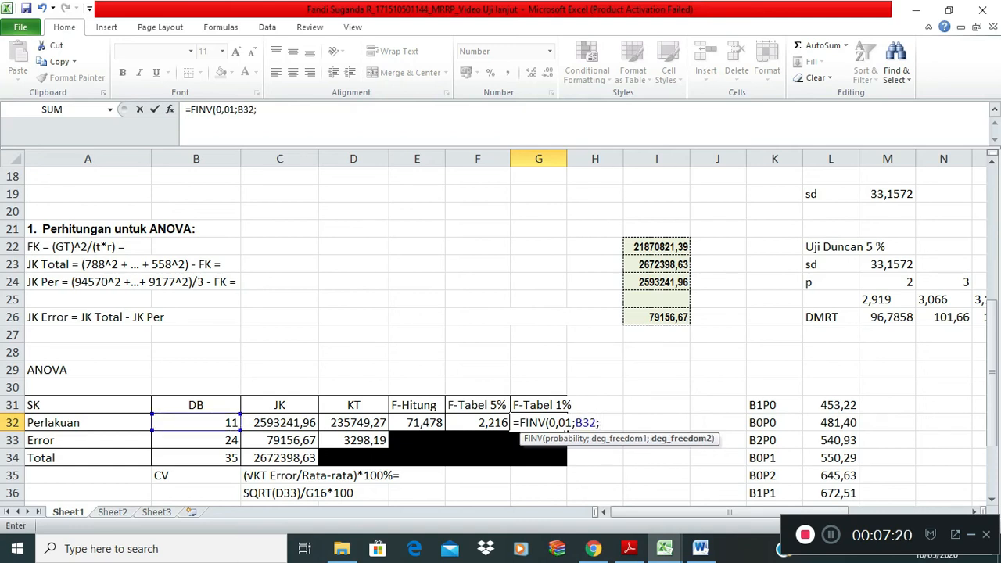
{"action": "left_click", "coordinate": [195, 440]}
{"action": "key", "text": "Return"}
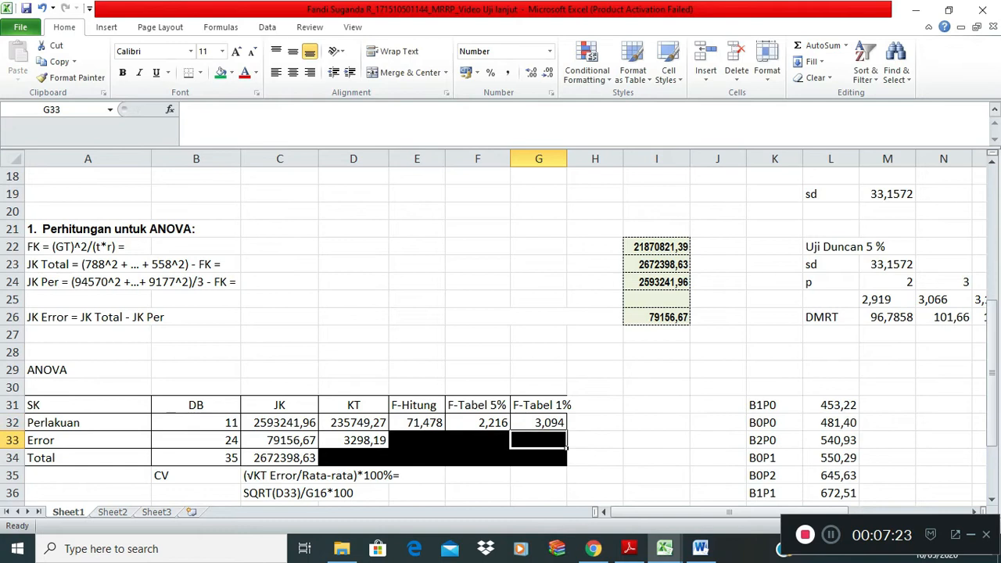
- Enter the significance mark ** in H32, beside the Perlakuan row's F-Tabel 1% value
{"action": "left_click", "coordinate": [477, 458]}
{"action": "left_click", "coordinate": [437, 424]}
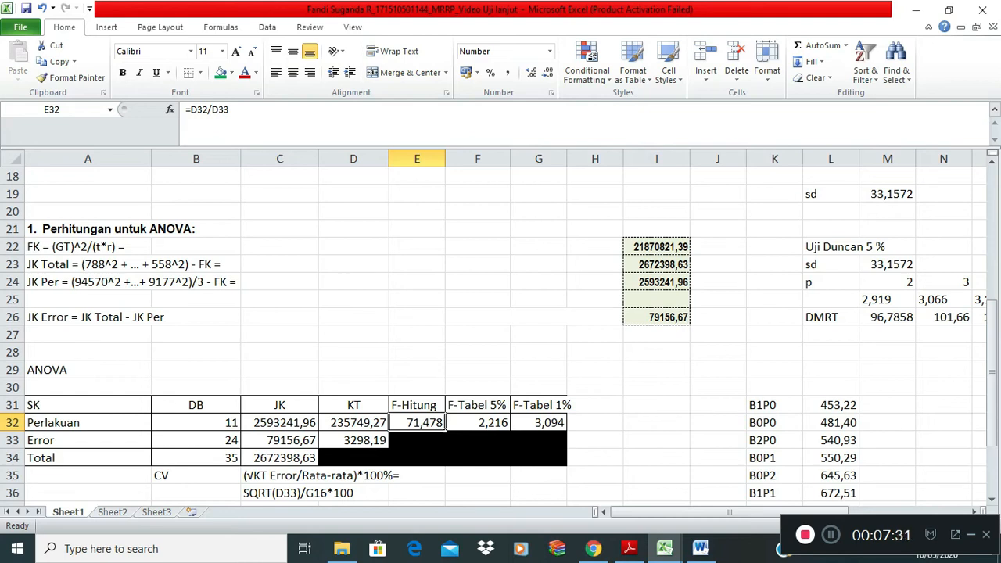
{"action": "left_click", "coordinate": [595, 423]}
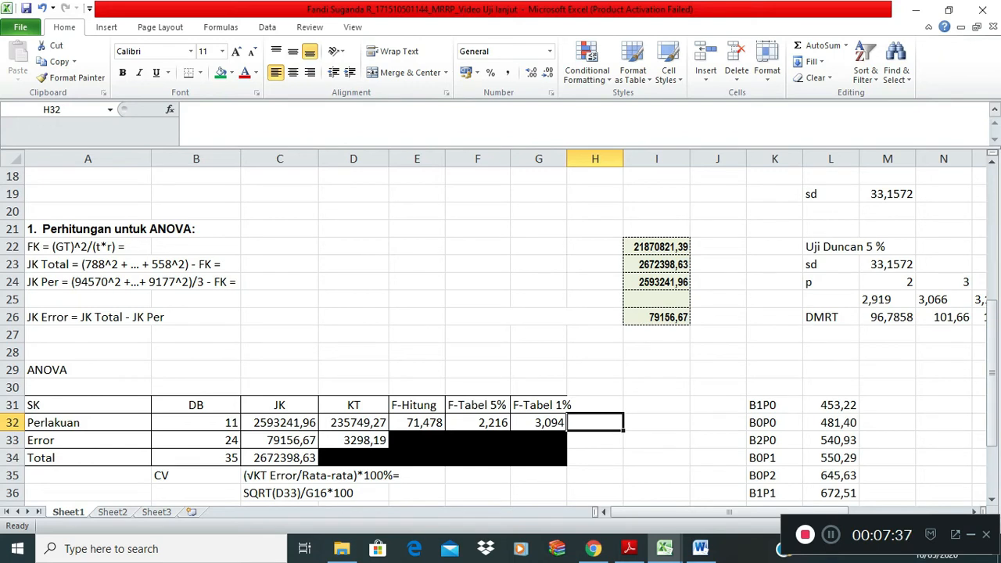
{"action": "type", "text": "**"}
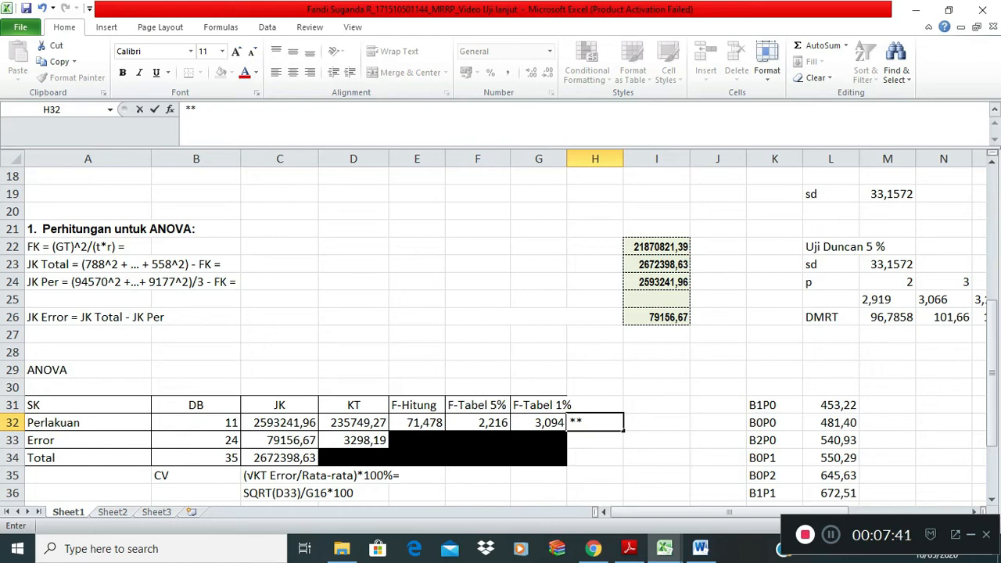
{"action": "left_click", "coordinate": [417, 493]}
- Examine the CV label in B35 and the formula notes beside it in C35 and C36
{"action": "left_click", "coordinate": [196, 475]}
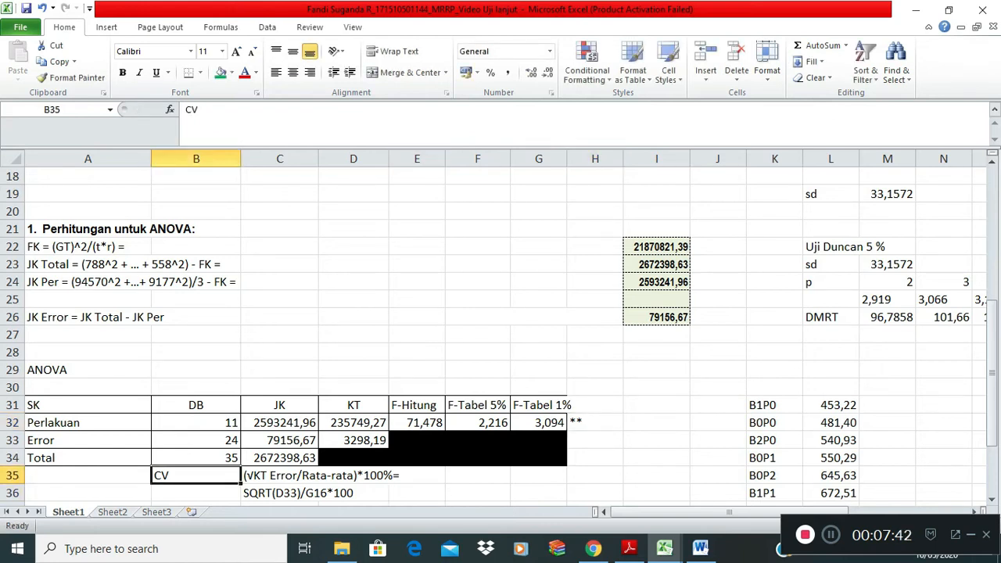
{"action": "left_click", "coordinate": [417, 475]}
{"action": "left_click", "coordinate": [417, 492]}
{"action": "left_click", "coordinate": [417, 475]}
{"action": "key", "text": "Right"}
{"action": "key", "text": "Left"}
{"action": "key", "text": "Left"}
{"action": "key", "text": "Left"}
{"action": "key", "text": "Right"}
{"action": "key", "text": "Left"}
{"action": "key", "text": "Right"}
{"action": "key", "text": "Right"}
{"action": "key", "text": "Down"}
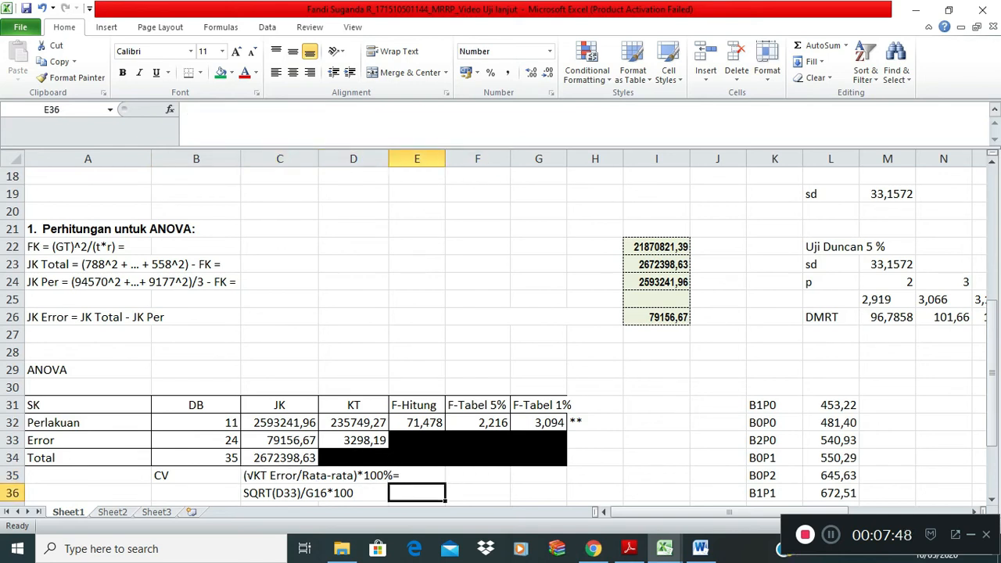
{"action": "key", "text": "Down"}
{"action": "key", "text": "Up"}
{"action": "key", "text": "Left"}
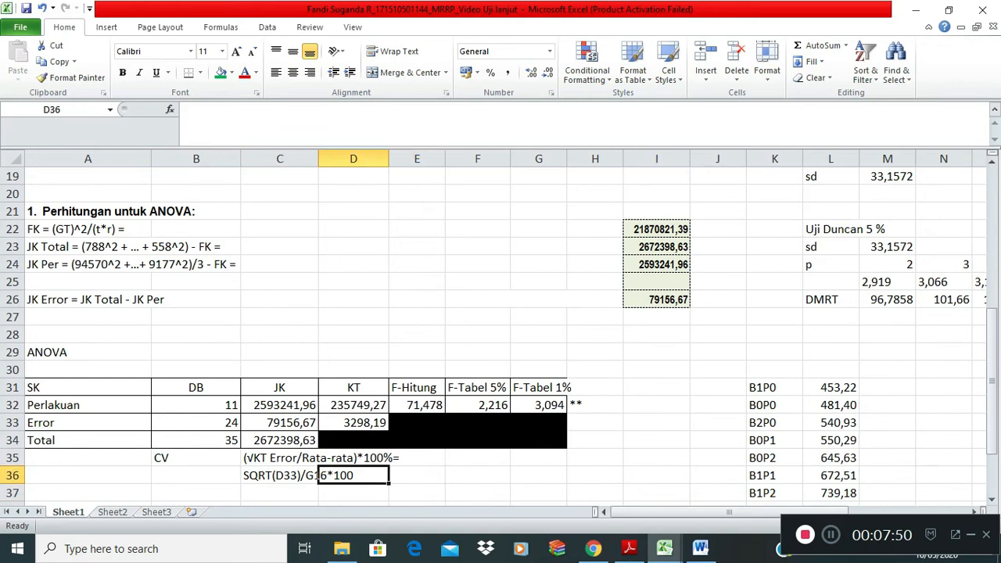
{"action": "key", "text": "Left"}
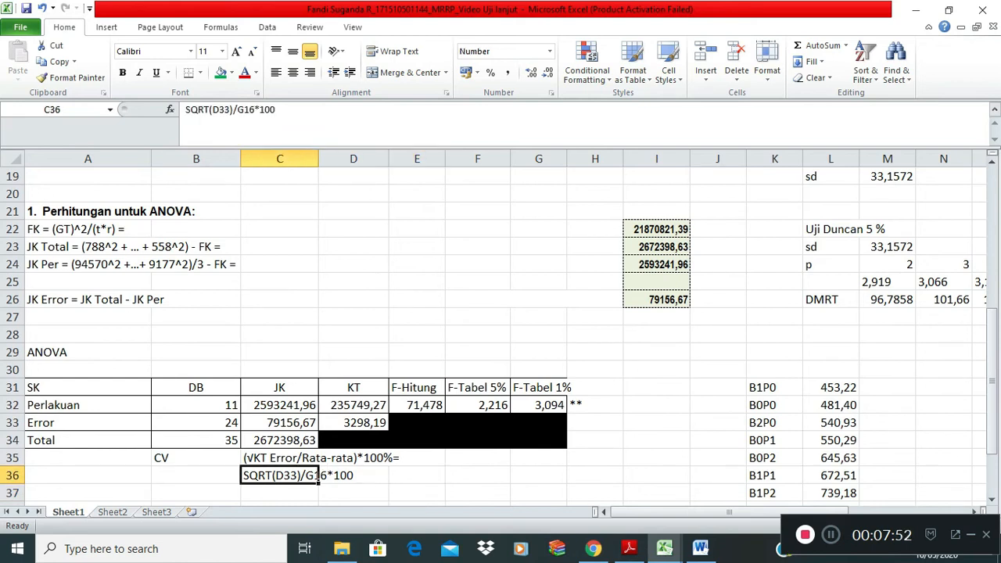
{"action": "key", "text": "Right"}
{"action": "key", "text": "Right"}
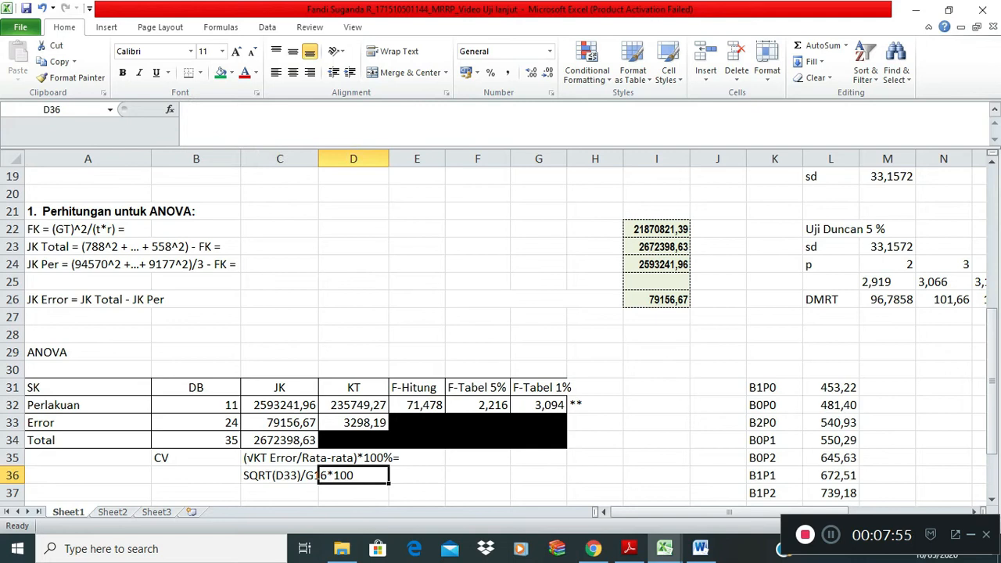
- Calculate the CV in E36 with the formula =SQRT(D33/G16)*100
{"action": "type", "text": "="}
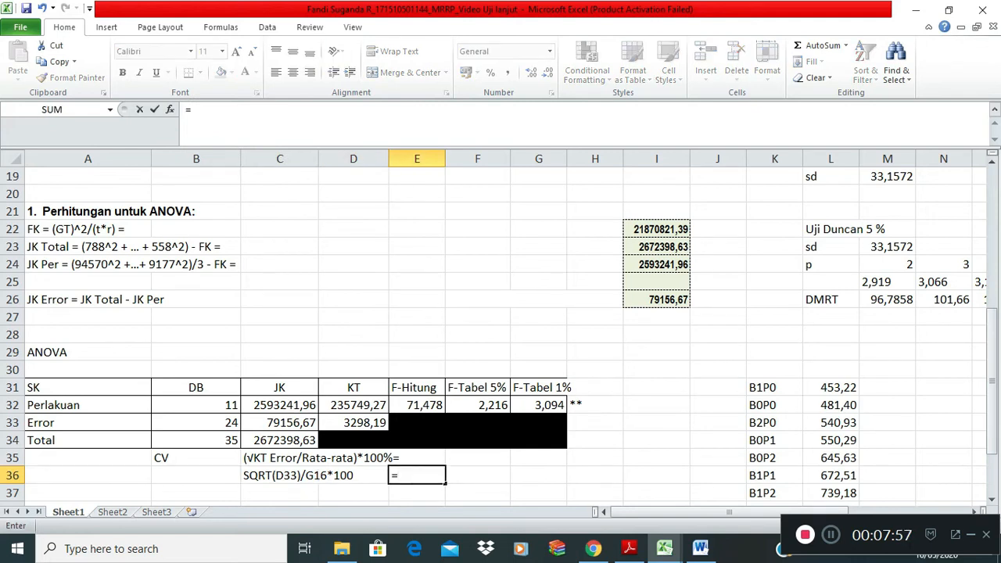
{"action": "type", "text": "S"}
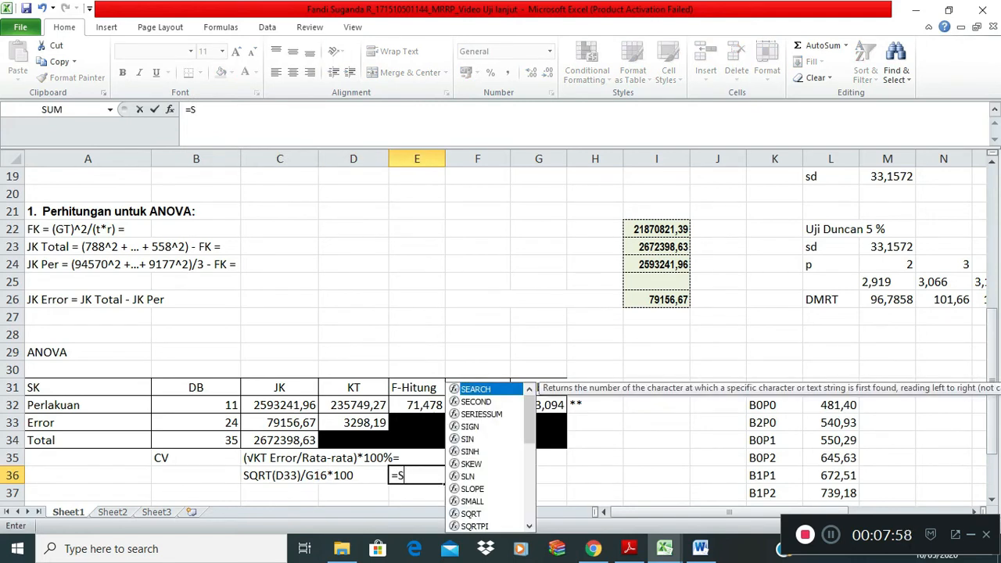
{"action": "type", "text": "qrt"}
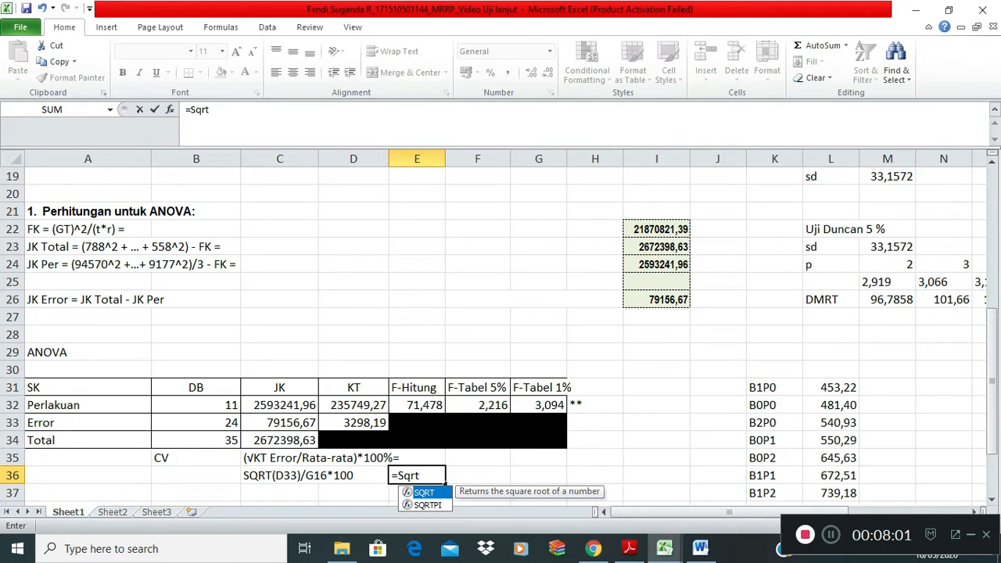
{"action": "key", "text": "Tab"}
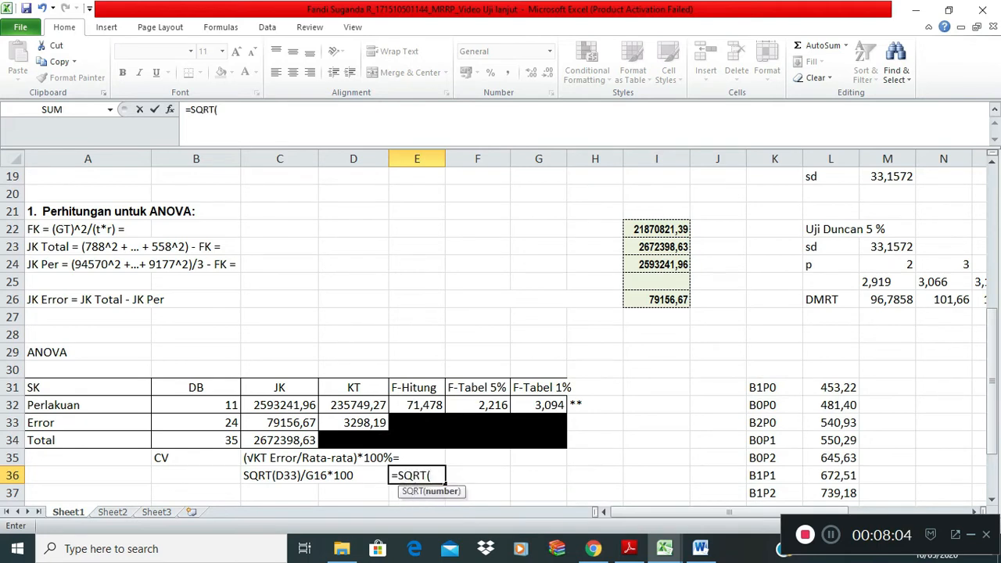
{"action": "left_click", "coordinate": [354, 423]}
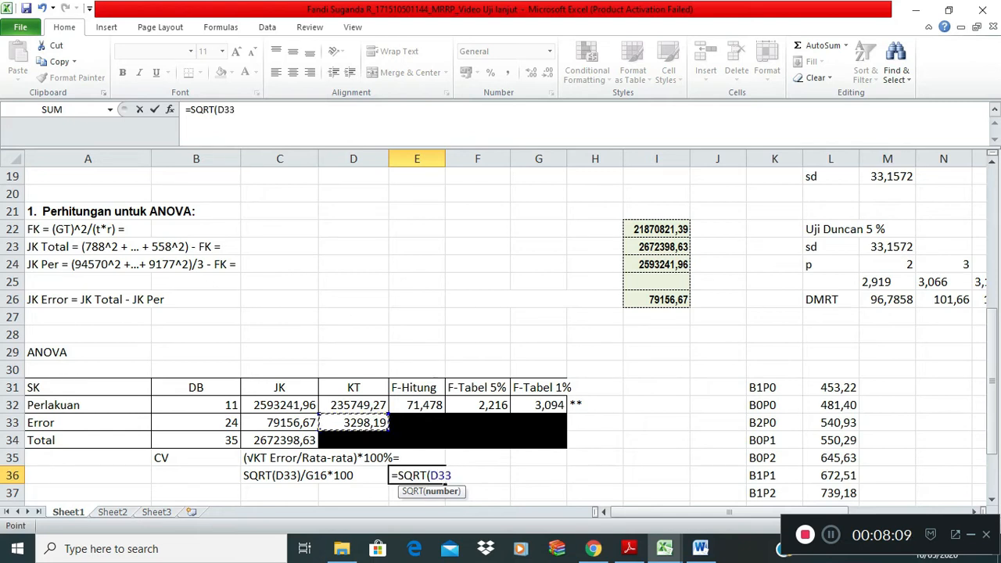
{"action": "type", "text": "/"}
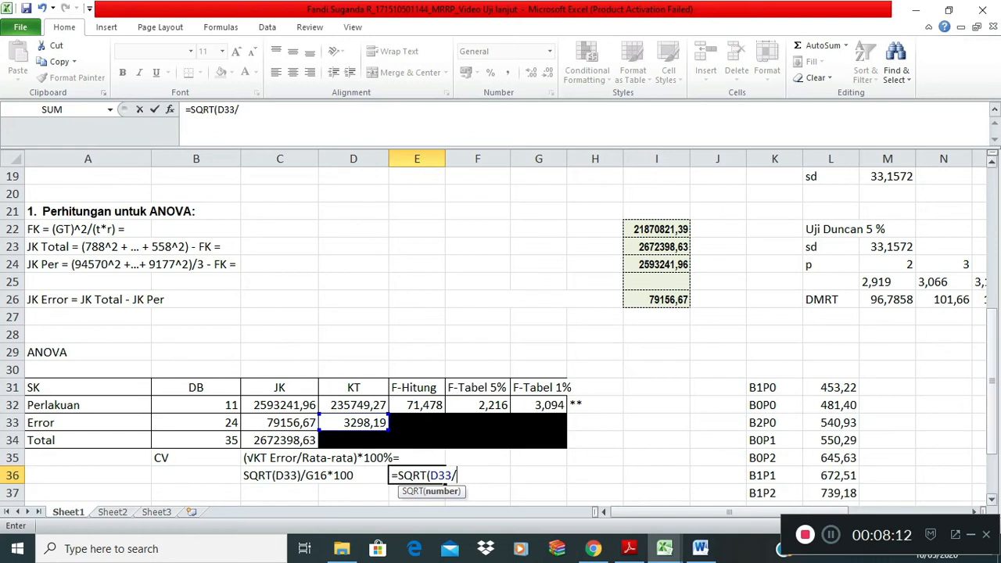
{"action": "scroll", "coordinate": [500, 336], "scroll_direction": "up", "scroll_amount": 4}
{"action": "left_click", "coordinate": [538, 324]}
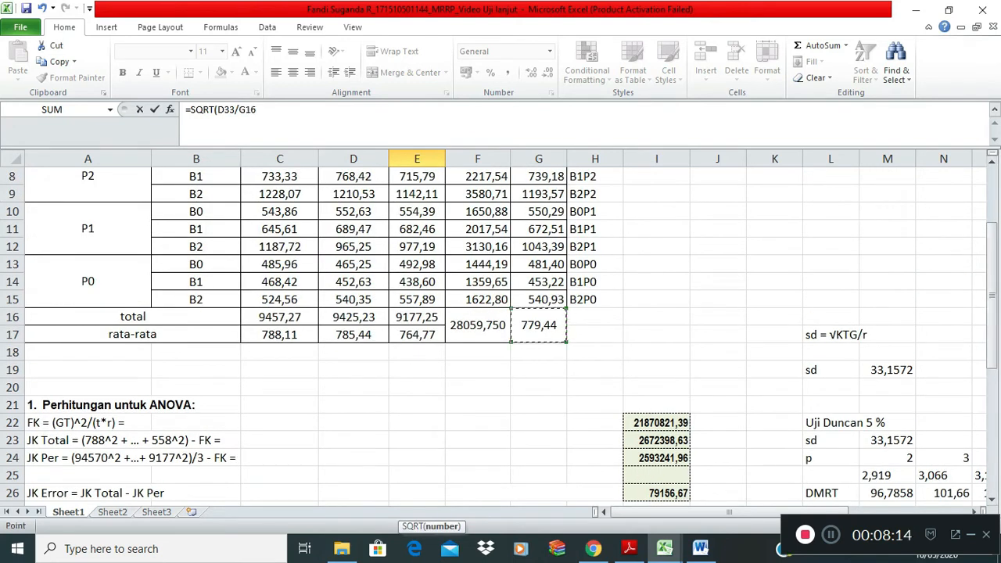
{"action": "left_click_drag", "start_coordinate": [991, 236], "coordinate": [991, 313]}
{"action": "type", "text": ")/G16"}
{"action": "type", "text": "*100"}
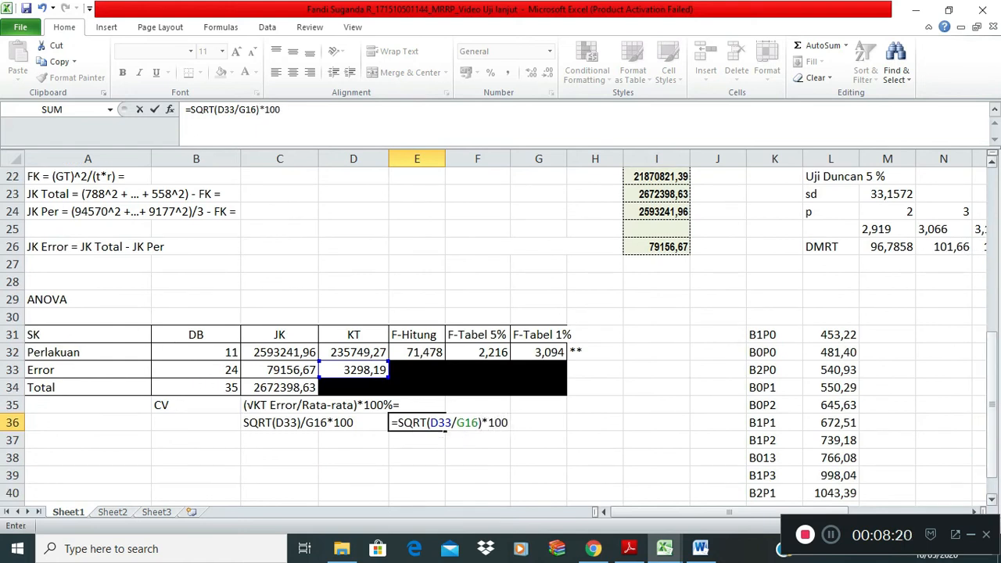
{"action": "key", "text": "Return"}
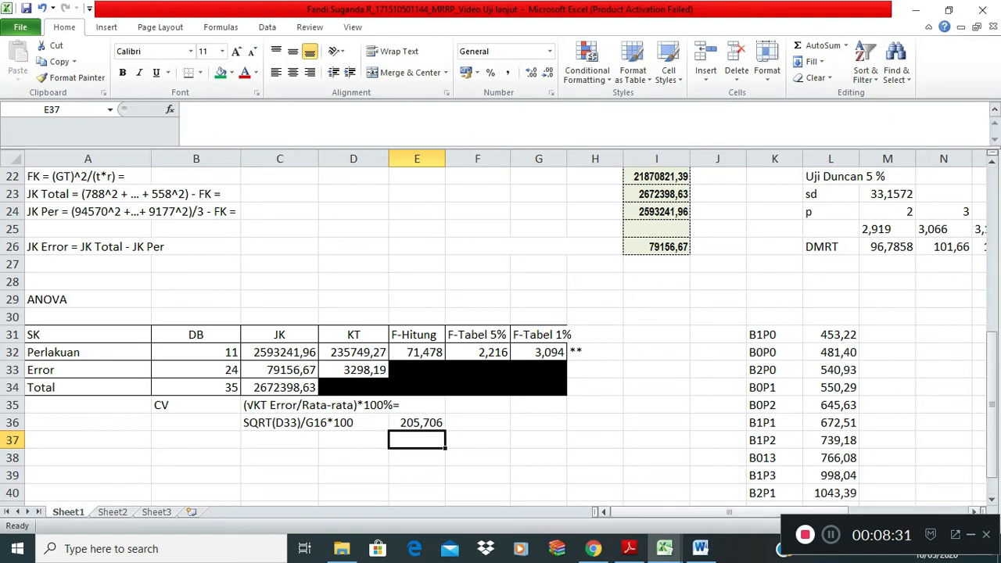
- Calculate sd again in N19 with =SQRT(D33/3), following the existing formula in M19
{"action": "left_click_drag", "start_coordinate": [688, 512], "coordinate": [729, 512]}
{"action": "left_click_drag", "start_coordinate": [992, 442], "coordinate": [991, 428]}
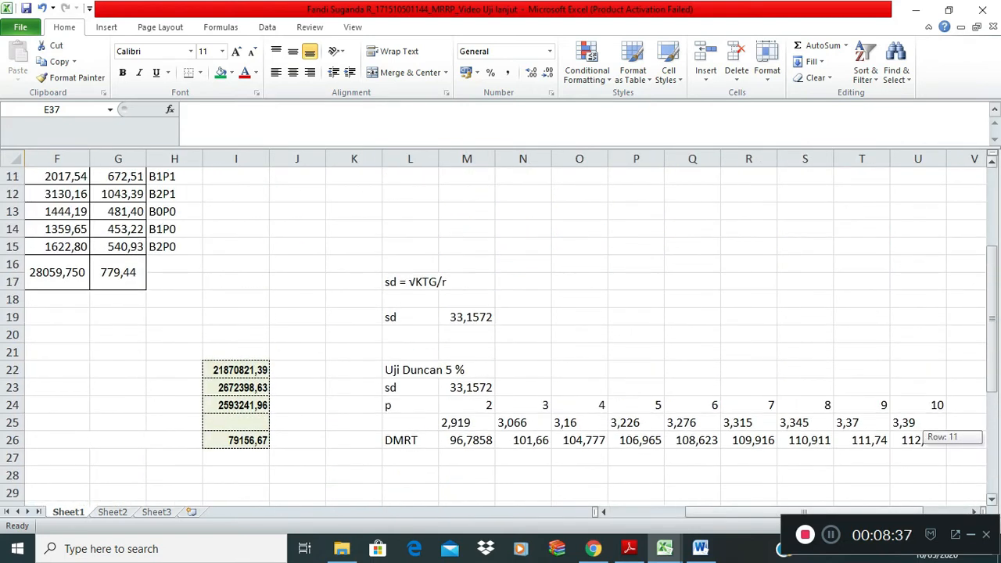
{"action": "left_click_drag", "start_coordinate": [814, 512], "coordinate": [858, 512]}
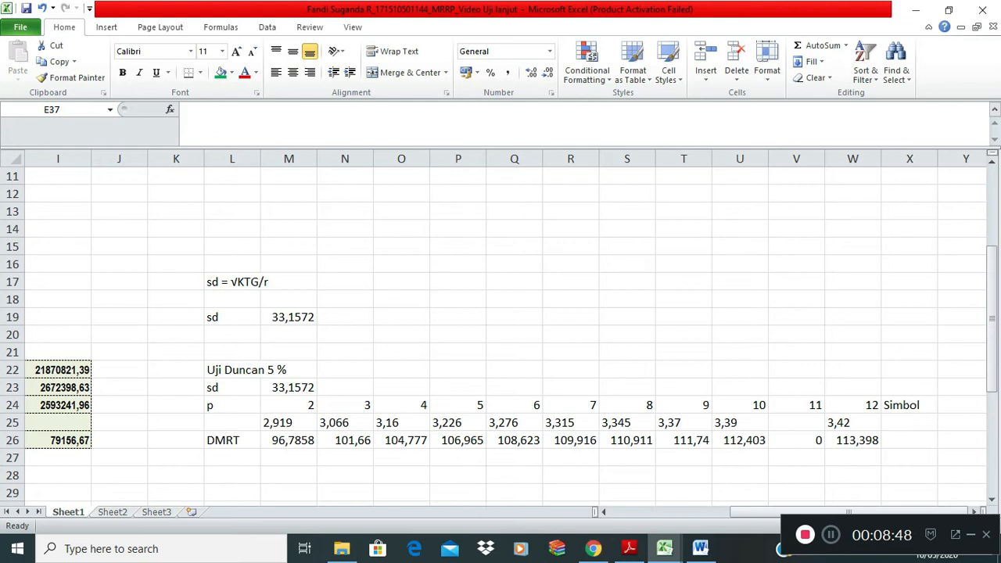
{"action": "left_click", "coordinate": [288, 317]}
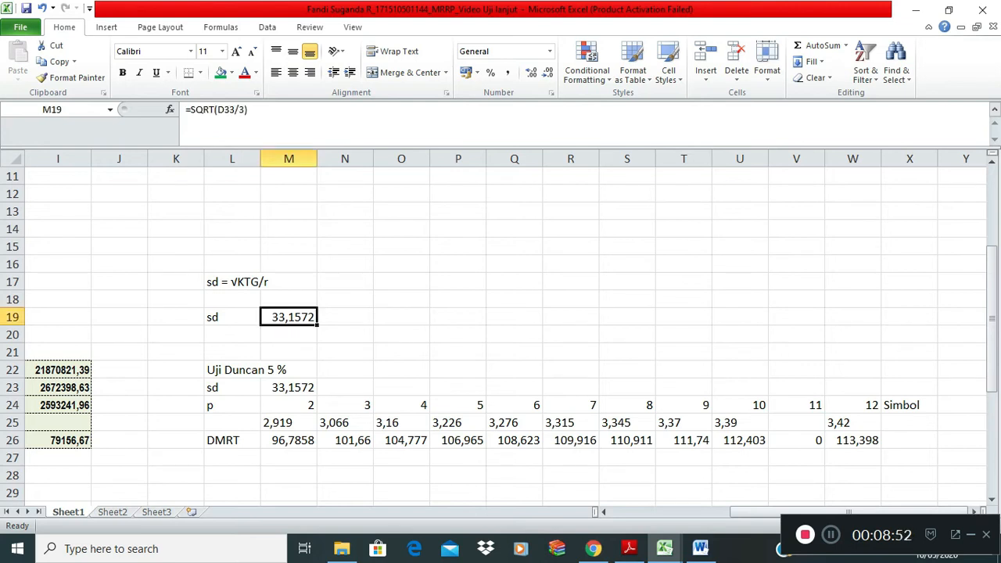
{"action": "left_click", "coordinate": [344, 317]}
{"action": "type", "text": "=sqrt"}
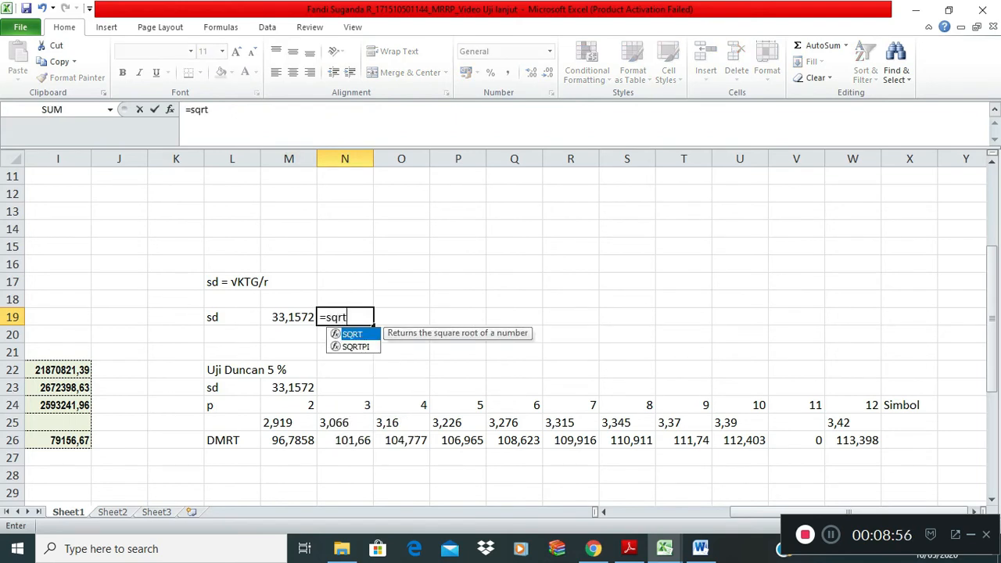
{"action": "key", "text": "Tab"}
{"action": "left_click_drag", "start_coordinate": [766, 512], "coordinate": [692, 512]}
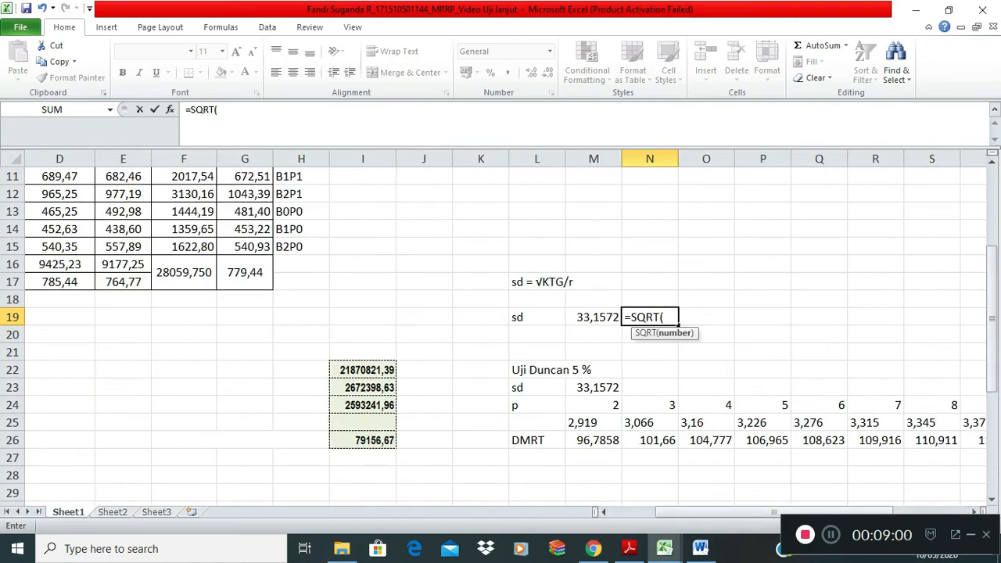
{"action": "left_click_drag", "start_coordinate": [991, 299], "coordinate": [991, 362]}
{"action": "left_click_drag", "start_coordinate": [727, 512], "coordinate": [688, 512]}
{"action": "left_click", "coordinate": [353, 422]}
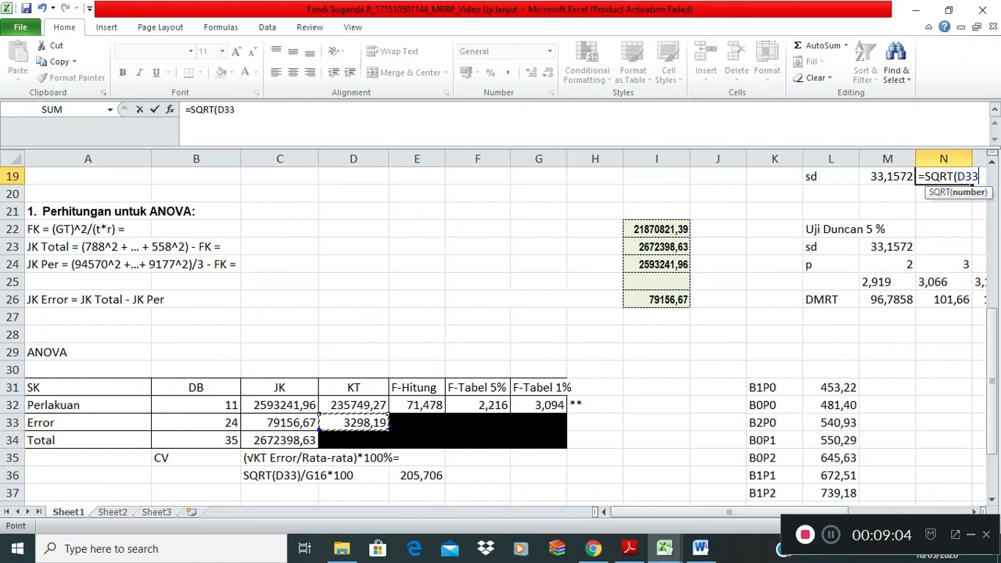
{"action": "left_click_drag", "start_coordinate": [729, 512], "coordinate": [803, 513]}
{"action": "left_click_drag", "start_coordinate": [991, 377], "coordinate": [992, 347]}
{"action": "type", "text": "/3"}
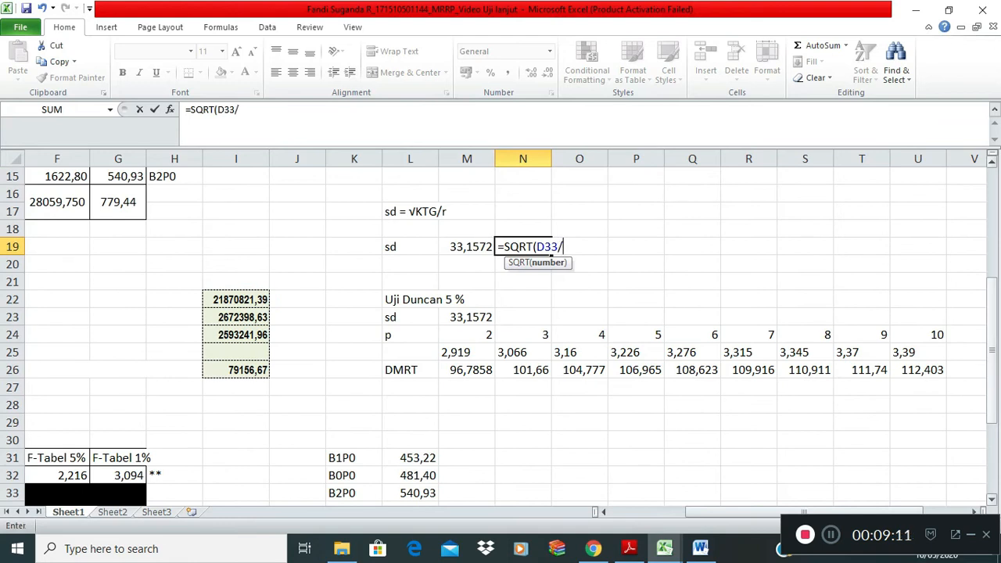
{"action": "key", "text": "Return"}
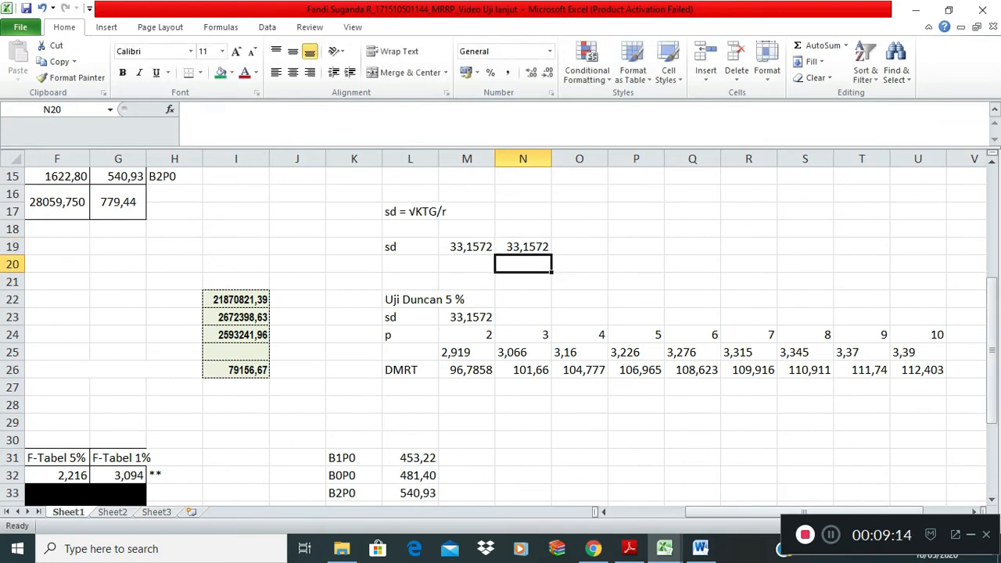
- Compare the sd cells M19 and N19 with the sd formula in M23 of the Uji Duncan 5 % block
{"action": "left_click", "coordinate": [467, 246]}
{"action": "left_click_drag", "start_coordinate": [523, 246], "coordinate": [470, 317]}
{"action": "left_click", "coordinate": [469, 316]}
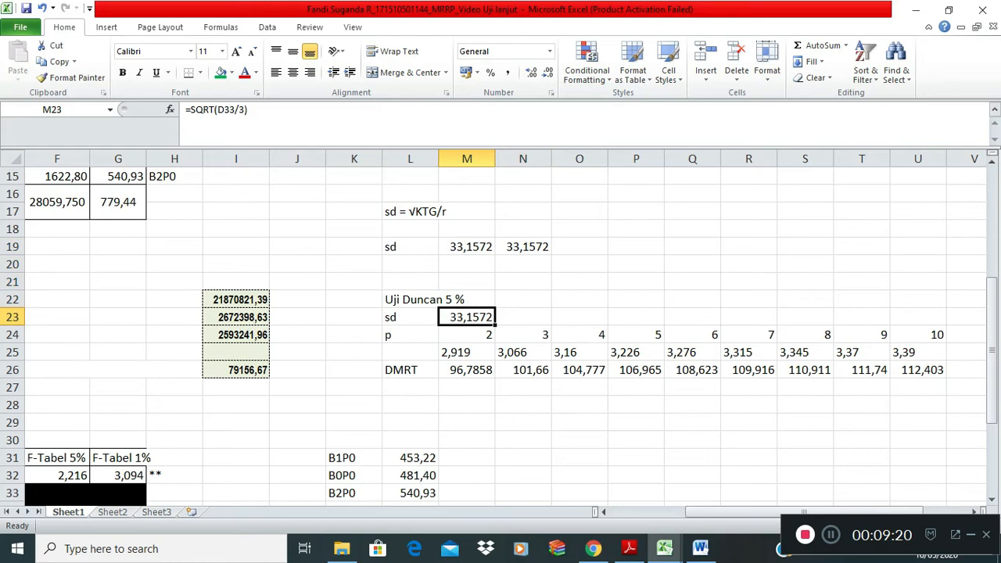
{"action": "key", "text": "Down"}
{"action": "key", "text": "Down"}
{"action": "key", "text": "Up"}
{"action": "key", "text": "Up"}
- Switch to Tabel duncan.pdf in Adobe Reader and check which p columns the 5% critical-value table offers
{"action": "left_click", "coordinate": [630, 548]}
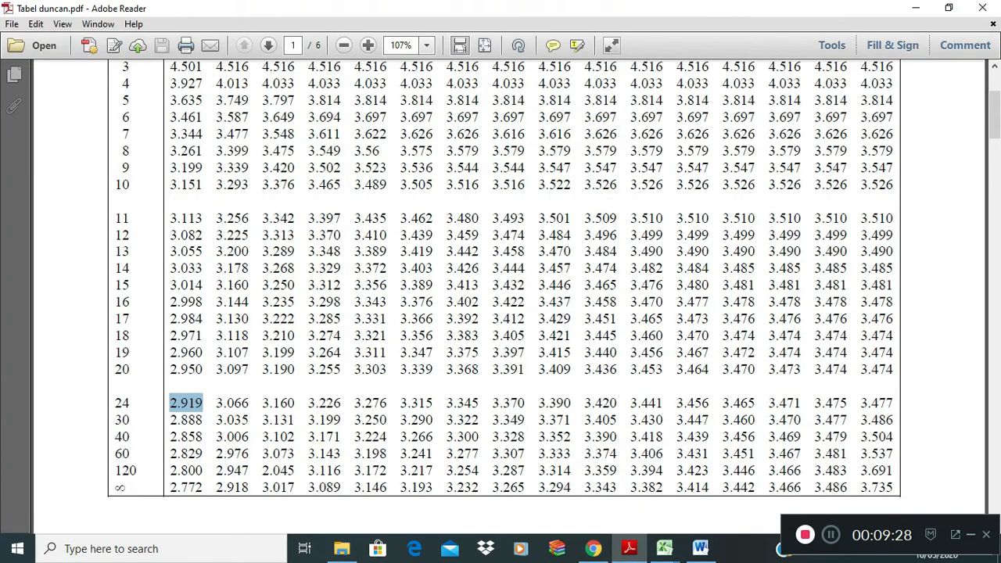
{"action": "left_click_drag", "start_coordinate": [994, 115], "coordinate": [993, 95]}
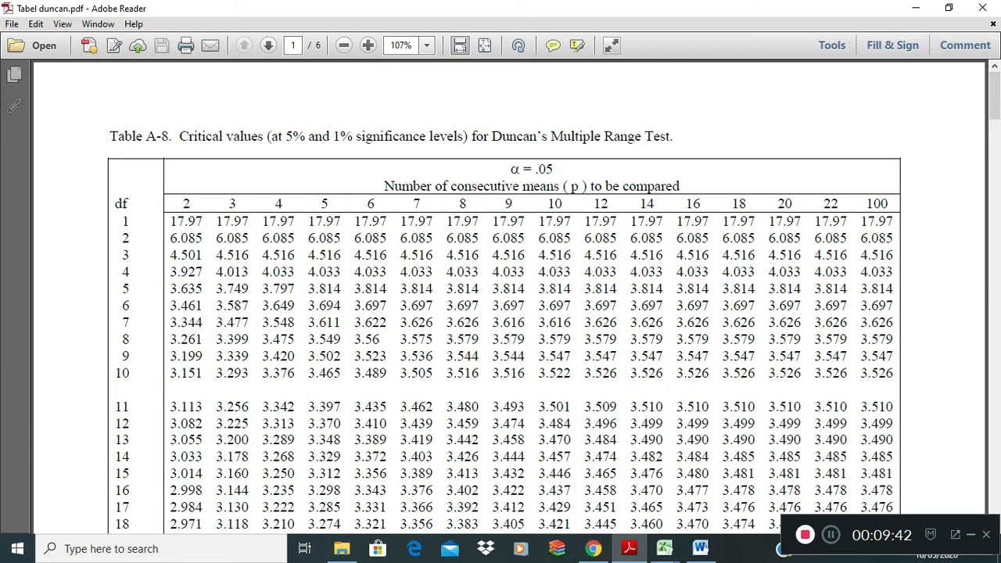
{"action": "left_click", "coordinate": [629, 548]}
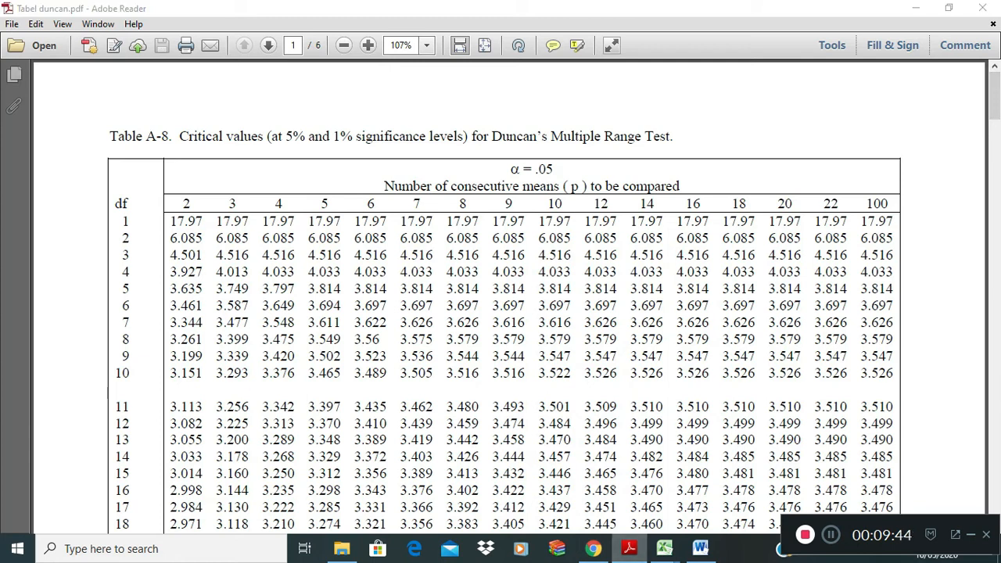
{"action": "mouse_move", "coordinate": [735, 511]}
{"action": "left_mouse_down"}
{"action": "mouse_move", "coordinate": [691, 511]}
{"action": "mouse_move", "coordinate": [721, 511]}
{"action": "left_mouse_up"}
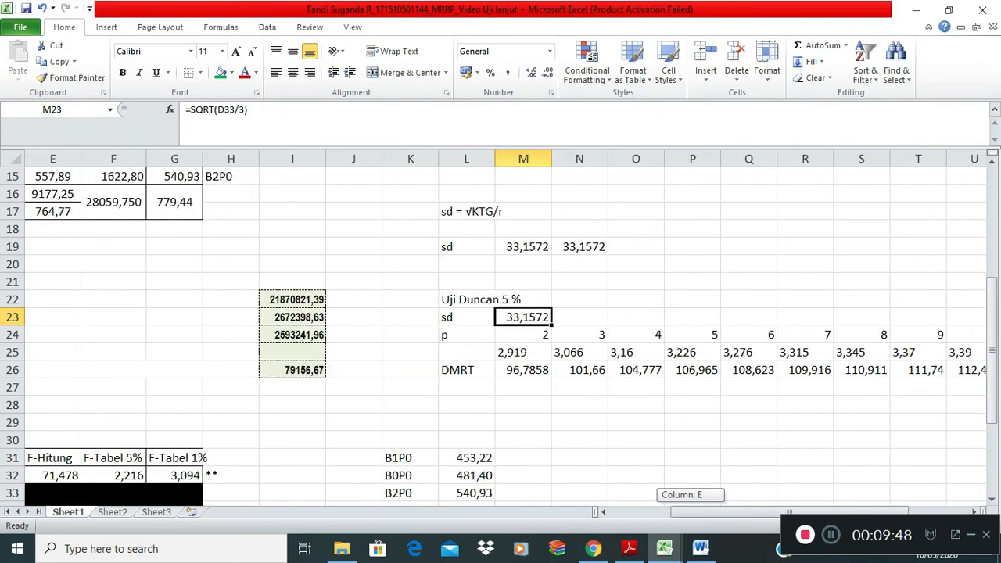
{"action": "left_click", "coordinate": [629, 548]}
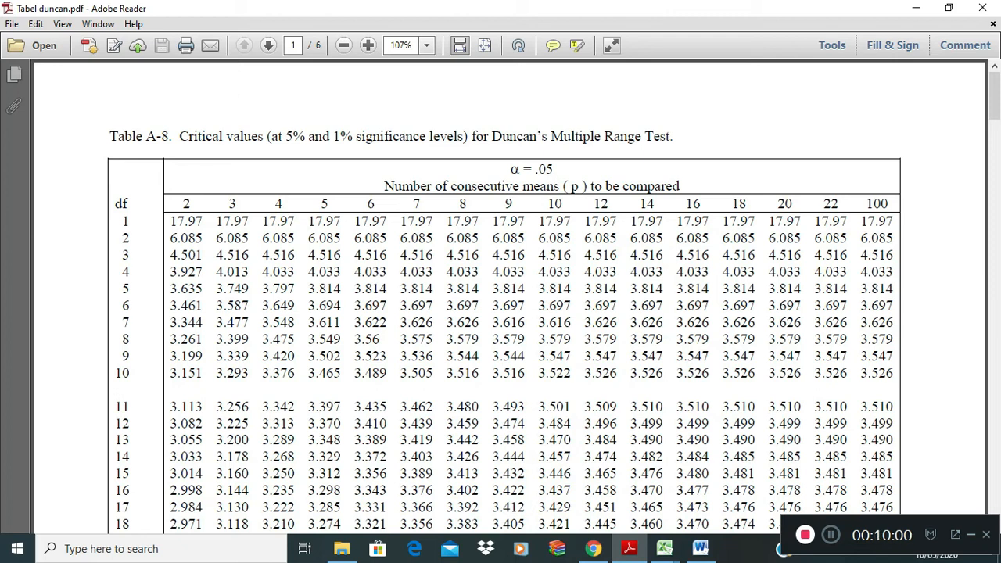
{"action": "left_click", "coordinate": [664, 548]}
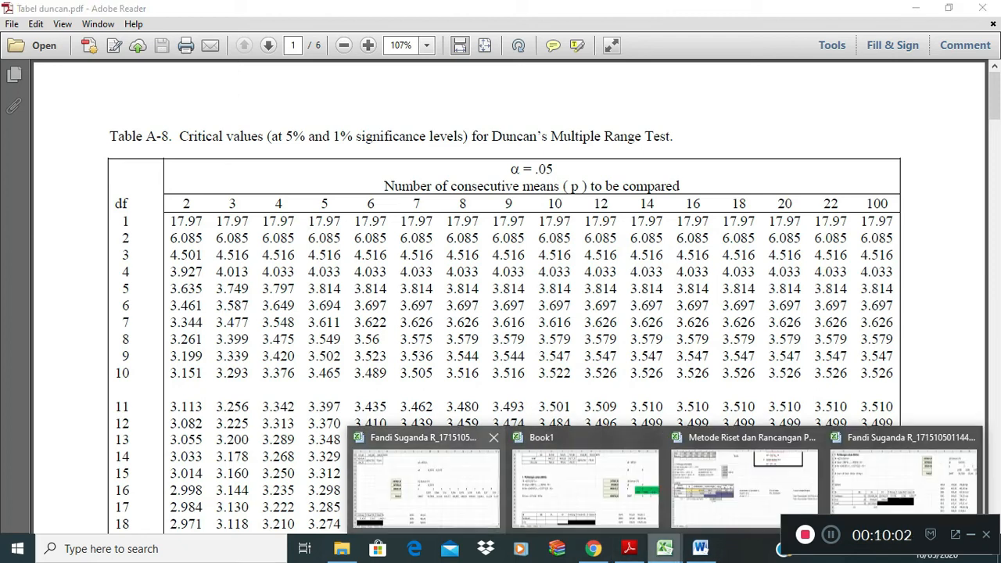
- Switch back to the leaf-area workbook in Excel and set the p values to 12 in V24 and 14 in W24
{"action": "left_click", "coordinate": [426, 481]}
{"action": "key", "text": "Down"}
{"action": "key", "text": "Right"}
{"action": "key", "text": "Right"}
{"action": "key", "text": "Right"}
{"action": "key", "text": "Right"}
{"action": "key", "text": "Right"}
{"action": "key", "text": "Right"}
{"action": "key", "text": "Right"}
{"action": "key", "text": "Right"}
{"action": "key", "text": "Right"}
{"action": "key", "text": "Right"}
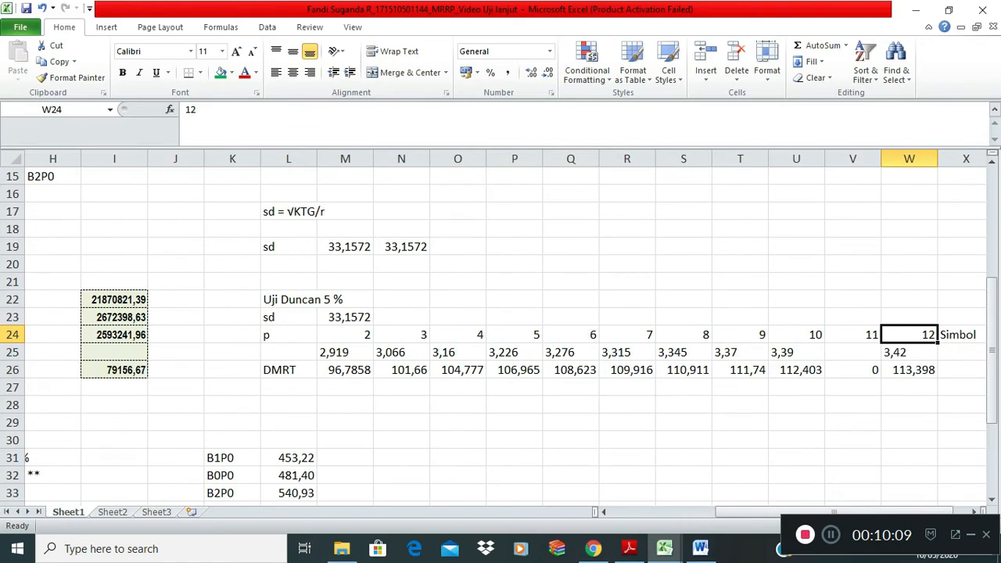
{"action": "key", "text": "Left"}
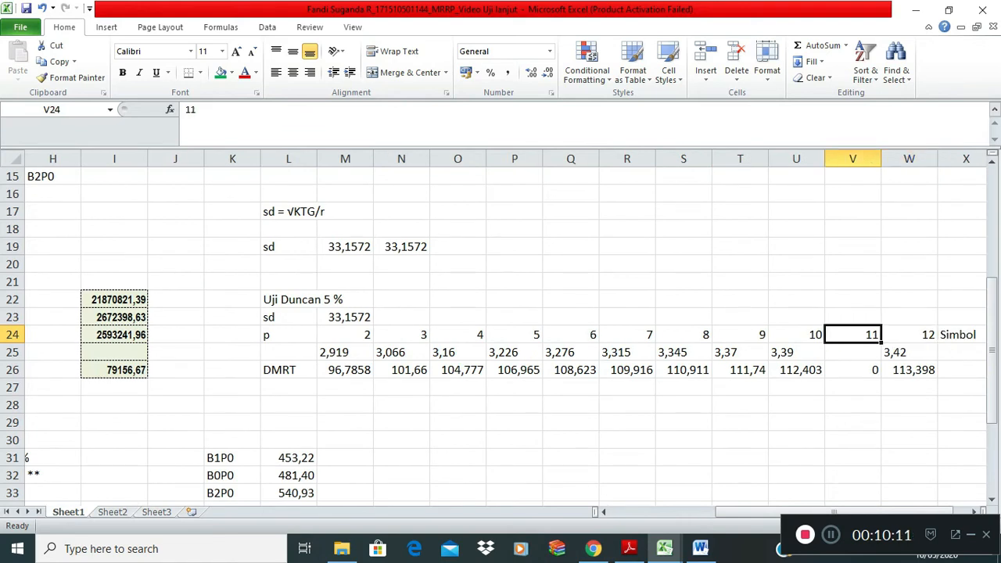
{"action": "type", "text": "12"}
{"action": "key", "text": "Tab"}
{"action": "type", "text": "14"}
{"action": "key", "text": "Return"}
- Move the critical value 3,42 from W25 to V25, under p 12
{"action": "key", "text": "ctrl+c"}
{"action": "key", "text": "Left"}
{"action": "key", "text": "ctrl+v"}
- Examine the critical values across row 25 back to M25 and the p value above it in M24
{"action": "key", "text": "Left"}
{"action": "key", "text": "Left"}
{"action": "key", "text": "Left"}
{"action": "key", "text": "Left"}
{"action": "key", "text": "Left"}
{"action": "key", "text": "Left"}
{"action": "key", "text": "Left"}
{"action": "key", "text": "Left"}
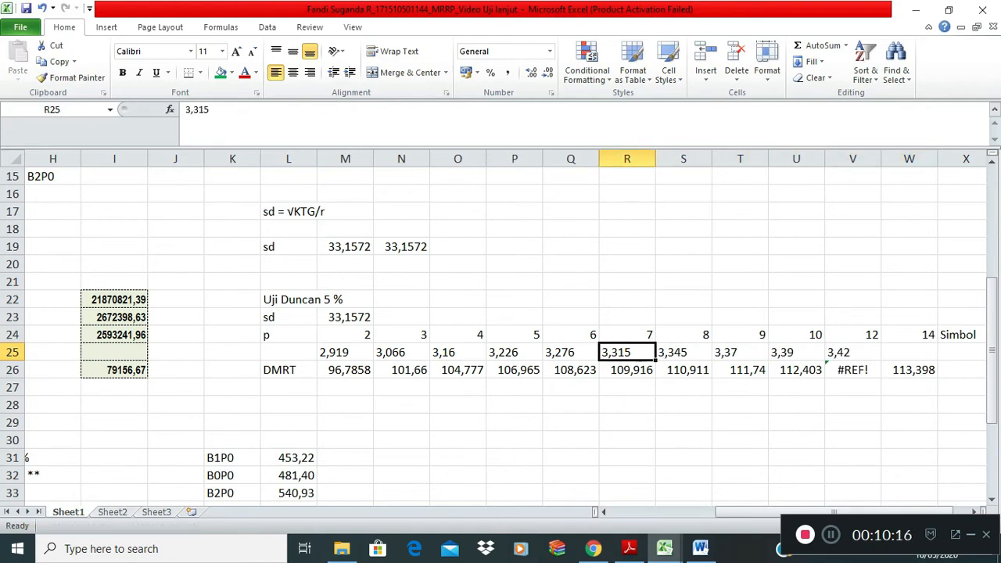
{"action": "key", "text": "Left"}
{"action": "key", "text": "Left"}
{"action": "key", "text": "Right"}
{"action": "key", "text": "Left"}
{"action": "key", "text": "Right"}
{"action": "key", "text": "Up"}
{"action": "key", "text": "Down"}
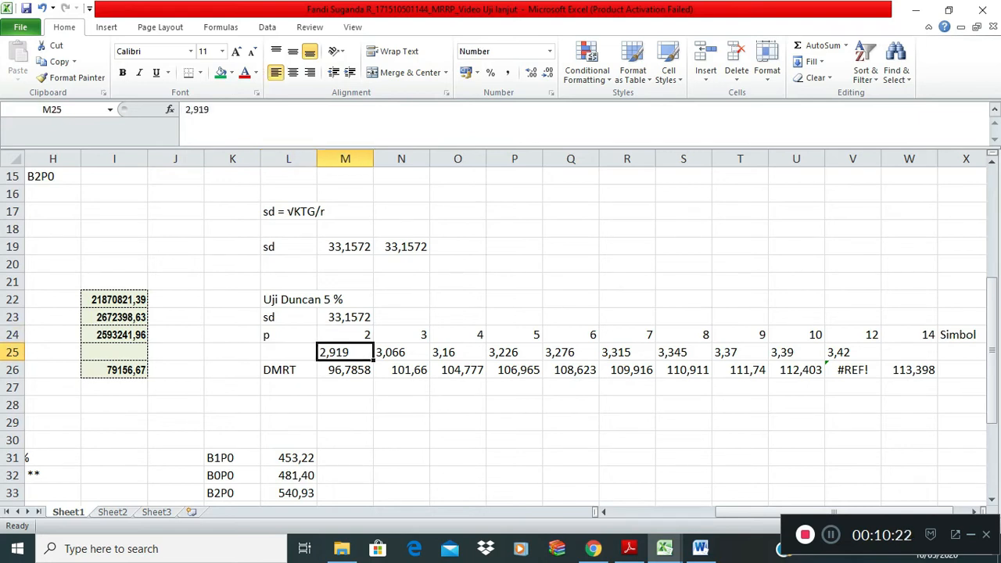
{"action": "key", "text": "Up"}
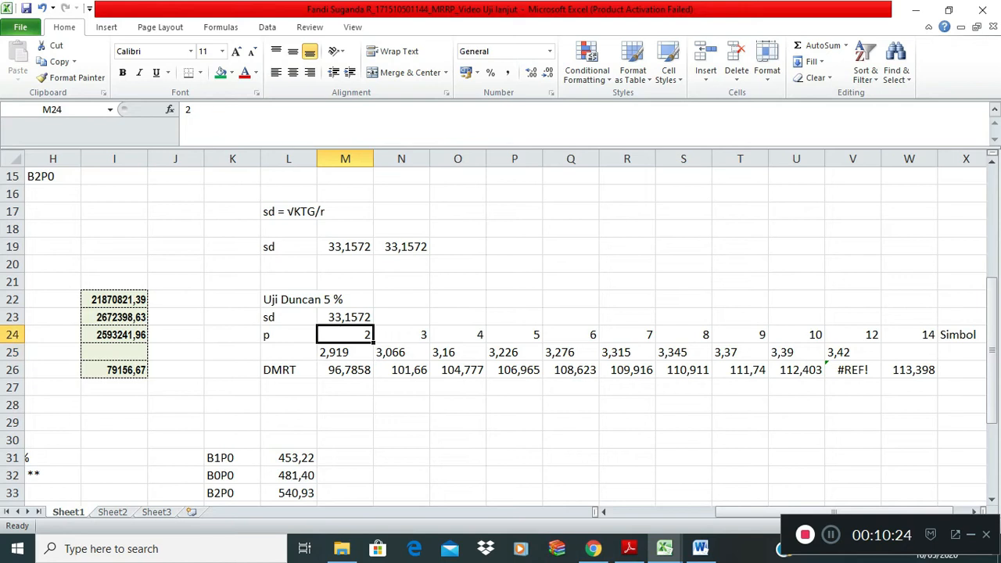
- Review the ANOVA table rows and the DMRT formula in M26
{"action": "key", "text": "ctrl+Left"}
{"action": "key", "text": "ctrl+Left"}
{"action": "key", "text": "ctrl+Left"}
{"action": "key", "text": "Down"}
{"action": "key", "text": "Down"}
{"action": "key", "text": "ctrl+Down"}
{"action": "key", "text": "ctrl+Down"}
{"action": "key", "text": "Down"}
{"action": "key", "text": "Down"}
{"action": "key", "text": "Right"}
{"action": "key", "text": "Right"}
{"action": "key", "text": "Right"}
{"action": "key", "text": "Right"}
{"action": "key", "text": "Right"}
{"action": "key", "text": "Right"}
{"action": "key", "text": "Right"}
{"action": "key", "text": "Right"}
{"action": "key", "text": "Right"}
{"action": "key", "text": "Right"}
{"action": "key", "text": "Right"}
{"action": "key", "text": "Right"}
{"action": "key", "text": "Right"}
{"action": "key", "text": "Up"}
{"action": "key", "text": "Up"}
{"action": "key", "text": "Up"}
{"action": "key", "text": "Up"}
{"action": "key", "text": "Up"}
{"action": "key", "text": "Up"}
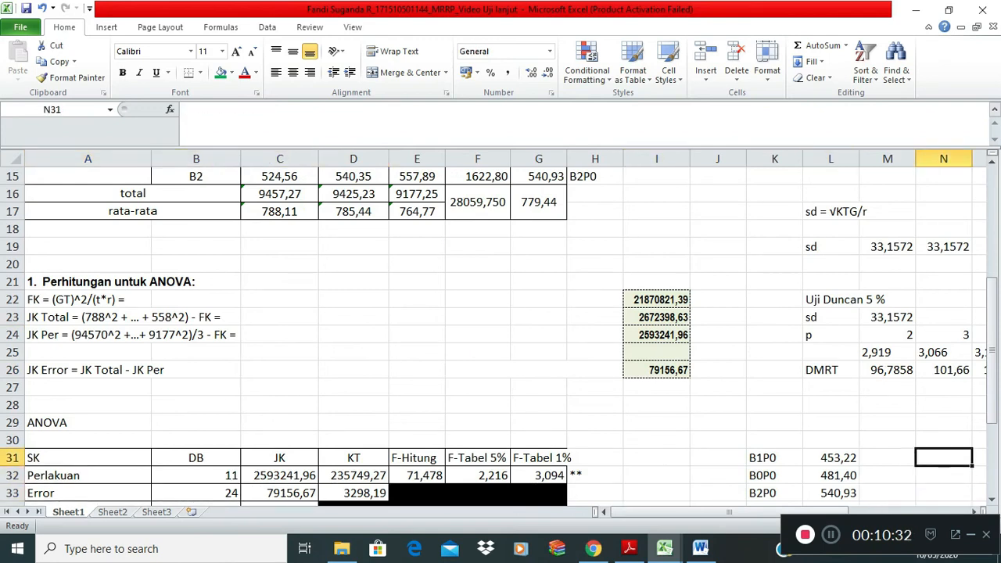
{"action": "key", "text": "Up"}
{"action": "key", "text": "Left"}
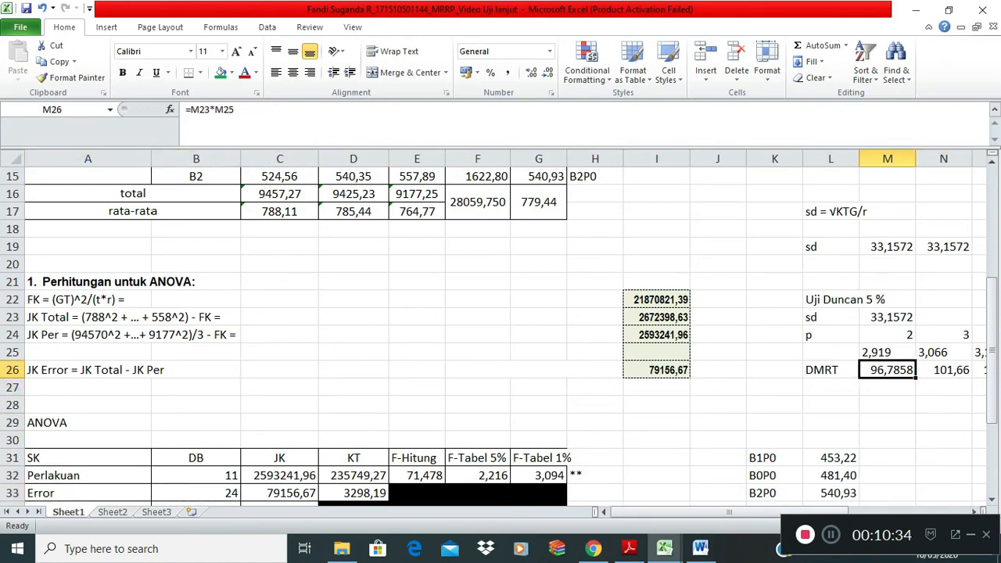
- Look up the df 24 row in Tabel duncan.pdf and compare it with the critical values in row 25 of the workbook
{"action": "left_click", "coordinate": [629, 548]}
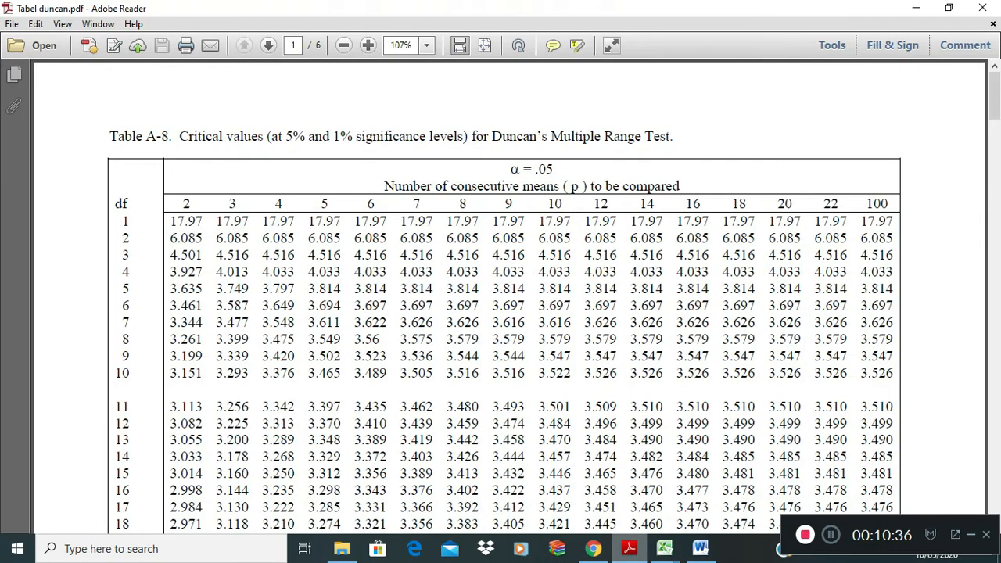
{"action": "scroll", "coordinate": [47, 523], "scroll_direction": "down", "scroll_amount": 1}
{"action": "scroll", "coordinate": [508, 297], "scroll_direction": "down", "scroll_amount": 3}
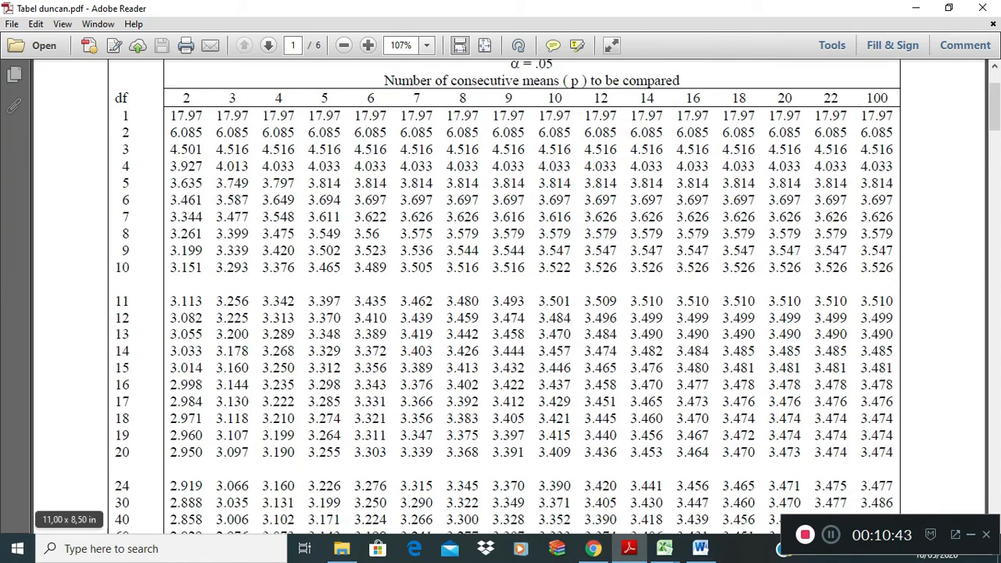
{"action": "left_click", "coordinate": [664, 549]}
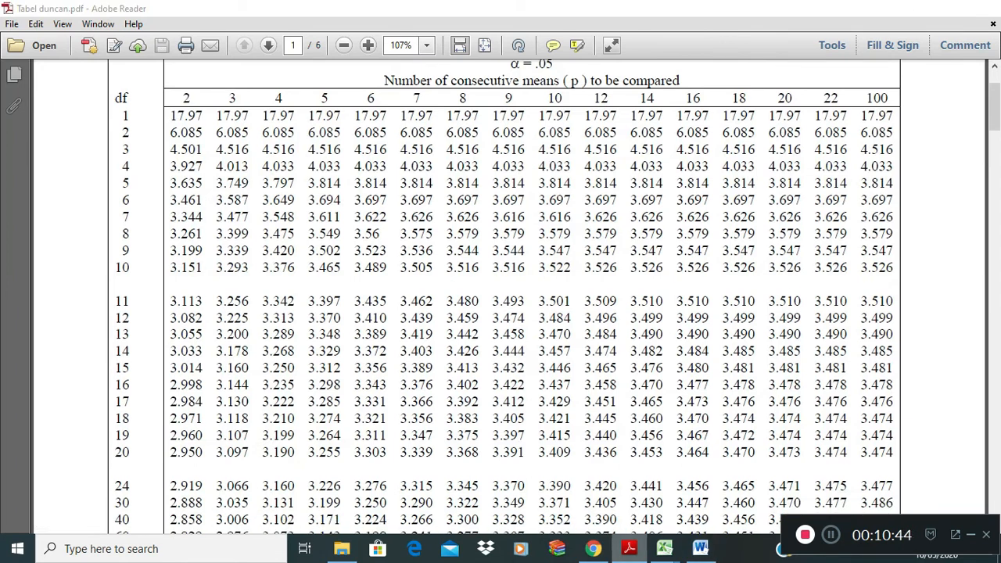
{"action": "key", "text": "Up"}
{"action": "key", "text": "Right"}
{"action": "key", "text": "Right"}
{"action": "key", "text": "Right"}
{"action": "key", "text": "Right"}
{"action": "key", "text": "Right"}
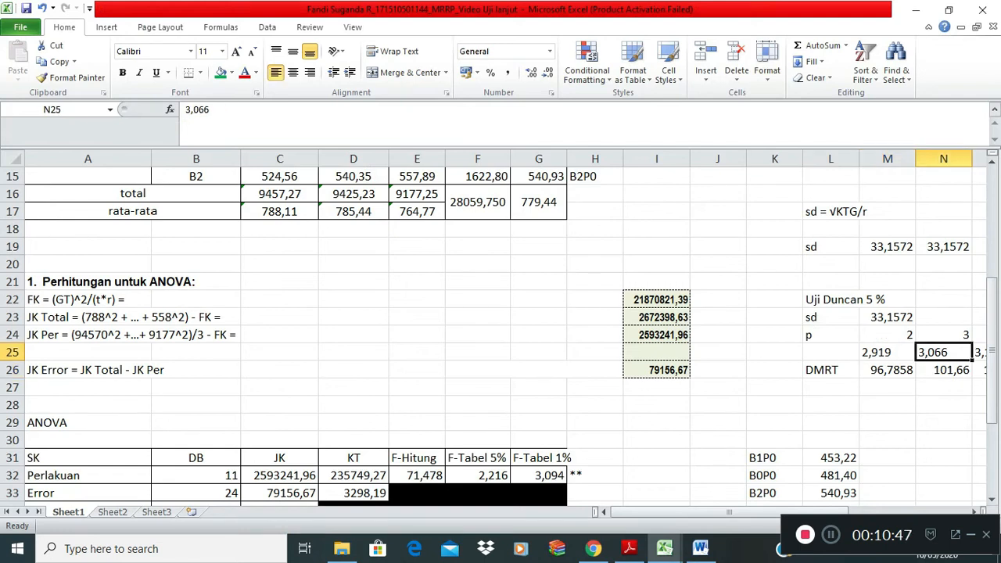
- Fill the p values and critical values in L24:W25 with green
{"action": "key", "text": "ctrl+Left"}
{"action": "key", "text": "shift+Right"}
{"action": "key", "text": "shift+Right"}
{"action": "key", "text": "shift+Right"}
{"action": "key", "text": "shift+Right"}
{"action": "key", "text": "shift+Right"}
{"action": "left_click_drag", "start_coordinate": [615, 335], "coordinate": [806, 352]}
{"action": "left_click", "coordinate": [232, 72]}
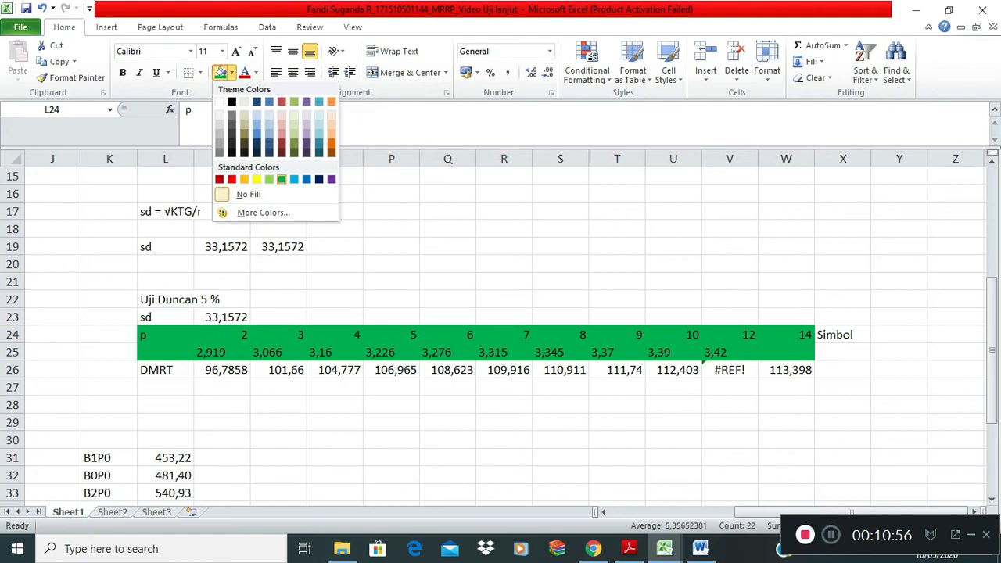
{"action": "left_click", "coordinate": [281, 179]}
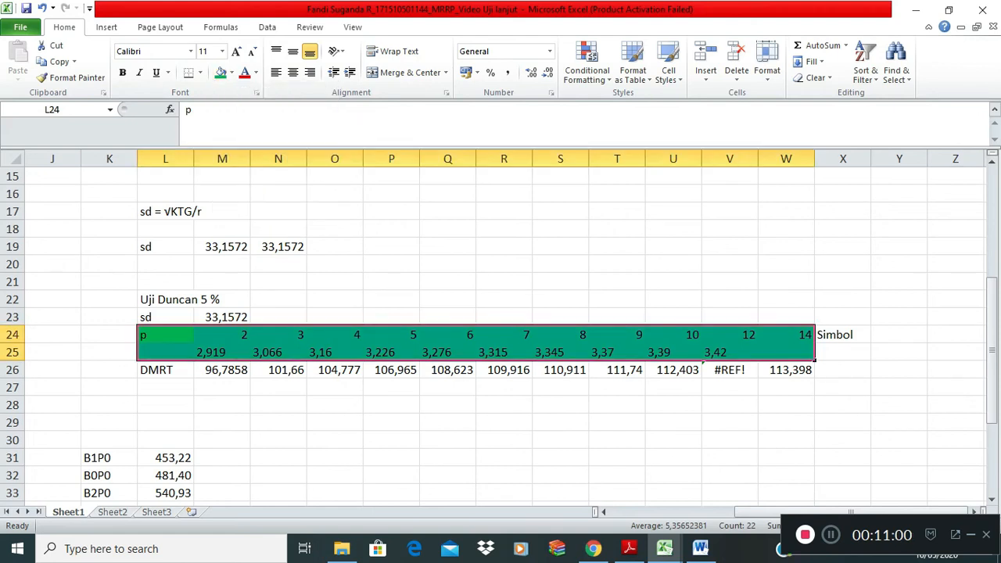
- Look up the df 24 critical value for p 14 in Tabel duncan.pdf and enter 3,441 in W25 of the workbook
{"action": "left_click", "coordinate": [628, 548]}
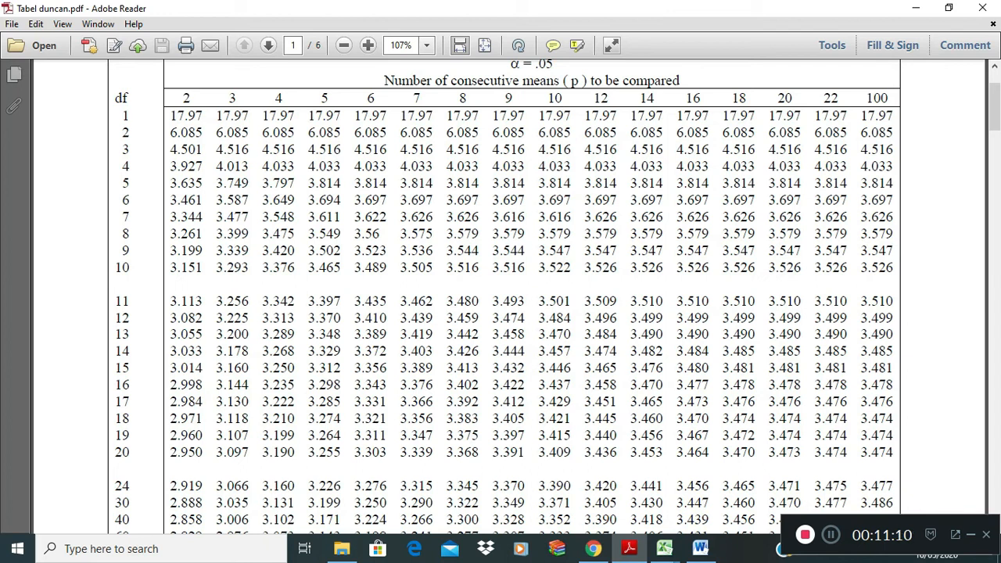
{"action": "left_click", "coordinate": [629, 548]}
{"action": "left_click", "coordinate": [786, 352]}
{"action": "type", "text": "3,441"}
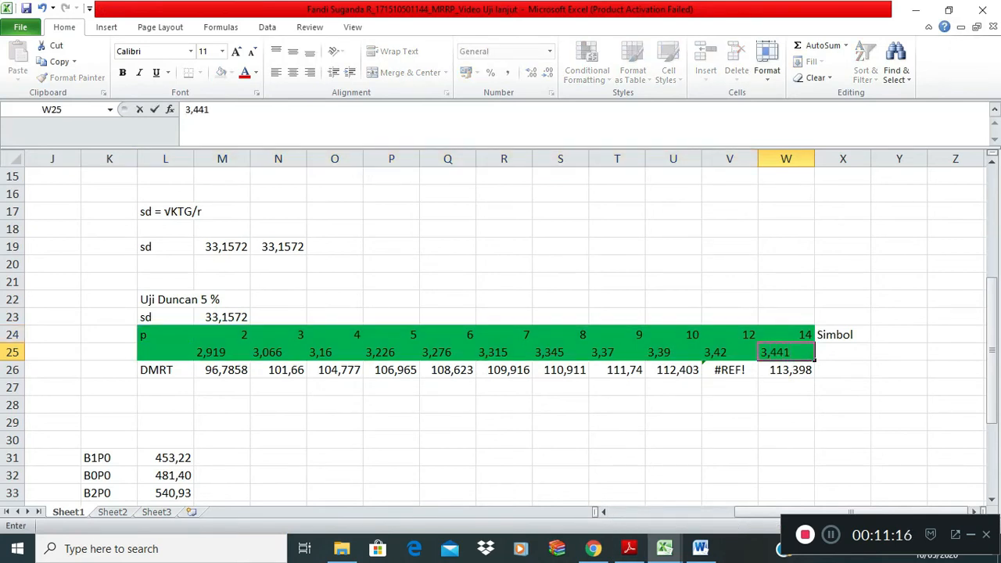
{"action": "key", "text": "Return"}
- Format the critical values in M25:W25 as Number with 2 decimal places
{"action": "key", "text": "Up"}
{"action": "key", "text": "Left"}
{"action": "key", "text": "Left"}
{"action": "key", "text": "Left"}
{"action": "key", "text": "Left"}
{"action": "key", "text": "Left"}
{"action": "key", "text": "Left"}
{"action": "key", "text": "Left"}
{"action": "key", "text": "Left"}
{"action": "key", "text": "Left"}
{"action": "key", "text": "Left"}
{"action": "key", "text": "shift+Right"}
{"action": "key", "text": "shift+Right"}
{"action": "key", "text": "shift+Right"}
{"action": "key", "text": "shift+Right"}
{"action": "key", "text": "shift+Right"}
{"action": "key", "text": "shift+Right"}
{"action": "key", "text": "shift+Right"}
{"action": "key", "text": "shift+Right"}
{"action": "key", "text": "shift+Right"}
{"action": "key", "text": "shift+Right"}
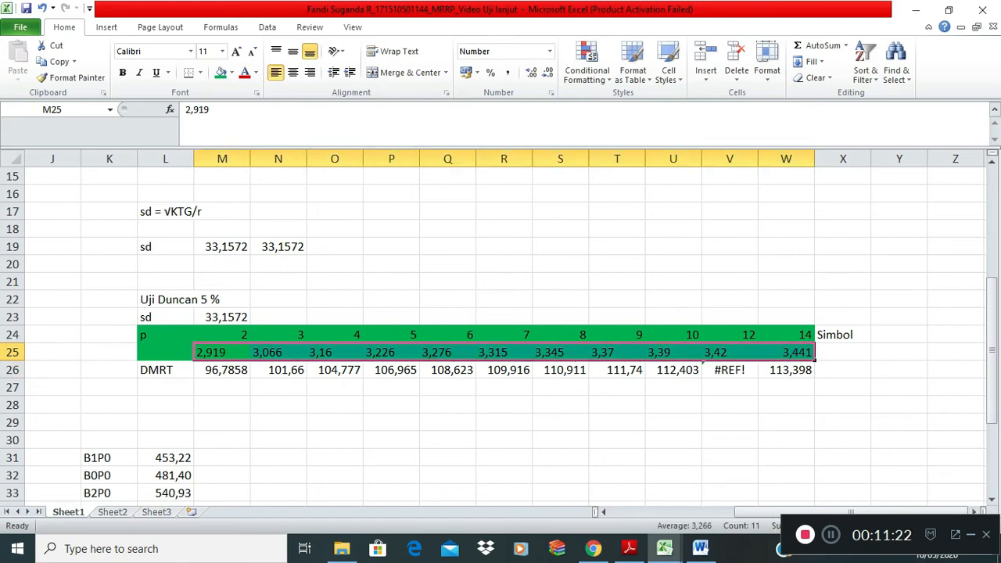
{"action": "left_click", "coordinate": [550, 51]}
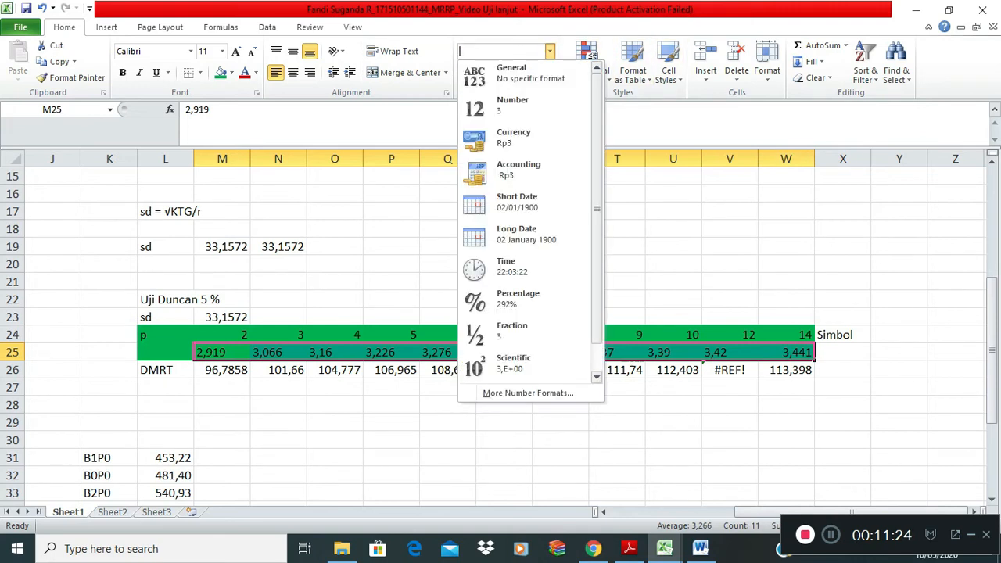
{"action": "left_click", "coordinate": [512, 105]}
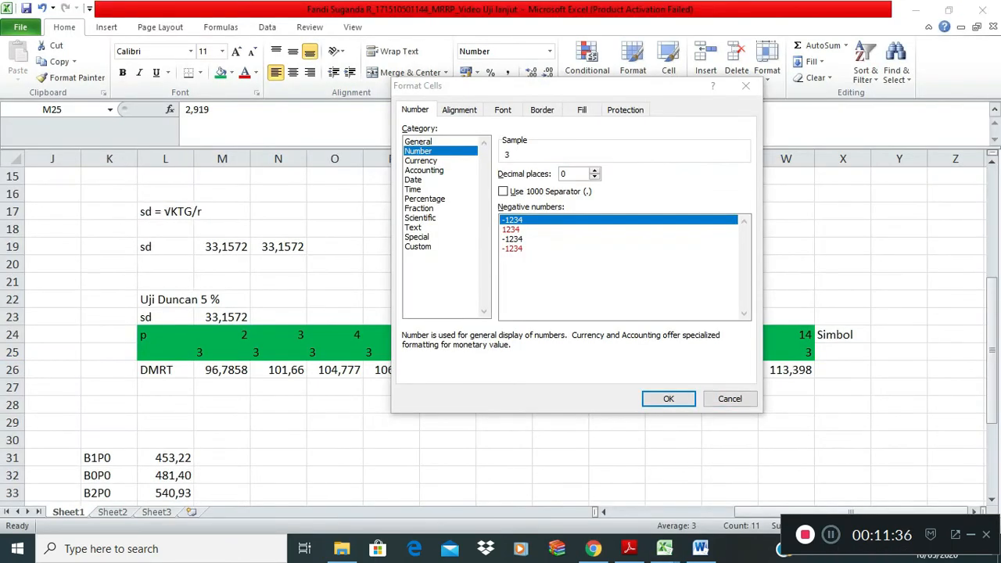
{"action": "left_click", "coordinate": [595, 171]}
{"action": "left_click", "coordinate": [595, 171]}
{"action": "left_click", "coordinate": [669, 399]}
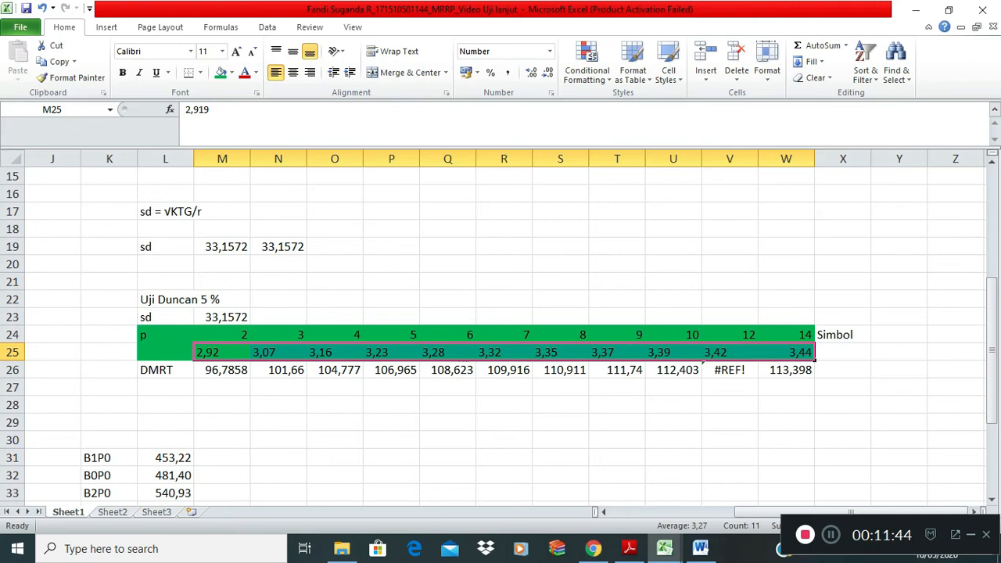
{"action": "left_click", "coordinate": [222, 370]}
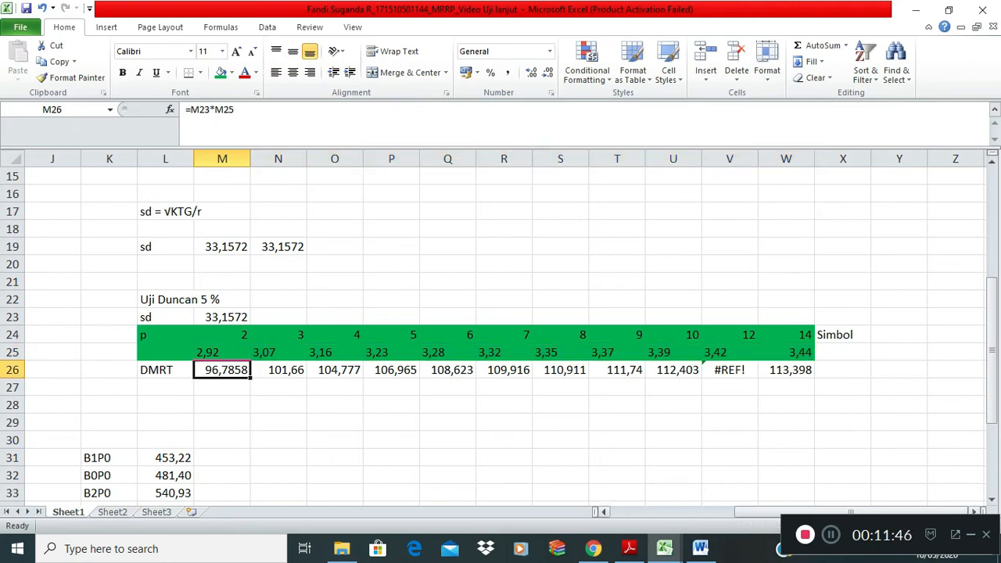
{"action": "left_click_drag", "start_coordinate": [851, 512], "coordinate": [796, 512]}
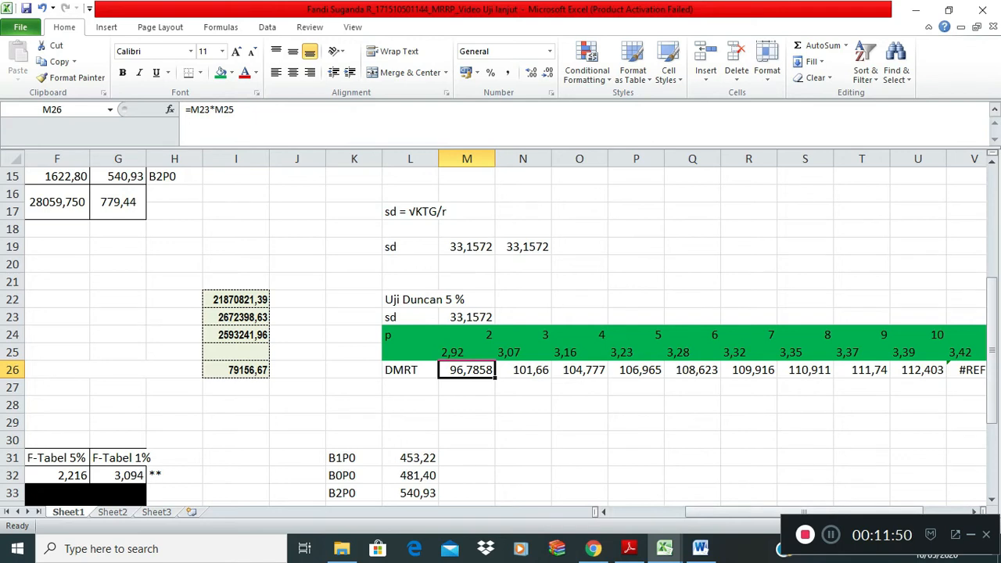
{"action": "left_click", "coordinate": [467, 387]}
{"action": "type", "text": "="}
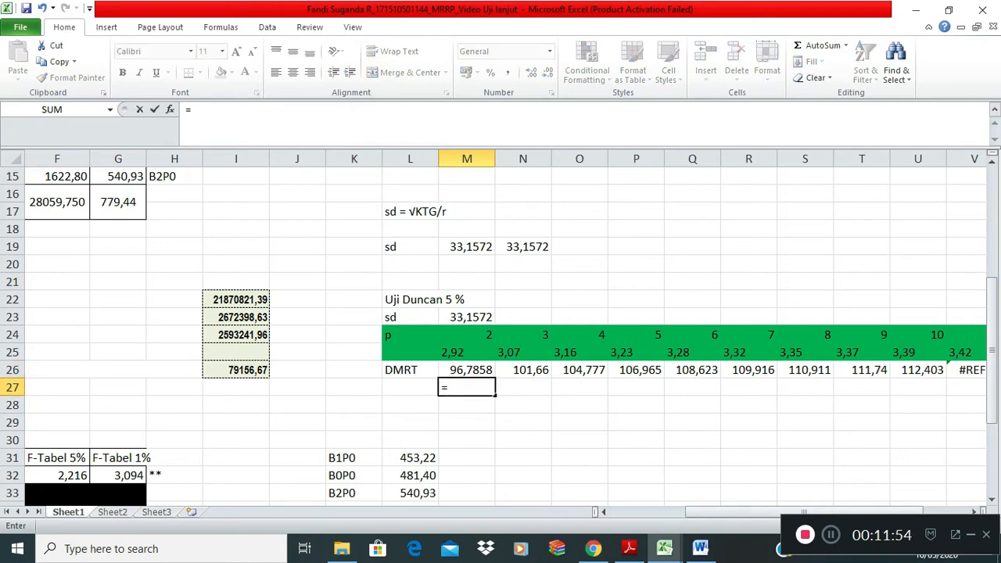
{"action": "left_click", "coordinate": [467, 317]}
{"action": "key", "text": "BackSpace"}
{"action": "key", "text": "BackSpace"}
{"action": "key", "text": "BackSpace"}
{"action": "key", "text": "BackSpace"}
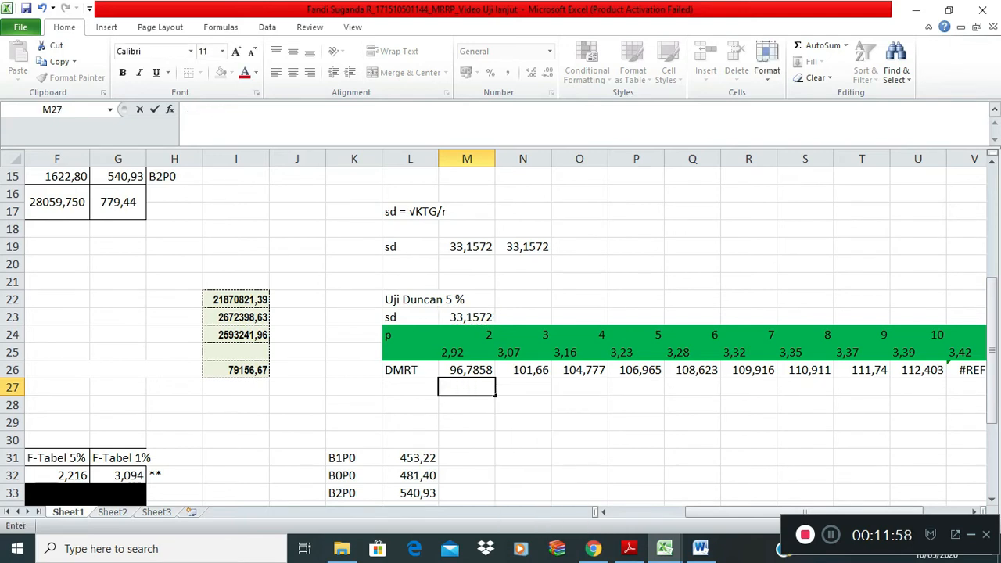
- Check the DMRT formula in M26 and reproduce it in M27 as =M23*M25
{"action": "left_click", "coordinate": [466, 369]}
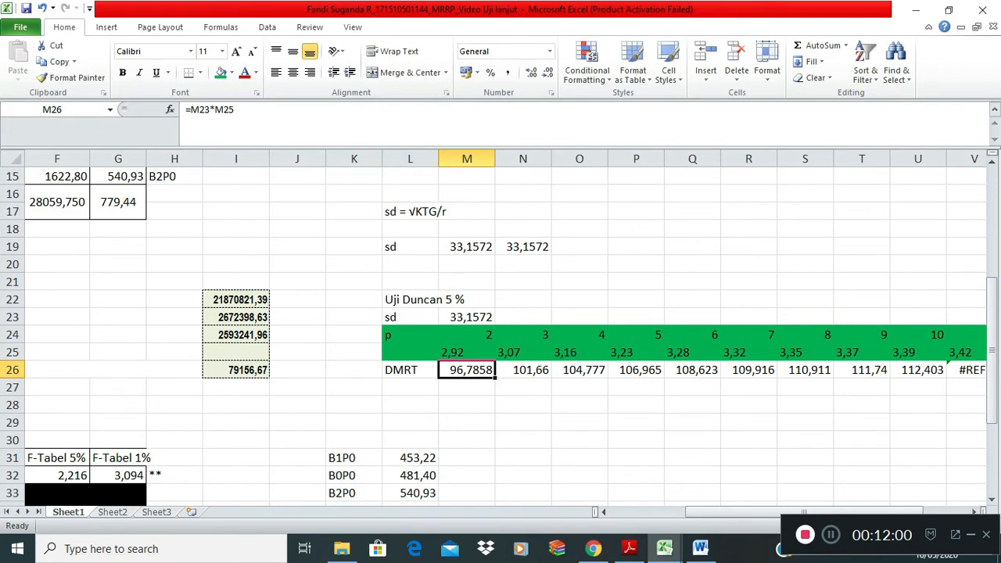
{"action": "left_click", "coordinate": [466, 387]}
{"action": "type", "text": "="}
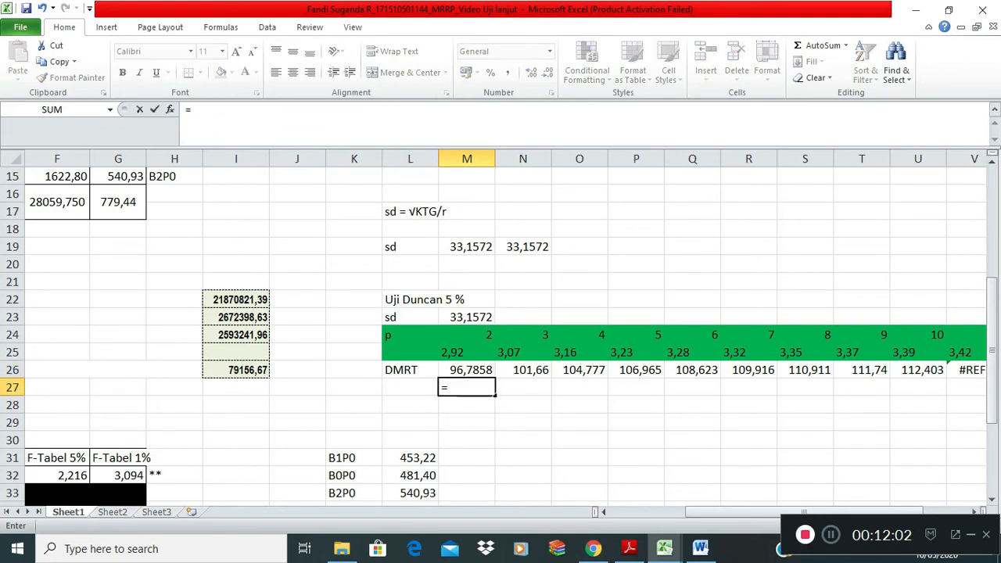
{"action": "left_click", "coordinate": [466, 316]}
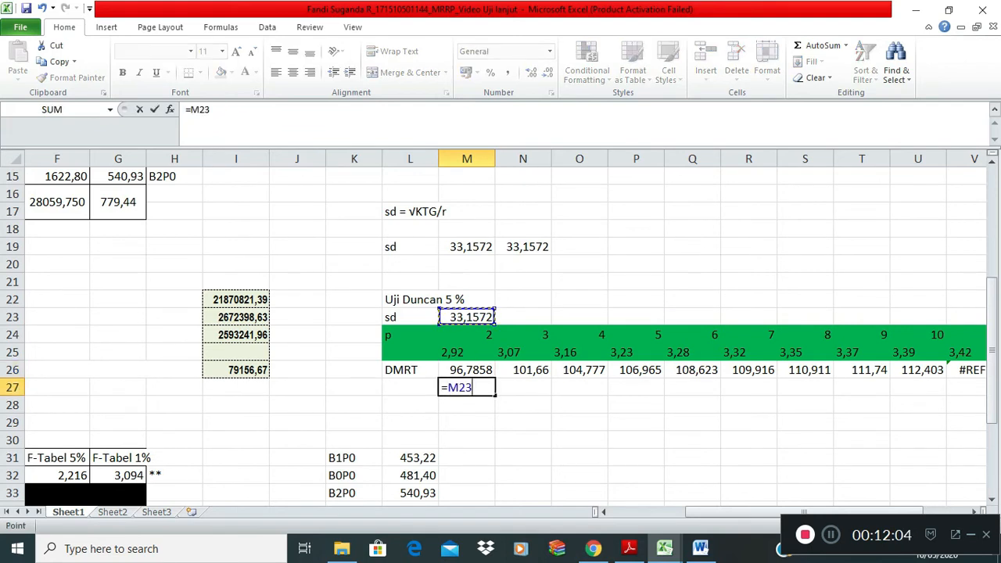
{"action": "type", "text": "*"}
{"action": "left_click", "coordinate": [467, 352]}
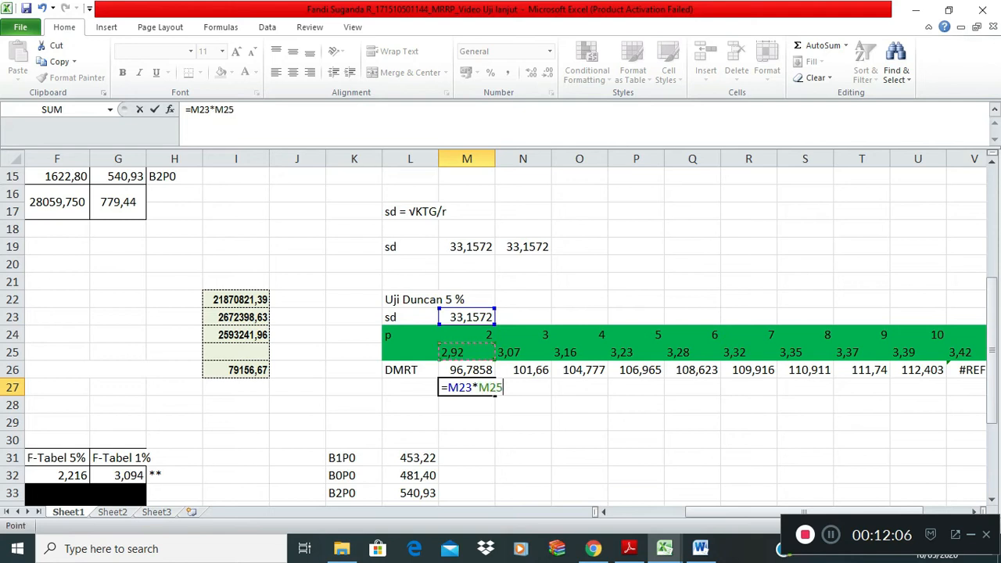
{"action": "key", "text": "Return"}
- Calculate the DMRT value for p 12 in V27 with the formula =M23*V25
{"action": "key", "text": "Up"}
{"action": "key", "text": "Right"}
{"action": "key", "text": "Right"}
{"action": "key", "text": "Right"}
{"action": "key", "text": "Right"}
{"action": "key", "text": "Right"}
{"action": "key", "text": "Right"}
{"action": "key", "text": "Right"}
{"action": "key", "text": "Right"}
{"action": "key", "text": "Right"}
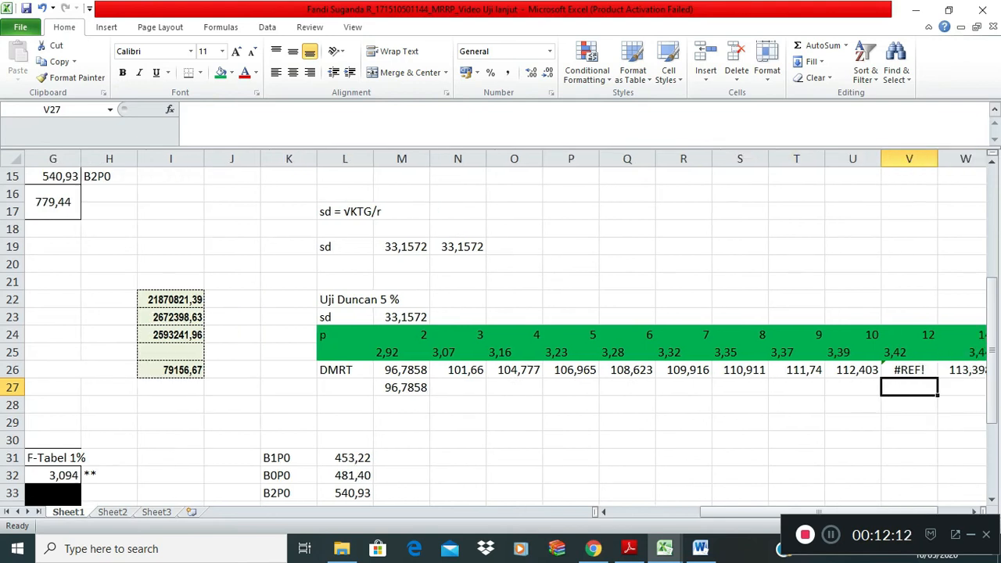
{"action": "key", "text": "Right"}
{"action": "key", "text": "Left"}
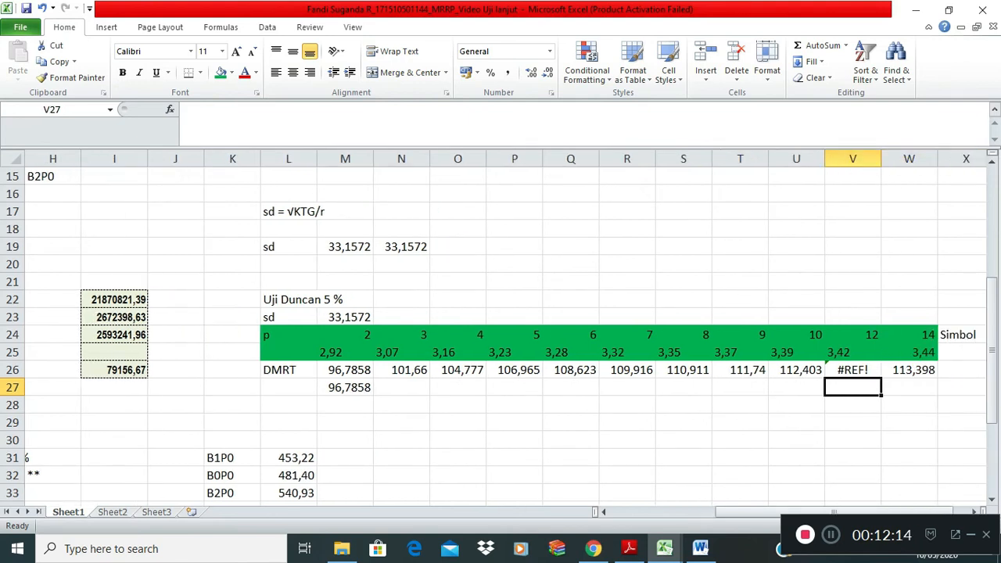
{"action": "type", "text": "="}
{"action": "left_click", "coordinate": [401, 317]}
{"action": "left_click", "coordinate": [345, 317]}
{"action": "type", "text": "*V25"}
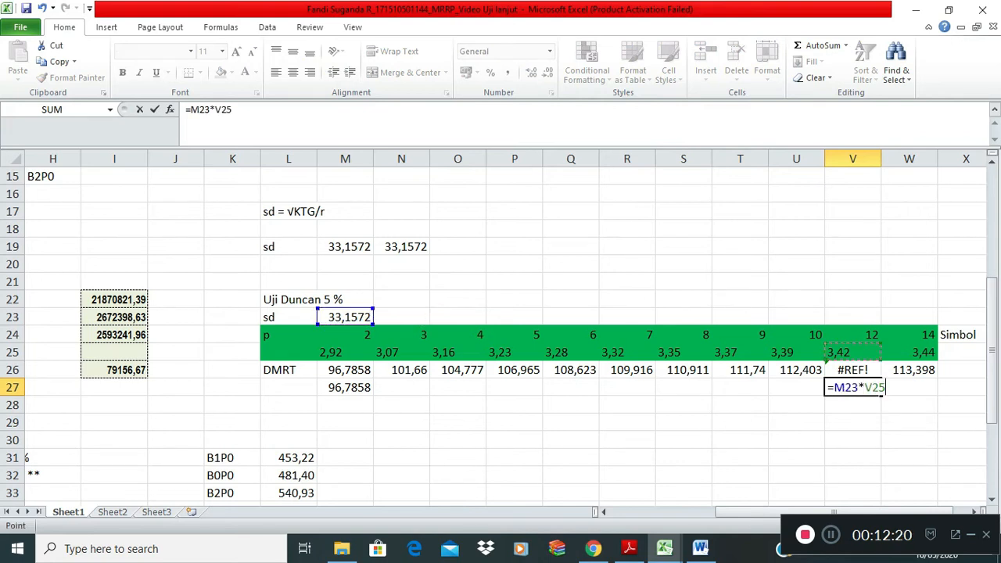
{"action": "key", "text": "Return"}
- Move the p 12 DMRT formula from V27 up to V26, replacing the #REF! error
{"action": "key", "text": "Up"}
{"action": "key", "text": "Up"}
{"action": "key", "text": "Right"}
{"action": "key", "text": "Left"}
{"action": "key", "text": "Down"}
{"action": "key", "text": "ctrl+x"}
{"action": "key", "text": "Up"}
{"action": "key", "text": "ctrl+v"}
- Replace the DMRT formula for p 14 in W26 with =M23*W25
{"action": "key", "text": "Right"}
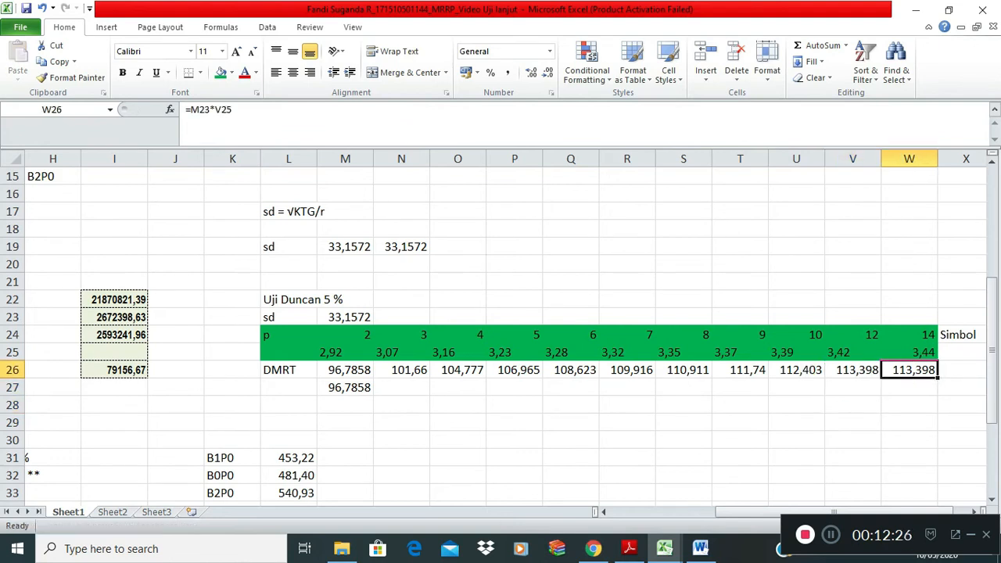
{"action": "type", "text": "=s"}
{"action": "key", "text": "BackSpace"}
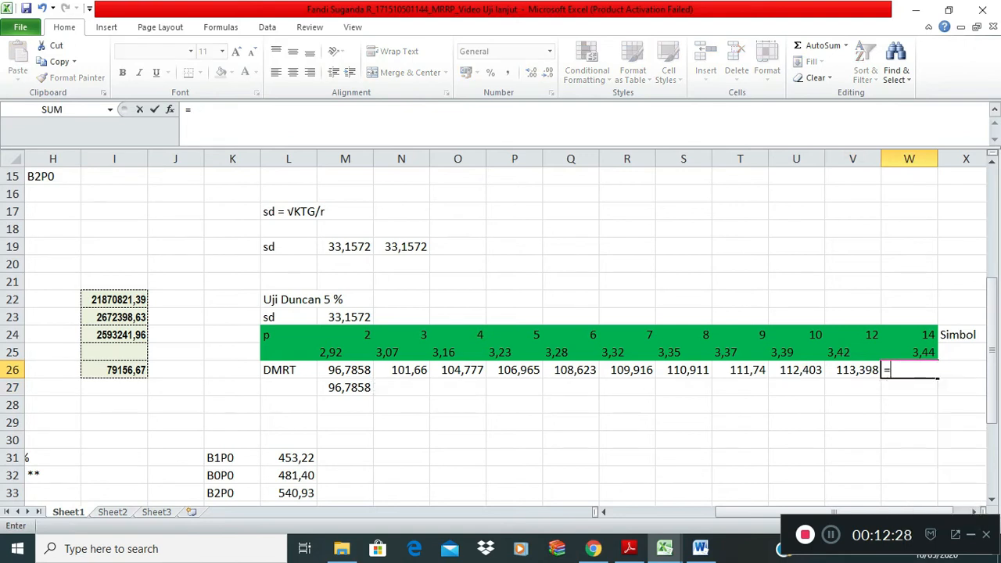
{"action": "left_click", "coordinate": [345, 317]}
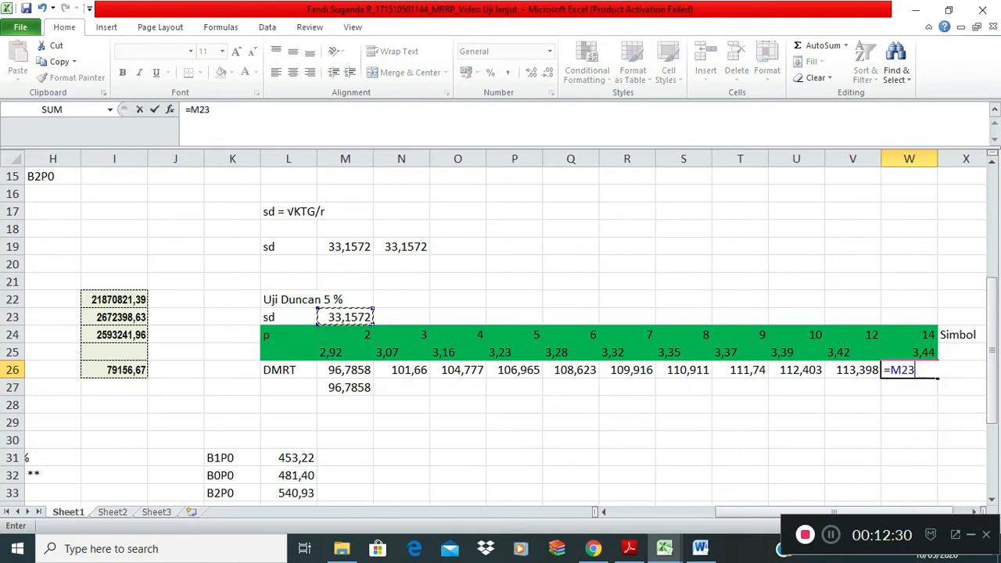
{"action": "type", "text": "*"}
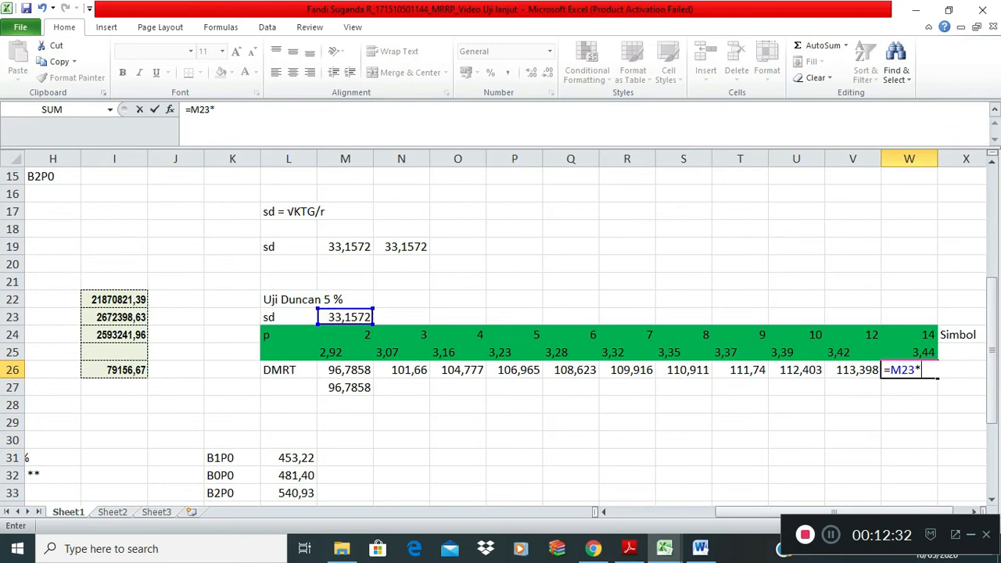
{"action": "type", "text": "W25"}
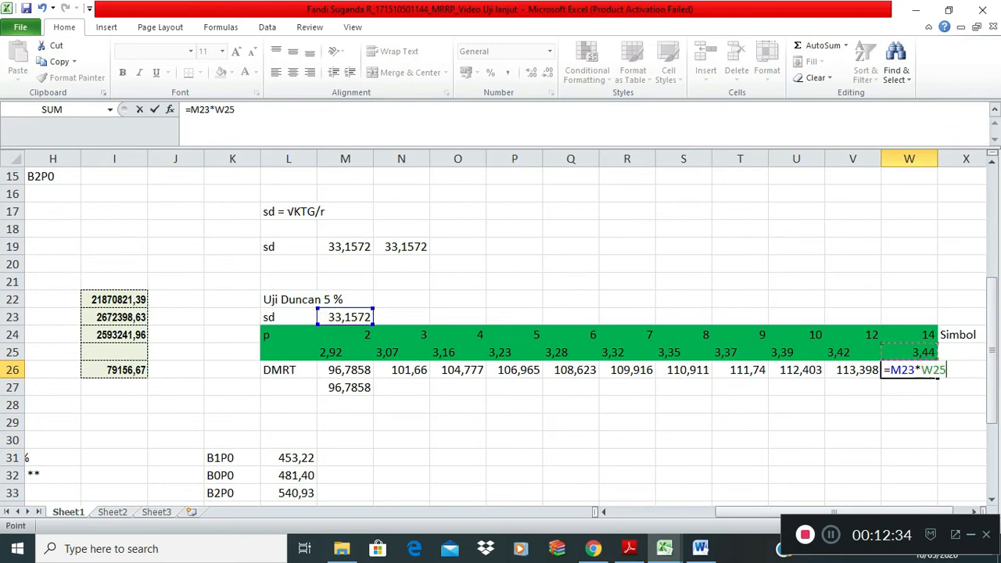
{"action": "key", "text": "Return"}
- Fill the DMRT label and values in L26:W26 with yellow and clear the trial calculation from M27
{"action": "left_click_drag", "start_coordinate": [345, 369], "coordinate": [852, 357]}
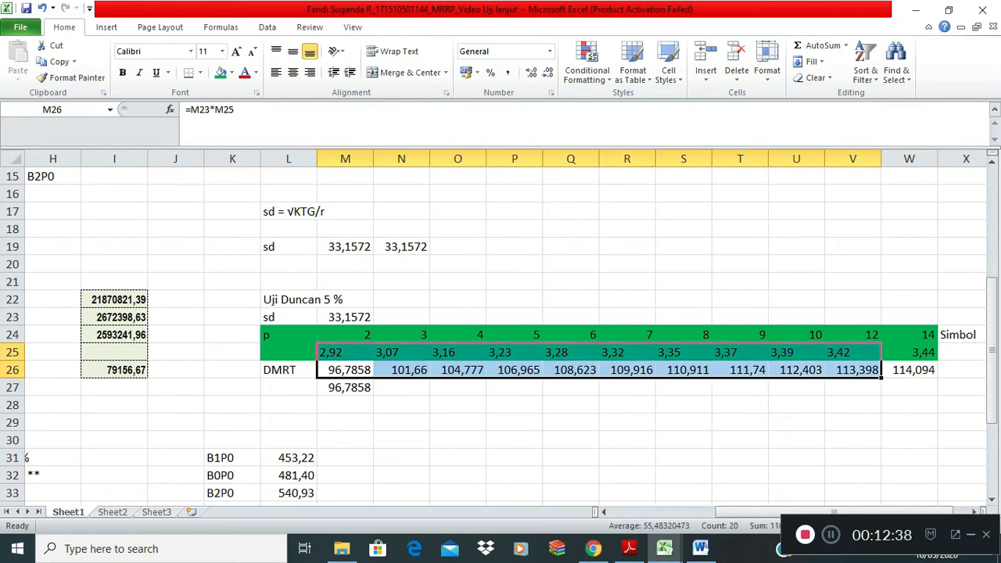
{"action": "left_click", "coordinate": [345, 369]}
{"action": "double_click", "coordinate": [344, 370]}
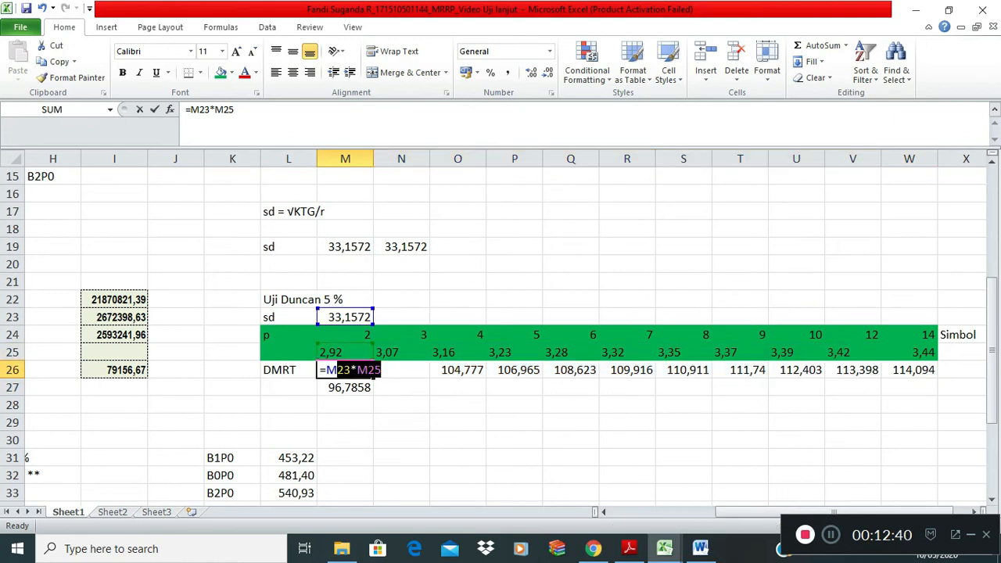
{"action": "left_click", "coordinate": [457, 458]}
{"action": "left_click", "coordinate": [345, 370]}
{"action": "key", "text": "ctrl+shift+Right"}
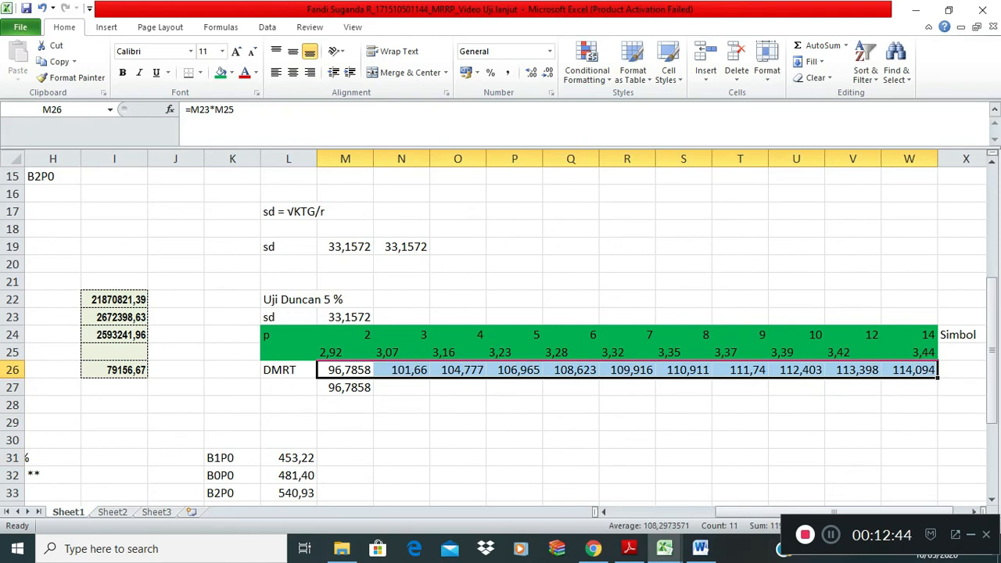
{"action": "left_click", "coordinate": [231, 72]}
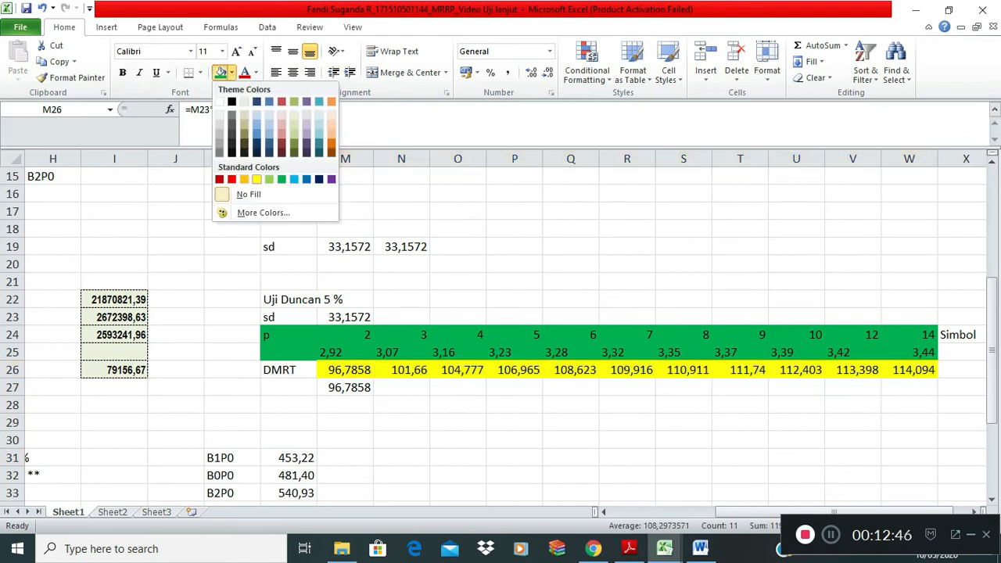
{"action": "left_click", "coordinate": [256, 179]}
{"action": "key", "text": "Left"}
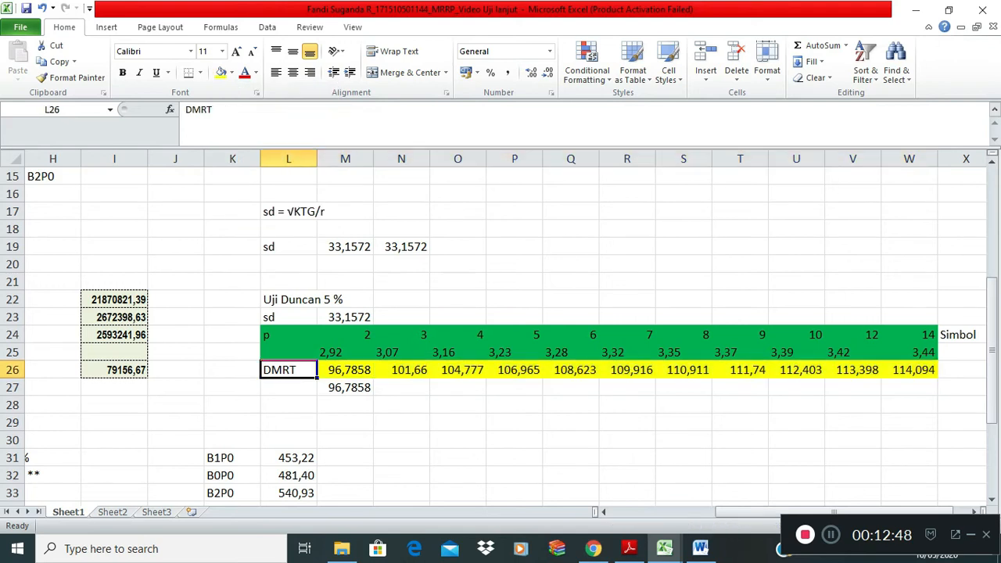
{"action": "left_click", "coordinate": [221, 72]}
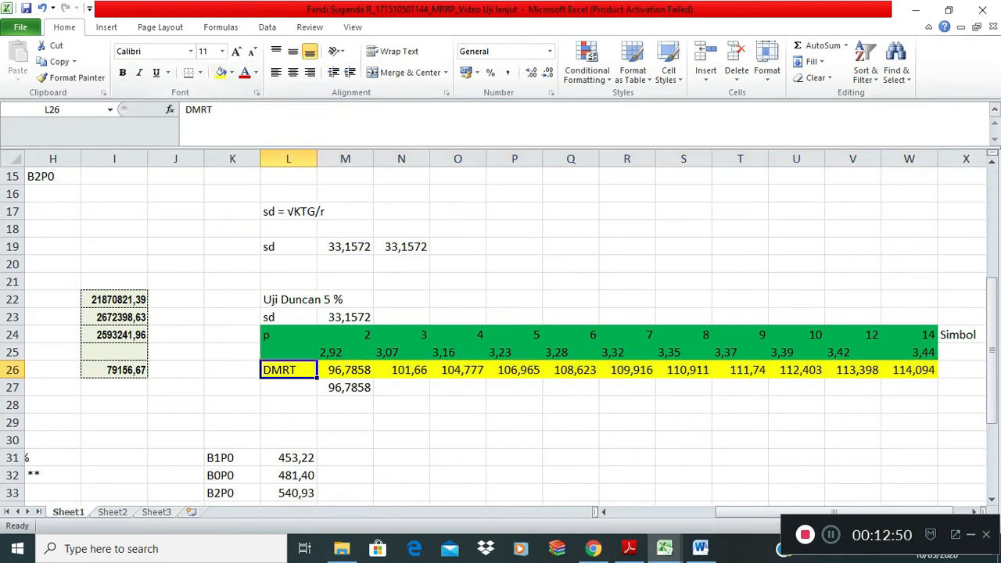
{"action": "left_click", "coordinate": [345, 388]}
{"action": "key", "text": "Delete"}
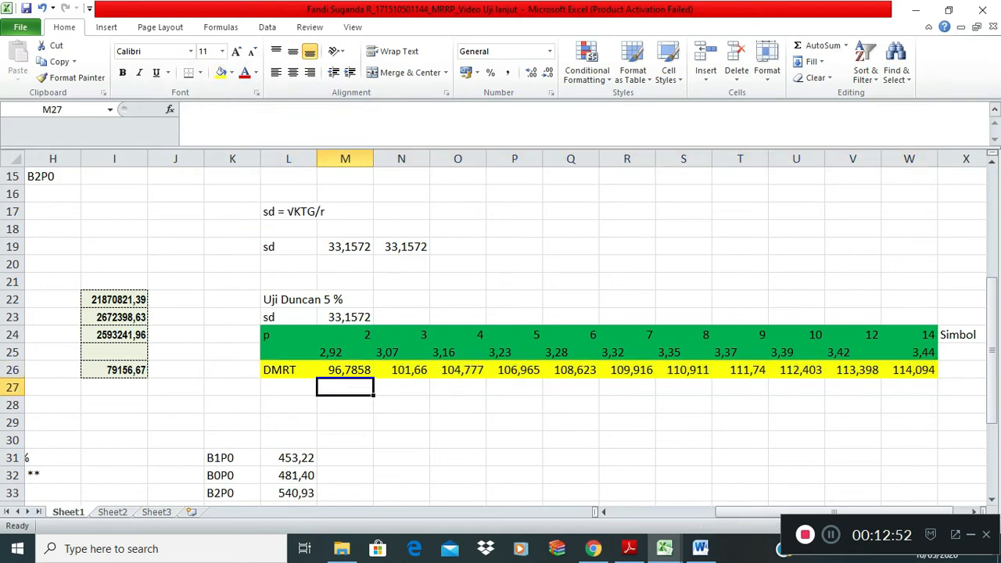
- Copy the treatment averages and codes from G4:H15 and paste them starting at P29, below the DMRT row
{"action": "left_click_drag", "start_coordinate": [829, 511], "coordinate": [758, 511]}
{"action": "left_click_drag", "start_coordinate": [992, 406], "coordinate": [992, 357]}
{"action": "left_click_drag", "start_coordinate": [322, 229], "coordinate": [378, 422]}
{"action": "key", "text": "ctrl+c"}
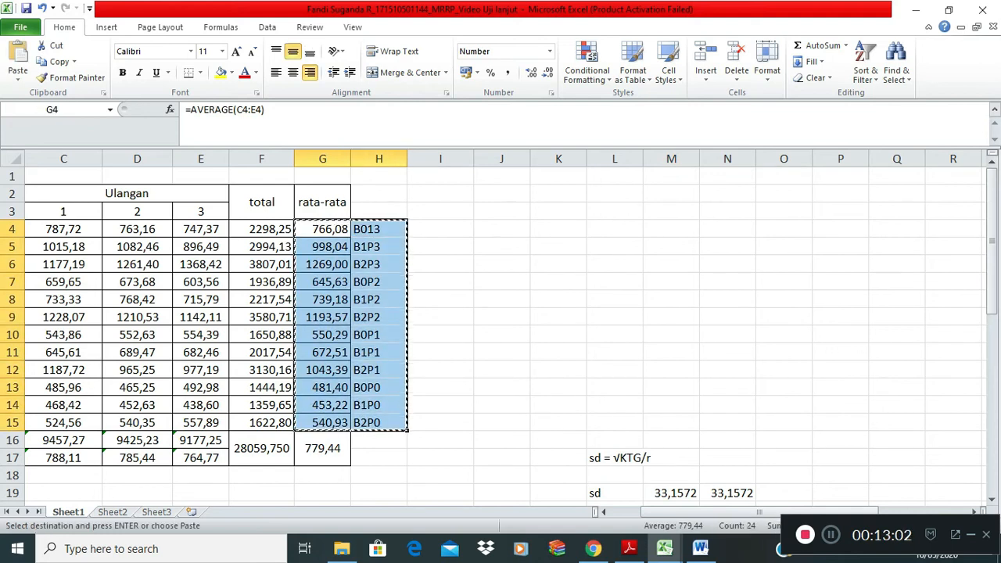
{"action": "left_click_drag", "start_coordinate": [989, 287], "coordinate": [989, 307]}
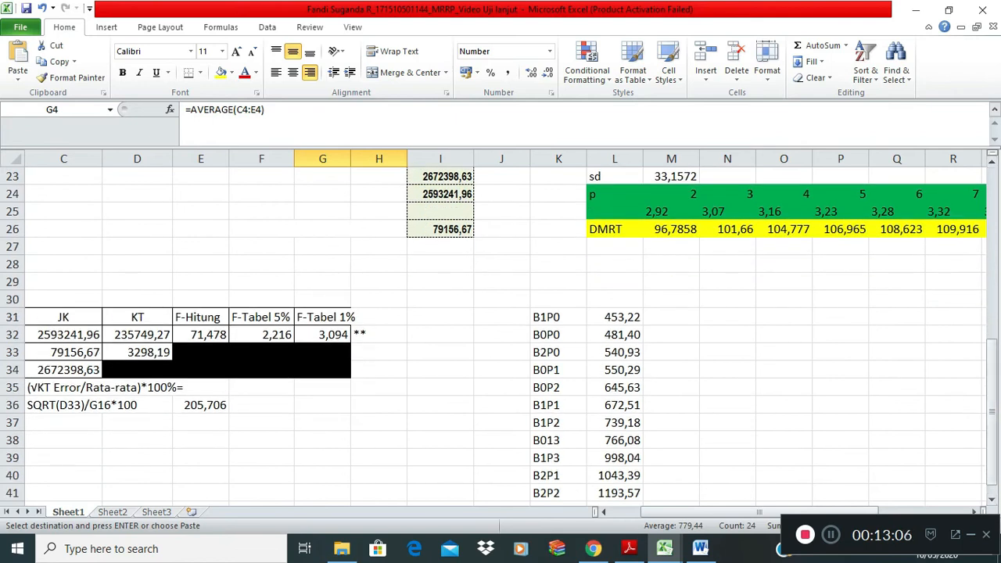
{"action": "left_click", "coordinate": [840, 282]}
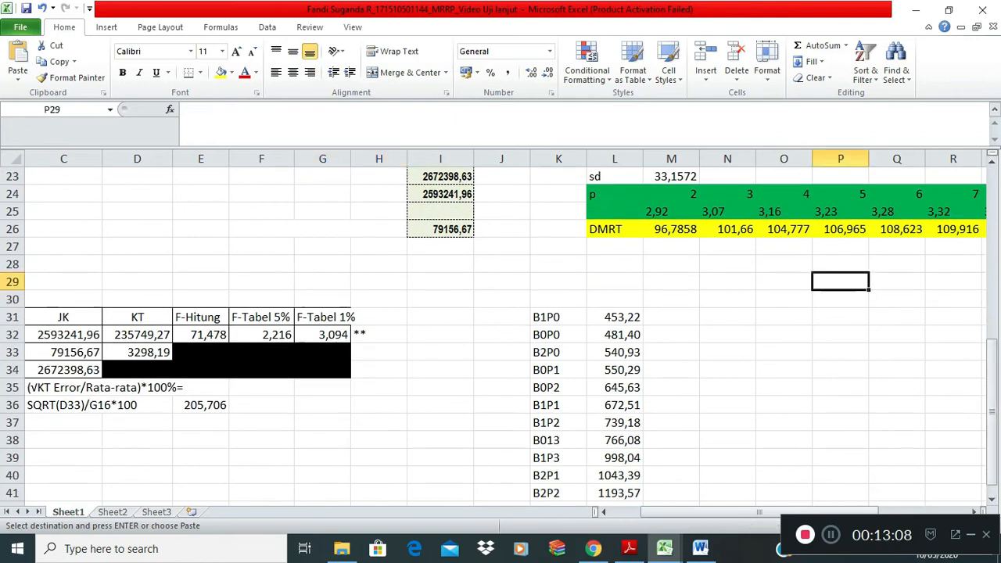
{"action": "key", "text": "ctrl+v"}
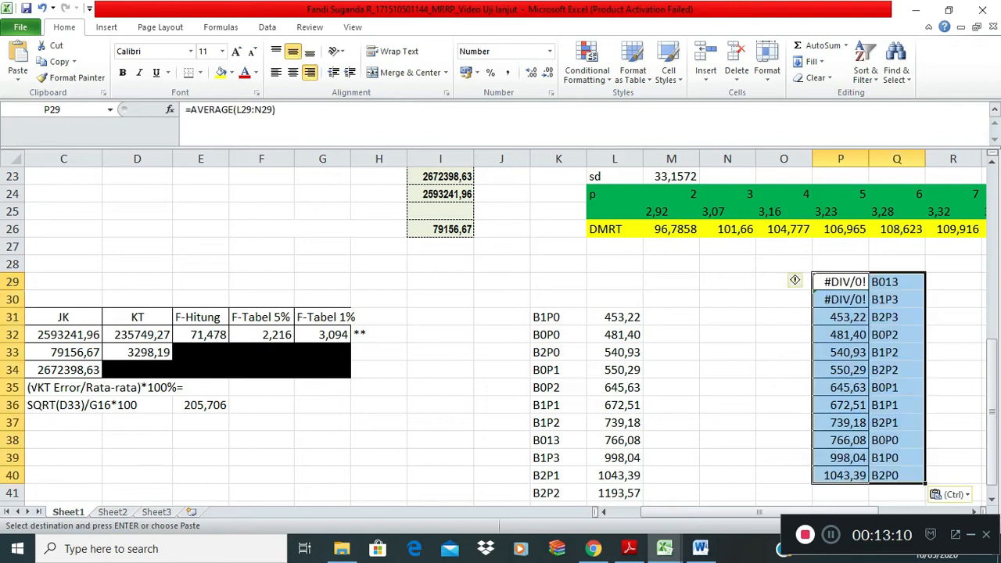
- Undo the formula paste at P29 and paste the treatment averages and codes there as values with number formatting
{"action": "left_click_drag", "start_coordinate": [758, 511], "coordinate": [848, 511]}
{"action": "key", "text": "ctrl+z"}
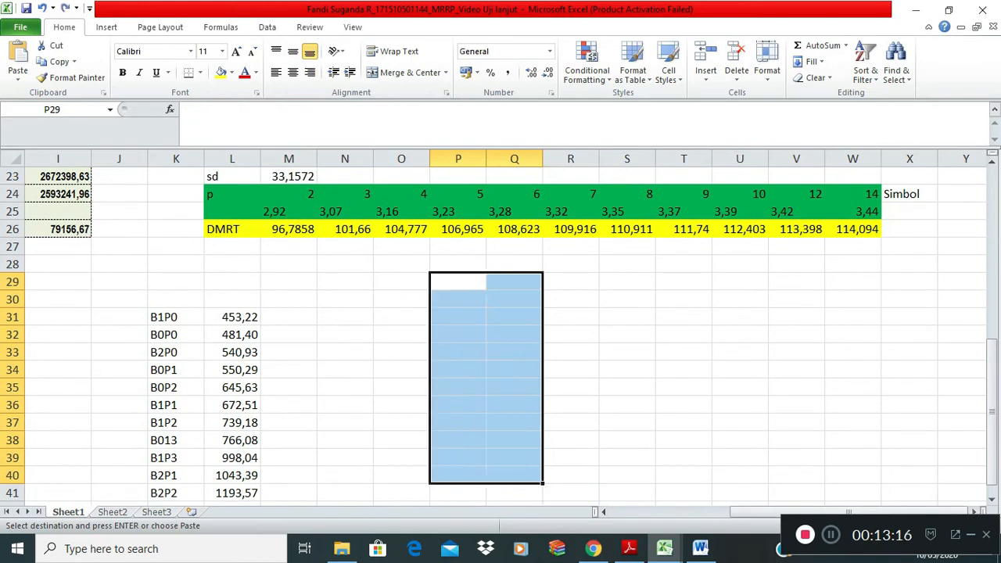
{"action": "right_click", "coordinate": [468, 285]}
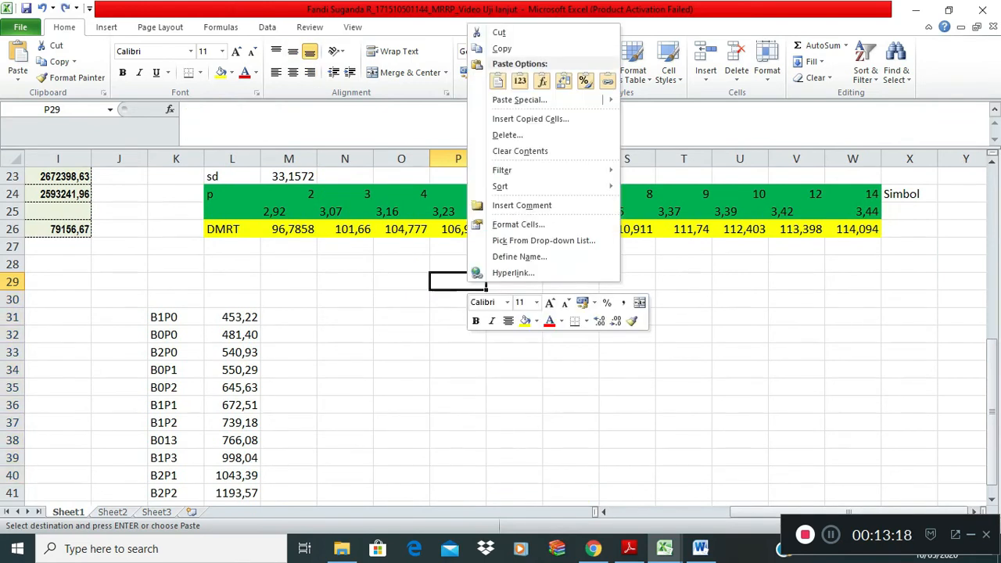
{"action": "mouse_move", "coordinate": [520, 99]}
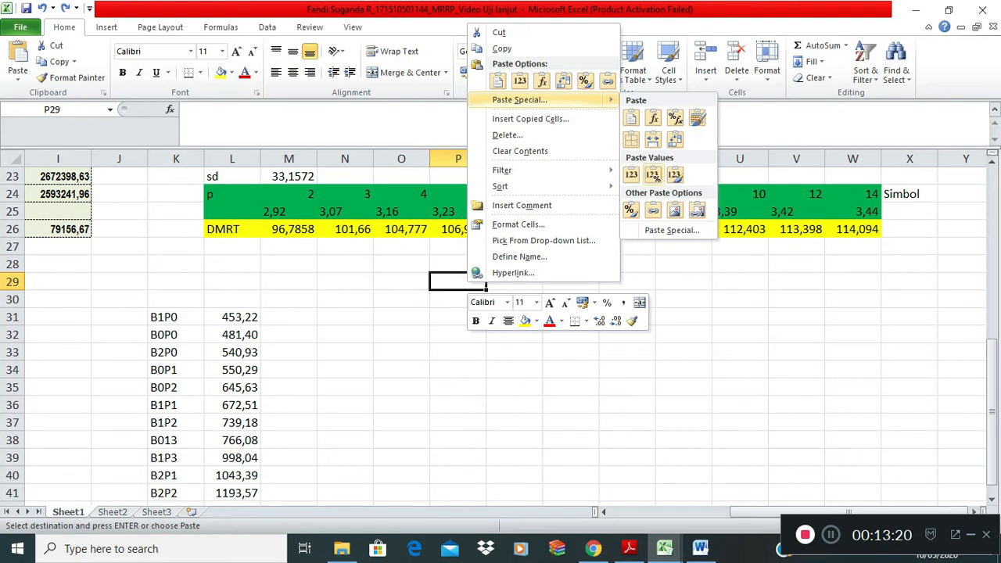
{"action": "left_click", "coordinate": [653, 174]}
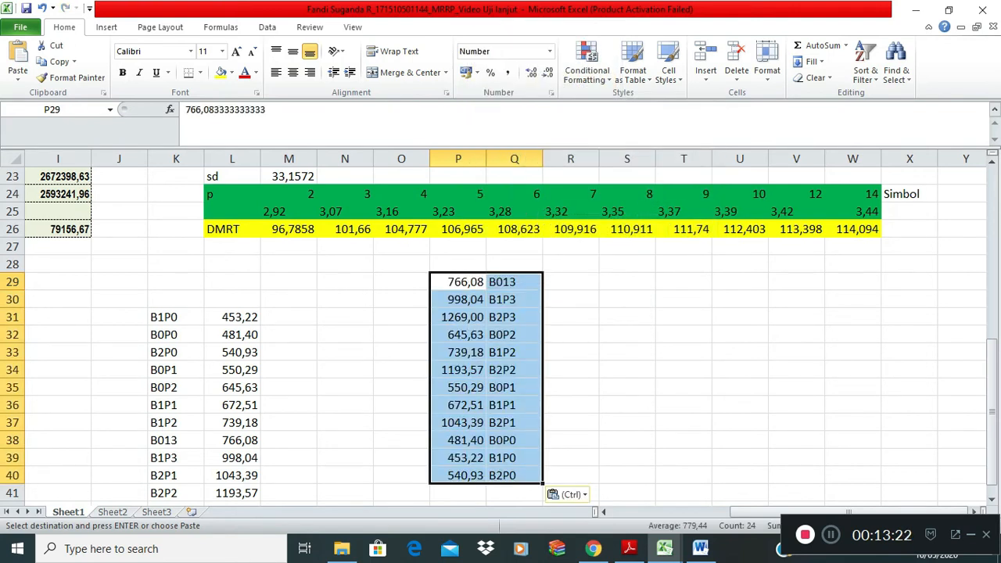
- Move the treatment codes from Q29:Q40 to O29:O40, in front of their averages
{"action": "double_click", "coordinate": [515, 282]}
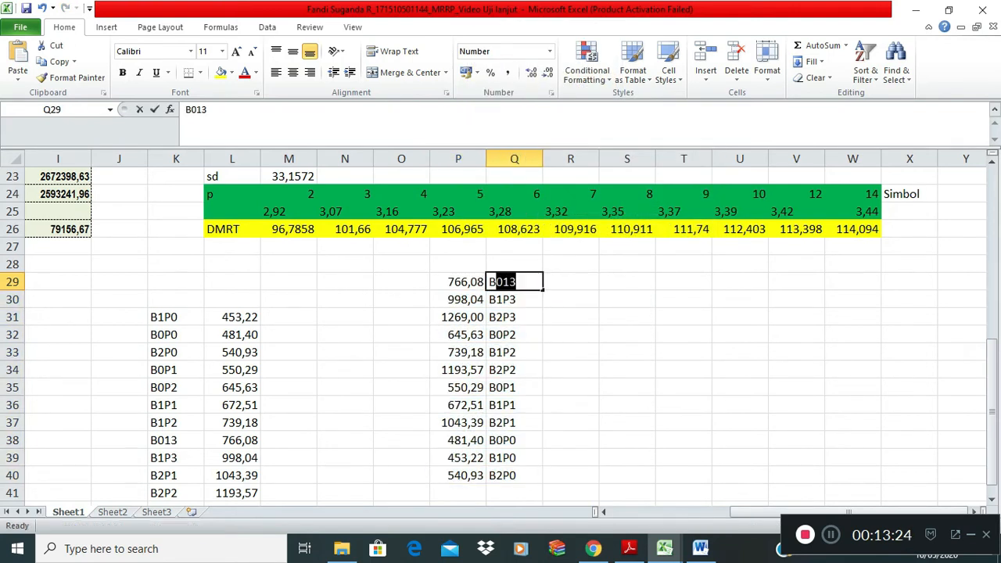
{"action": "left_click", "coordinate": [515, 353]}
{"action": "left_click_drag", "start_coordinate": [515, 283], "coordinate": [514, 475]}
{"action": "key", "text": "ctrl+c"}
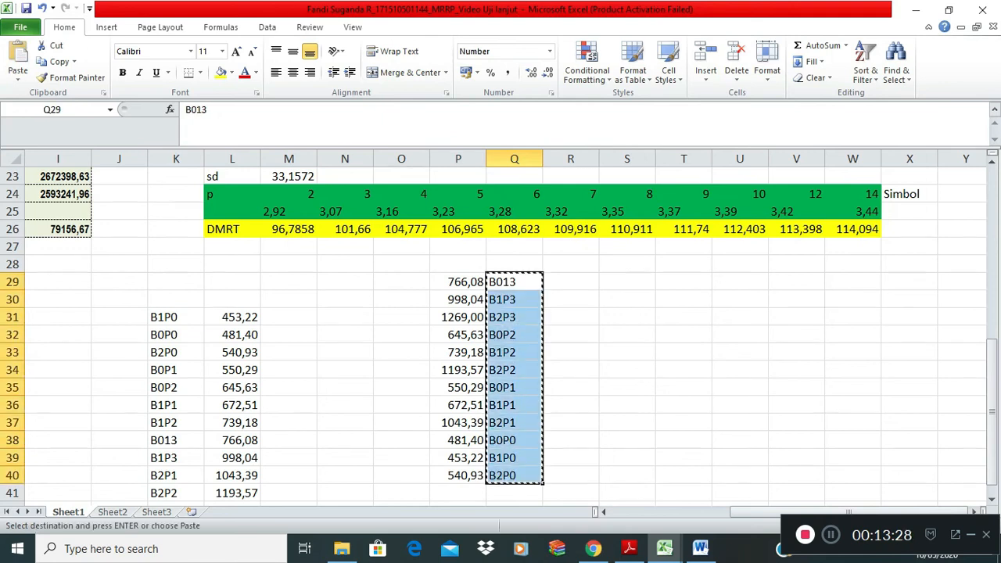
{"action": "left_click", "coordinate": [401, 282]}
{"action": "key", "text": "ctrl+v"}
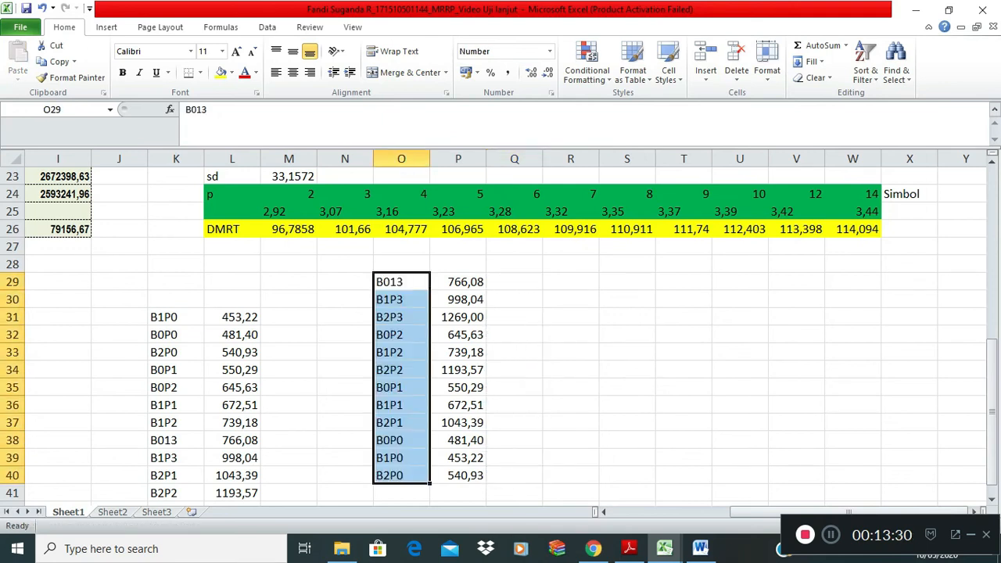
- Sort the averages in P30:P40 from smallest to largest, expanding the selection to include the treatment codes
{"action": "left_click", "coordinate": [458, 282]}
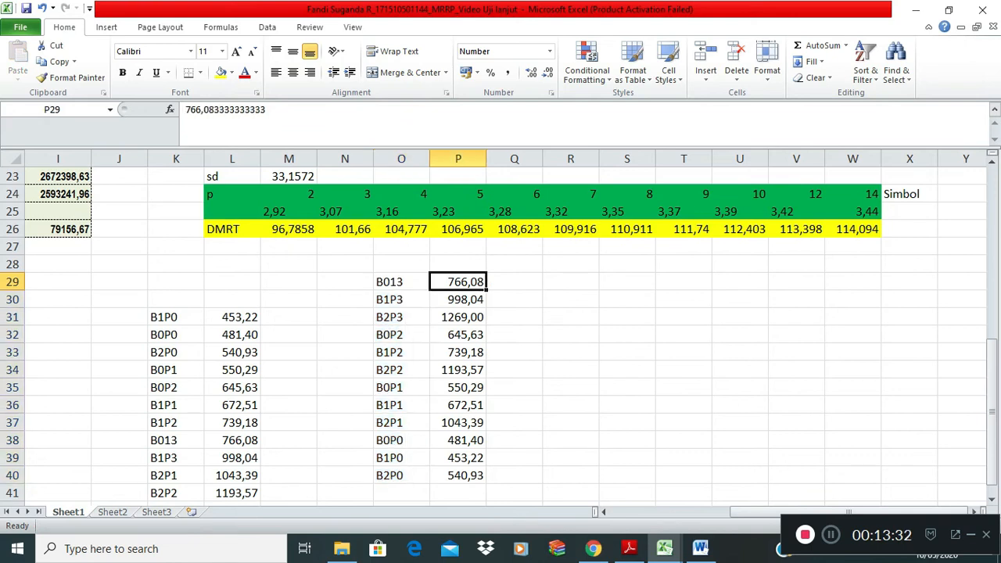
{"action": "left_click_drag", "start_coordinate": [459, 281], "coordinate": [458, 476]}
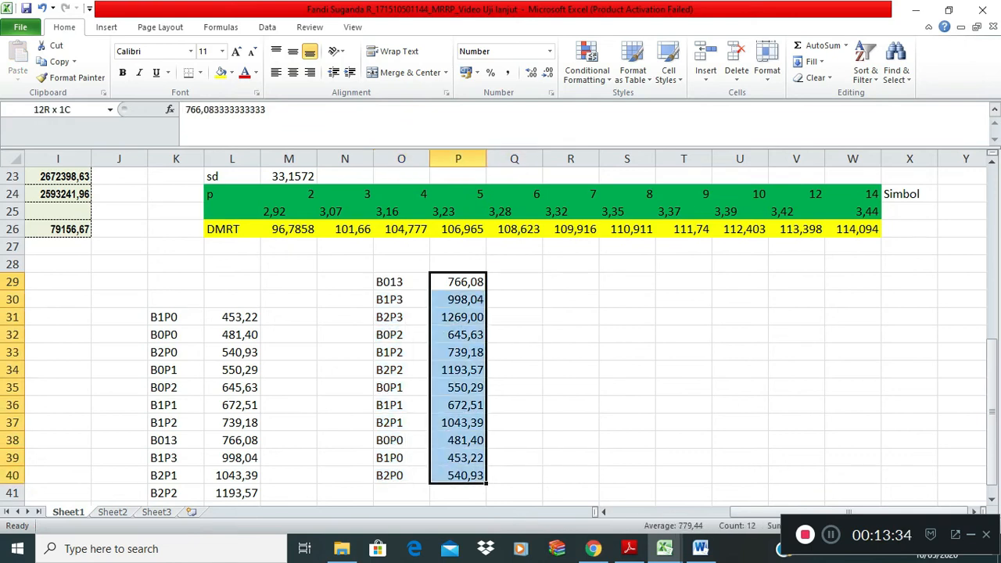
{"action": "left_click_drag", "start_coordinate": [458, 300], "coordinate": [458, 475]}
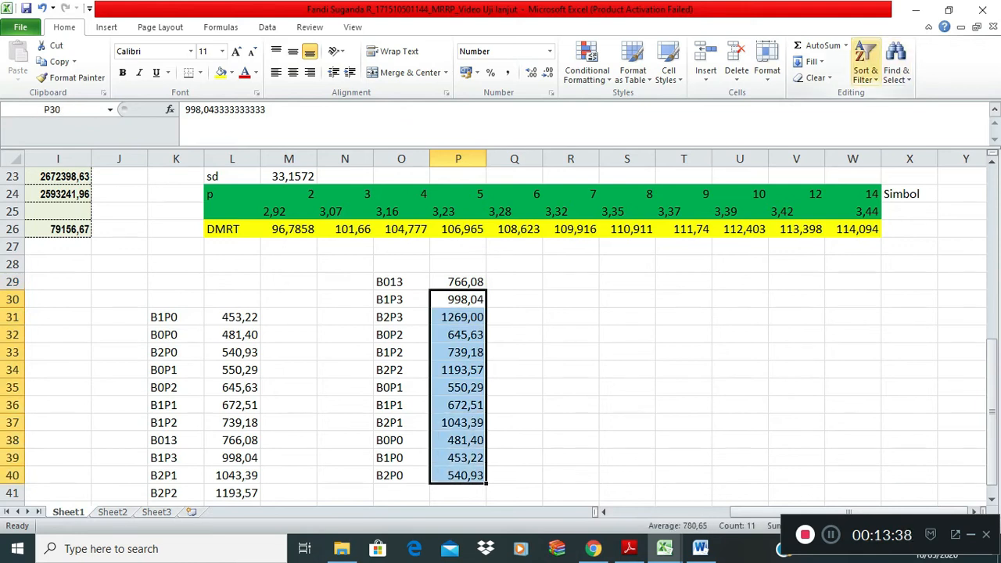
{"action": "left_click", "coordinate": [865, 67]}
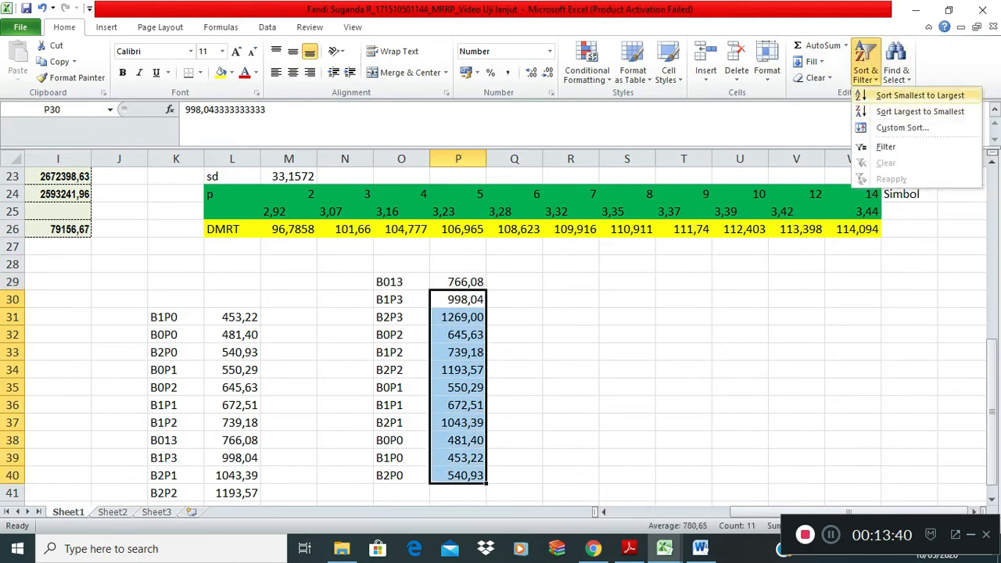
{"action": "left_click", "coordinate": [915, 95]}
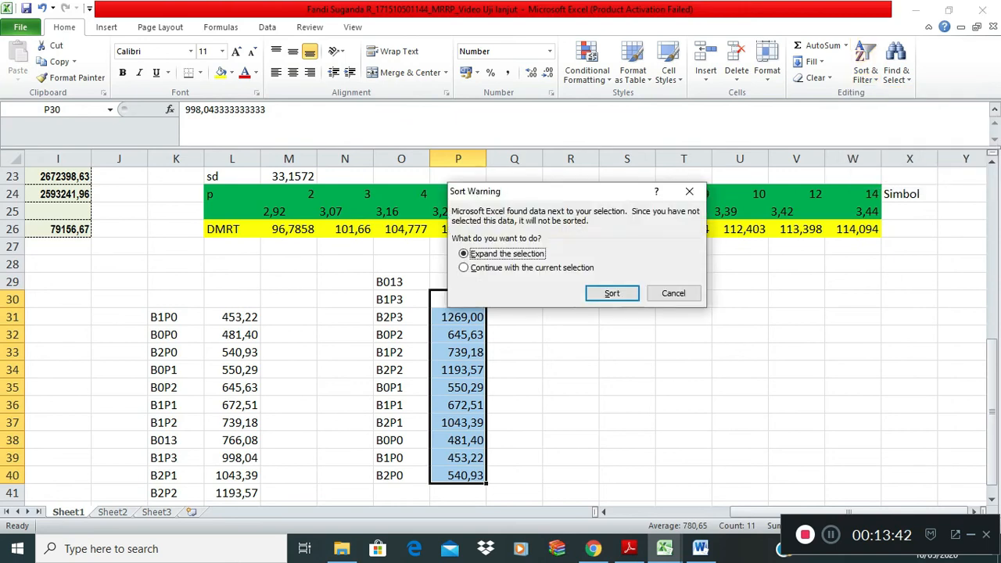
{"action": "left_click", "coordinate": [611, 293]}
- Move the B013 code and average from O29:P29 to the end of the list at O41:P41
{"action": "left_click_drag", "start_coordinate": [395, 282], "coordinate": [461, 281]}
{"action": "key", "text": "ctrl+c"}
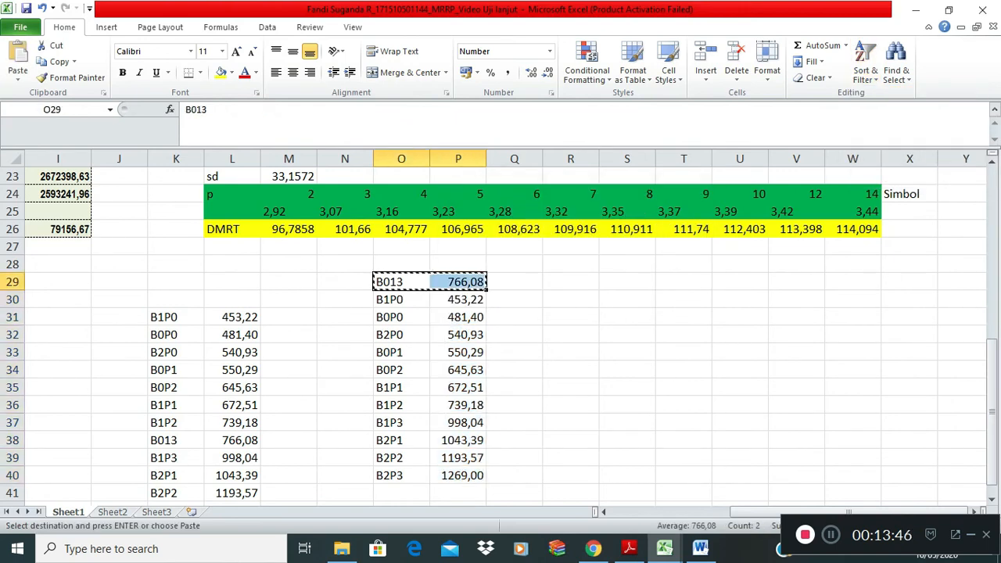
{"action": "left_click", "coordinate": [402, 493]}
{"action": "key", "text": "ctrl+v"}
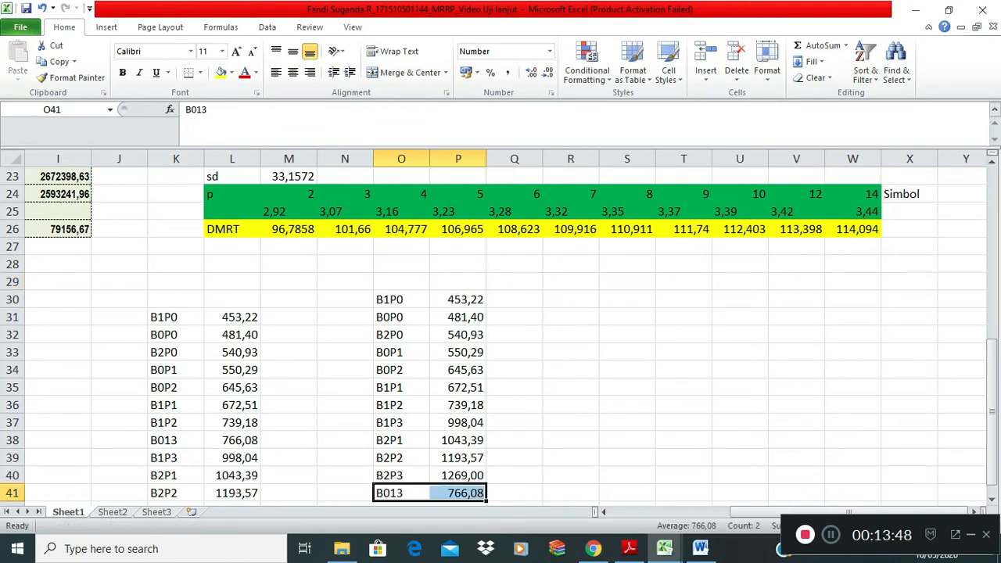
- Custom sort the treatment list by its averages, smallest to largest, with the selection expanded and the data-has-headers option on
{"action": "left_click", "coordinate": [865, 66]}
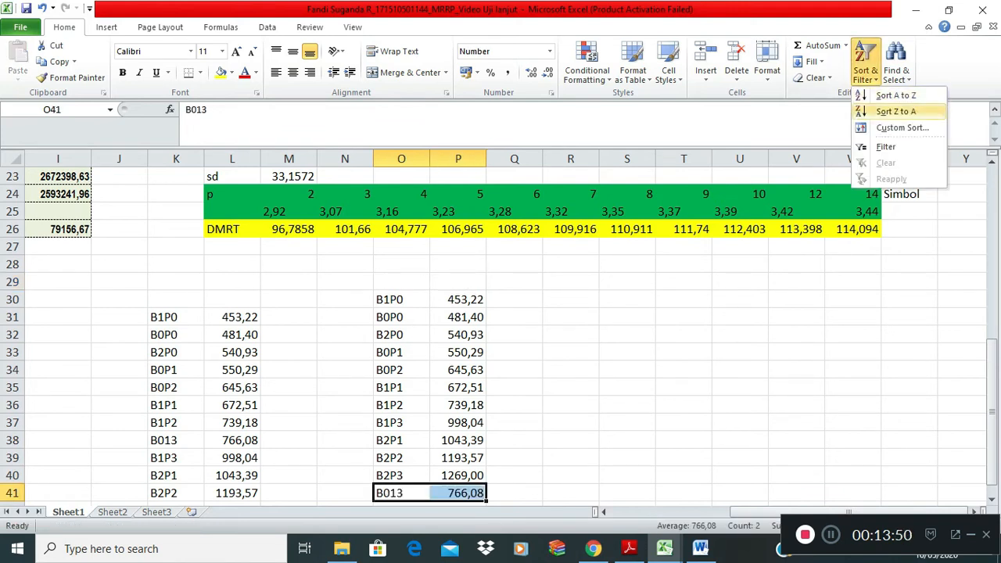
{"action": "left_click", "coordinate": [899, 127]}
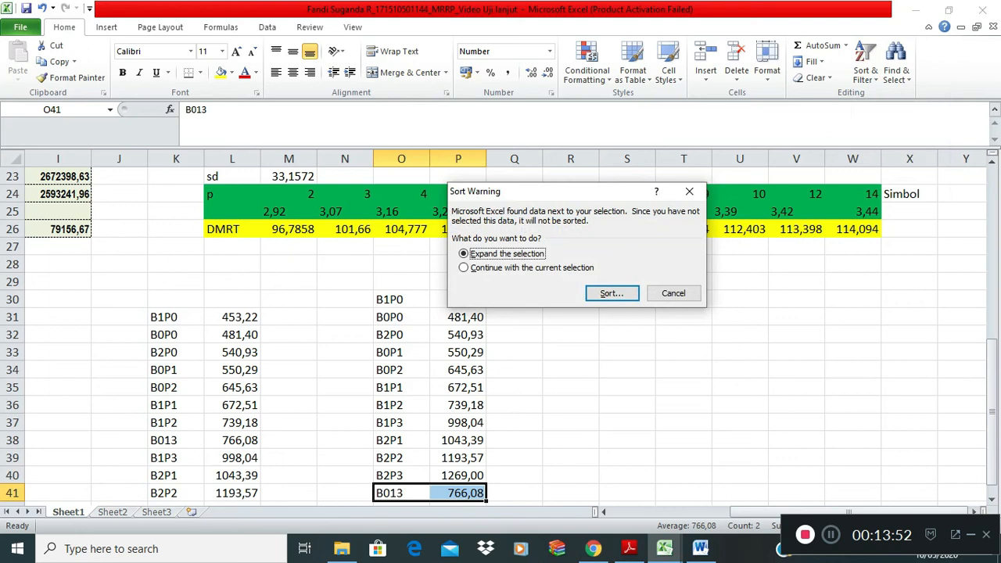
{"action": "left_click", "coordinate": [612, 293]}
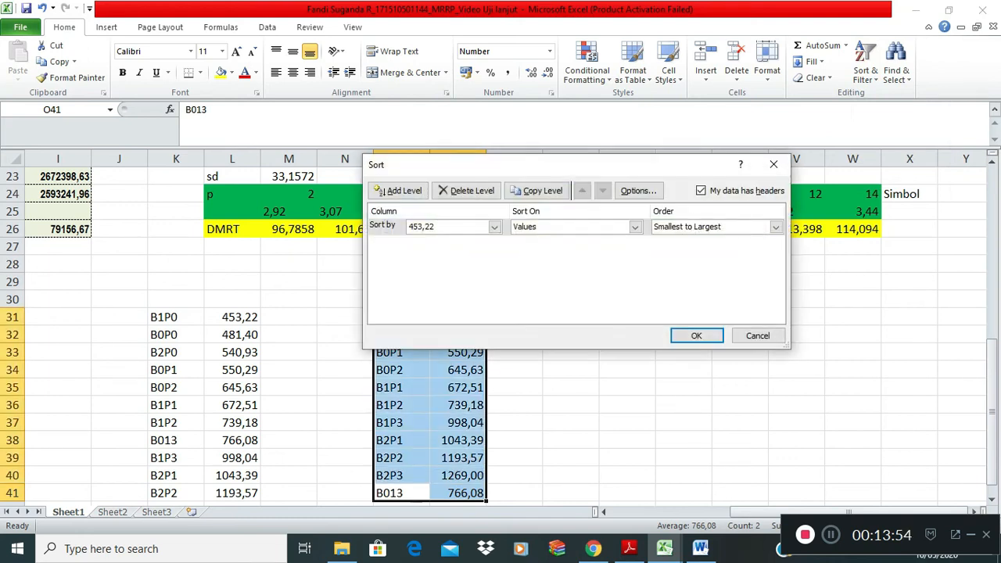
{"action": "key", "text": "Return"}
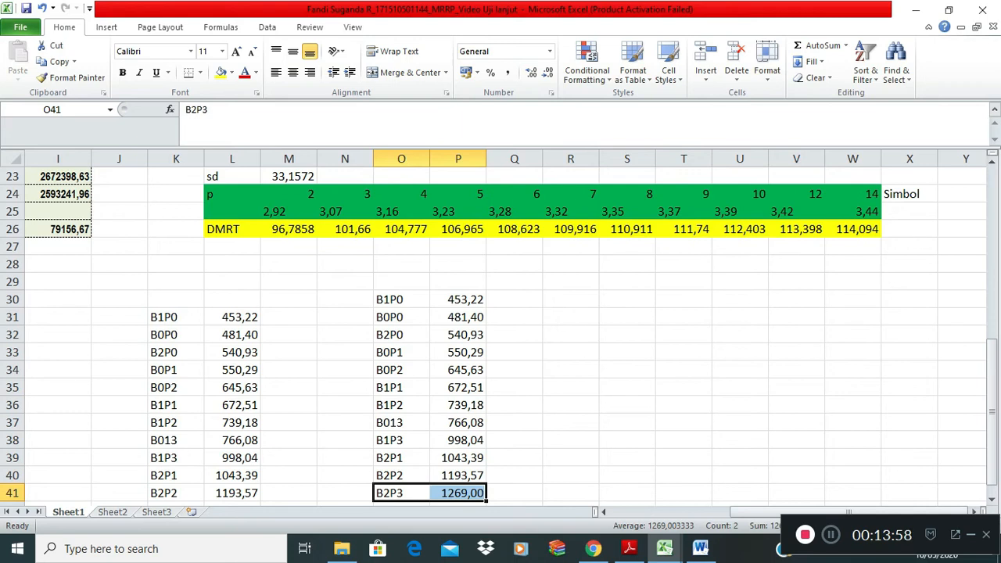
- Widen column Q and enter the heading "Rata-rata + DMRT" in Q29
{"action": "left_click", "coordinate": [515, 281]}
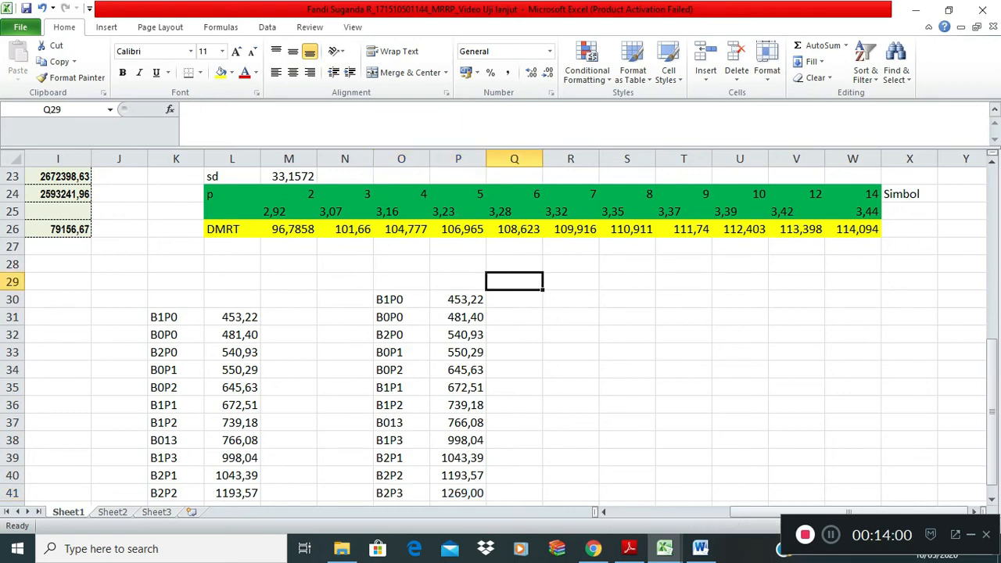
{"action": "left_click_drag", "start_coordinate": [542, 158], "coordinate": [611, 159]}
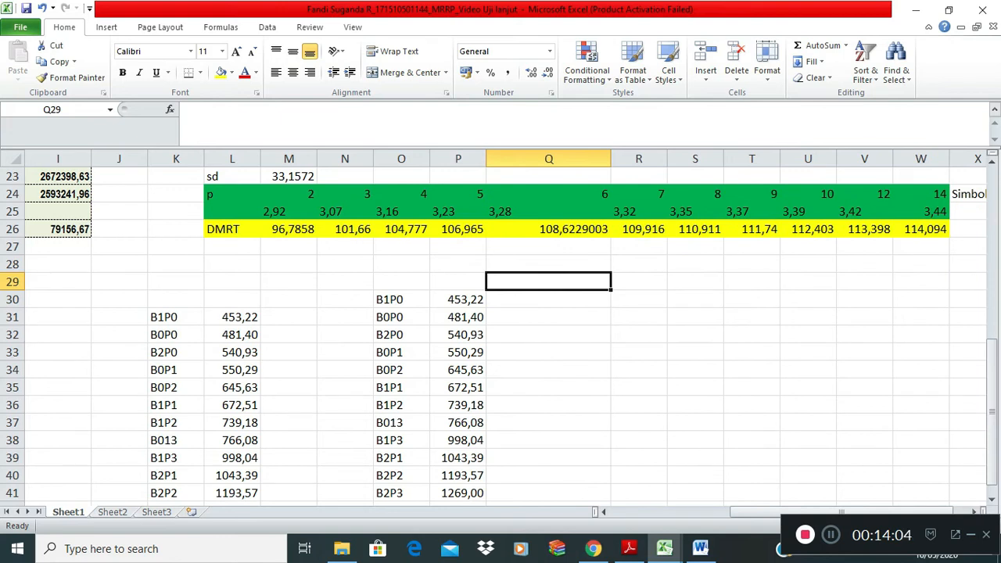
{"action": "type", "text": "Rata-rat"}
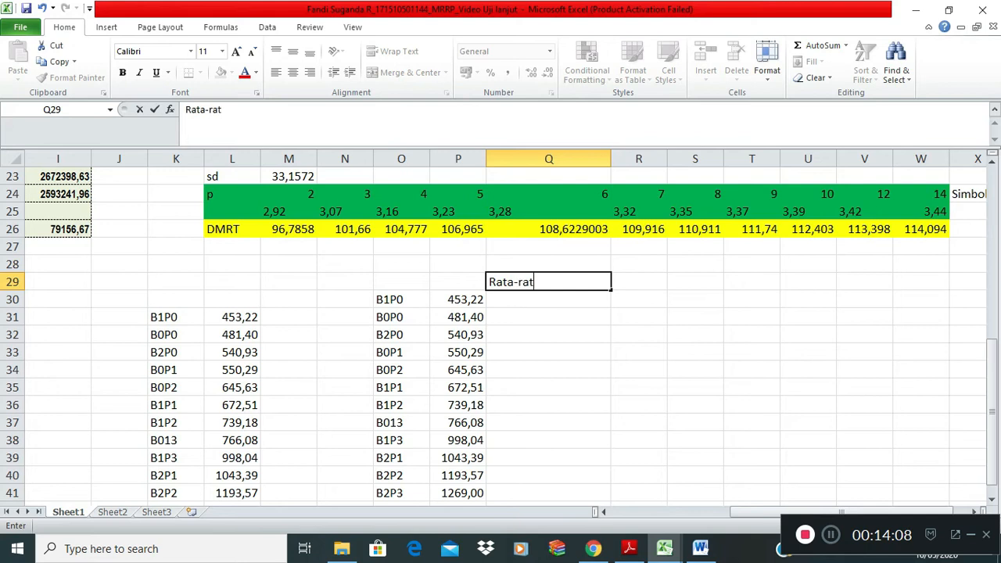
{"action": "type", "text": "a + DMRT"}
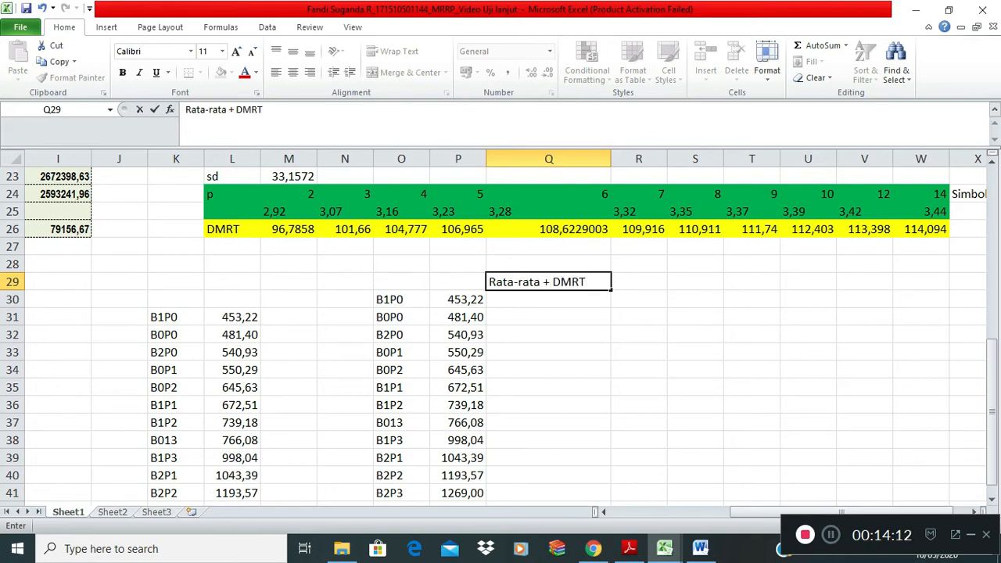
{"action": "key", "text": "Return"}
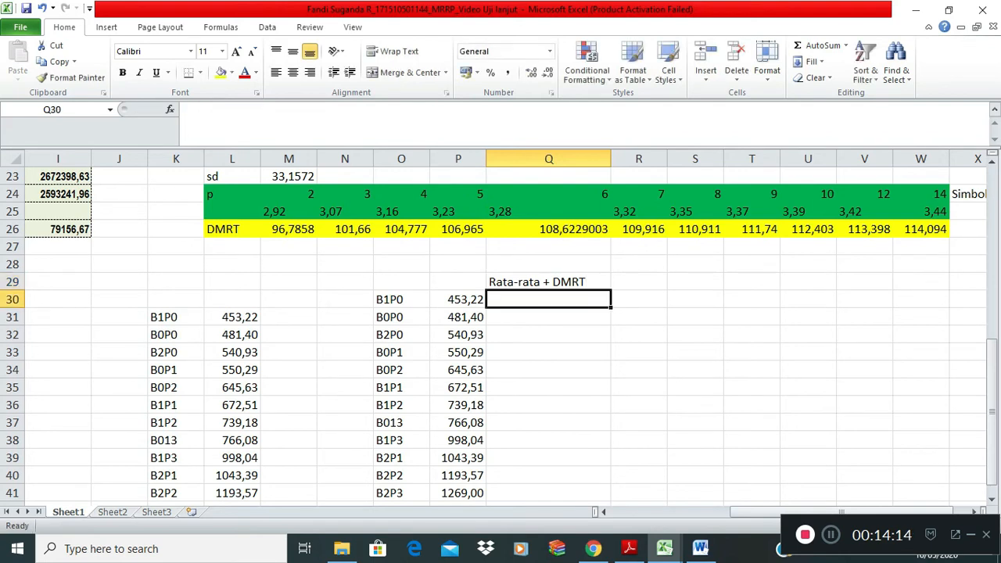
{"action": "type", "text": "="}
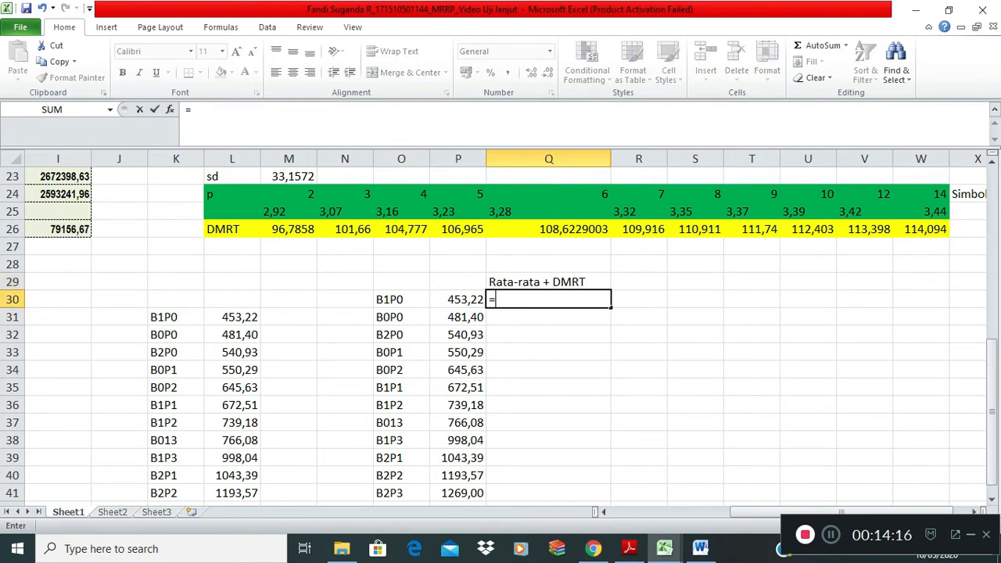
{"action": "left_click", "coordinate": [639, 282]}
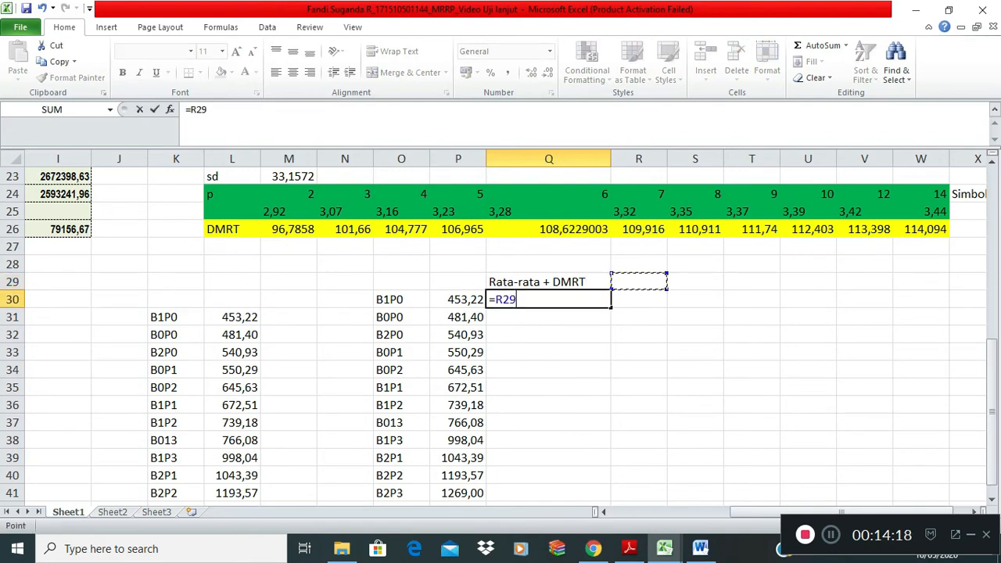
{"action": "key", "text": "BackSpace"}
{"action": "key", "text": "BackSpace"}
{"action": "key", "text": "BackSpace"}
{"action": "key", "text": "BackSpace"}
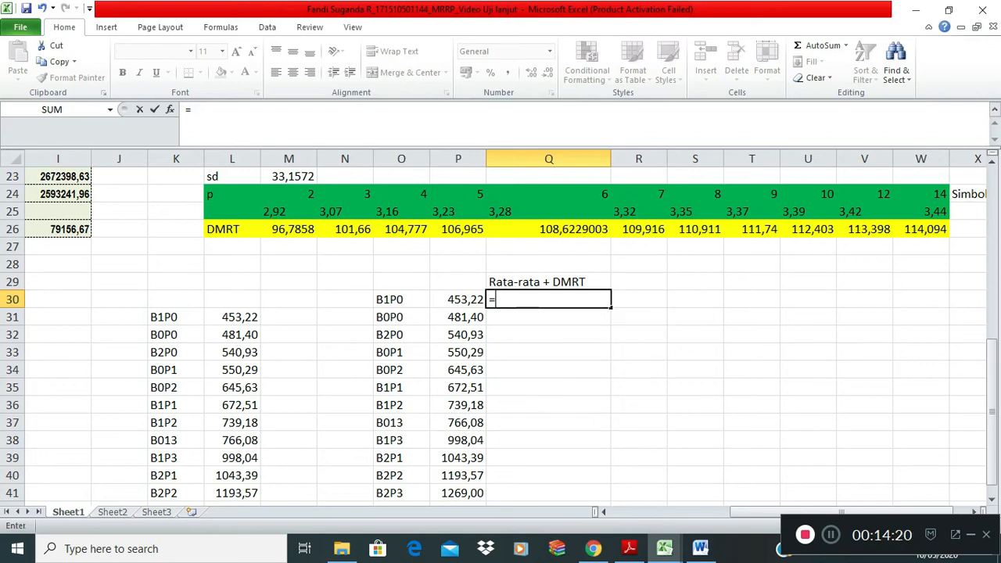
- Enter the heading "Simbol" in R29, beside the Rata-rata + DMRT heading
{"action": "left_click", "coordinate": [639, 281]}
{"action": "type", "text": "Simbol"}
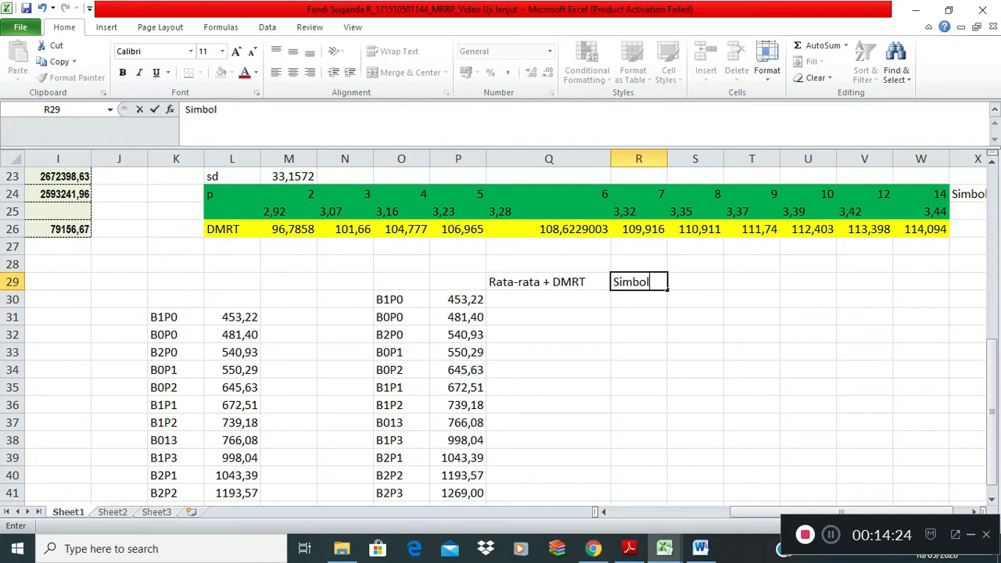
{"action": "left_click", "coordinate": [549, 299]}
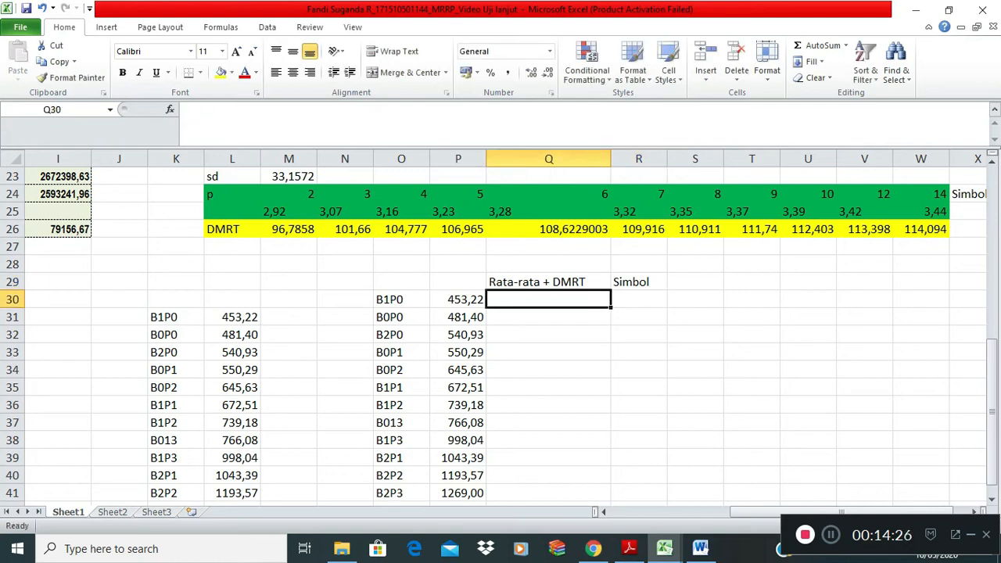
- Add the p 2 DMRT value to the B1P0 average in Q30 with the formula =P30+M26
{"action": "type", "text": "="}
{"action": "key", "text": "Left"}
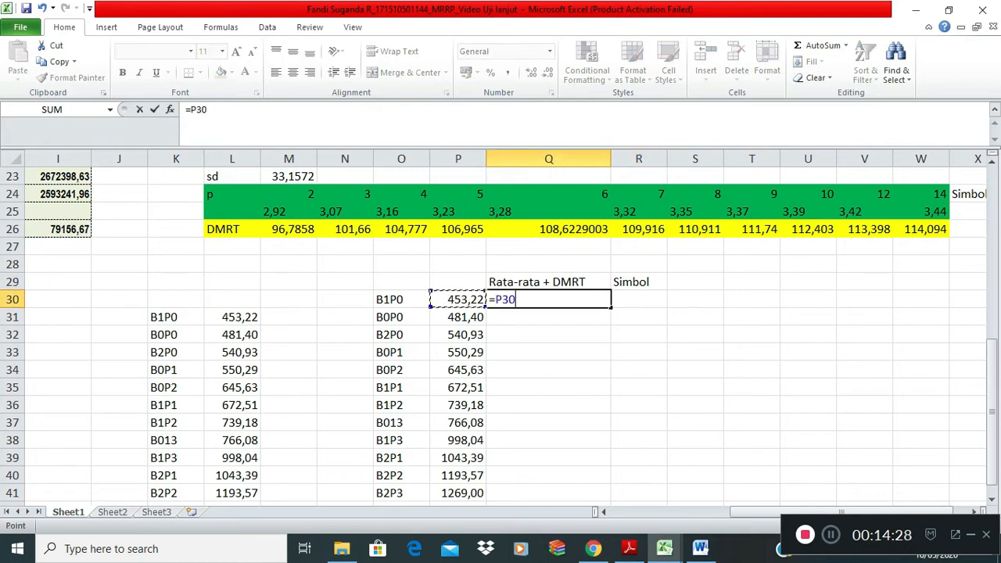
{"action": "type", "text": "+"}
{"action": "left_click", "coordinate": [289, 229]}
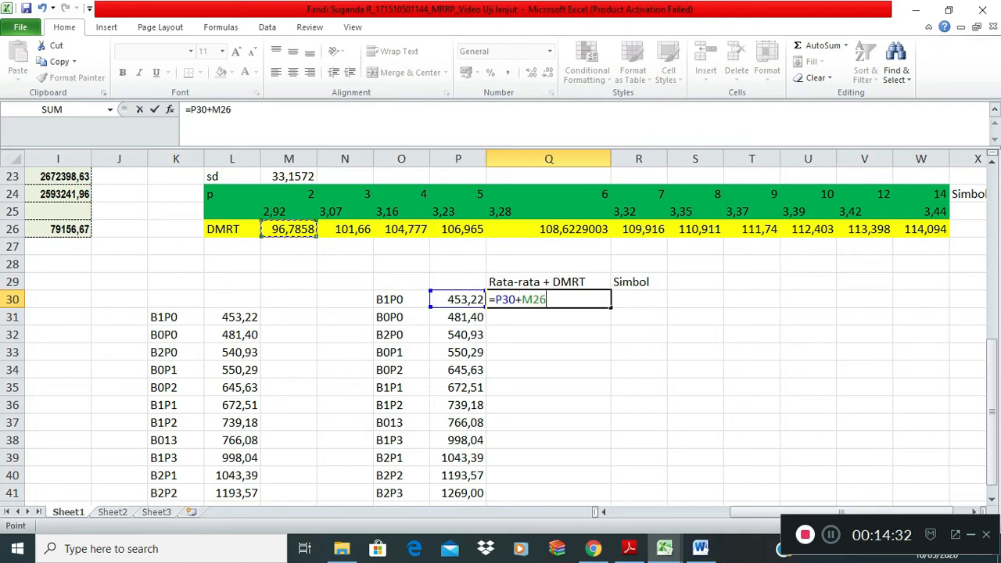
{"action": "key", "text": "Return"}
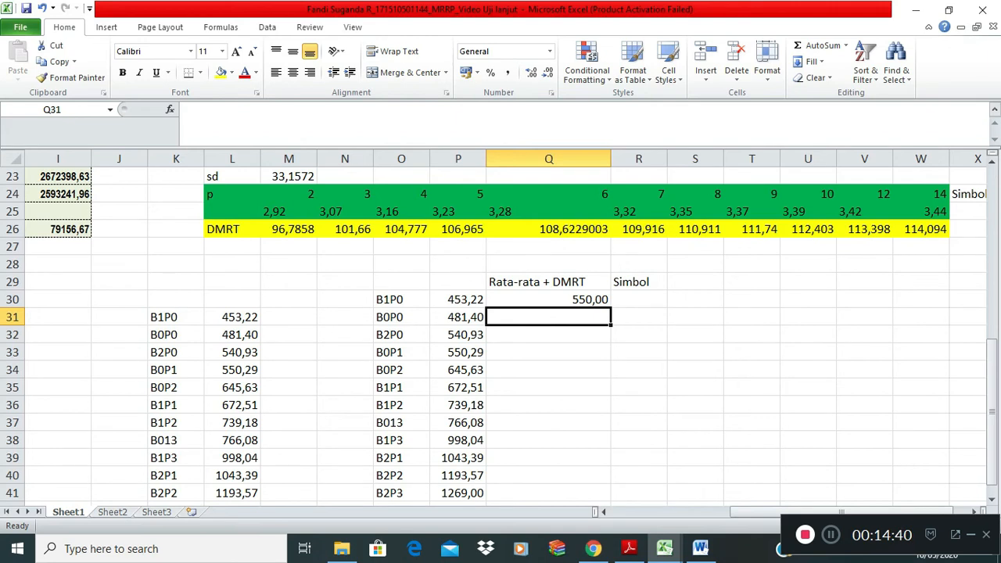
- Enter the symbol "a" for treatment B1P0 in R30 under the Simbol heading
{"action": "left_click", "coordinate": [639, 282]}
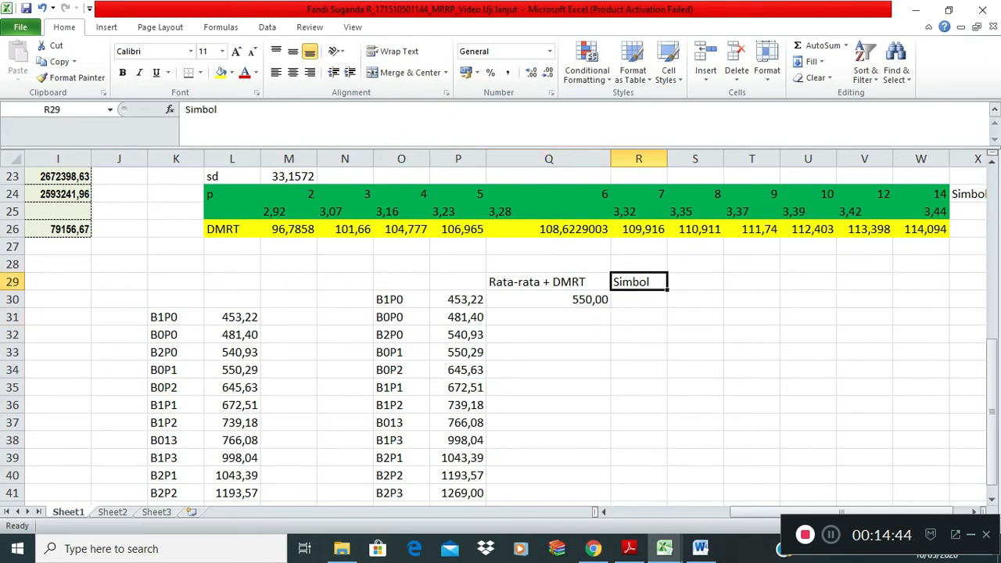
{"action": "left_click", "coordinate": [639, 299]}
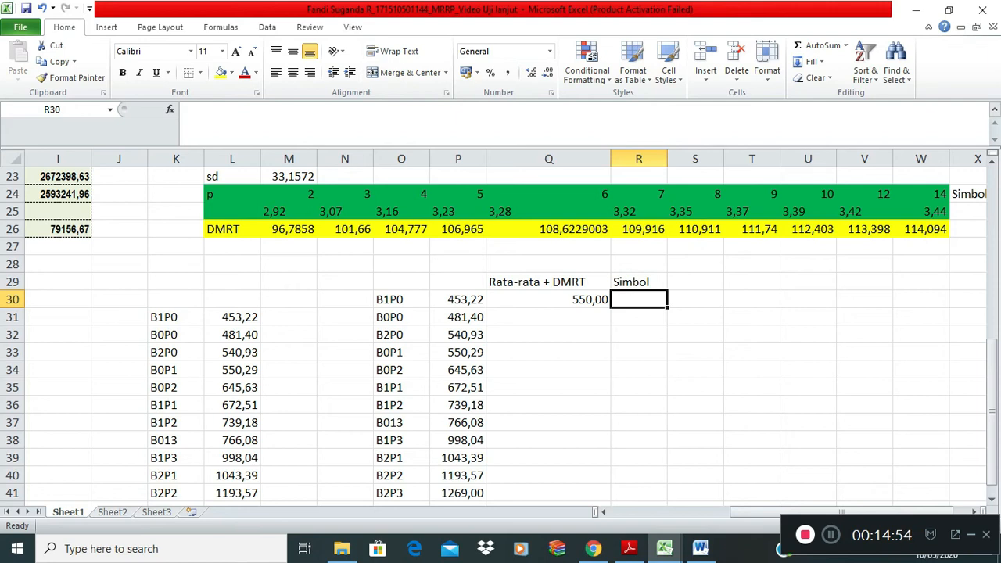
{"action": "type", "text": "a"}
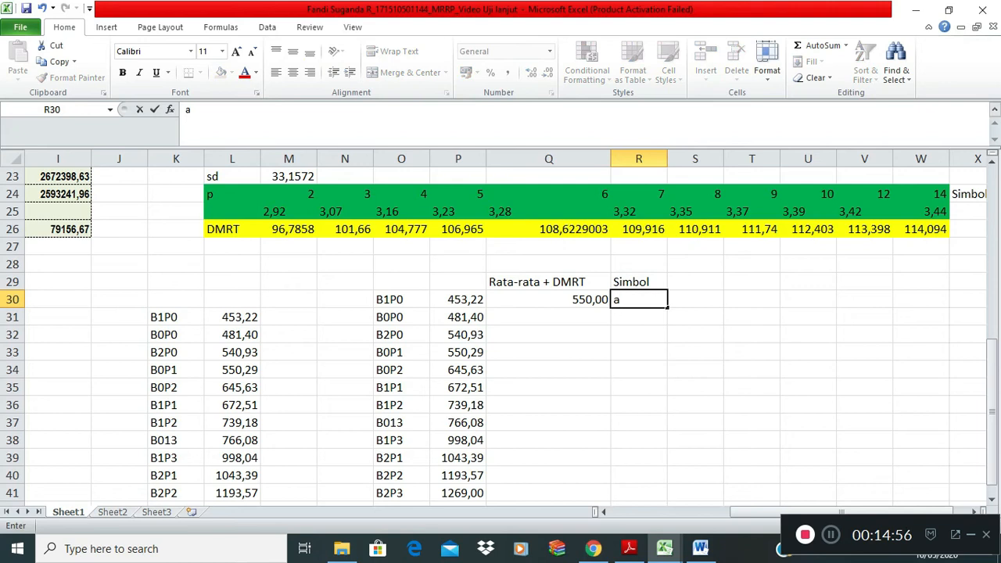
{"action": "key", "text": "Return"}
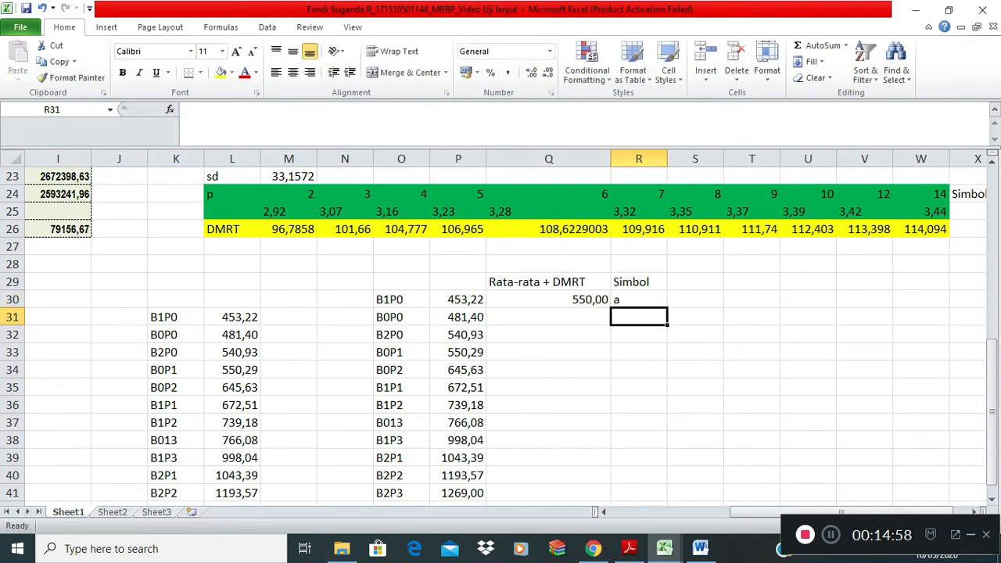
- Enter the symbol "a" for treatments B0P0 and B2P0 in R31 and R32
{"action": "type", "text": "a"}
{"action": "key", "text": "Return"}
{"action": "type", "text": "a"}
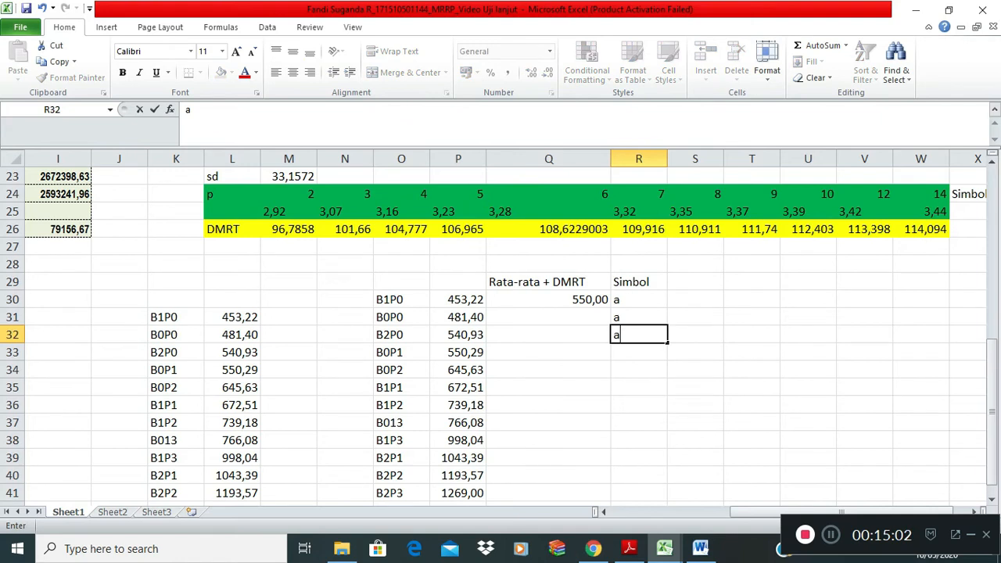
{"action": "left_click", "coordinate": [458, 352]}
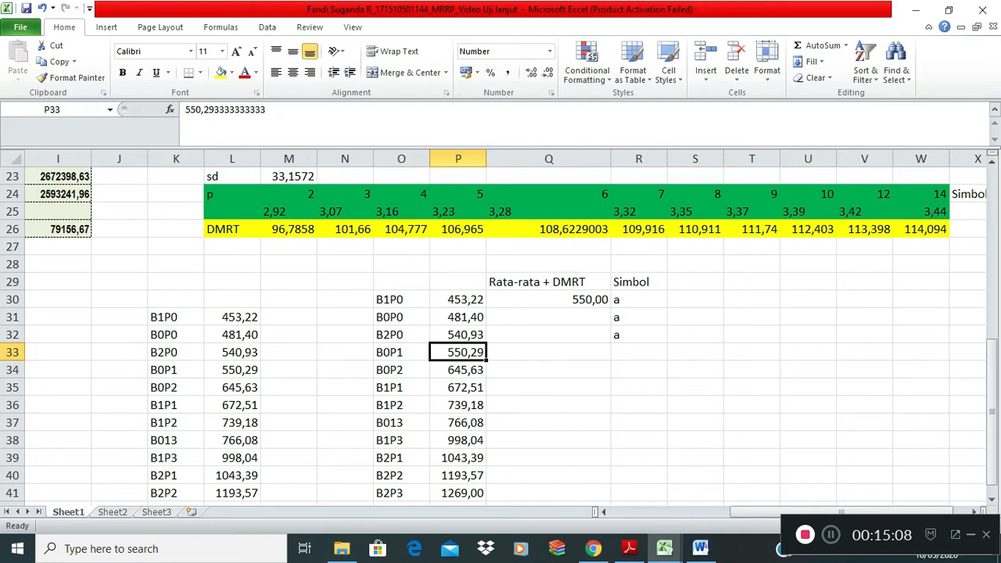
- Add the p 3 DMRT value to the B0P0 average in Q31 with the formula =P31+N26
{"action": "left_click", "coordinate": [548, 317]}
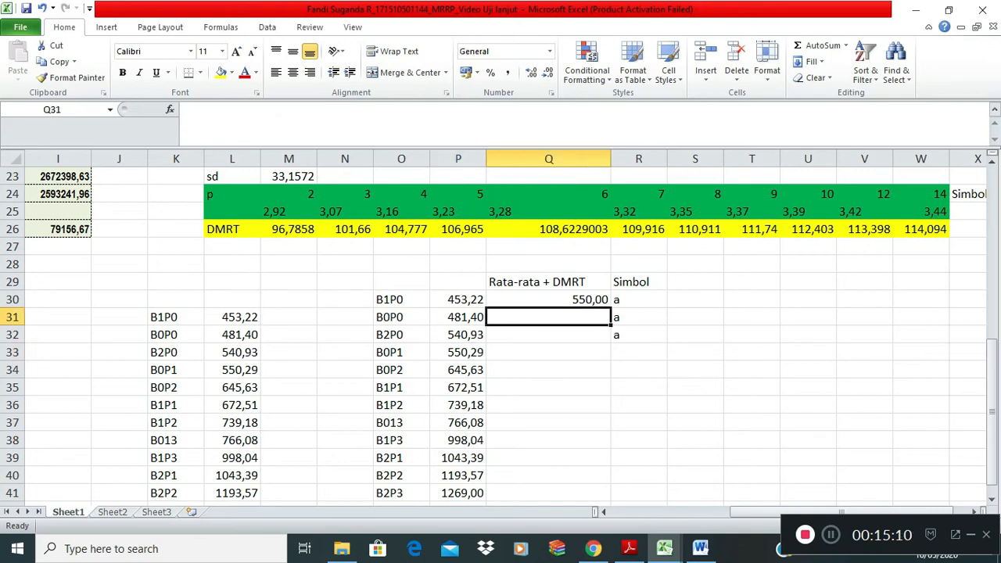
{"action": "type", "text": "="}
{"action": "key", "text": "Left"}
{"action": "left_click", "coordinate": [345, 229]}
{"action": "left_click", "coordinate": [458, 317]}
{"action": "type", "text": "+"}
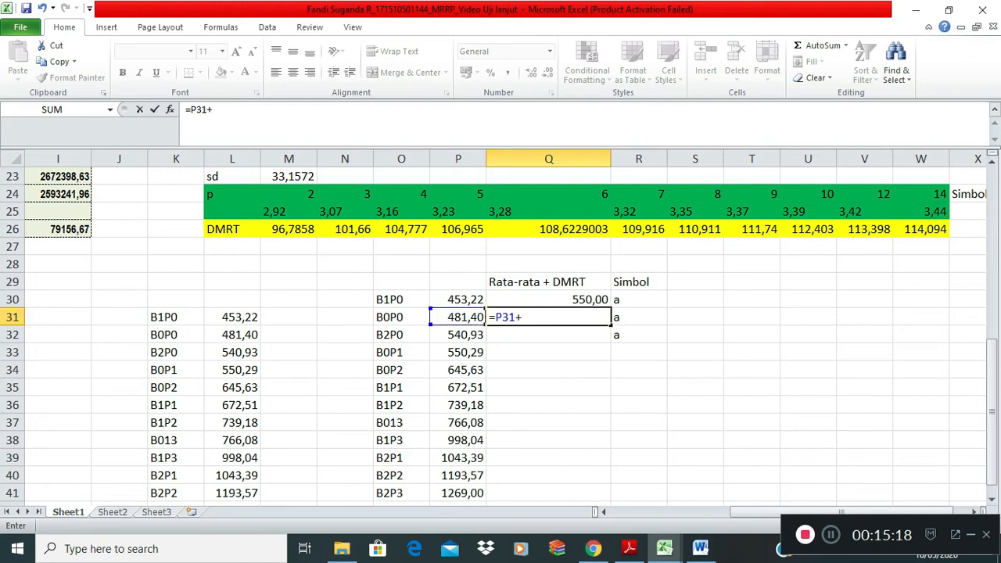
{"action": "left_click", "coordinate": [345, 229]}
{"action": "key", "text": "Return"}
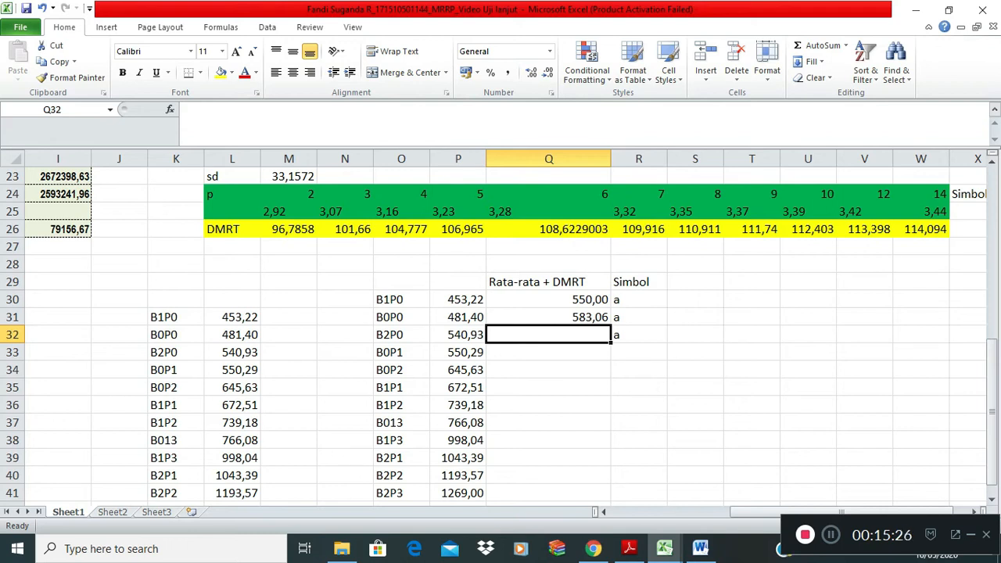
- Change the symbol in R31 to "ab" and enter "b" for B2P0 and B0P1 in R32 and R33
{"action": "left_click", "coordinate": [638, 317]}
{"action": "left_click", "coordinate": [192, 110]}
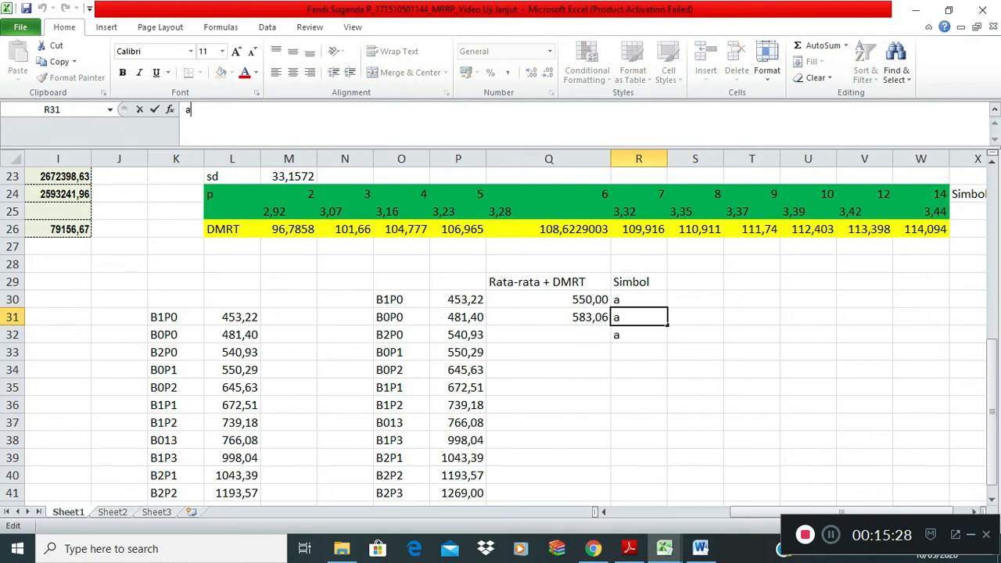
{"action": "type", "text": "b"}
{"action": "key", "text": "Return"}
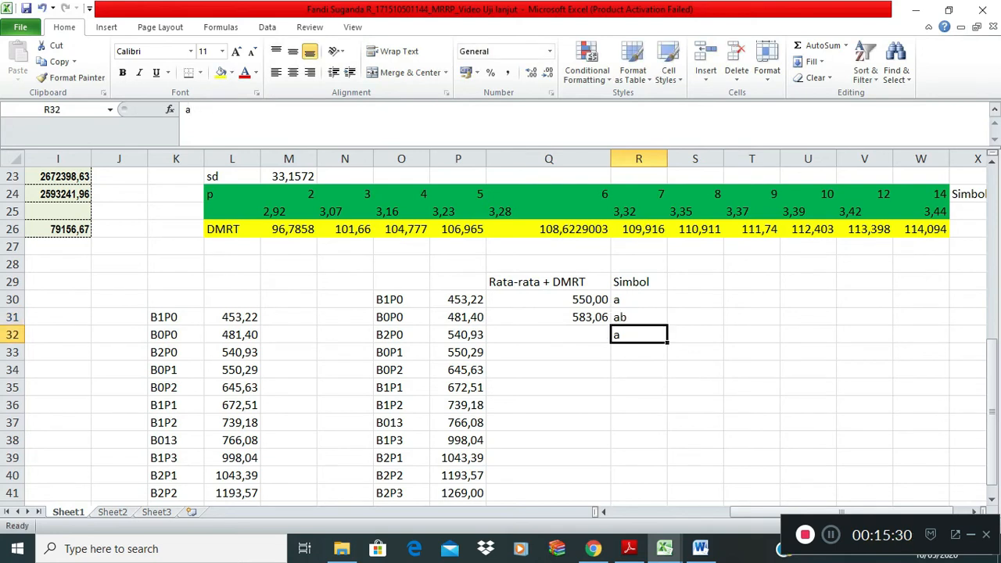
{"action": "type", "text": "b"}
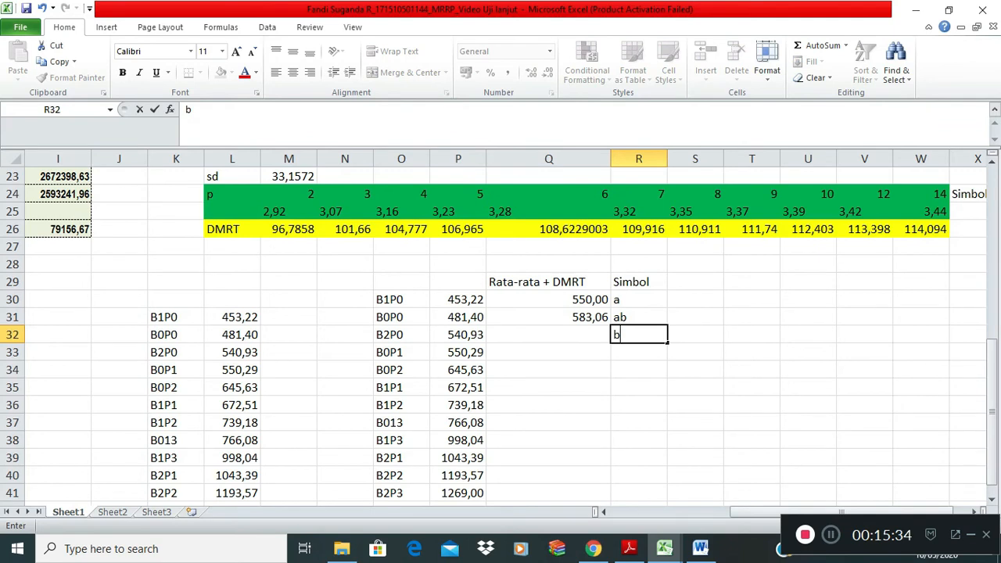
{"action": "key", "text": "Return"}
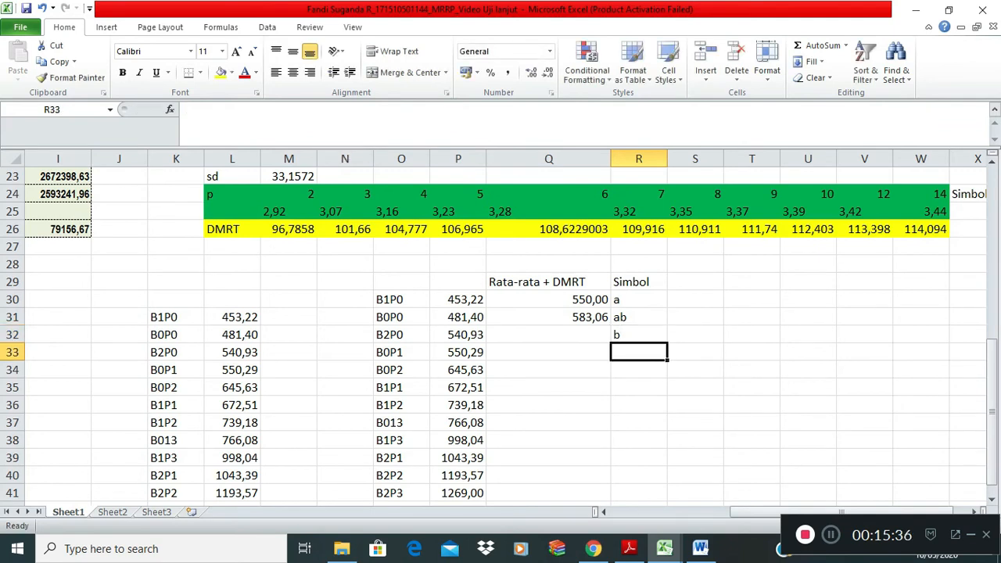
{"action": "left_click", "coordinate": [186, 110]}
{"action": "type", "text": "b"}
{"action": "key", "text": "Return"}
- Add the p 4 DMRT value to the B2P0 average in Q32 with the formula =P32+O26
{"action": "key", "text": "Left"}
{"action": "key", "text": "Up"}
{"action": "key", "text": "Up"}
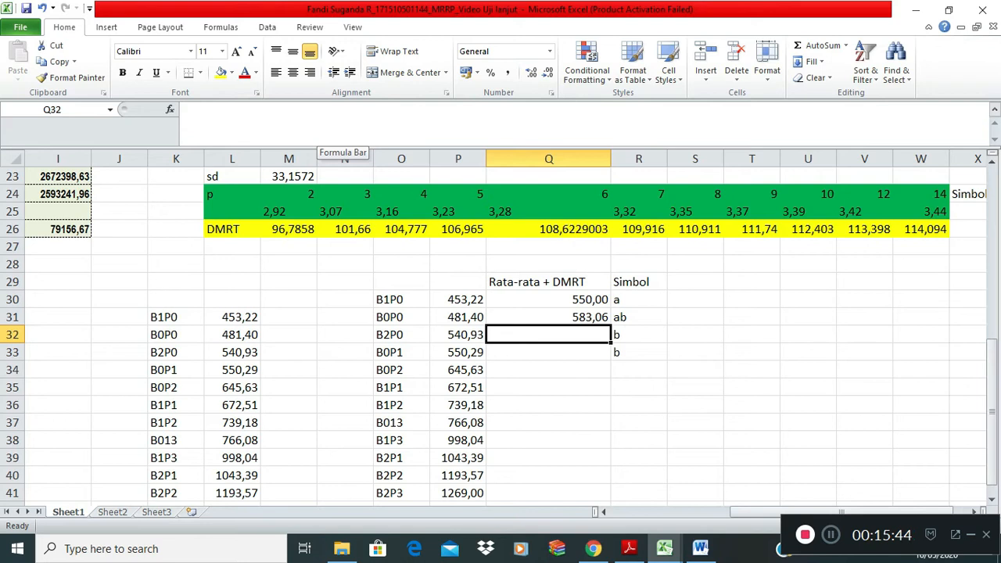
{"action": "type", "text": "="}
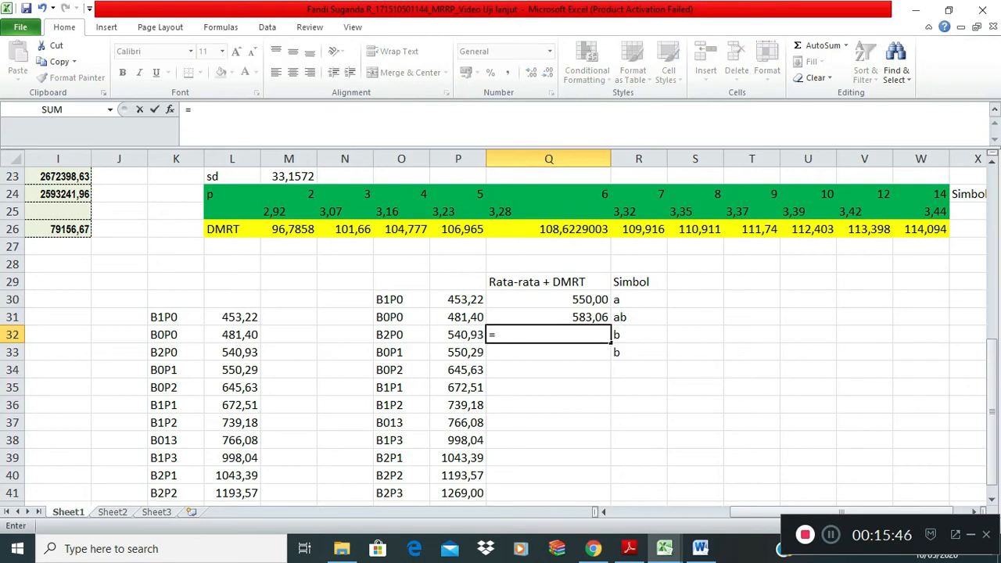
{"action": "key", "text": "Left"}
{"action": "type", "text": "+"}
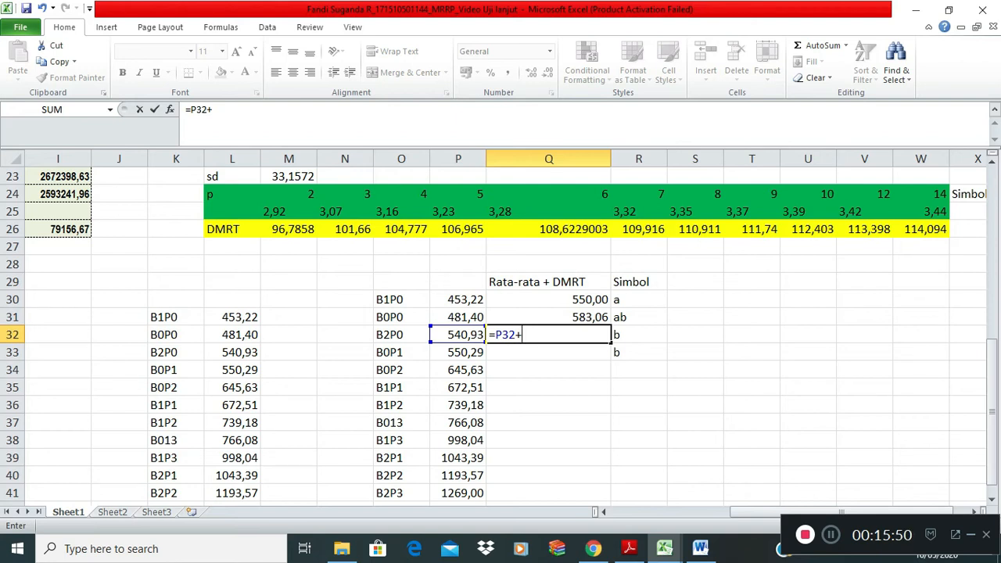
{"action": "left_click", "coordinate": [402, 229]}
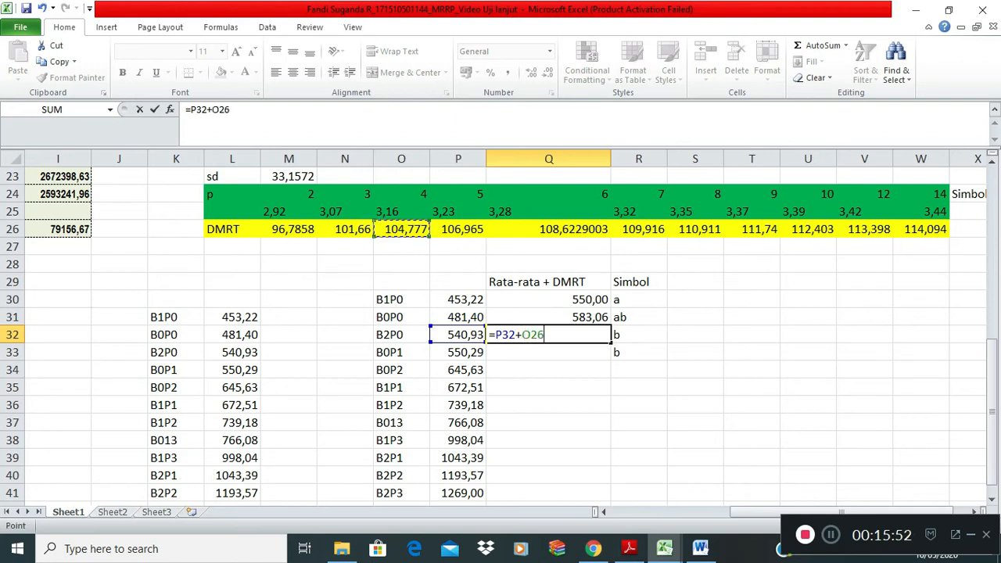
{"action": "key", "text": "Return"}
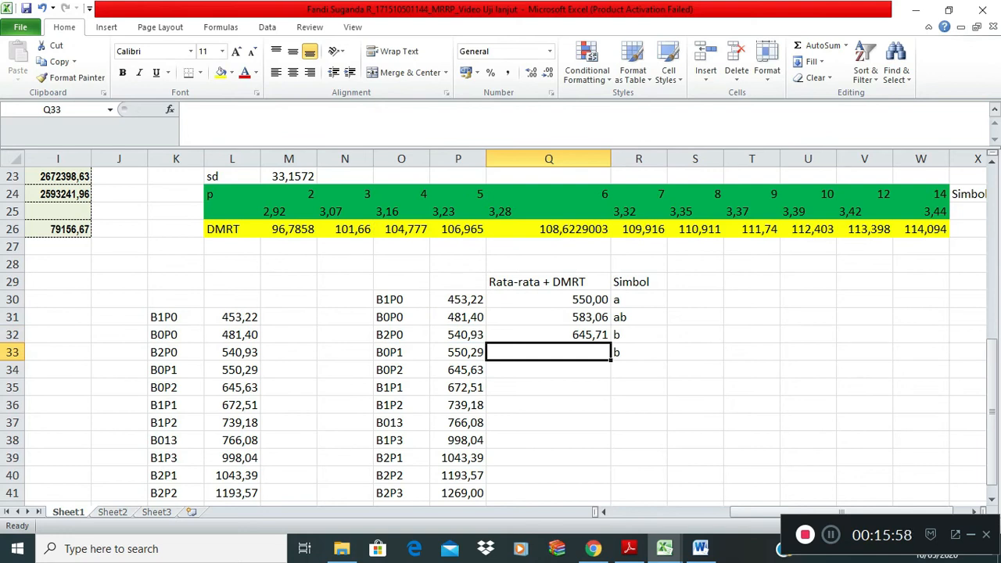
- Change the symbols in R32 and R33 to "bc" and enter "c" for B0P2 in R34
{"action": "left_click", "coordinate": [639, 335]}
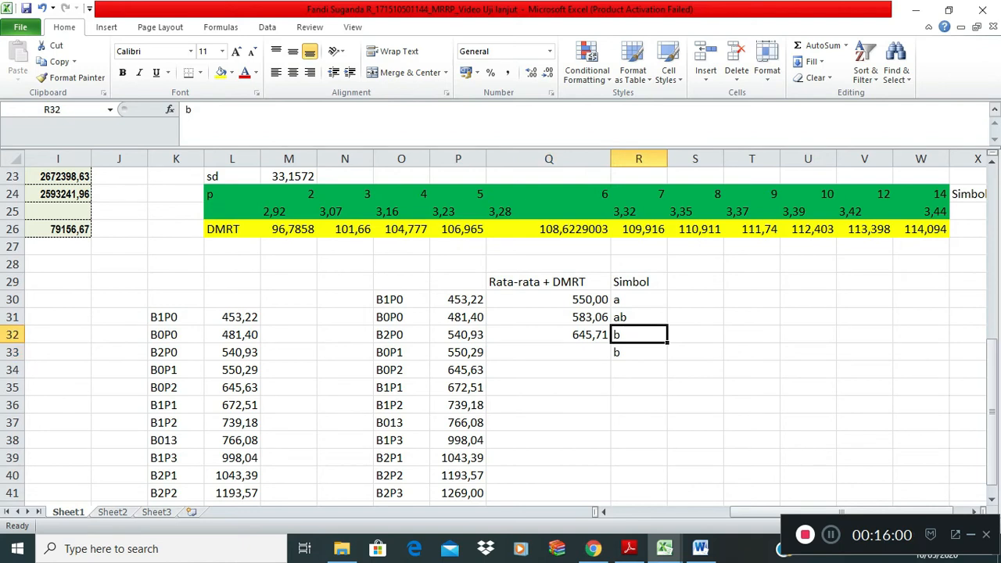
{"action": "key", "text": "F2"}
{"action": "type", "text": "c"}
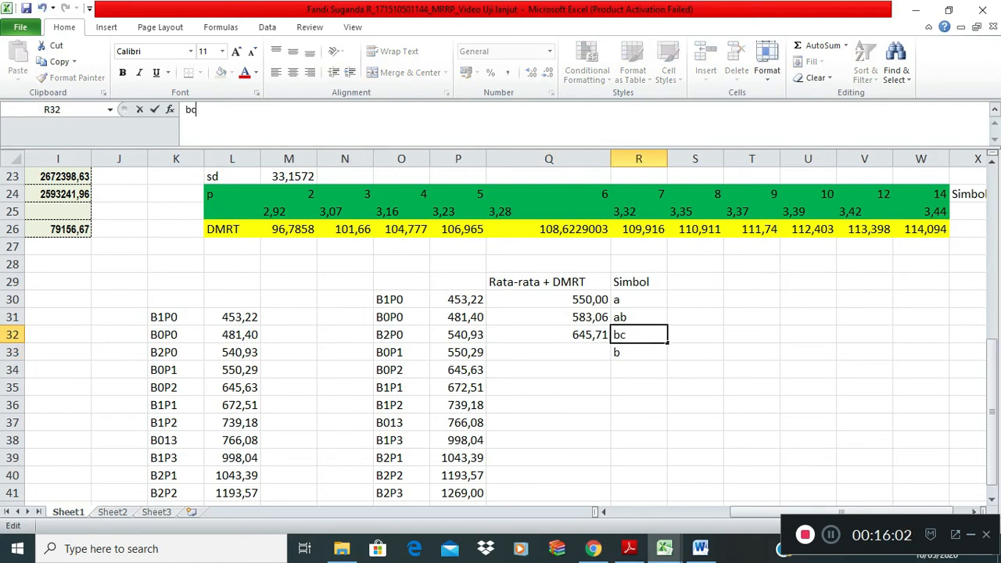
{"action": "key", "text": "Return"}
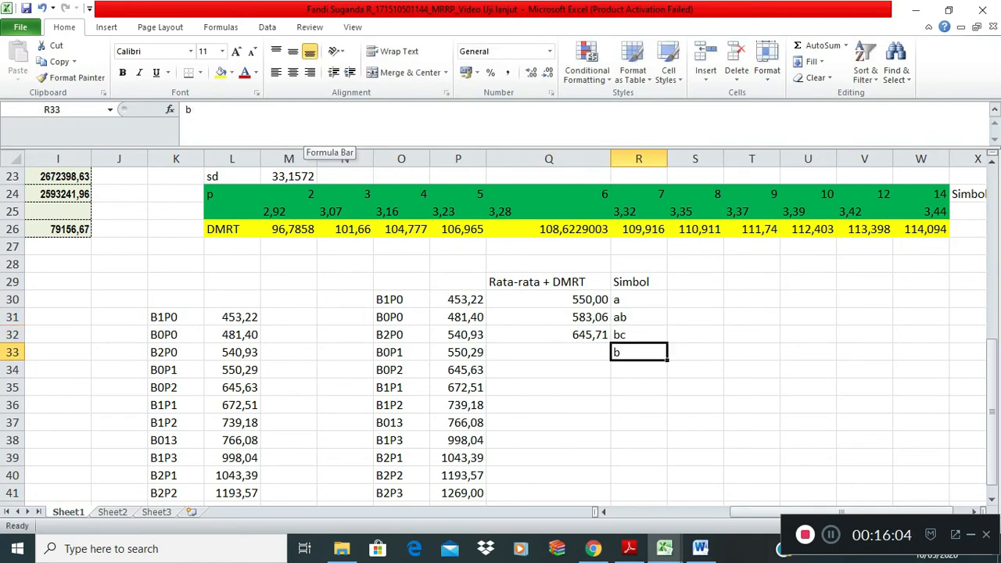
{"action": "key", "text": "F2"}
{"action": "type", "text": "c"}
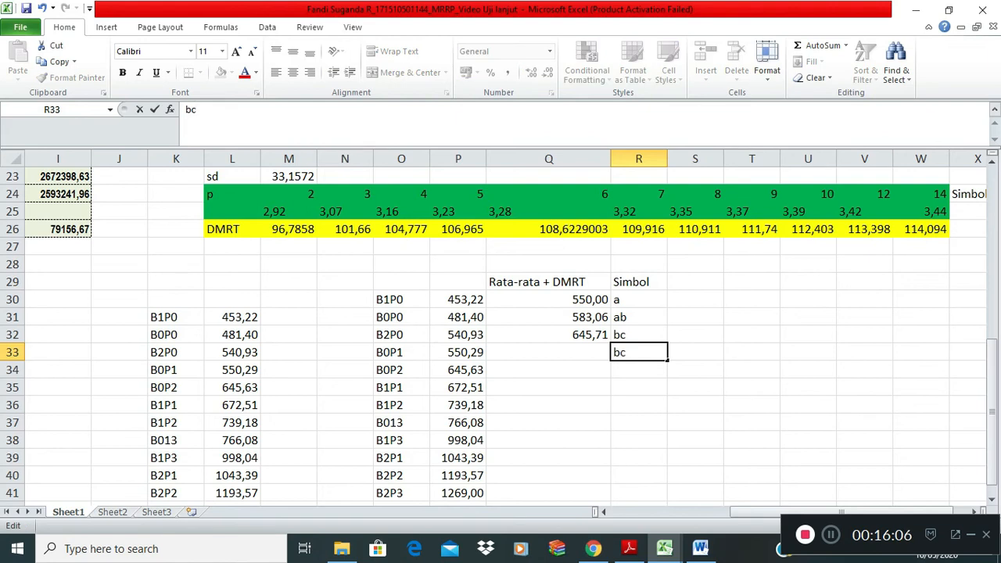
{"action": "key", "text": "Return"}
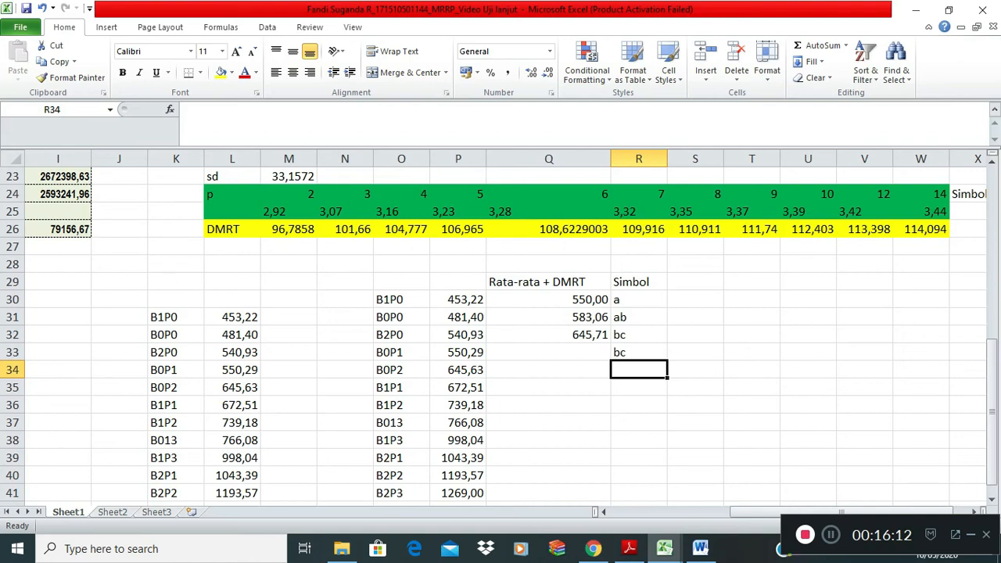
{"action": "type", "text": "c"}
{"action": "key", "text": "Return"}
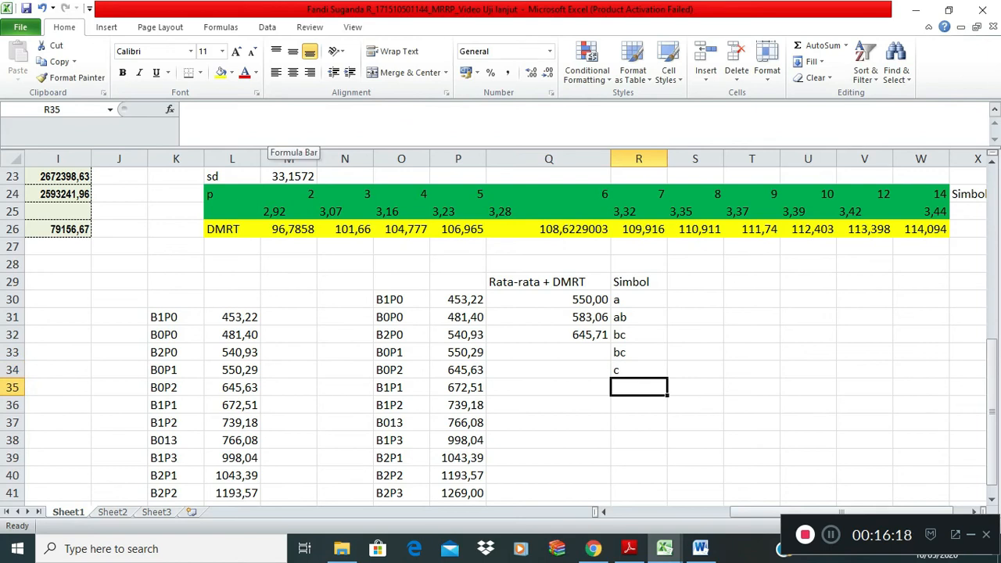
- Add the p 6 DMRT value to the B0P1 average in Q33 with the formula =P33+Q26
{"action": "left_click", "coordinate": [459, 352]}
{"action": "left_click", "coordinate": [547, 352]}
{"action": "type", "text": "="}
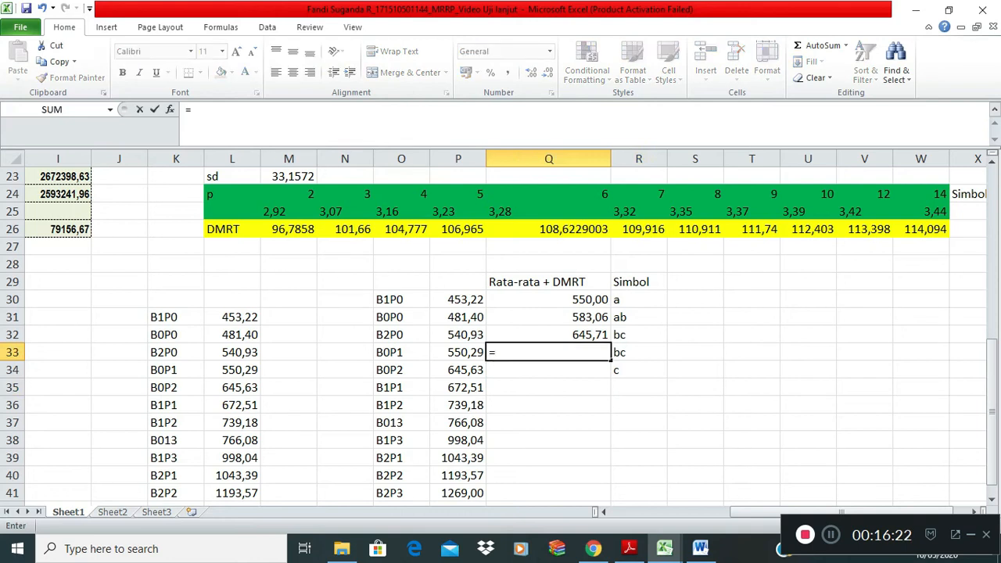
{"action": "left_click", "coordinate": [458, 352]}
{"action": "type", "text": "+"}
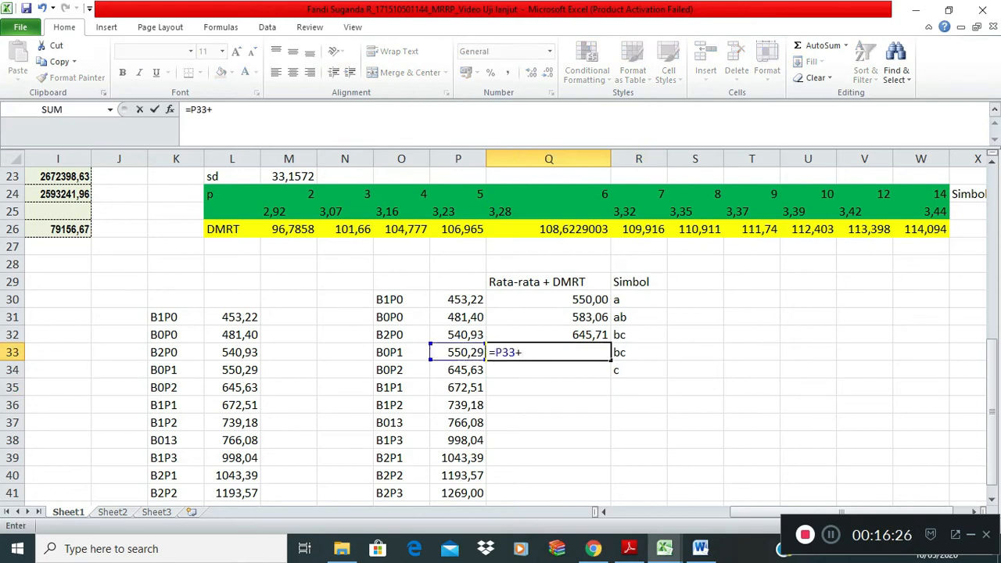
{"action": "left_click", "coordinate": [548, 229]}
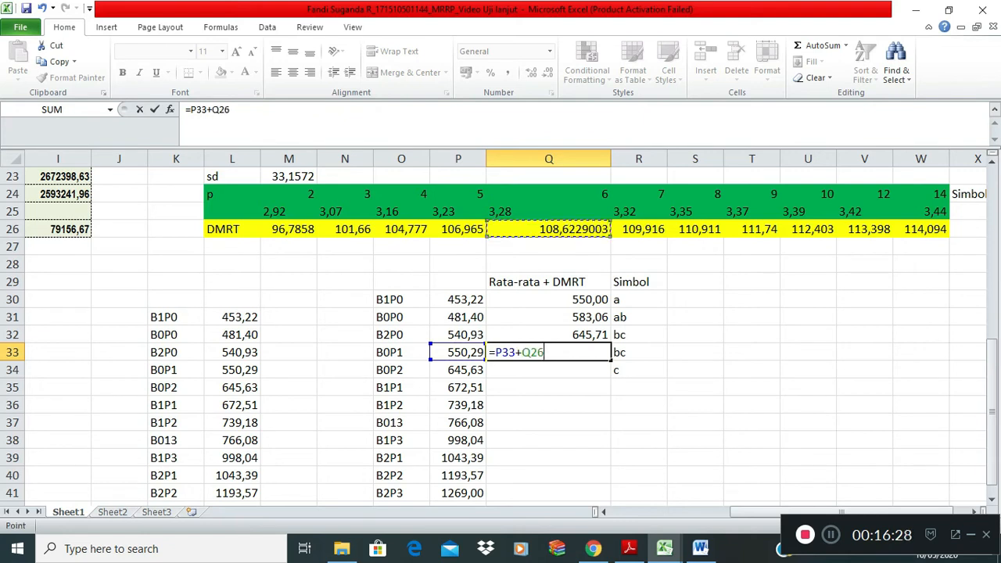
{"action": "key", "text": "Return"}
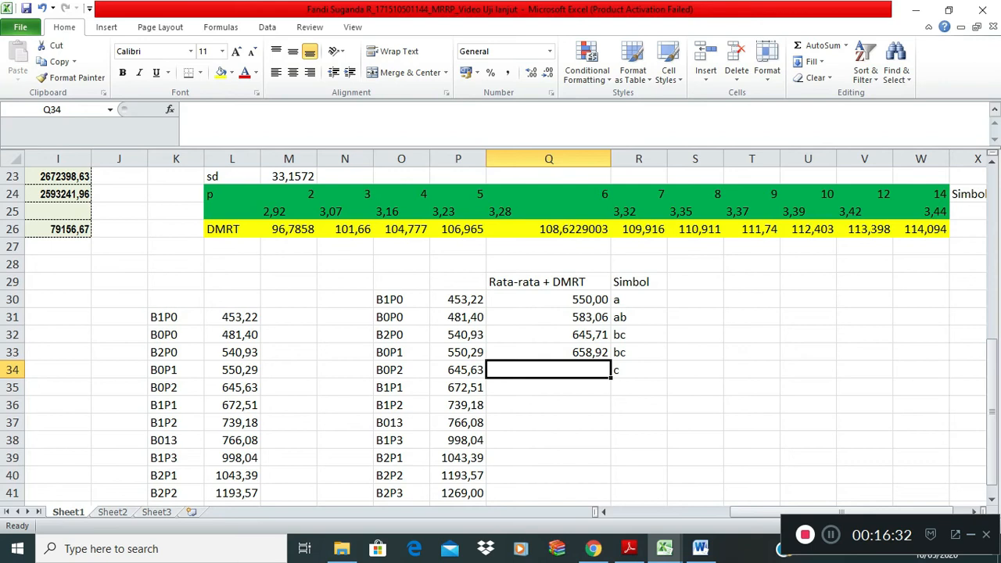
- Change the B0P1 symbol in R33 to "bcd" and the B0P2 symbol in R34 to "cd"
{"action": "key", "text": "Right"}
{"action": "key", "text": "Up"}
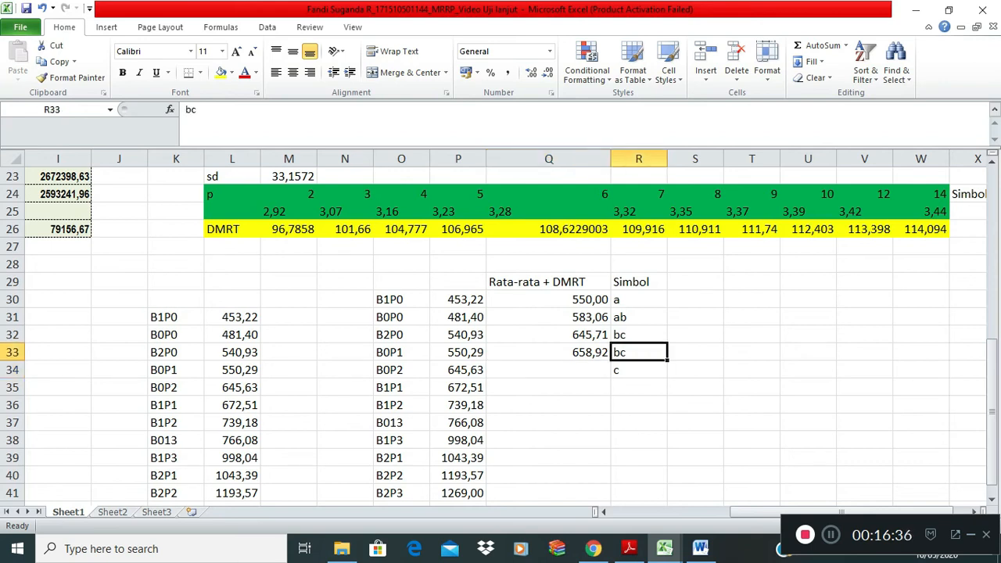
{"action": "key", "text": "F2"}
{"action": "type", "text": "d"}
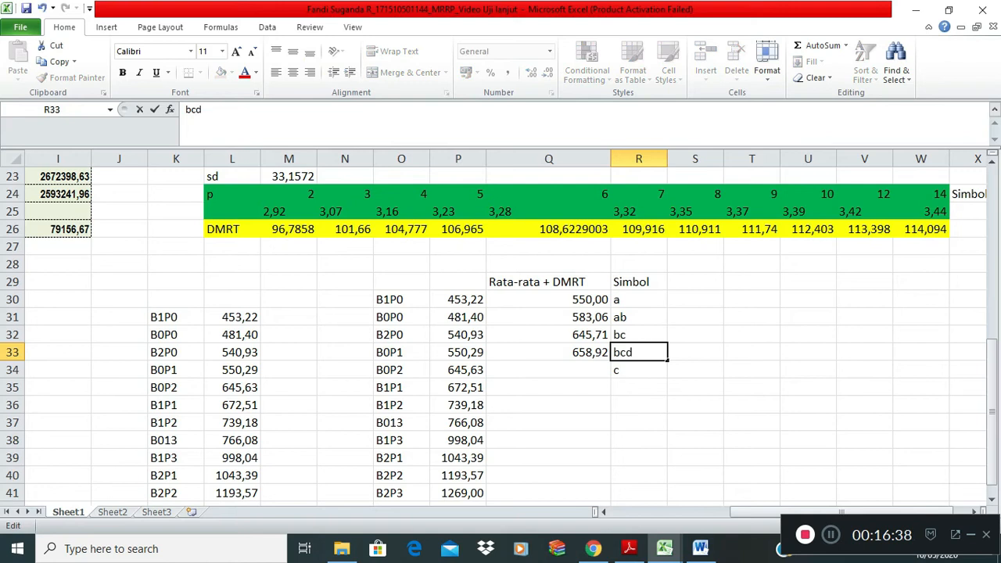
{"action": "key", "text": "Return"}
{"action": "key", "text": "F2"}
{"action": "type", "text": "d"}
{"action": "key", "text": "Return"}
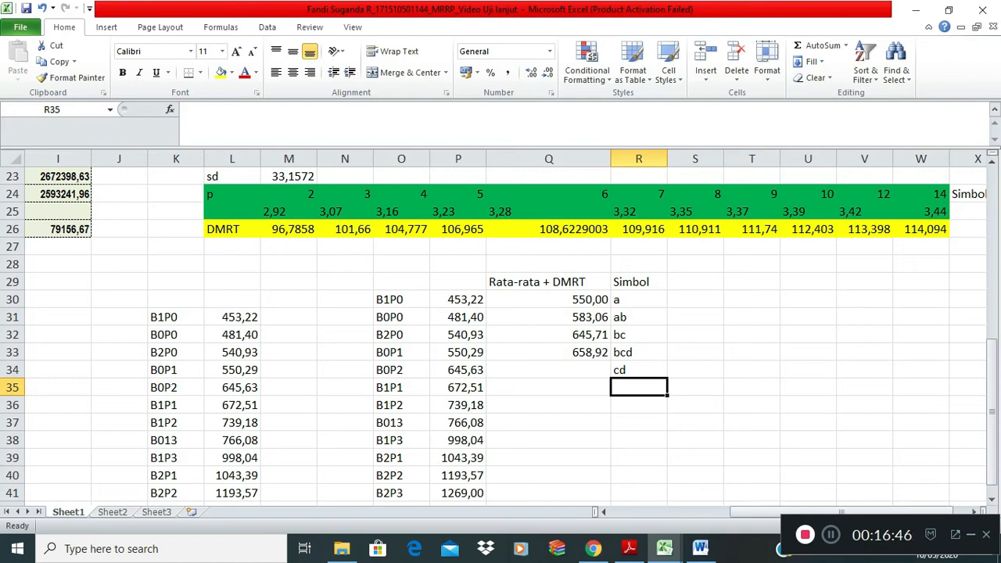
- Add the p 7 DMRT value to the B0P2 average in Q34 with the formula =P34+R26
{"action": "left_click", "coordinate": [548, 370]}
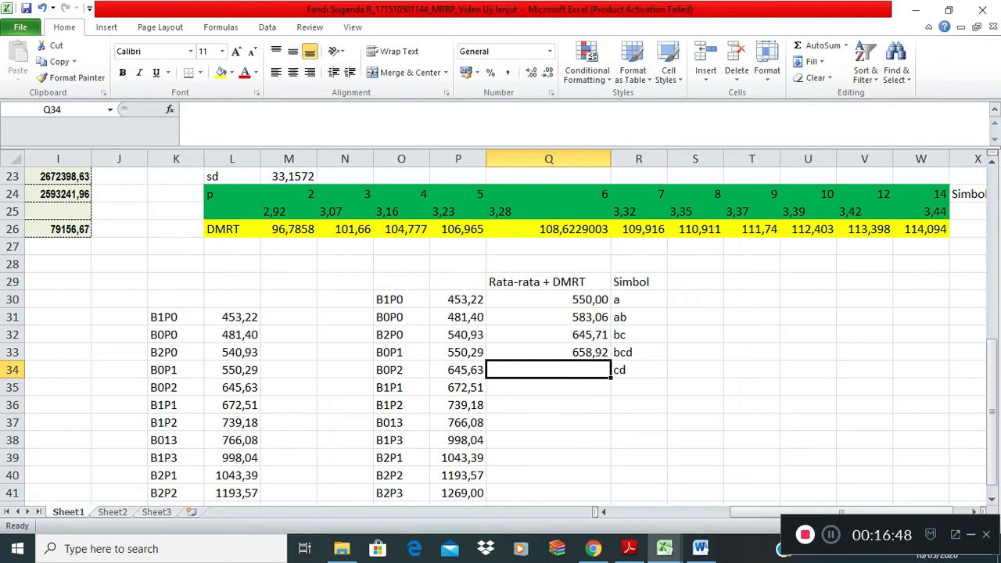
{"action": "type", "text": "="}
{"action": "key", "text": "Left"}
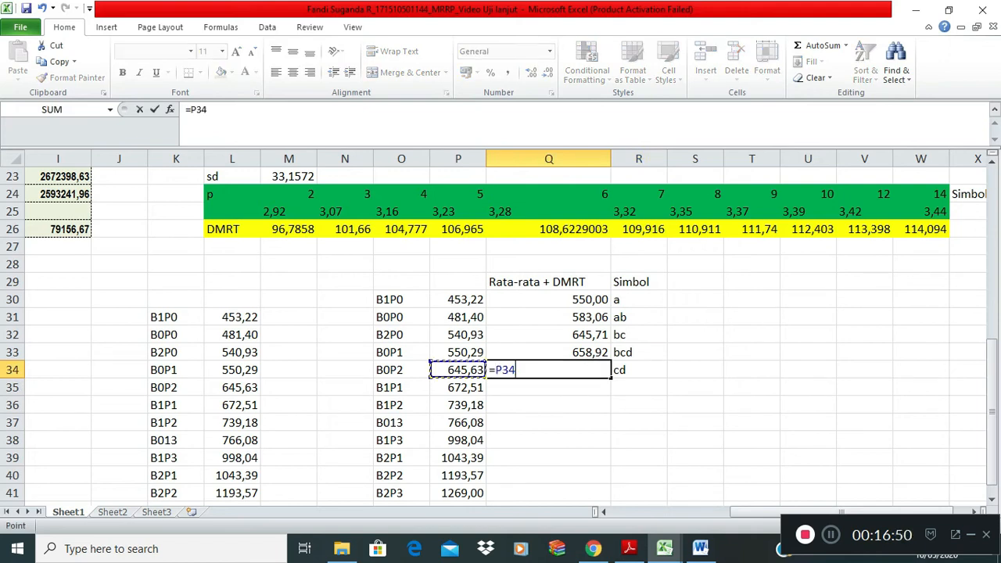
{"action": "type", "text": "+"}
{"action": "left_click", "coordinate": [638, 229]}
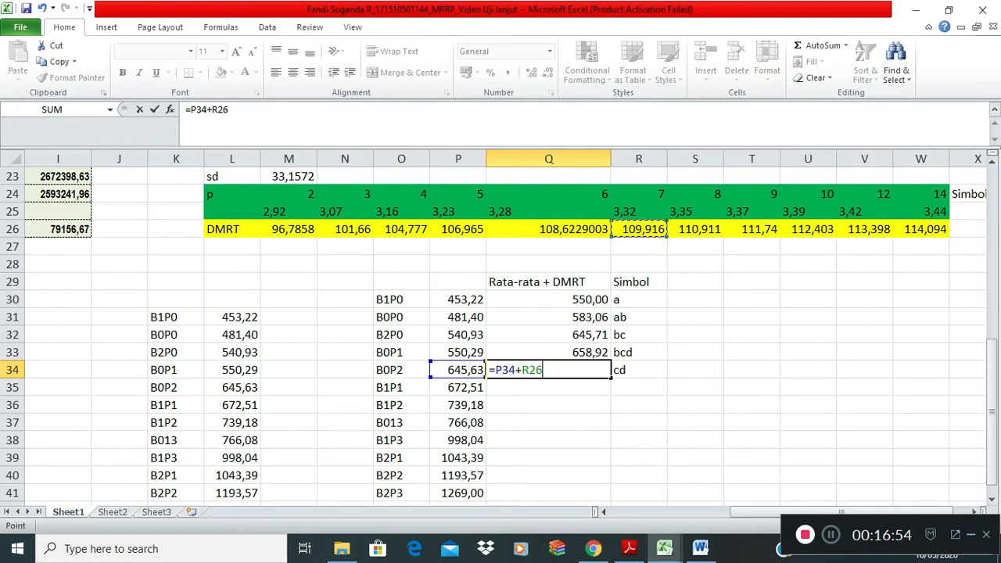
{"action": "key", "text": "Return"}
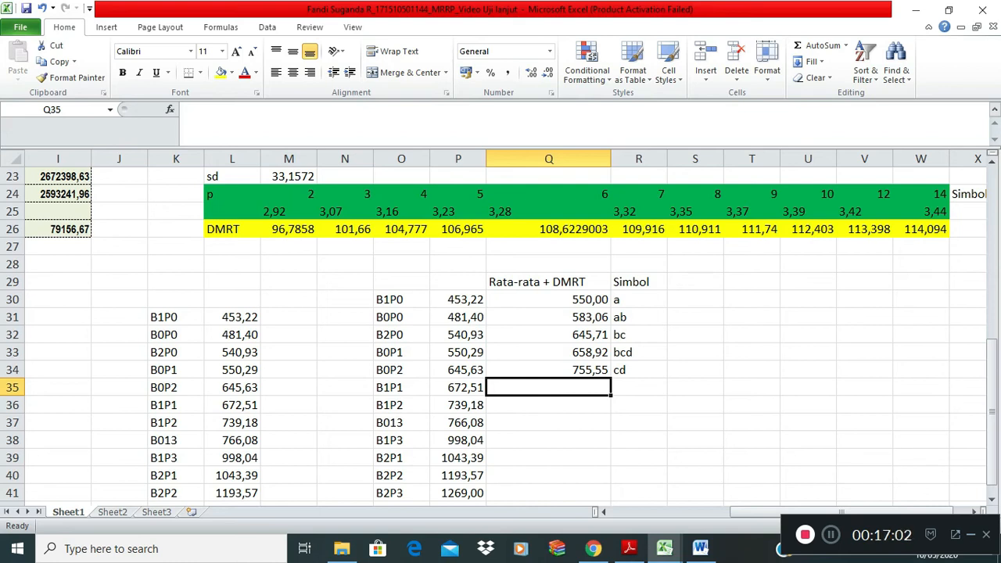
- Clear the formula from Q33, the Rata-rata + DMRT cell of treatment B0P1
{"action": "left_click", "coordinate": [548, 353]}
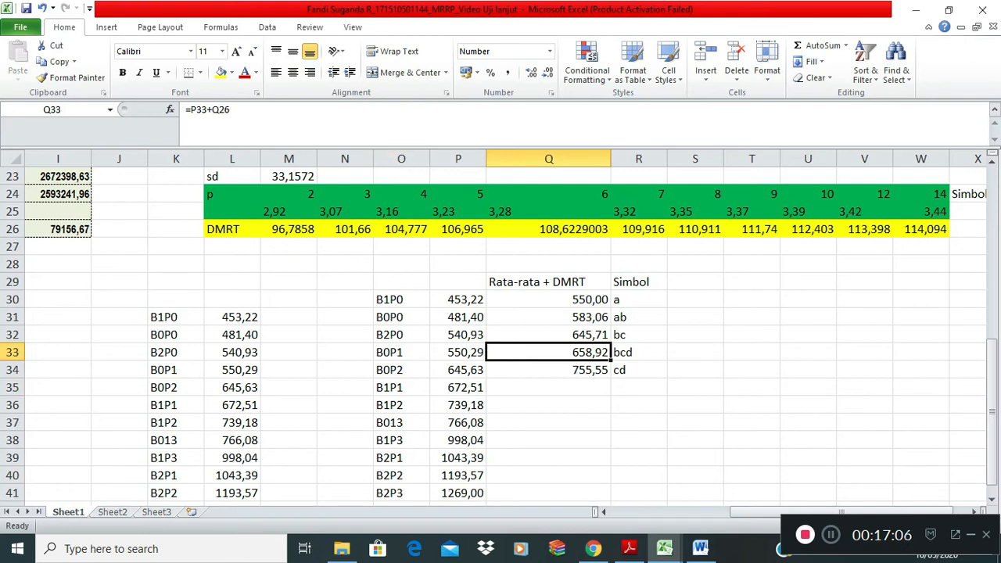
{"action": "key", "text": "F2"}
{"action": "key", "text": "BackSpace"}
{"action": "key", "text": "BackSpace"}
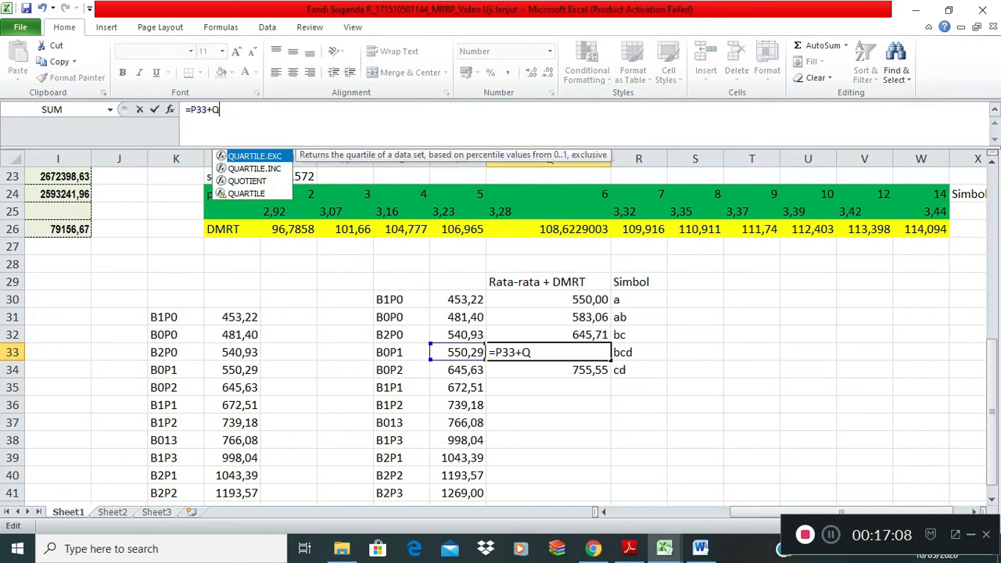
{"action": "key", "text": "BackSpace"}
{"action": "key", "text": "BackSpace"}
{"action": "key", "text": "BackSpace"}
{"action": "key", "text": "BackSpace"}
{"action": "key", "text": "BackSpace"}
{"action": "key", "text": "BackSpace"}
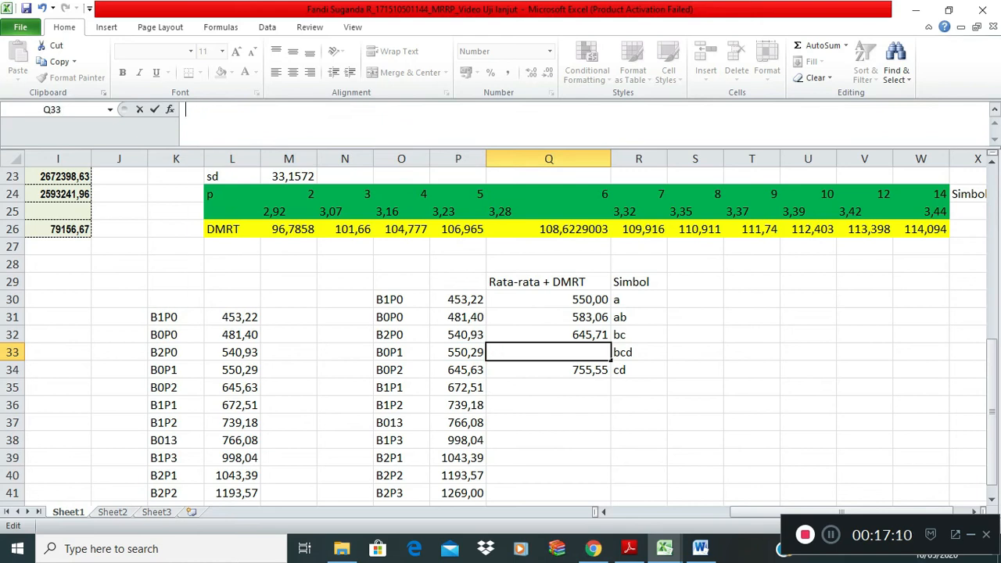
{"action": "key", "text": "Escape"}
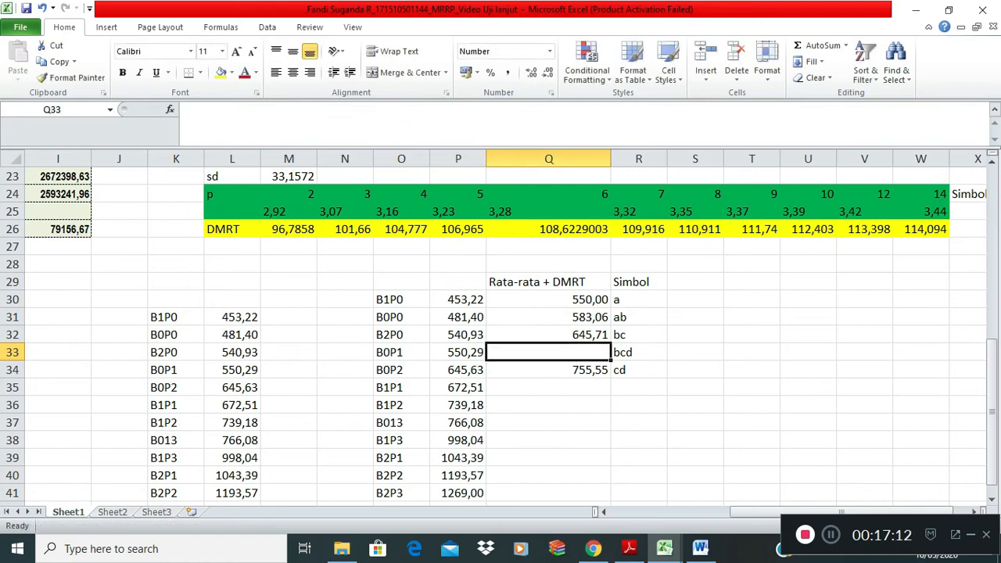
- Add the p 5 DMRT value to the B0P1 average in Q33 with the formula =P33+P26
{"action": "key", "text": "Up"}
{"action": "key", "text": "Down"}
{"action": "type", "text": "="}
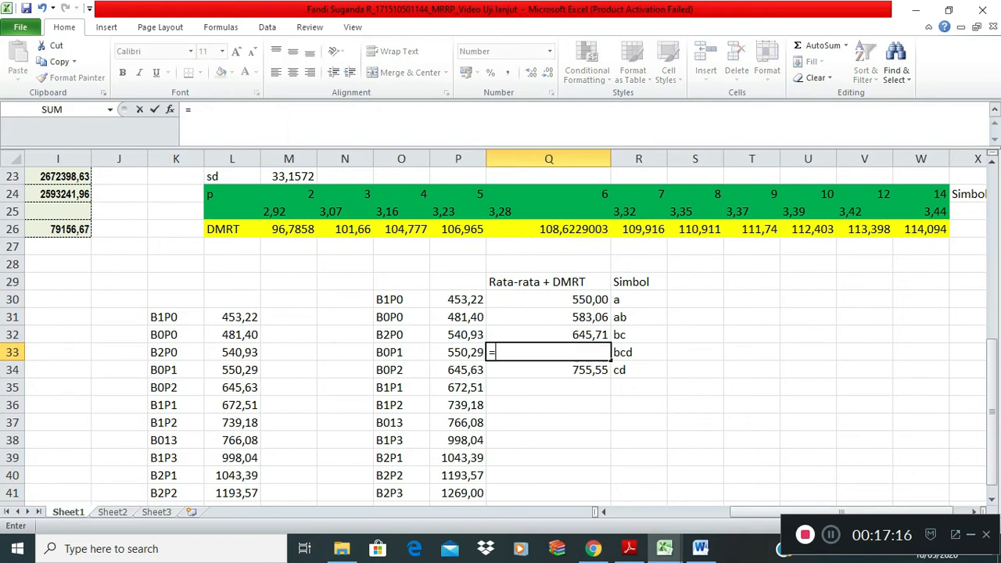
{"action": "key", "text": "Left"}
{"action": "type", "text": "+"}
{"action": "left_click", "coordinate": [458, 229]}
{"action": "key", "text": "Return"}
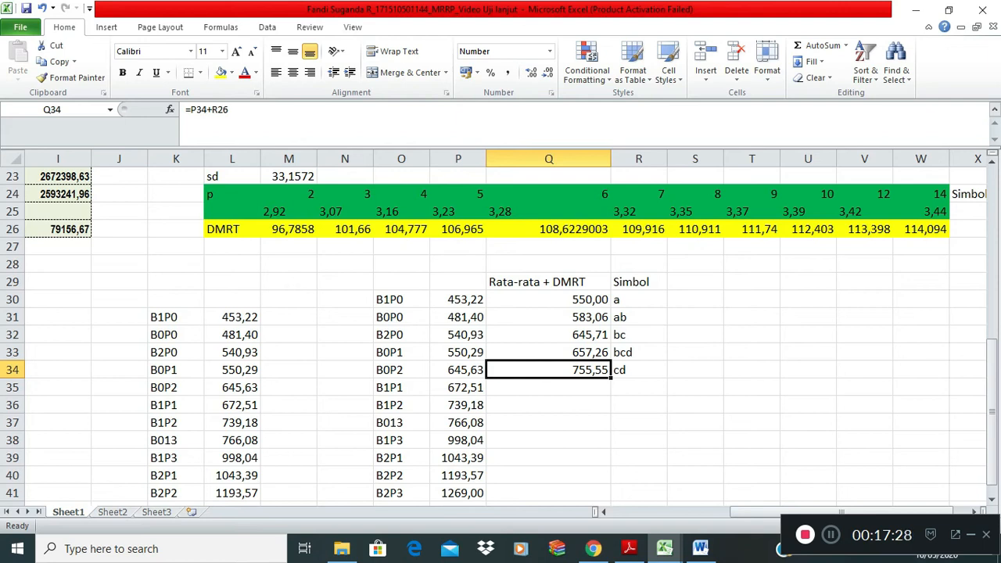
- Replace the B0P2 formula in Q34 with =P34+Q26, using the p 6 DMRT value
{"action": "key", "text": "Delete"}
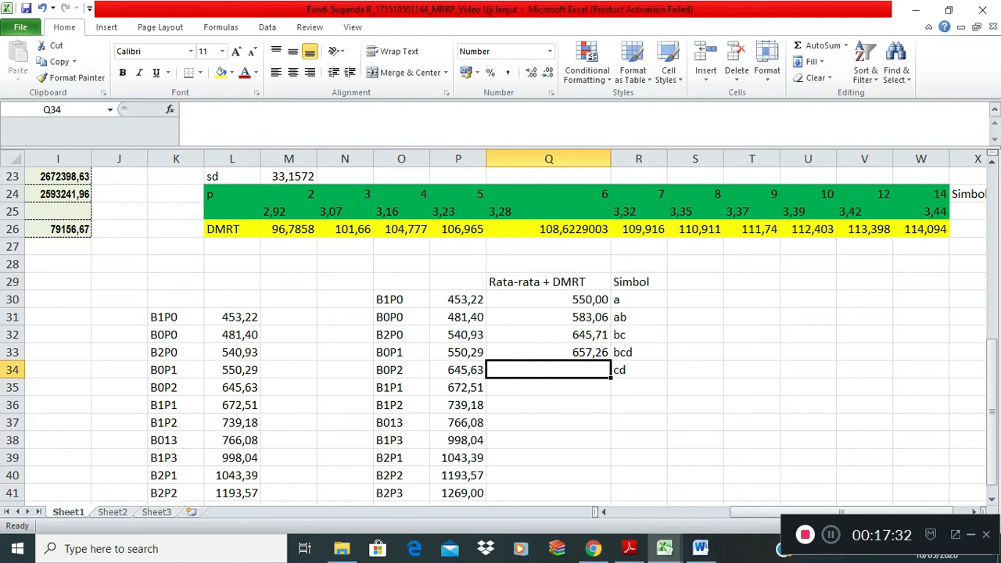
{"action": "left_click", "coordinate": [639, 387]}
{"action": "left_click", "coordinate": [548, 370]}
{"action": "type", "text": "="}
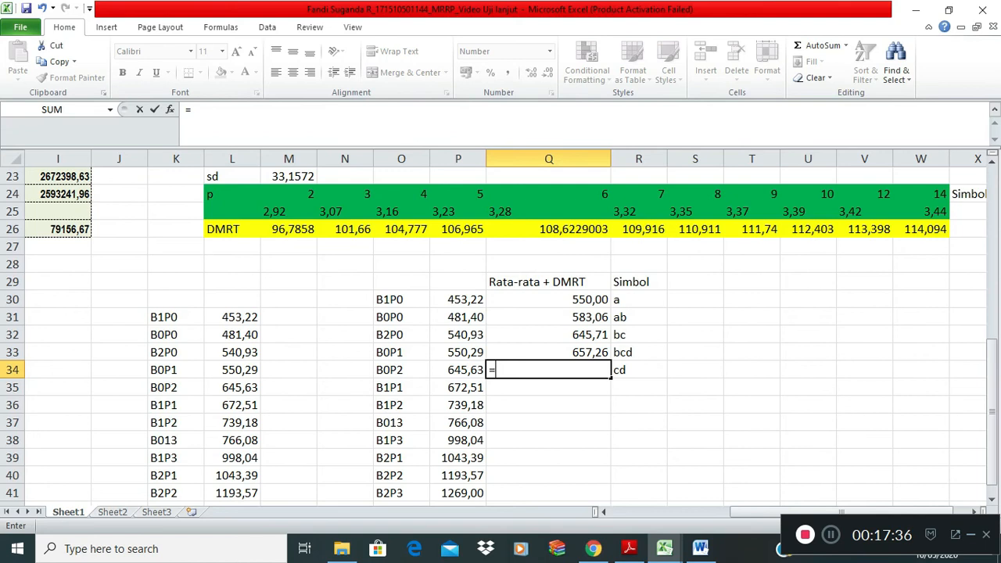
{"action": "key", "text": "Left"}
{"action": "type", "text": "+"}
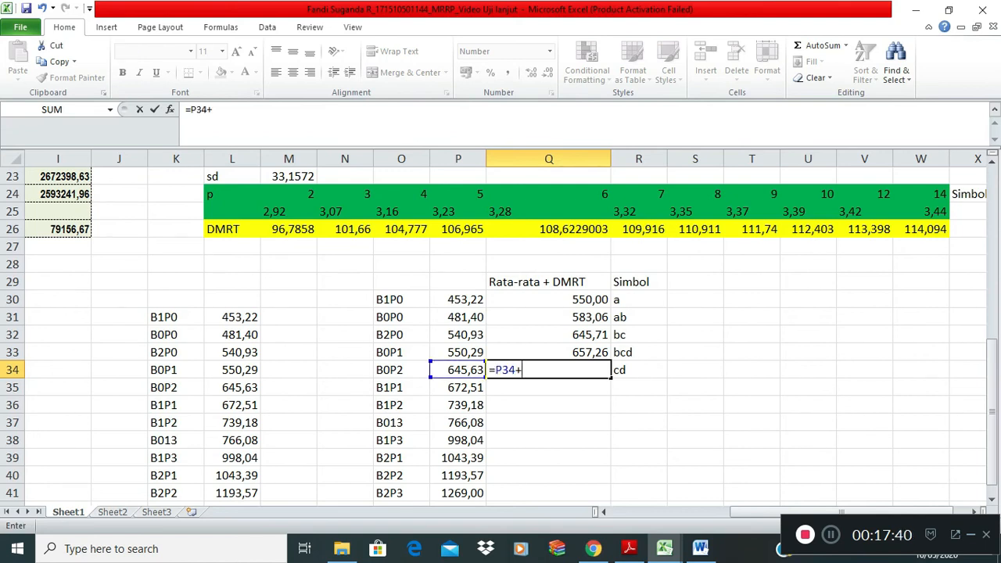
{"action": "left_click", "coordinate": [548, 229]}
{"action": "key", "text": "Return"}
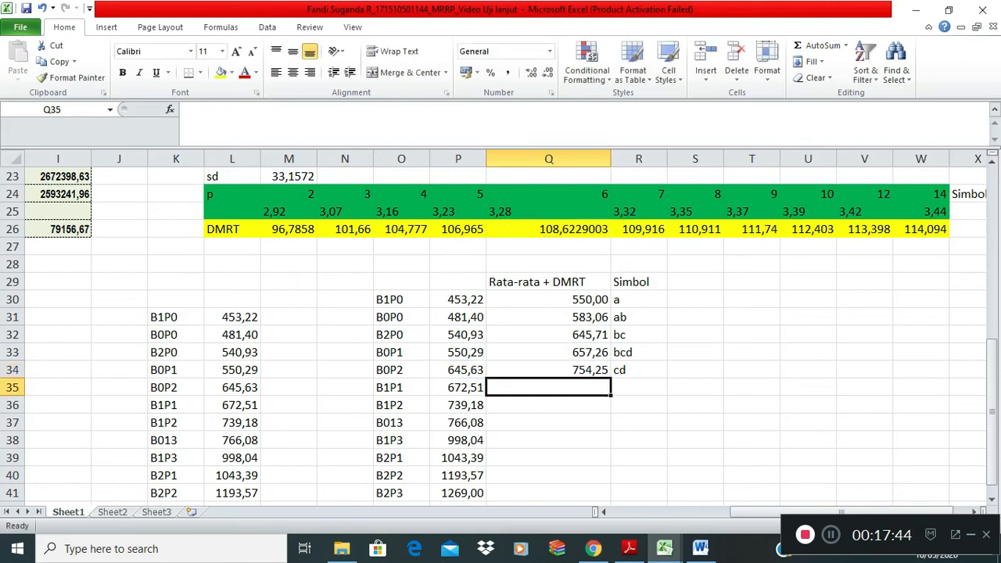
- Change the B0P2 symbol in R34 to "cde" and enter "e" for B1P1 and B1P2 in R35 and R36
{"action": "left_click", "coordinate": [639, 369]}
{"action": "key", "text": "F2"}
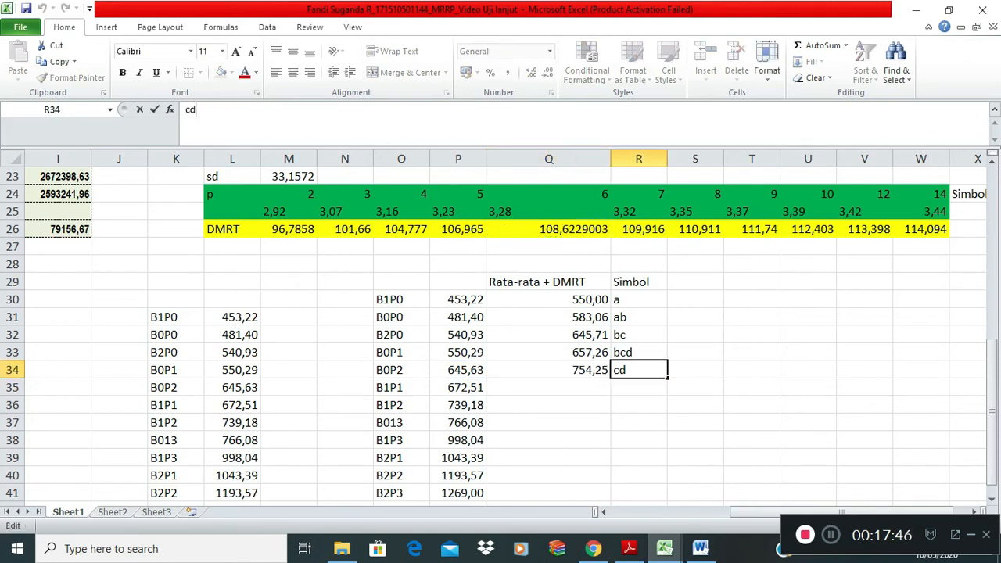
{"action": "type", "text": "e"}
{"action": "key", "text": "Return"}
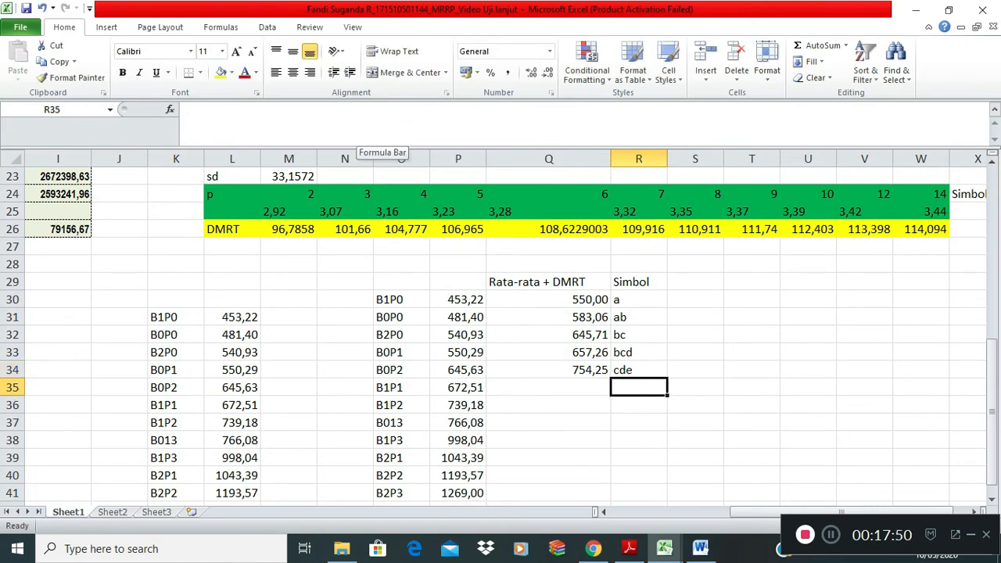
{"action": "type", "text": "e"}
{"action": "key", "text": "Return"}
{"action": "type", "text": "e"}
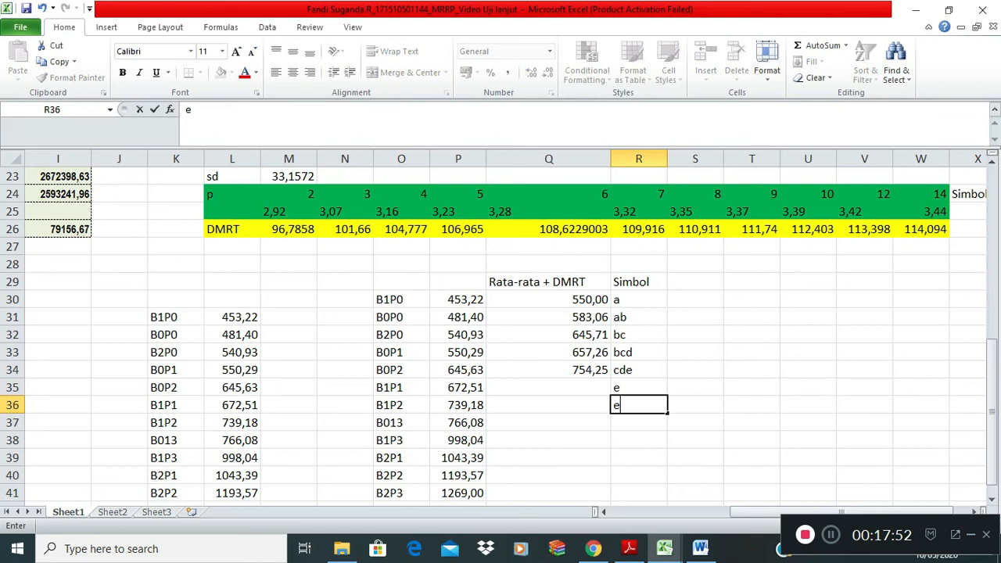
{"action": "key", "text": "Return"}
- Add the p 7 DMRT value to the B1P1 average in Q35 with the formula =P35+R26
{"action": "key", "text": "Left"}
{"action": "key", "text": "Left"}
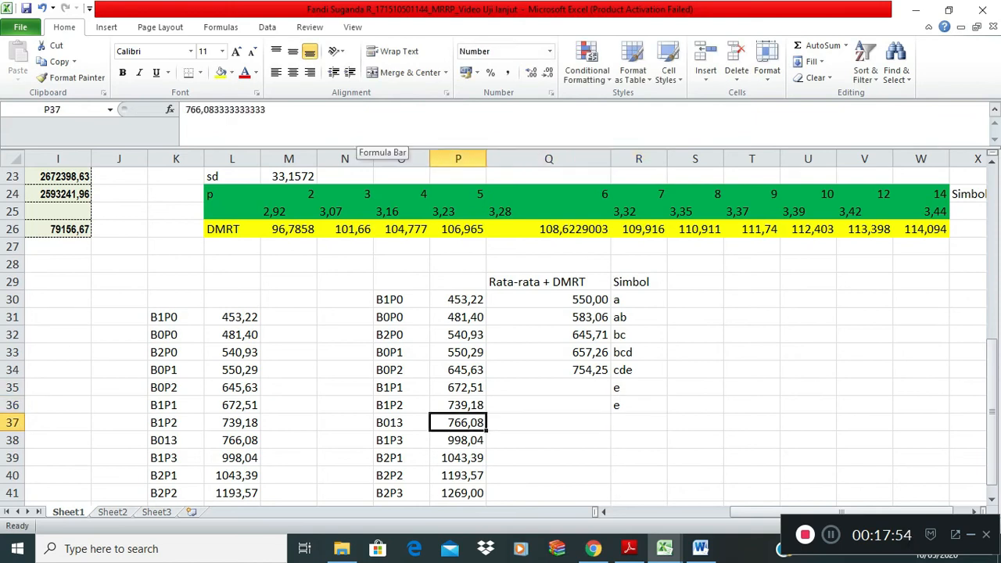
{"action": "key", "text": "Up"}
{"action": "key", "text": "Up"}
{"action": "key", "text": "Right"}
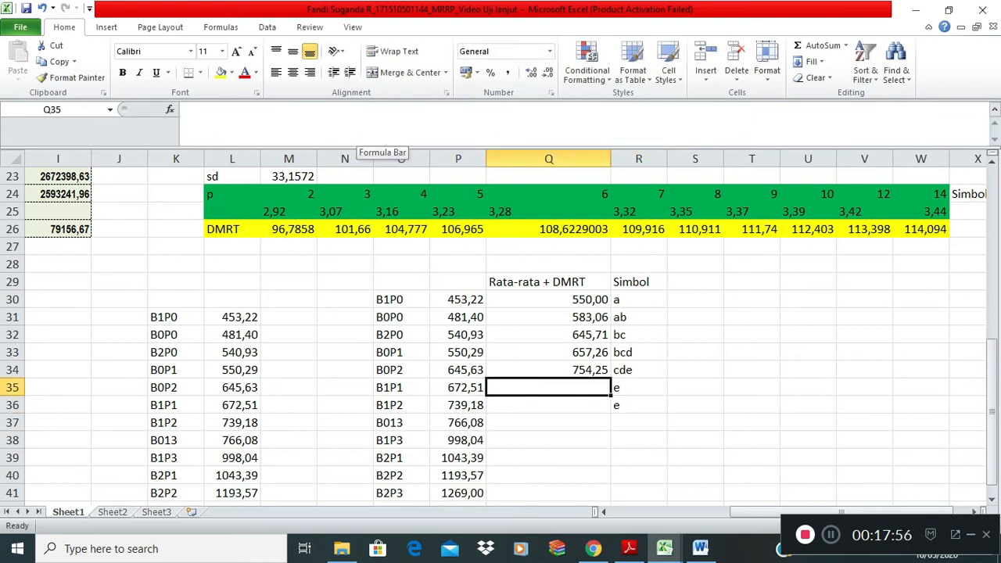
{"action": "type", "text": "="}
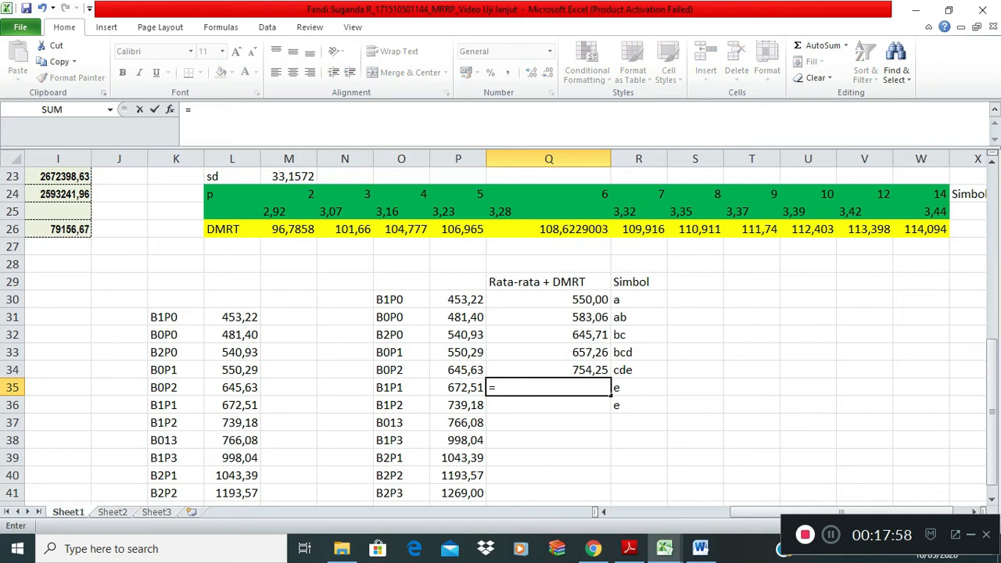
{"action": "key", "text": "Left"}
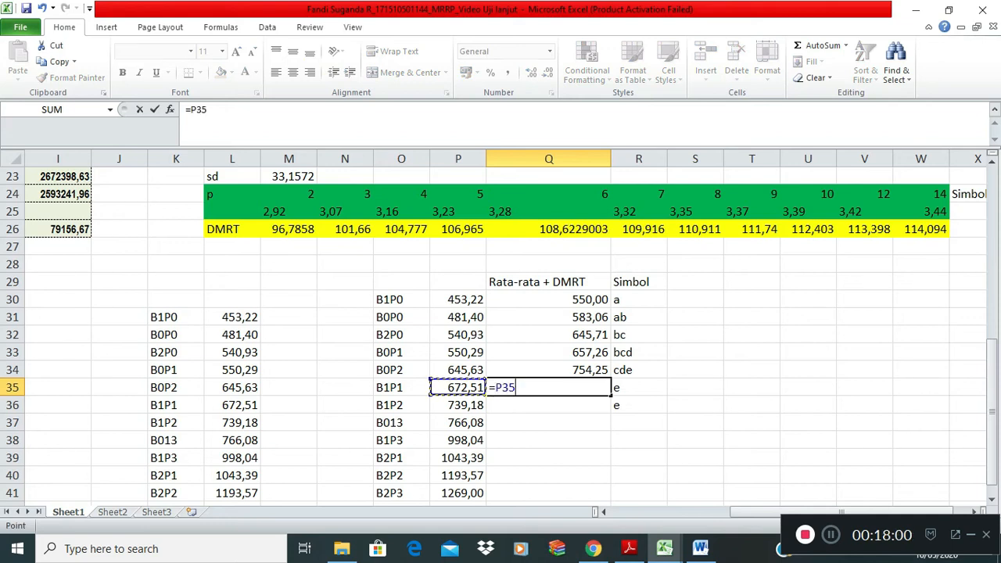
{"action": "type", "text": "+"}
{"action": "left_click", "coordinate": [637, 229]}
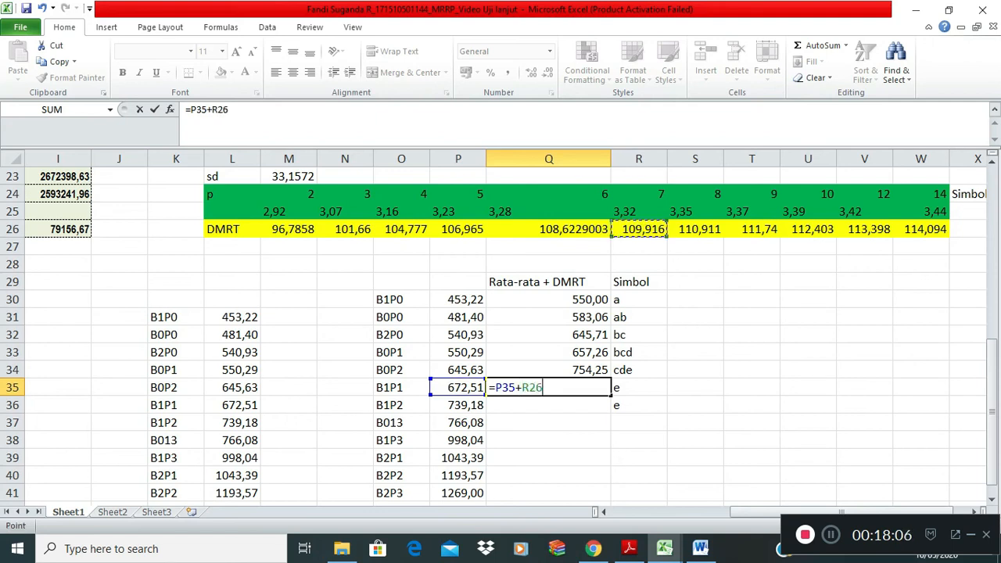
{"action": "key", "text": "Return"}
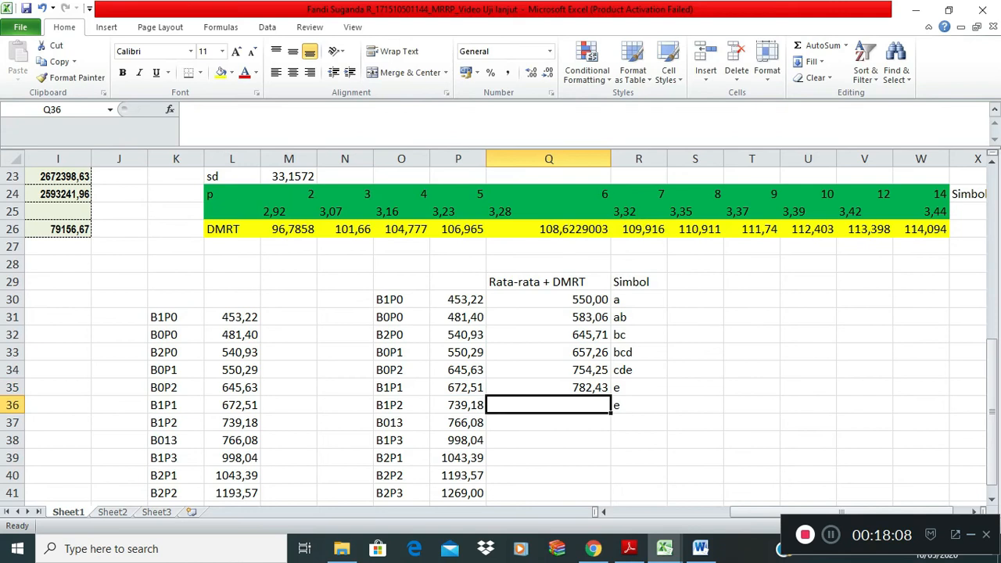
- Change the B1P1 and B1P2 symbols in R35 and R36 to "ef" and enter "f" for B013 in R37
{"action": "left_click", "coordinate": [548, 370]}
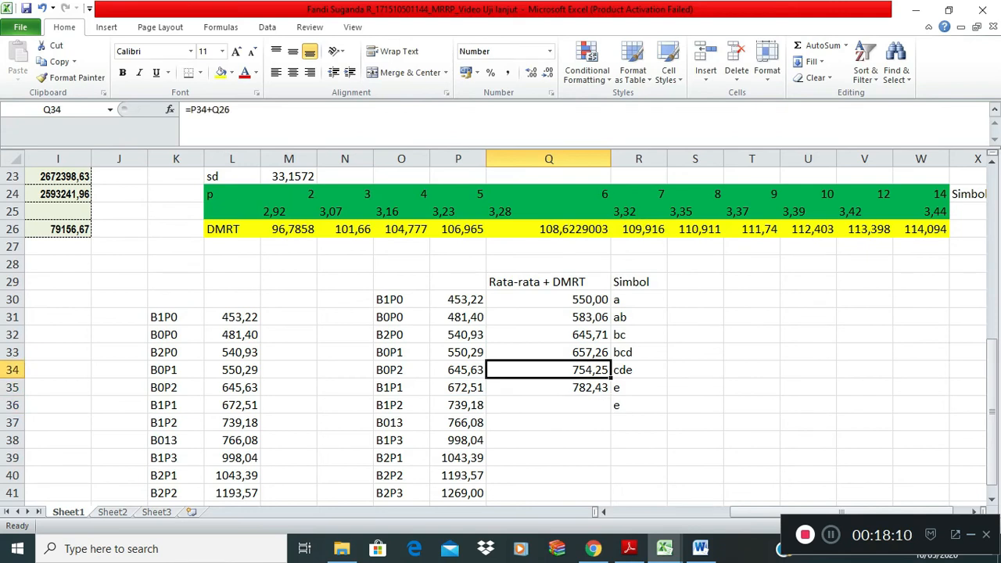
{"action": "left_click", "coordinate": [549, 388]}
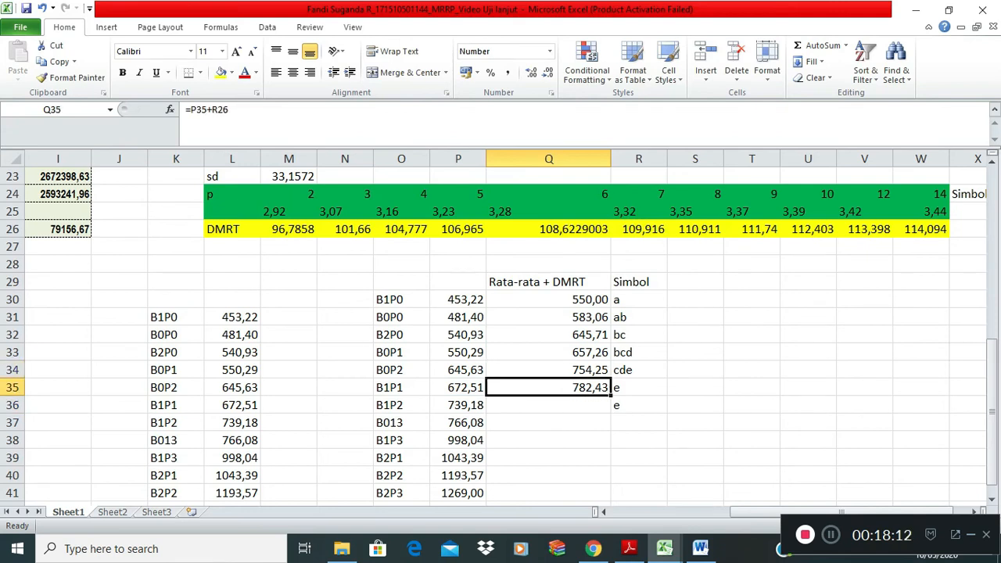
{"action": "left_click", "coordinate": [638, 388]}
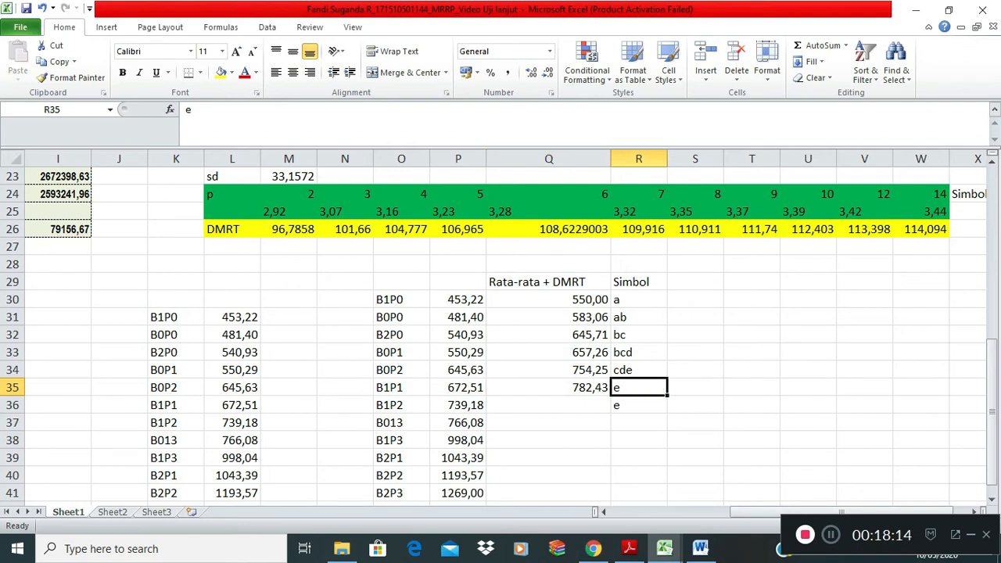
{"action": "left_click", "coordinate": [192, 110]}
{"action": "type", "text": "f"}
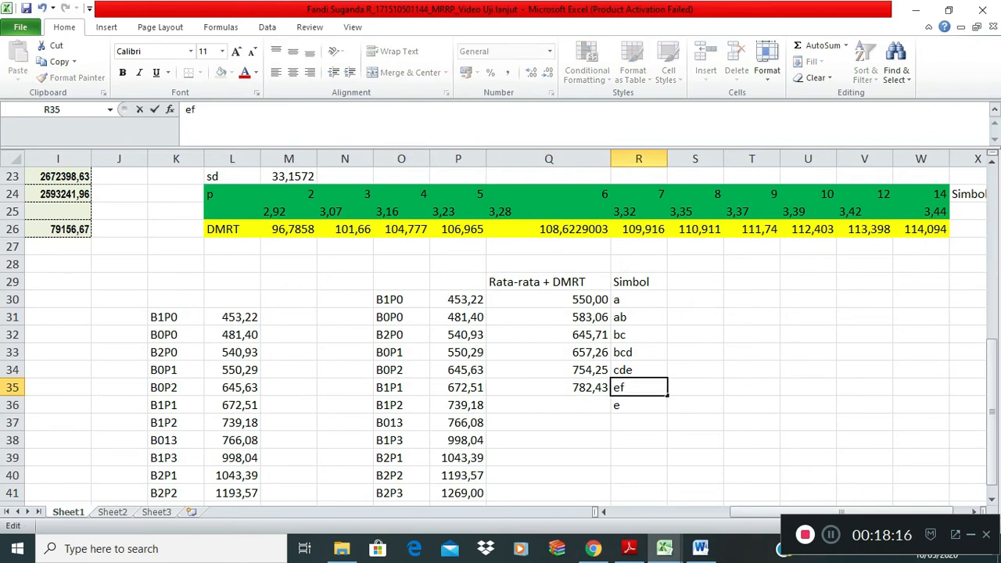
{"action": "key", "text": "Return"}
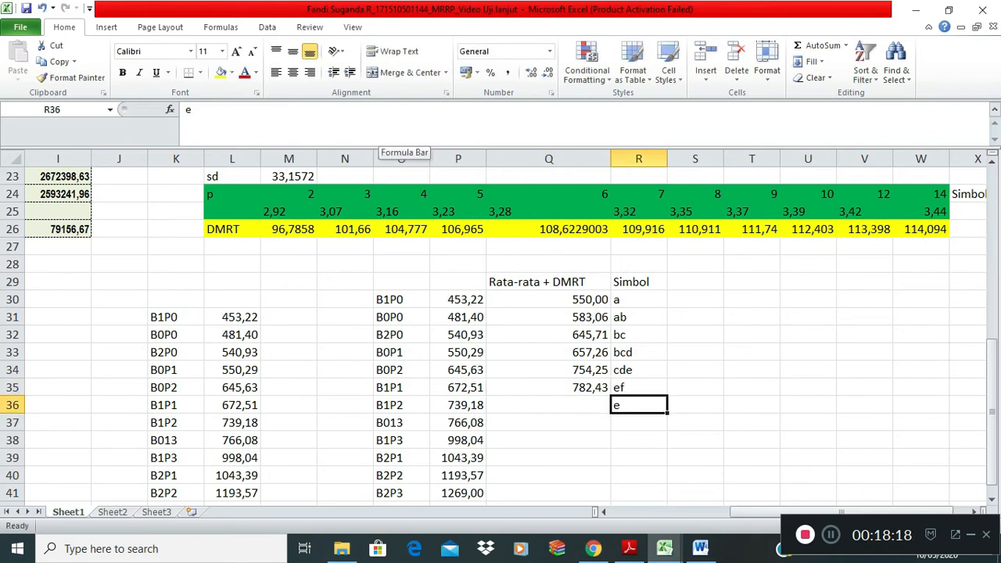
{"action": "type", "text": "f"}
{"action": "key", "text": "BackSpace"}
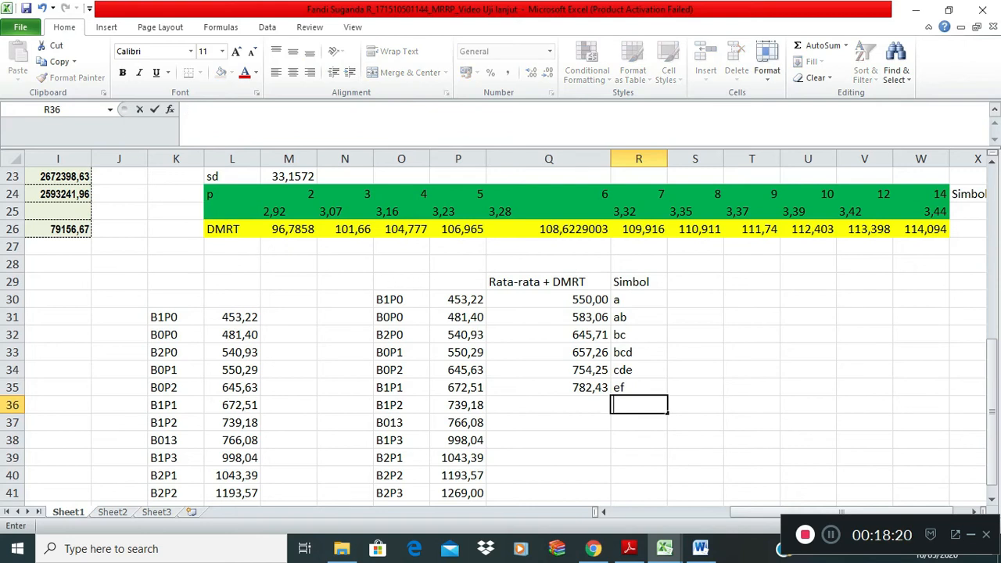
{"action": "type", "text": "ef"}
{"action": "key", "text": "Return"}
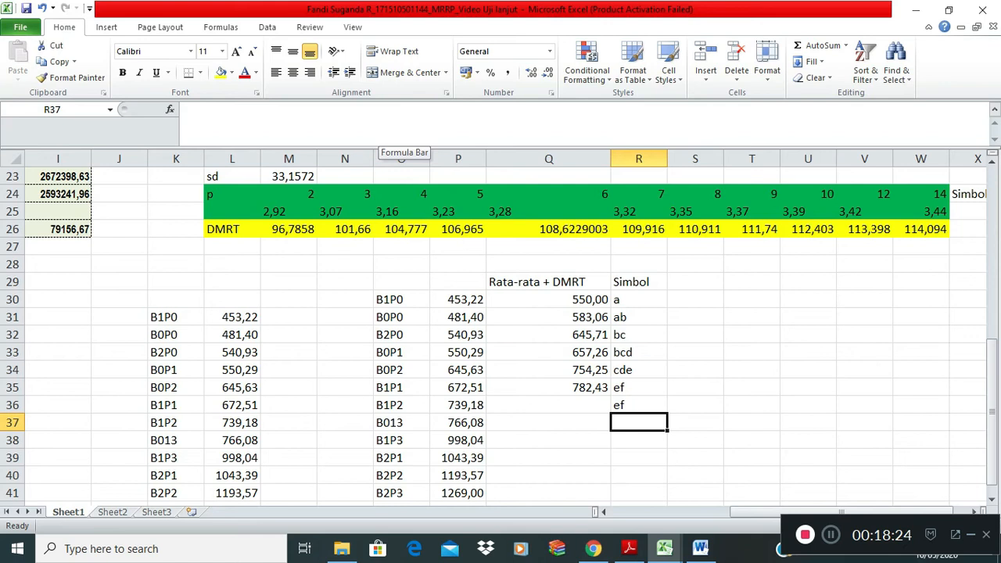
{"action": "type", "text": "f"}
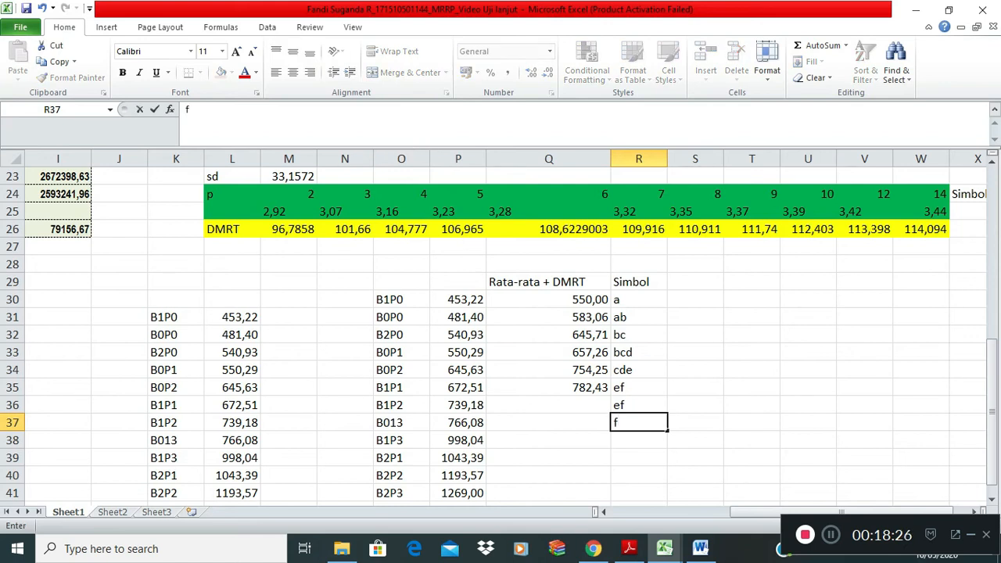
{"action": "key", "text": "Return"}
- Add the p 8 DMRT value to the B1P2 average in Q36 with the formula =P36+S26
{"action": "key", "text": "Left"}
{"action": "key", "text": "Up"}
{"action": "key", "text": "Up"}
{"action": "key", "text": "Right"}
{"action": "key", "text": "Left"}
{"action": "type", "text": "="}
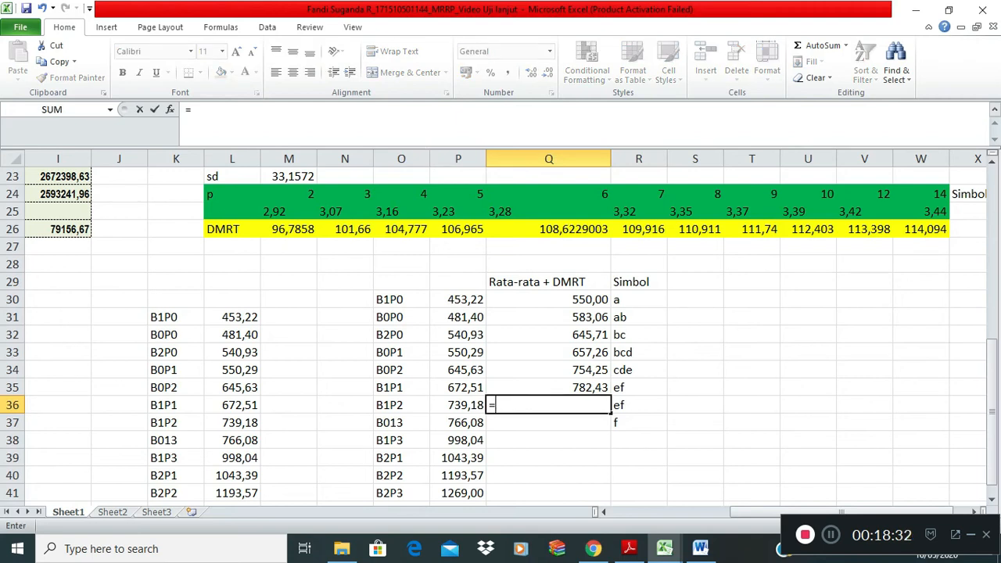
{"action": "key", "text": "Left"}
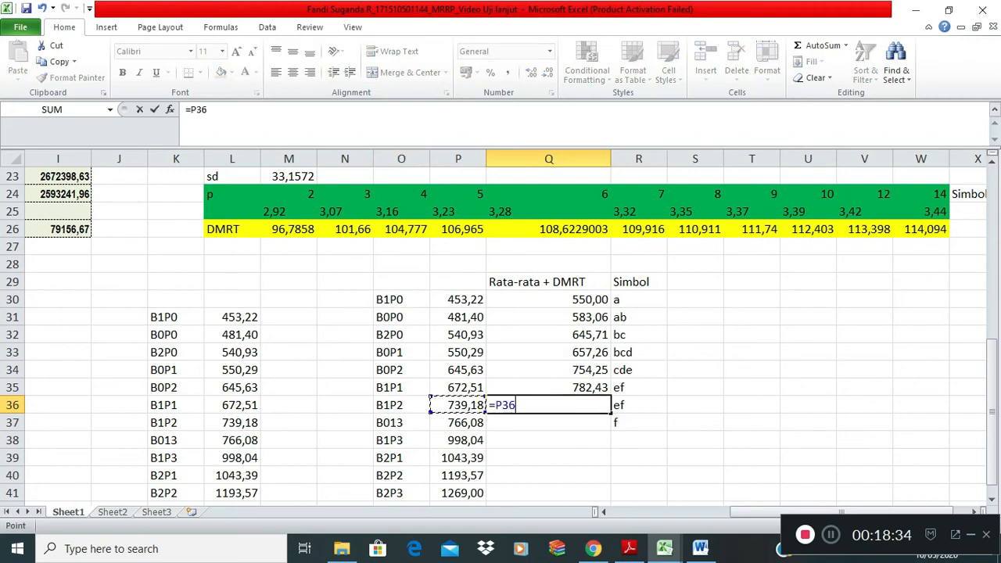
{"action": "type", "text": "+"}
{"action": "left_click", "coordinate": [695, 229]}
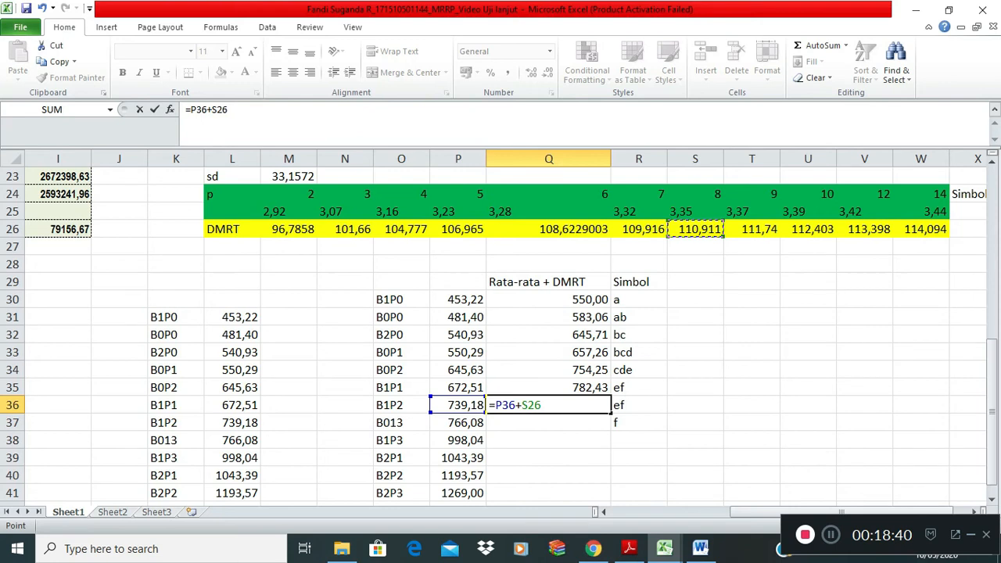
{"action": "key", "text": "Return"}
- Change the B1P2 symbol in R36 to "efg" and the B013 symbol in R37 to "fg"
{"action": "key", "text": "Up"}
{"action": "key", "text": "Up"}
{"action": "key", "text": "Down"}
{"action": "key", "text": "Up"}
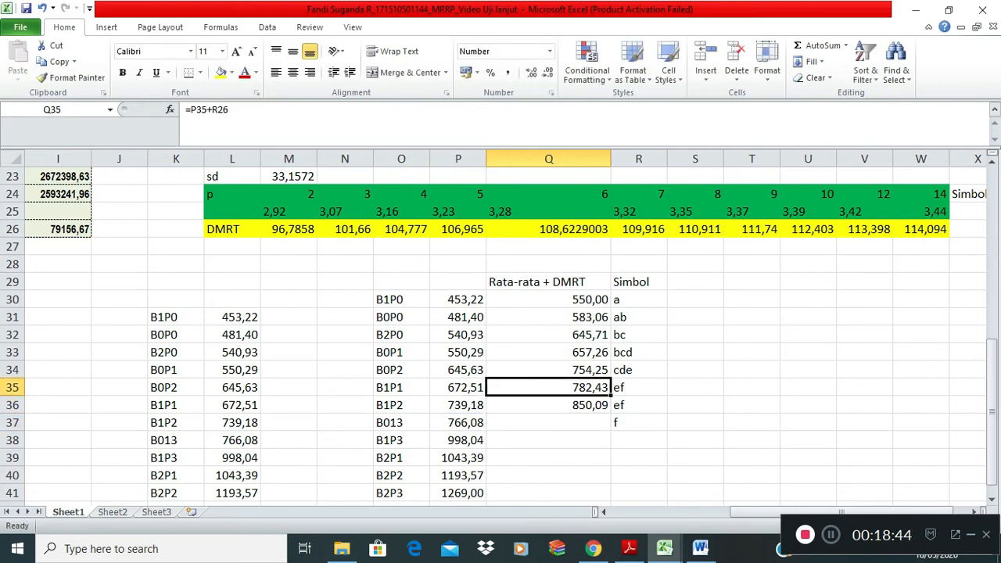
{"action": "key", "text": "Down"}
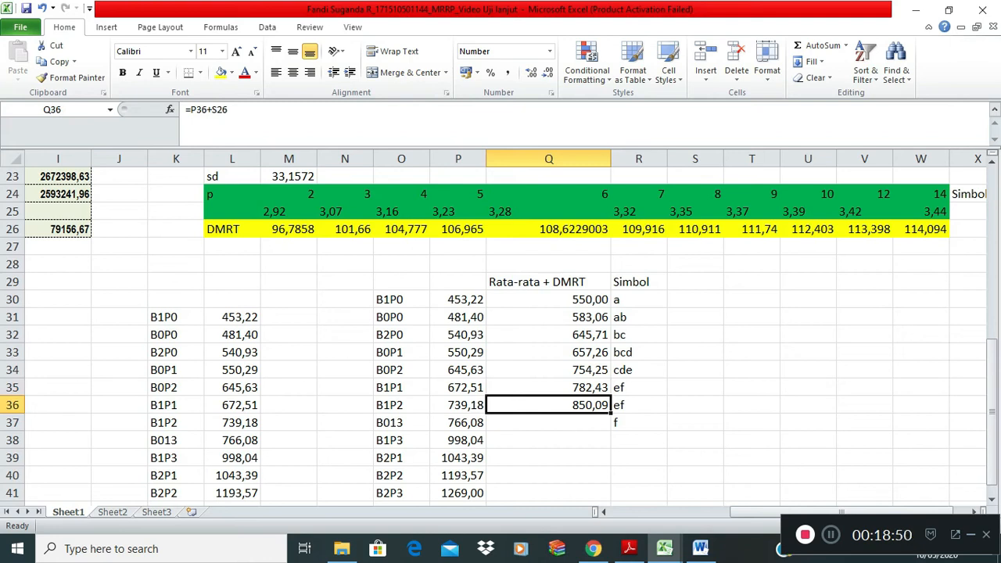
{"action": "left_click", "coordinate": [638, 405]}
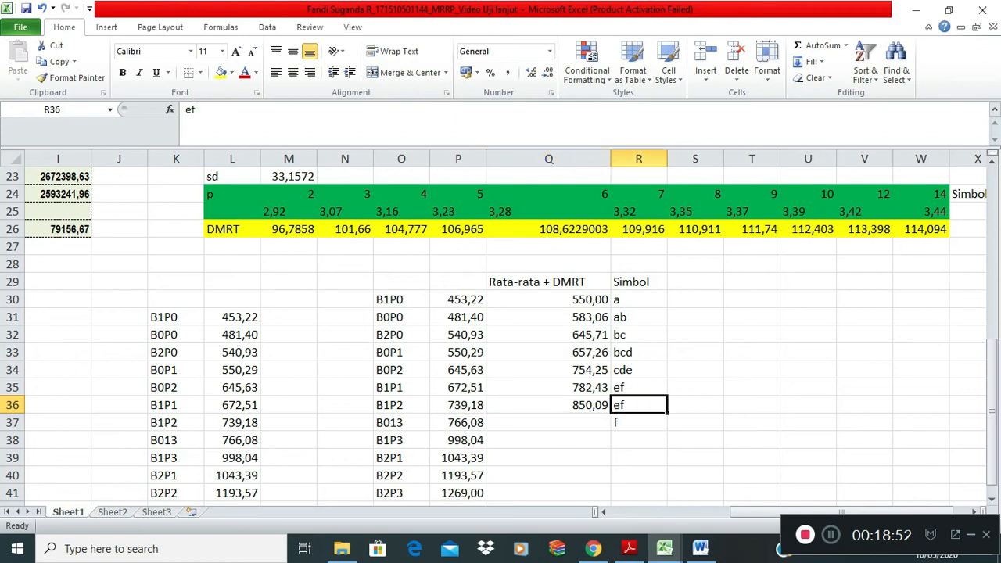
{"action": "key", "text": "F2"}
{"action": "type", "text": "g"}
{"action": "key", "text": "Return"}
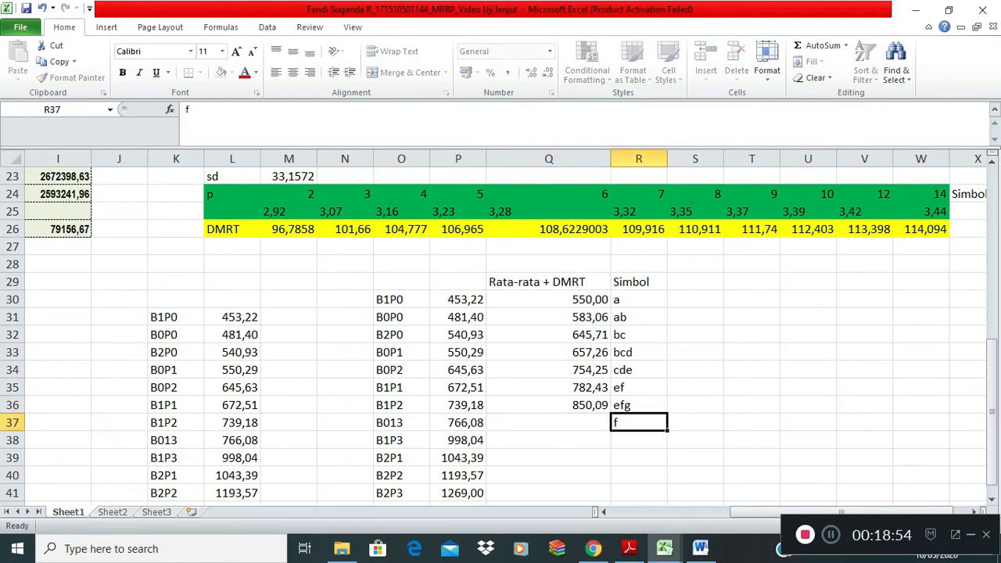
{"action": "left_click", "coordinate": [388, 129]}
{"action": "type", "text": "g"}
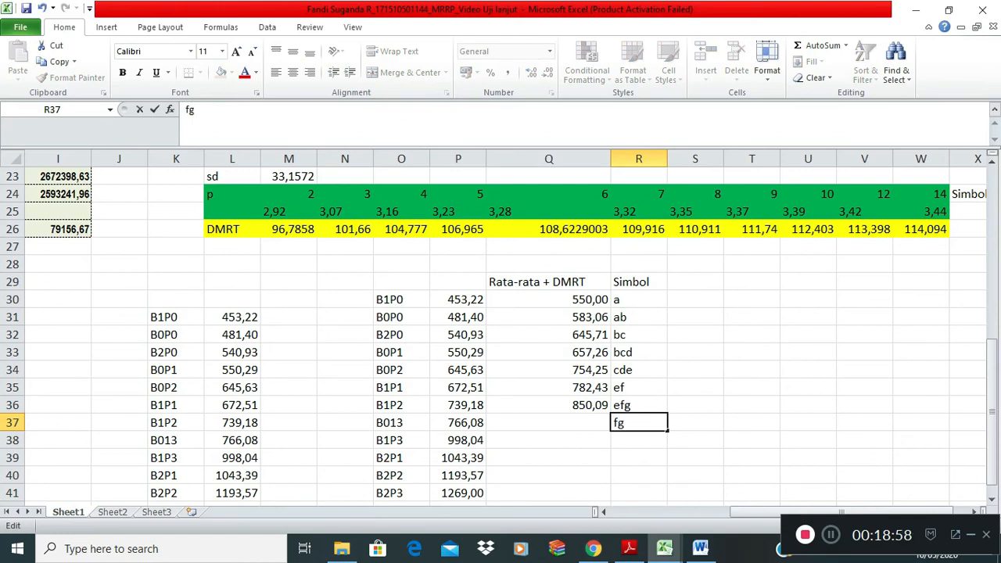
- Add the p 9 DMRT value to the B013 average in Q37 with the formula =P37+T26
{"action": "left_click", "coordinate": [548, 422]}
{"action": "type", "text": "="}
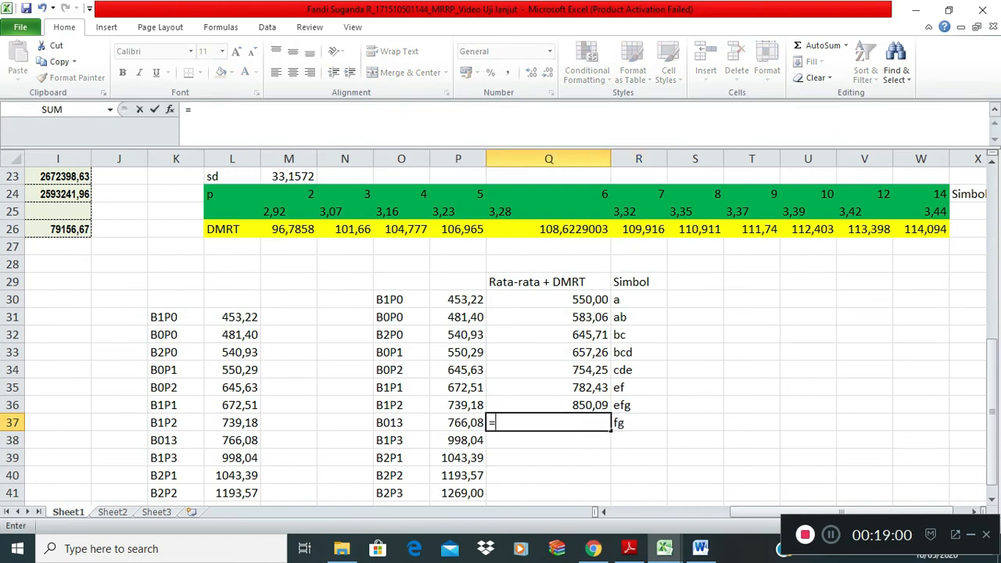
{"action": "key", "text": "Left"}
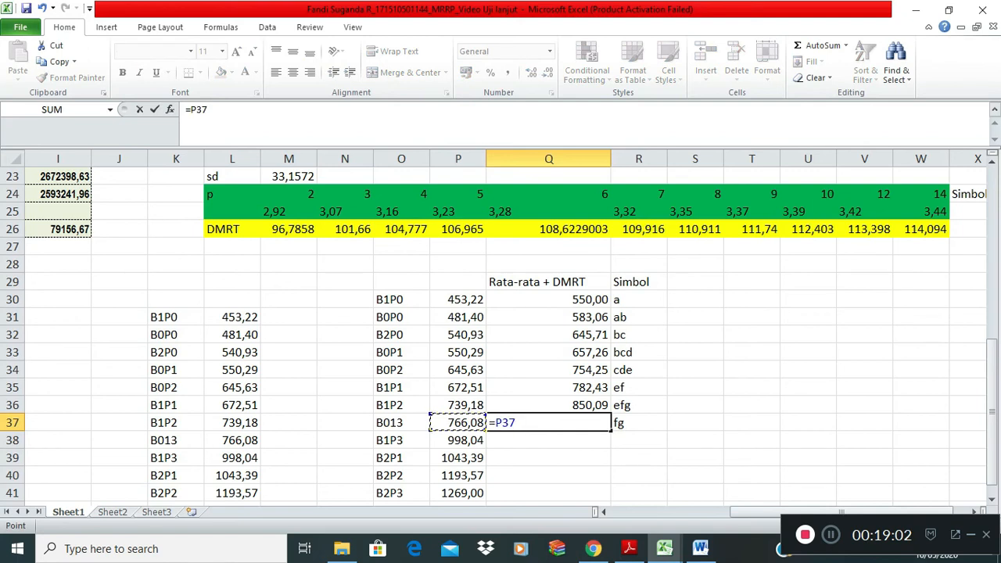
{"action": "type", "text": "+"}
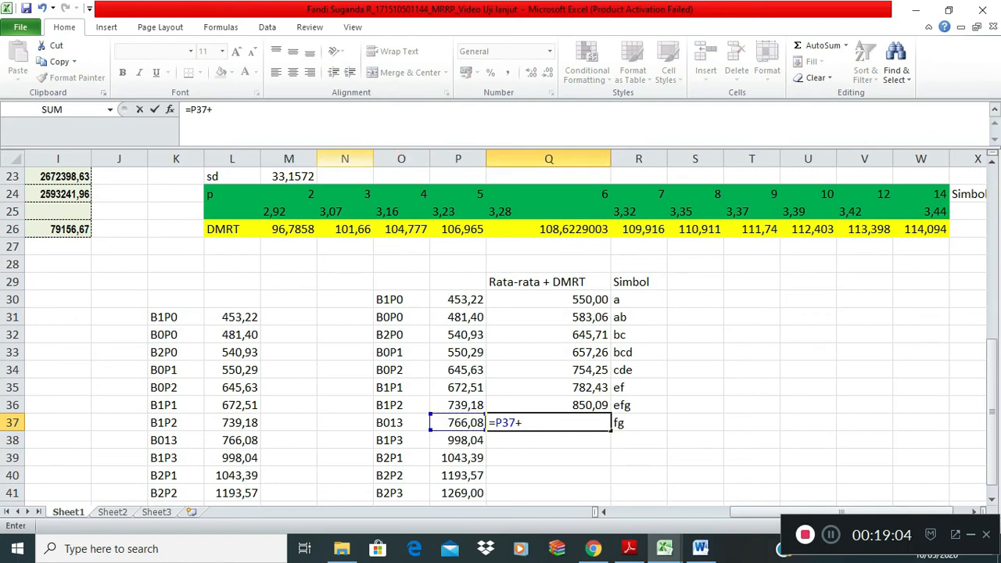
{"action": "left_click", "coordinate": [751, 229]}
{"action": "key", "text": "Return"}
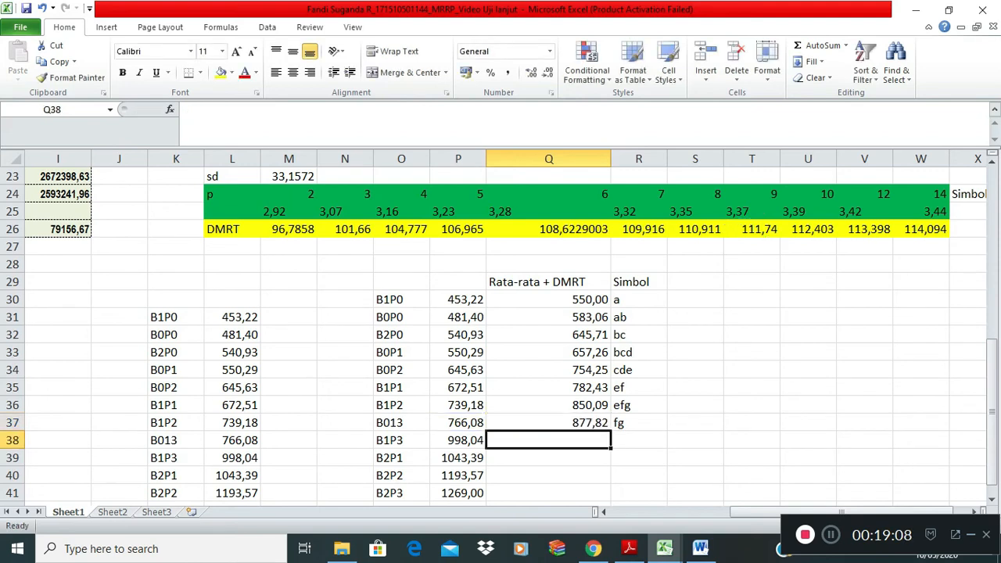
- Change the B013 symbol in R37 to "fgh"
{"action": "key", "text": "Right"}
{"action": "key", "text": "Up"}
{"action": "key", "text": "F2"}
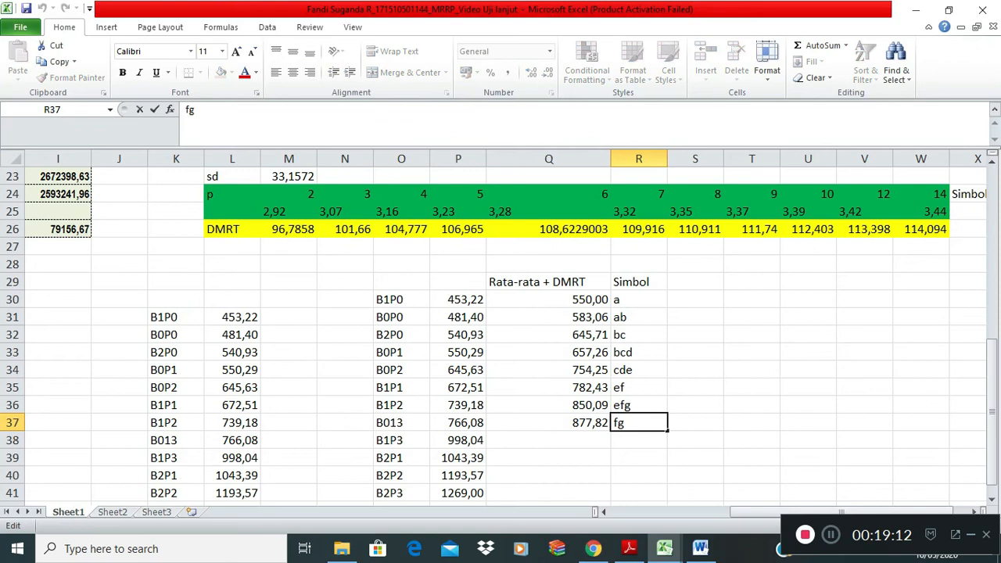
{"action": "type", "text": "h"}
{"action": "key", "text": "Return"}
- Add the p 10 DMRT value to the B1P3 average in Q38 with the formula =P38+U26
{"action": "key", "text": "Left"}
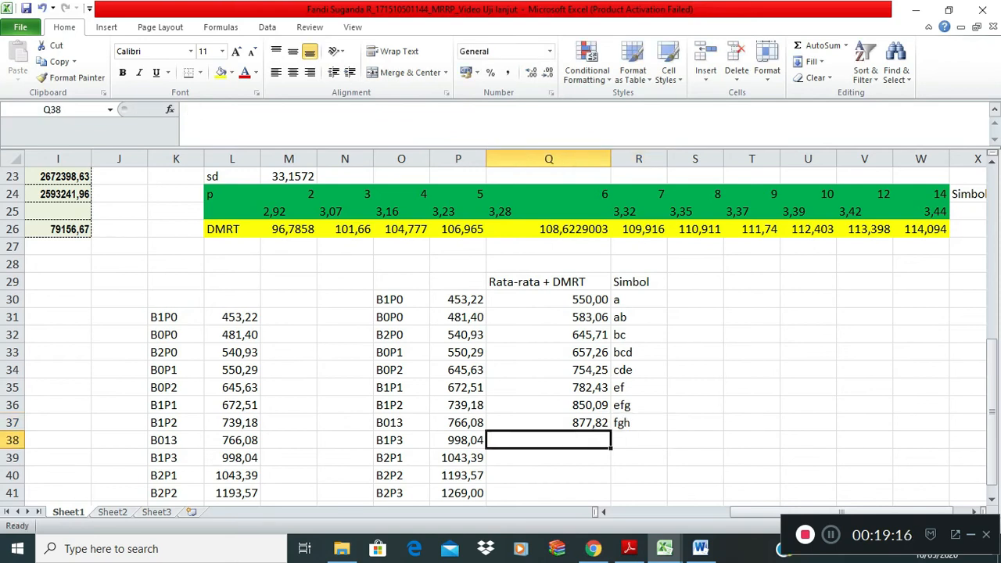
{"action": "type", "text": "="}
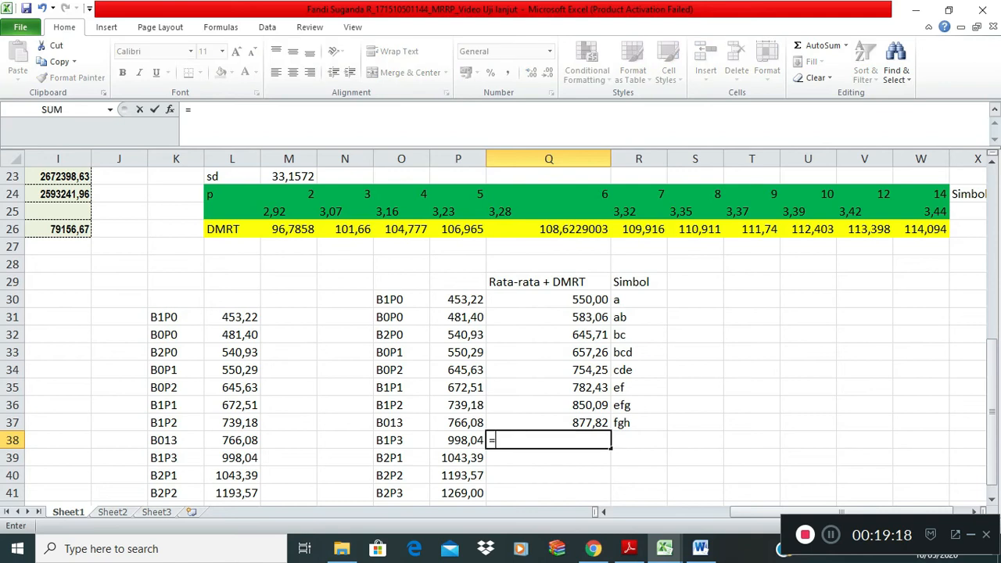
{"action": "left_click_drag", "start_coordinate": [458, 440], "coordinate": [458, 457]}
{"action": "left_click", "coordinate": [458, 440]}
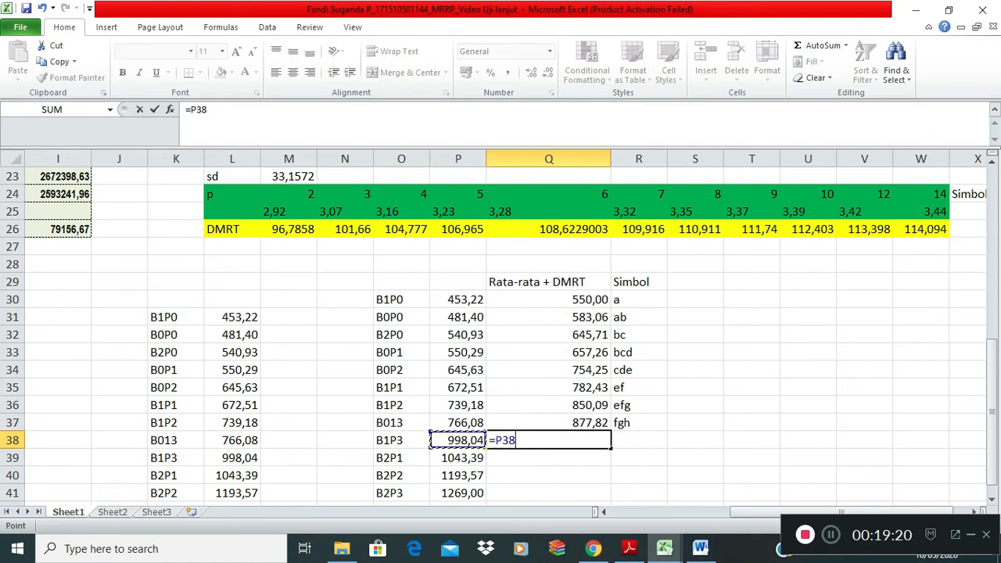
{"action": "type", "text": "+"}
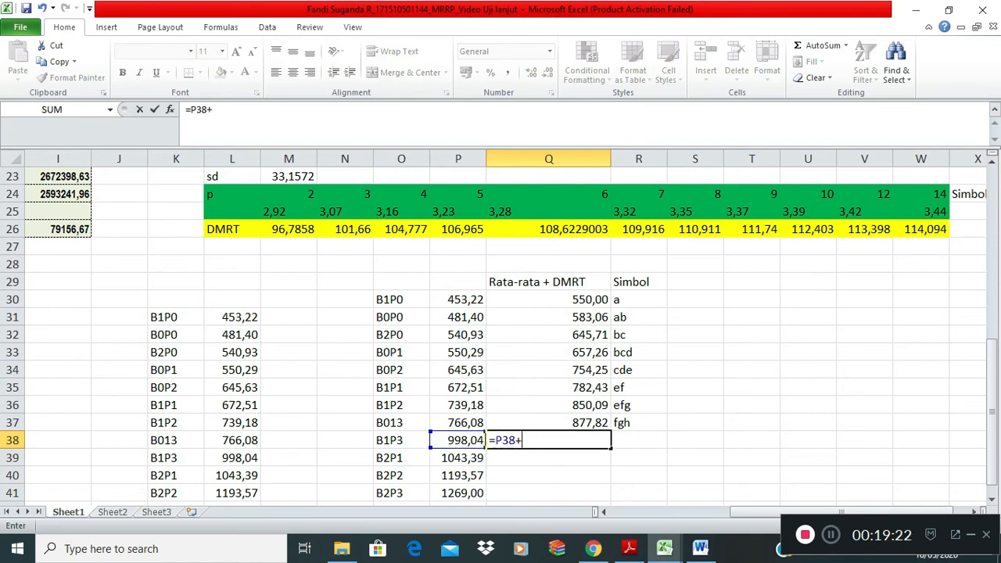
{"action": "left_click", "coordinate": [807, 229]}
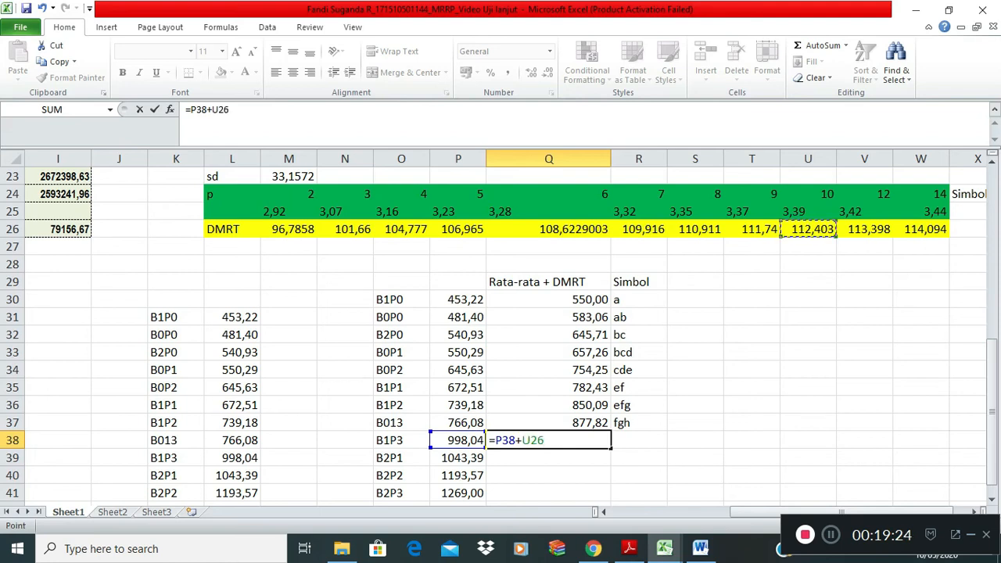
{"action": "key", "text": "Return"}
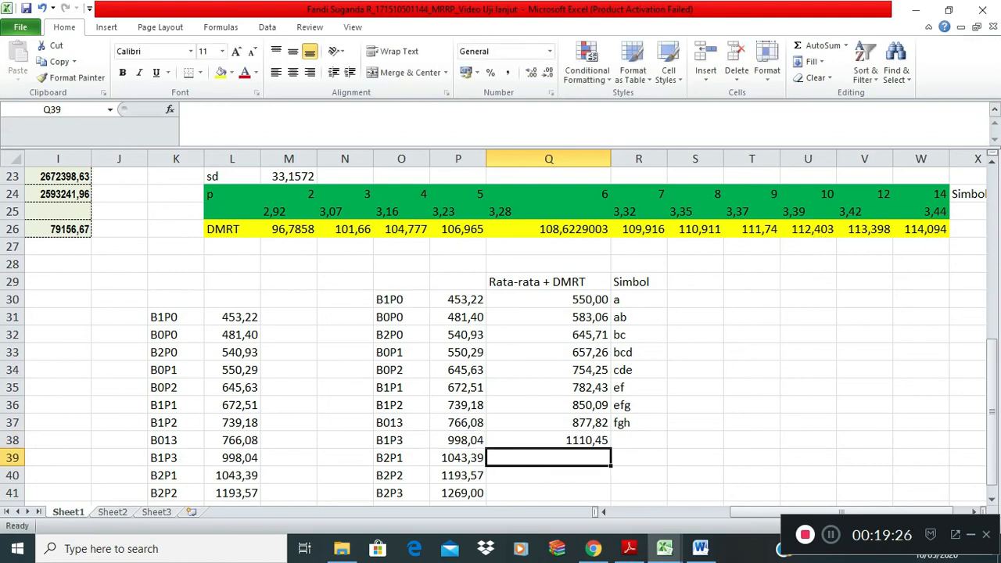
- Enter the symbol "i" for B1P3 in R38 and for B2P1 in R39
{"action": "left_click", "coordinate": [549, 423]}
{"action": "left_click", "coordinate": [549, 440]}
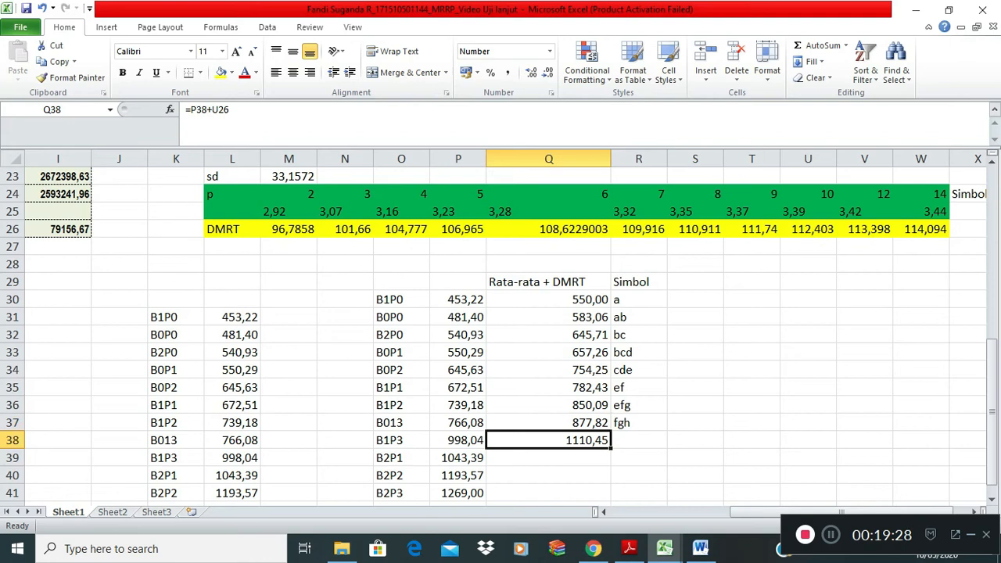
{"action": "left_click", "coordinate": [639, 440]}
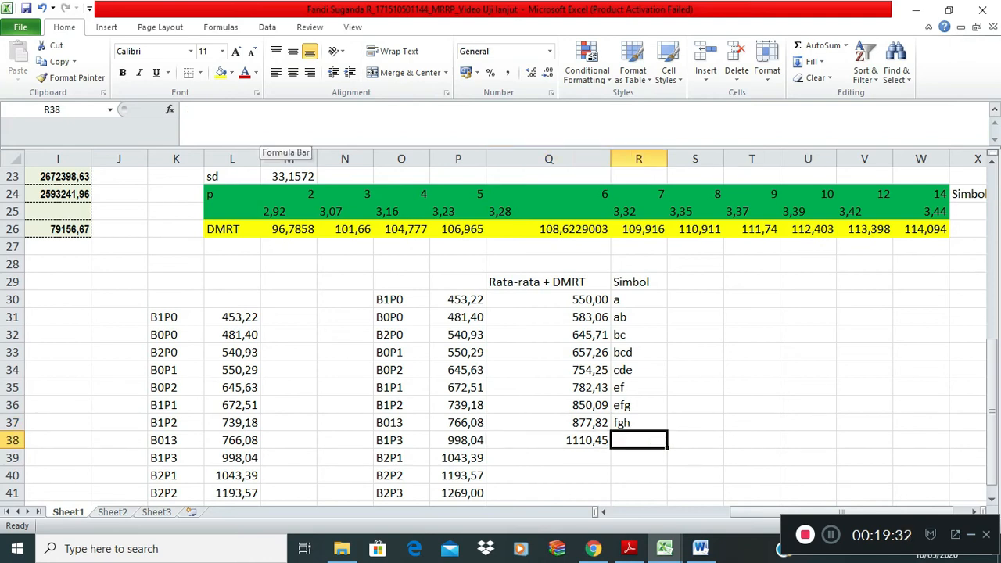
{"action": "left_click", "coordinate": [266, 132]}
{"action": "type", "text": "i"}
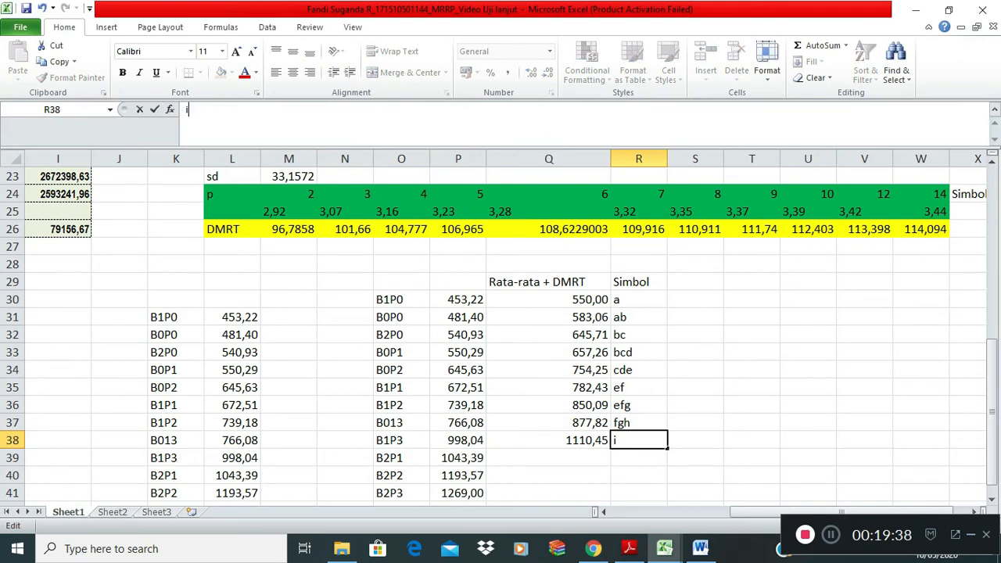
{"action": "key", "text": "Return"}
{"action": "type", "text": "i"}
{"action": "key", "text": "Return"}
- Add the p 12 DMRT value to the B2P1 average in Q39 with the formula =P39+V26
{"action": "key", "text": "Left"}
{"action": "key", "text": "Up"}
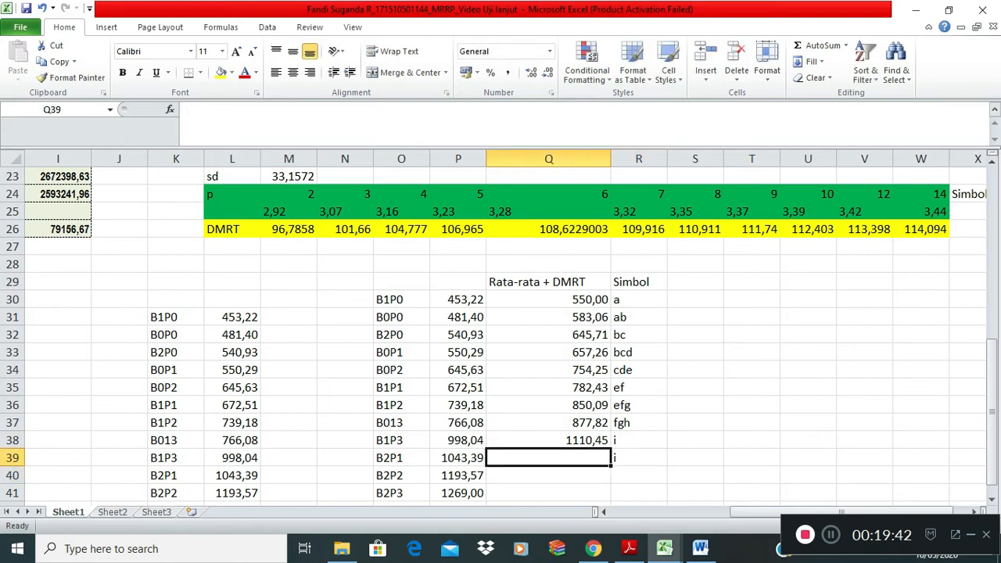
{"action": "type", "text": "="}
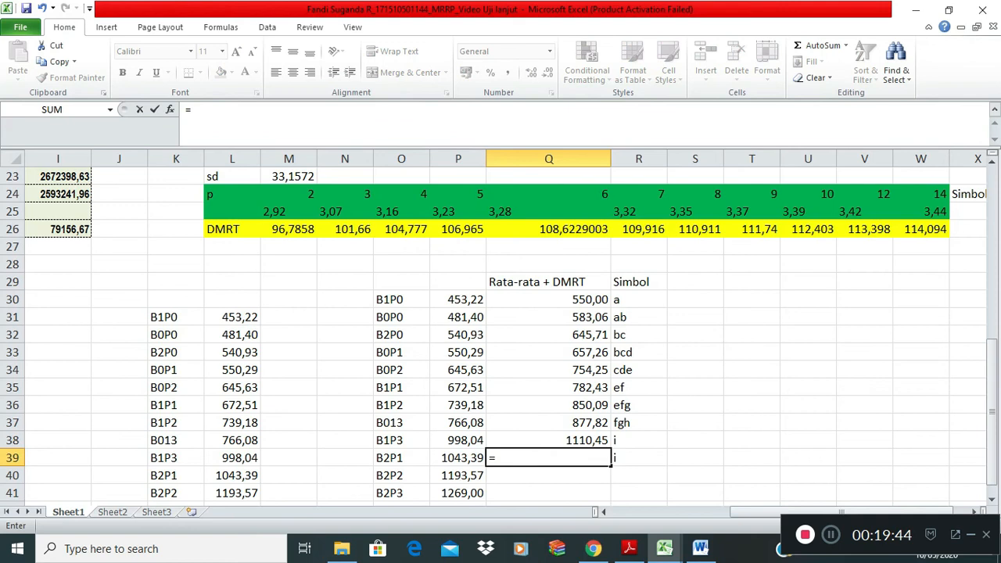
{"action": "key", "text": "Left"}
{"action": "key", "text": "shift+Down"}
{"action": "key", "text": "shift+Up"}
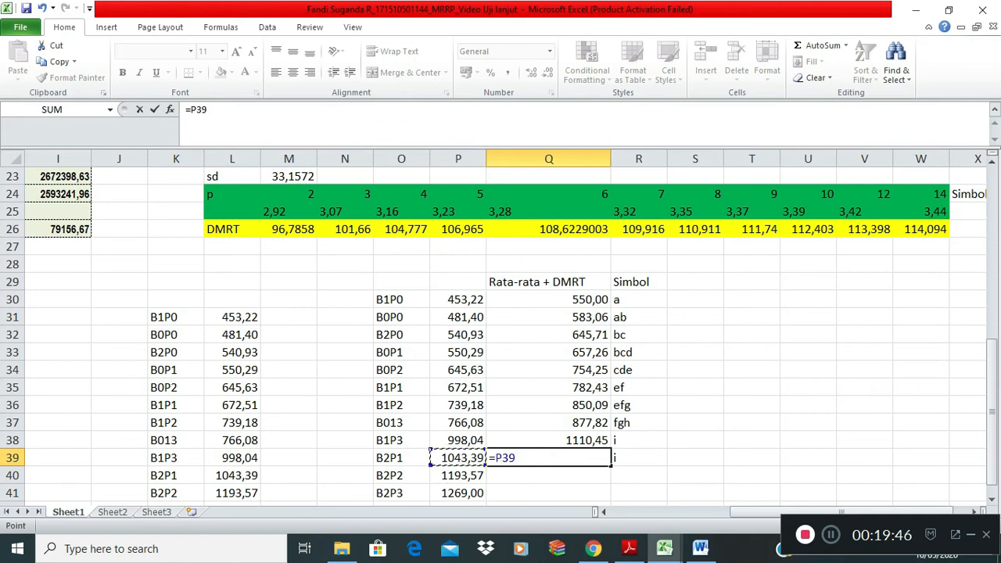
{"action": "type", "text": "="}
{"action": "key", "text": "BackSpace"}
{"action": "type", "text": "+"}
{"action": "left_click", "coordinate": [864, 229]}
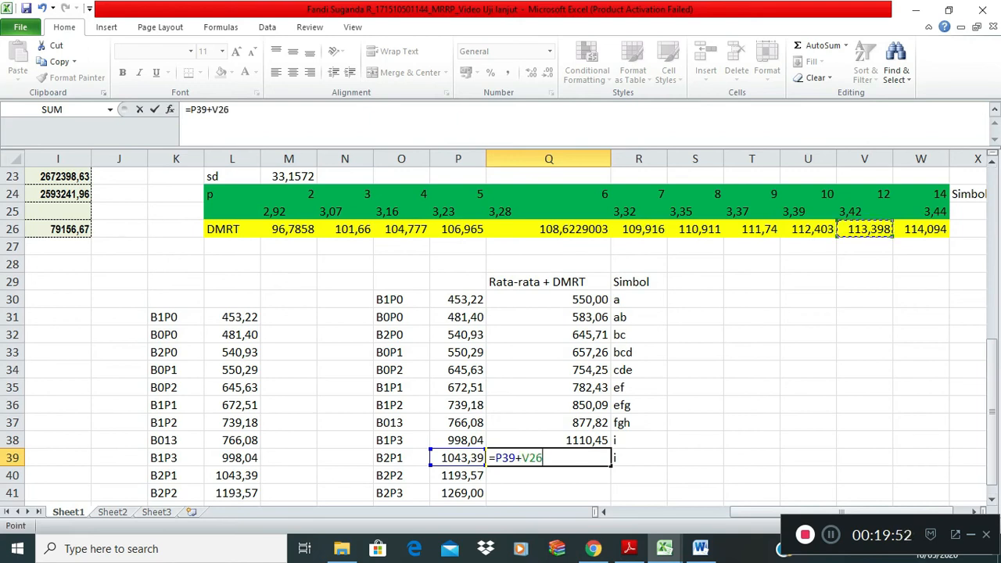
{"action": "key", "text": "Return"}
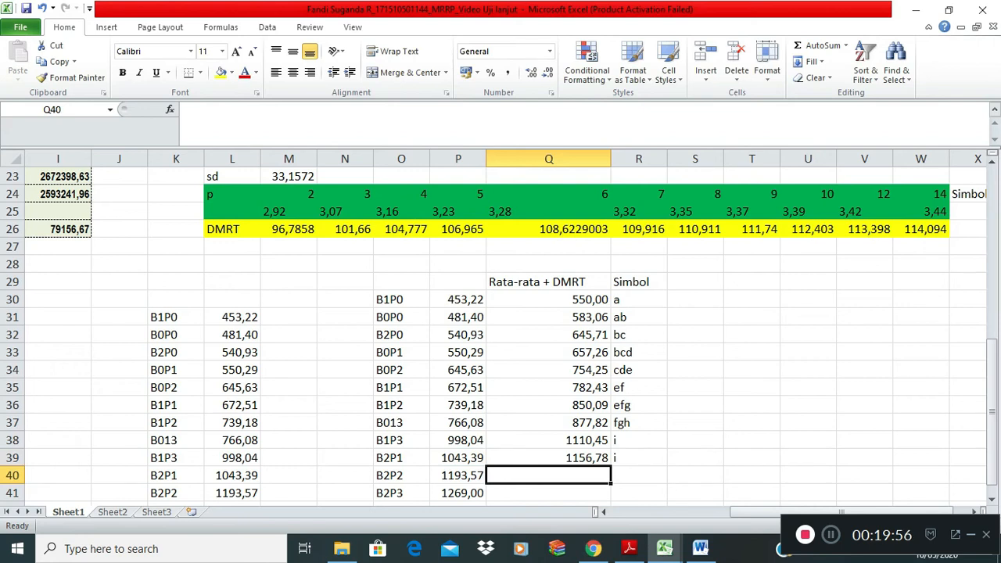
- Change the B2P1 symbol in R39 to "ij"
{"action": "left_click", "coordinate": [548, 458]}
{"action": "left_click", "coordinate": [639, 458]}
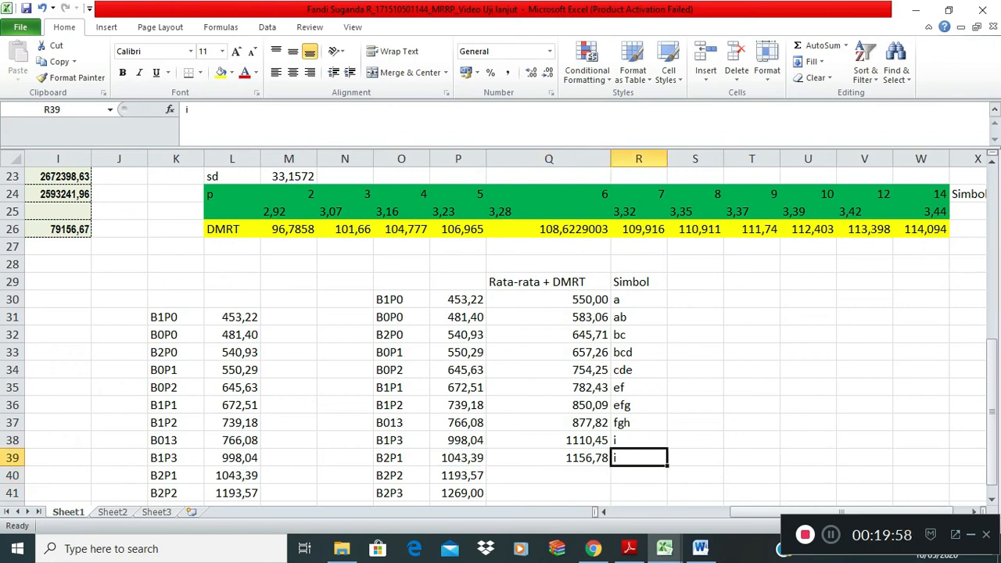
{"action": "left_click", "coordinate": [189, 110]}
{"action": "type", "text": "j"}
{"action": "key", "text": "Return"}
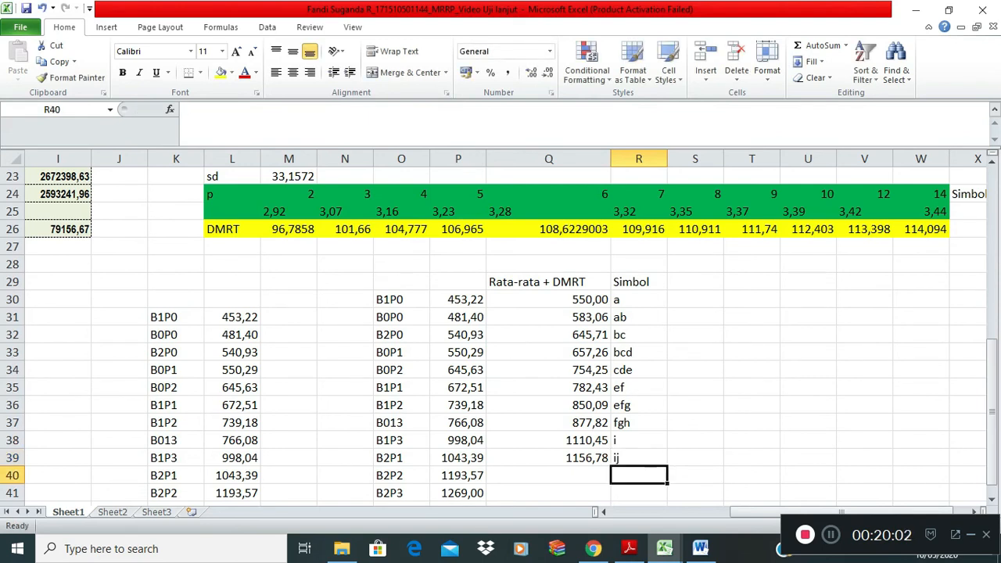
- Add the p 14 DMRT value from W26 to the B2P2 average from P40 with a formula in Q40
{"action": "left_click", "coordinate": [548, 475]}
{"action": "type", "text": "="}
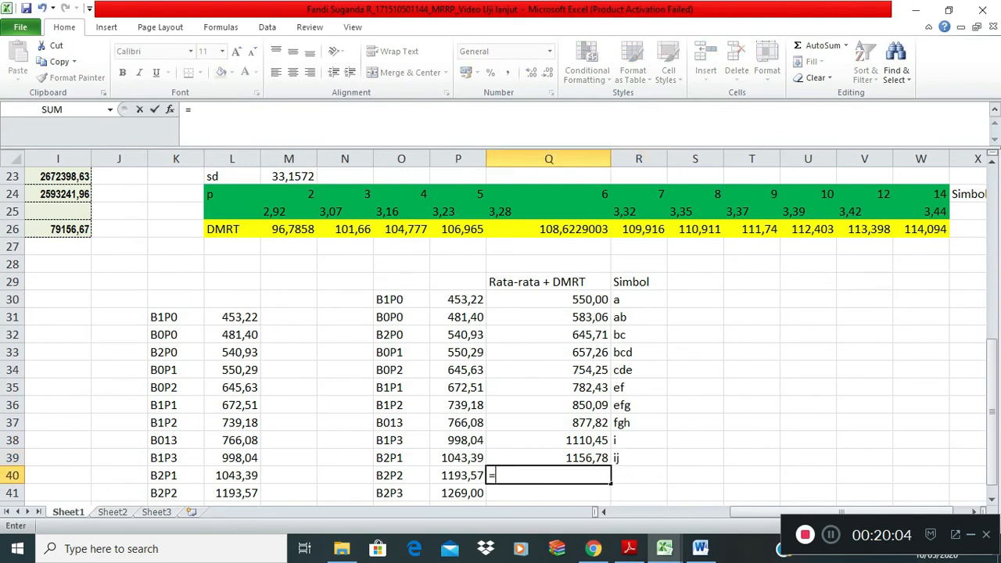
{"action": "left_click", "coordinate": [458, 475]}
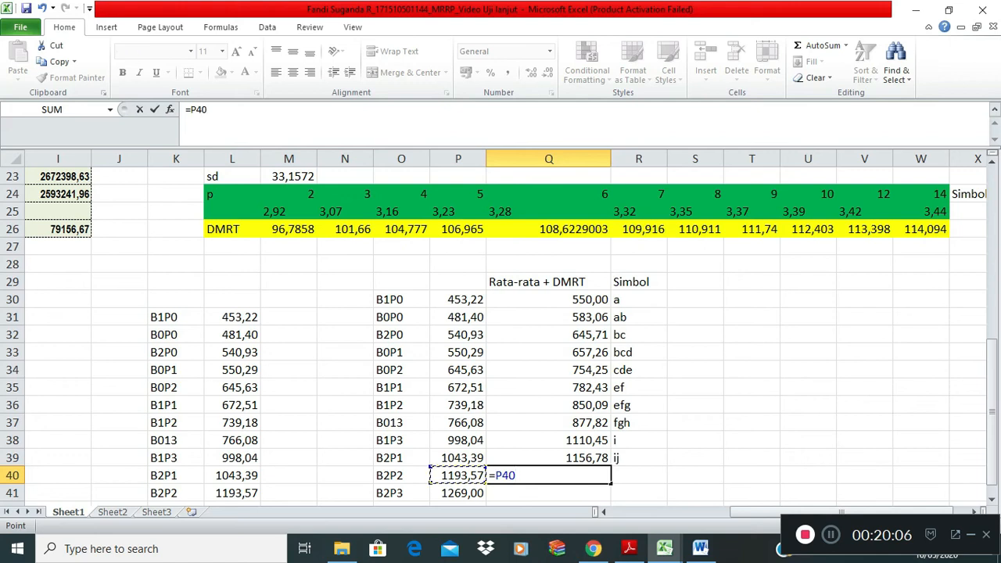
{"action": "type", "text": "+"}
{"action": "key", "text": "Return"}
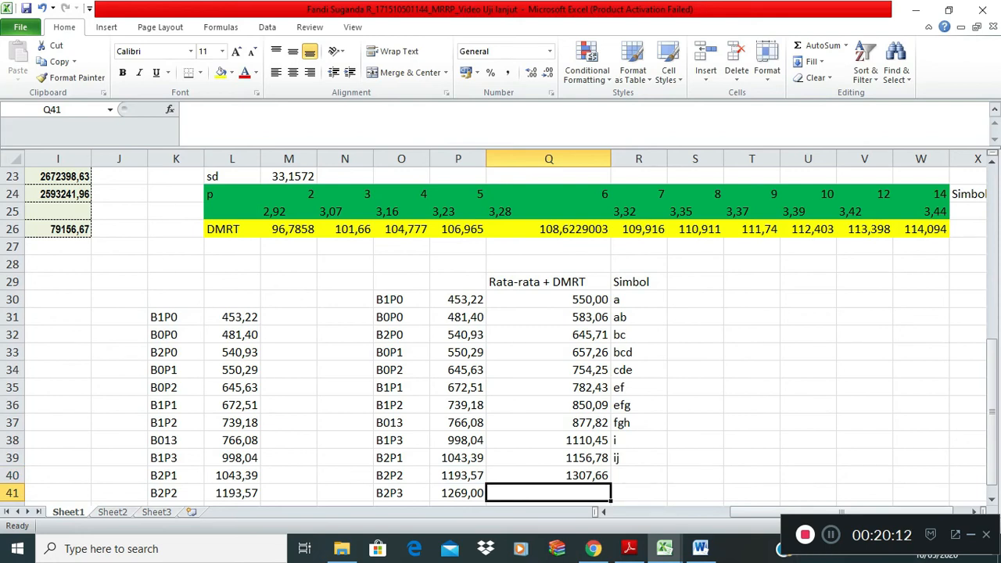
- Enter the symbol "k" for B2P2 in R40 and for B2P3 in R41
{"action": "left_click", "coordinate": [639, 476]}
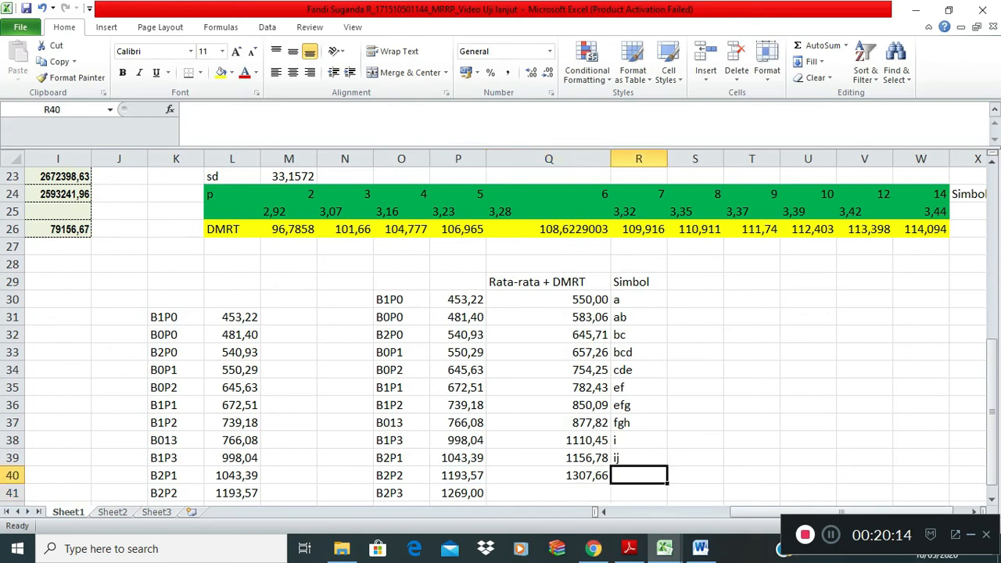
{"action": "type", "text": "k"}
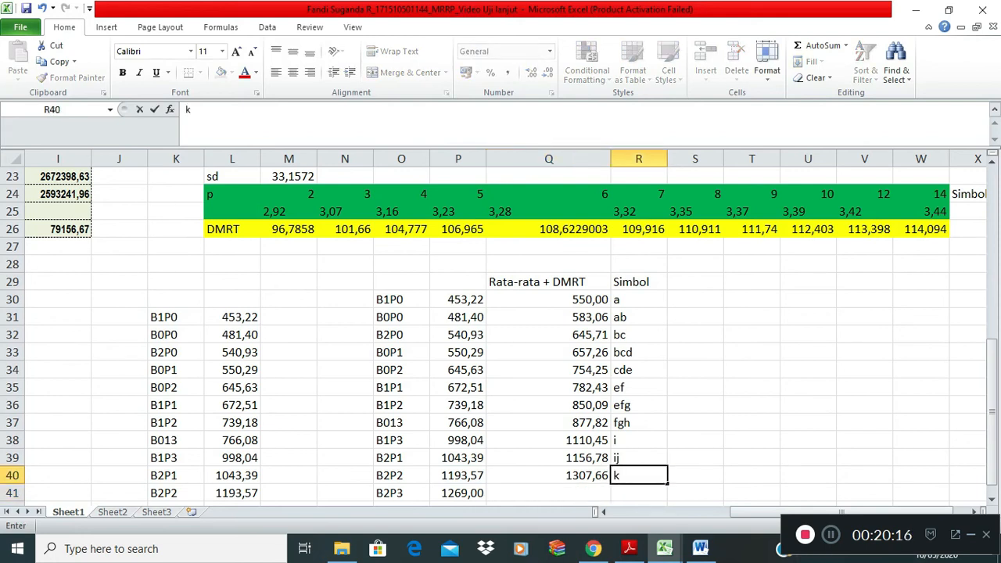
{"action": "key", "text": "Return"}
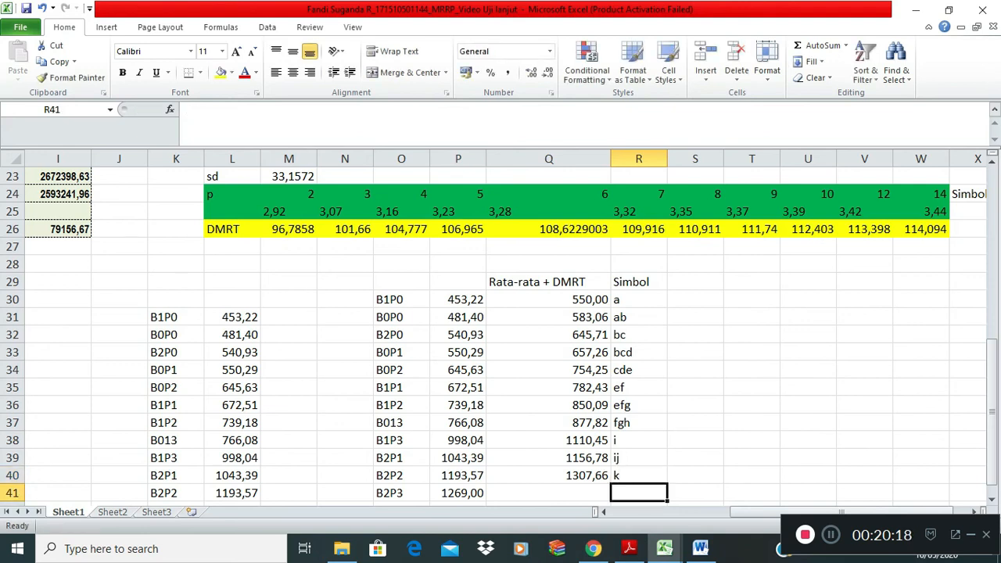
{"action": "type", "text": "k"}
{"action": "left_click", "coordinate": [548, 504]}
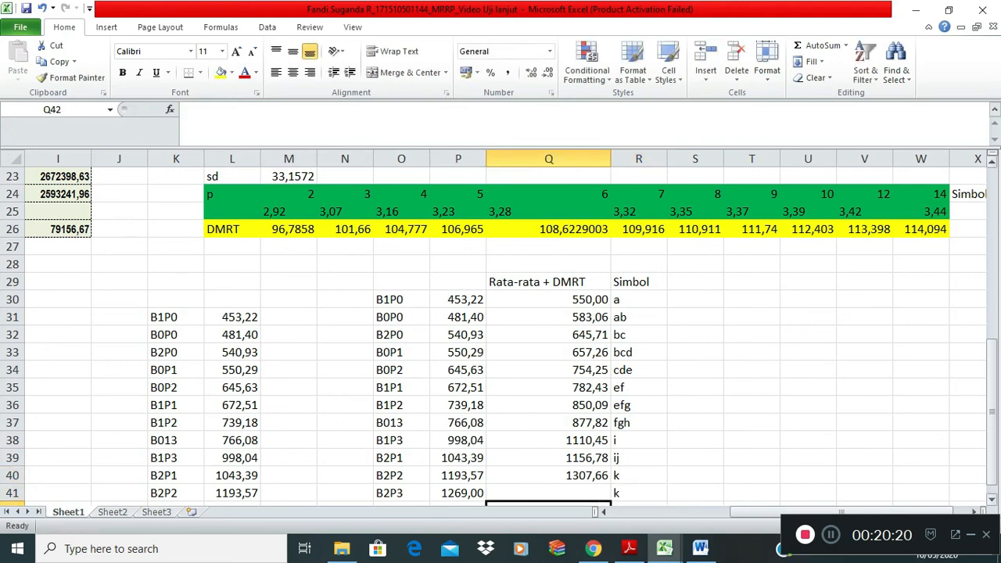
{"action": "left_click_drag", "start_coordinate": [991, 437], "coordinate": [992, 444]}
{"action": "left_click", "coordinate": [548, 476]}
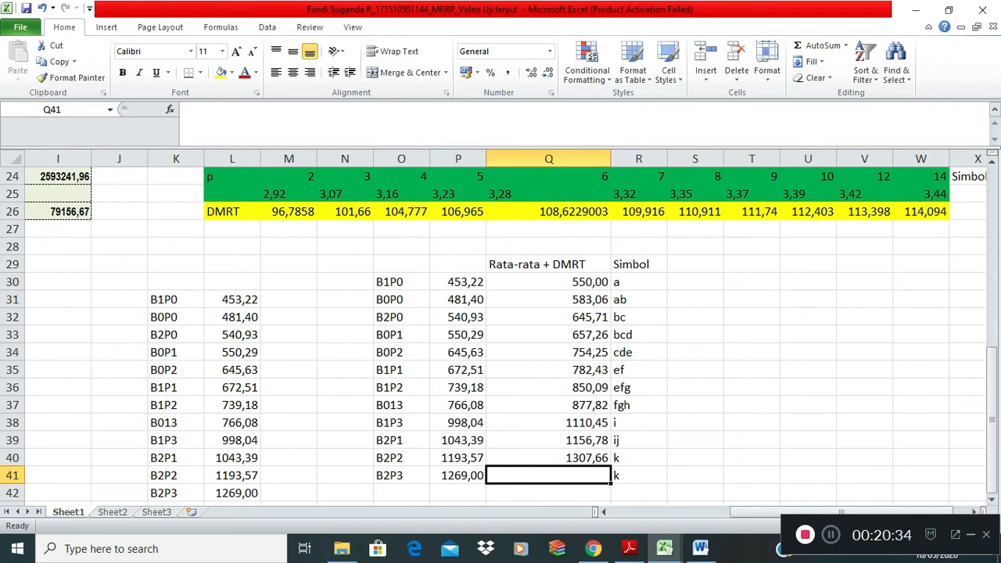
{"action": "left_click_drag", "start_coordinate": [637, 281], "coordinate": [638, 476]}
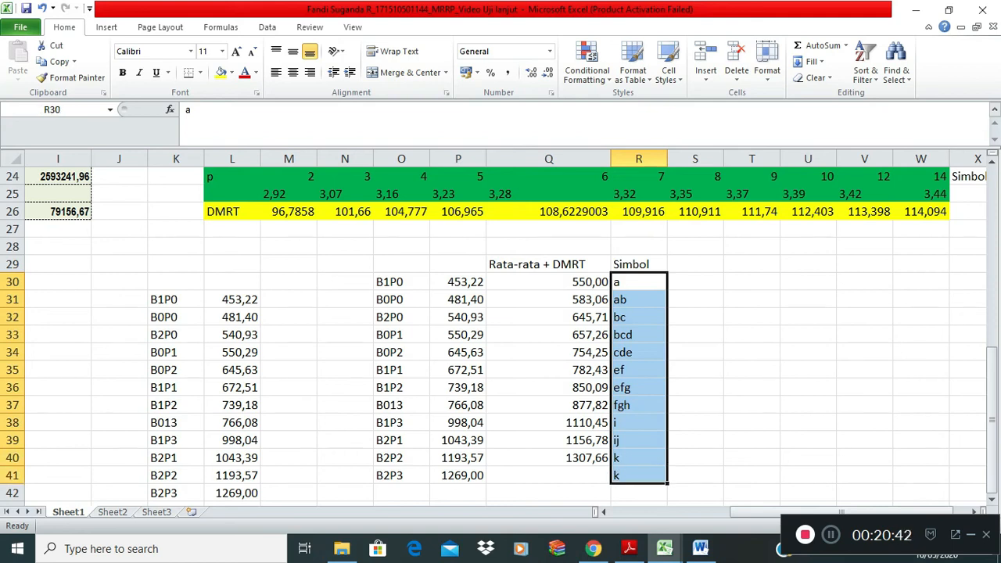
{"action": "left_click", "coordinate": [548, 282]}
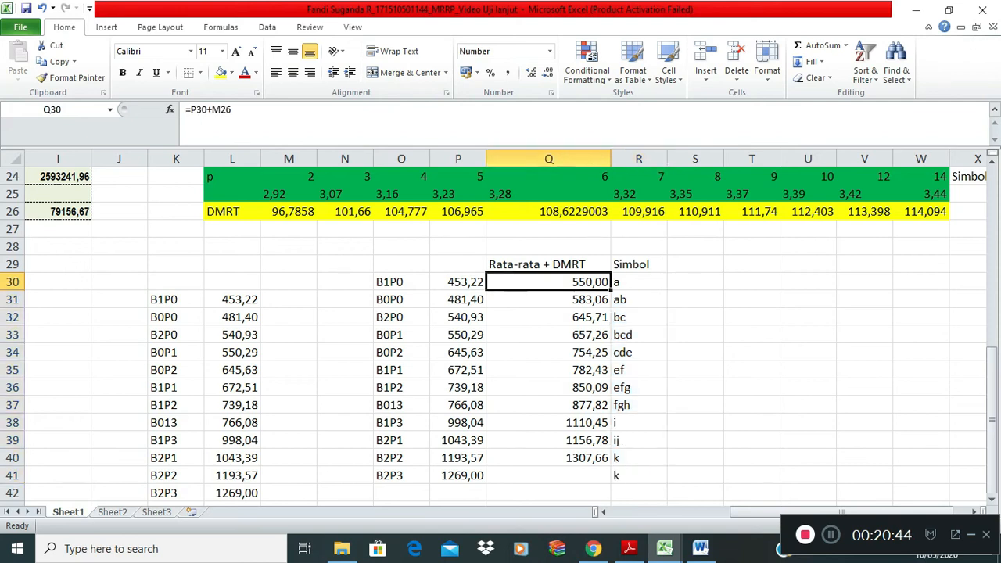
{"action": "left_click_drag", "start_coordinate": [638, 282], "coordinate": [638, 475]}
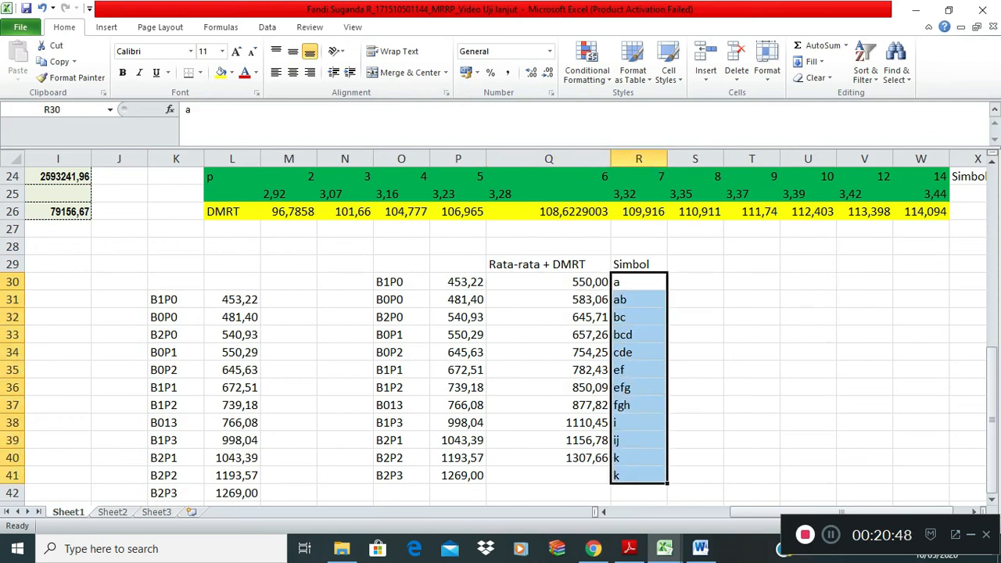
- Copy the treatment names, averages, DMRT sums and symbols in O30:R41 and paste them beside the data table starting at K4
{"action": "left_click_drag", "start_coordinate": [401, 282], "coordinate": [638, 475]}
{"action": "key", "text": "ctrl+c"}
{"action": "left_click_drag", "start_coordinate": [991, 414], "coordinate": [991, 412]}
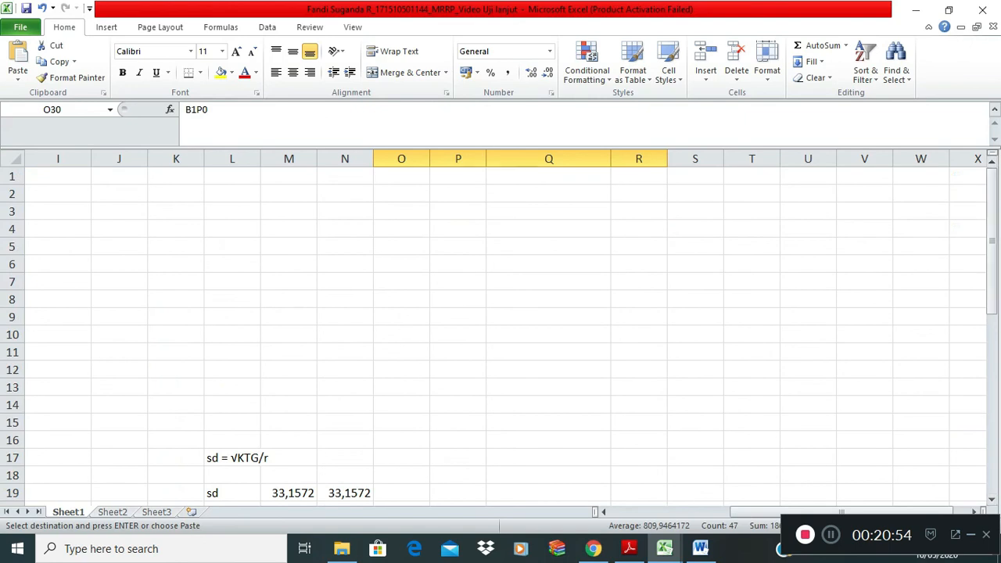
{"action": "left_click_drag", "start_coordinate": [783, 511], "coordinate": [707, 511]}
{"action": "left_click_drag", "start_coordinate": [481, 241], "coordinate": [481, 233]}
{"action": "left_click", "coordinate": [480, 230]}
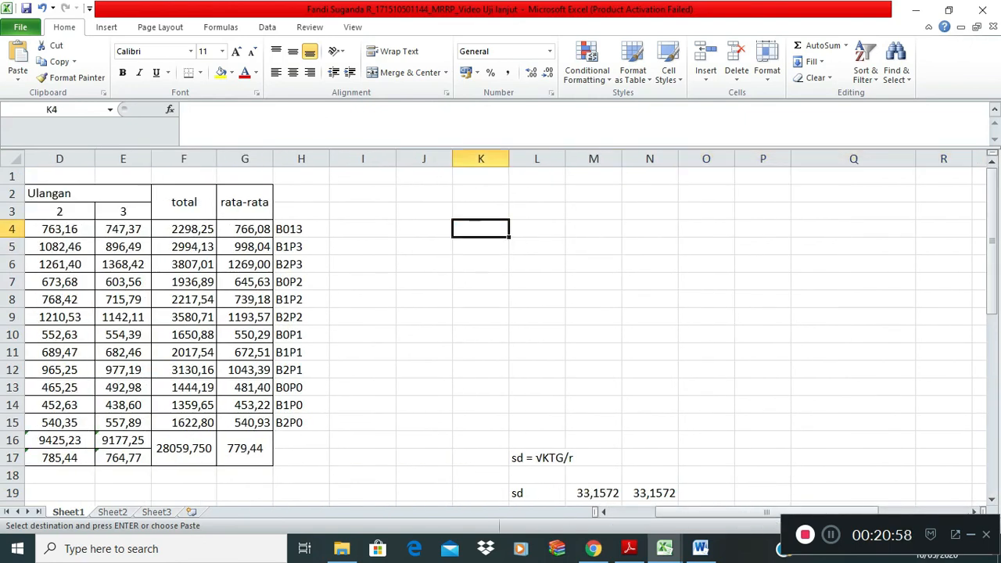
{"action": "key", "text": "ctrl+v"}
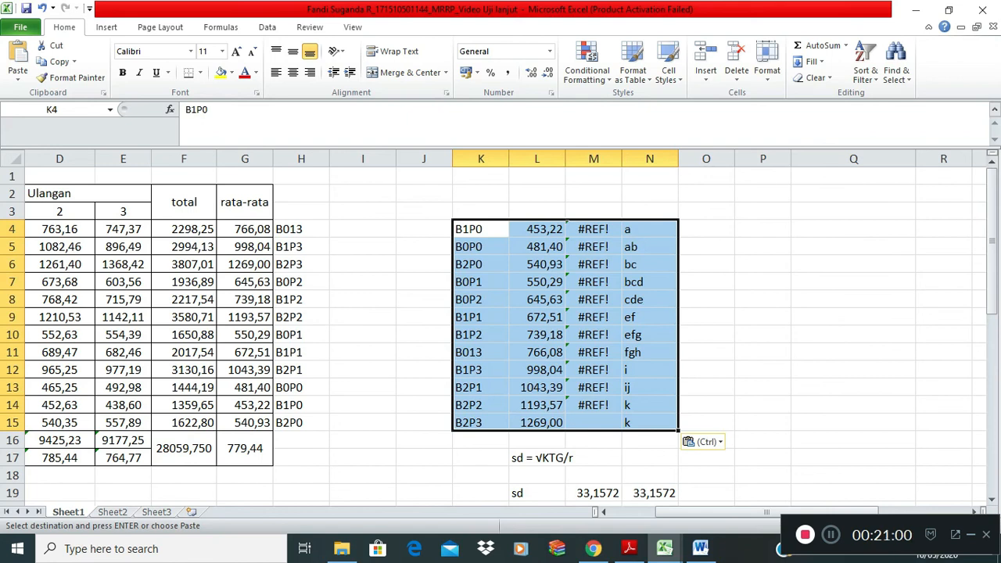
- Sort the pasted results from K4 by treatment name A to Z, expanding the selection to the adjacent columns
{"action": "left_click_drag", "start_coordinate": [594, 229], "coordinate": [594, 405]}
{"action": "left_click", "coordinate": [481, 229]}
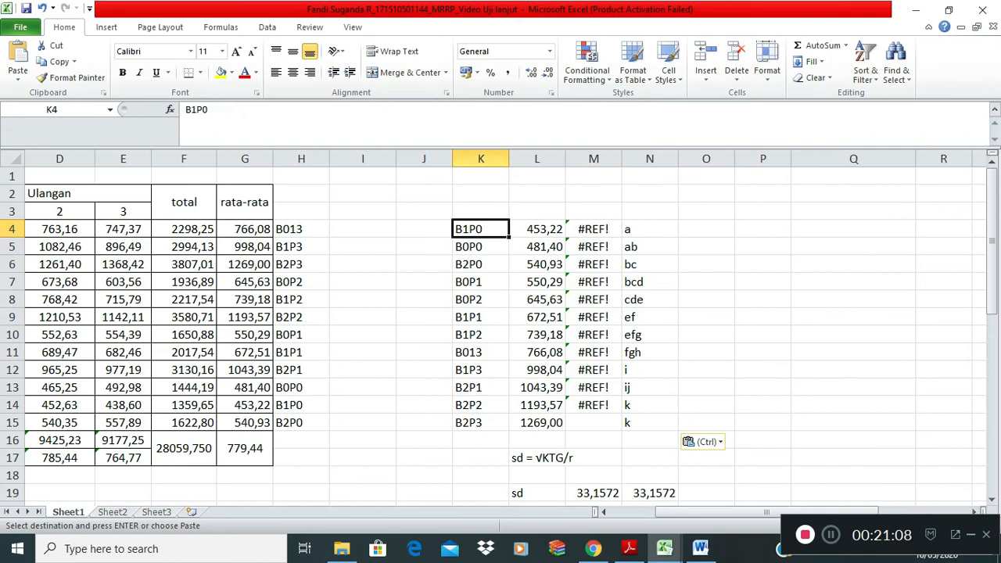
{"action": "key", "text": "shift+Down"}
{"action": "key", "text": "shift+Down"}
{"action": "key", "text": "shift+Down"}
{"action": "key", "text": "shift+Down"}
{"action": "key", "text": "shift+Down"}
{"action": "key", "text": "shift+Down"}
{"action": "key", "text": "shift+Down"}
{"action": "key", "text": "shift+Down"}
{"action": "key", "text": "shift+Down"}
{"action": "key", "text": "shift+Down"}
{"action": "key", "text": "shift+Down"}
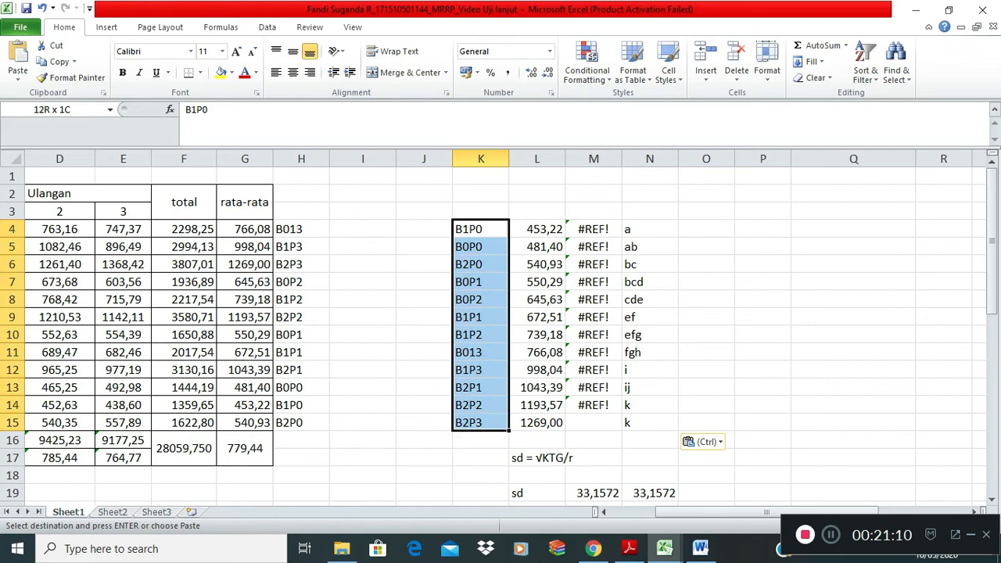
{"action": "left_click", "coordinate": [864, 62]}
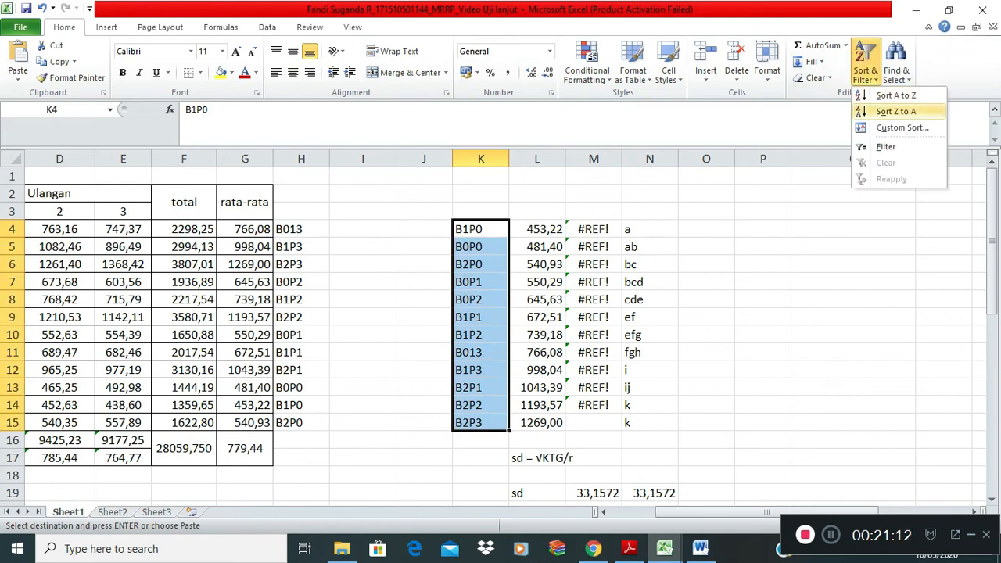
{"action": "left_click", "coordinate": [895, 95]}
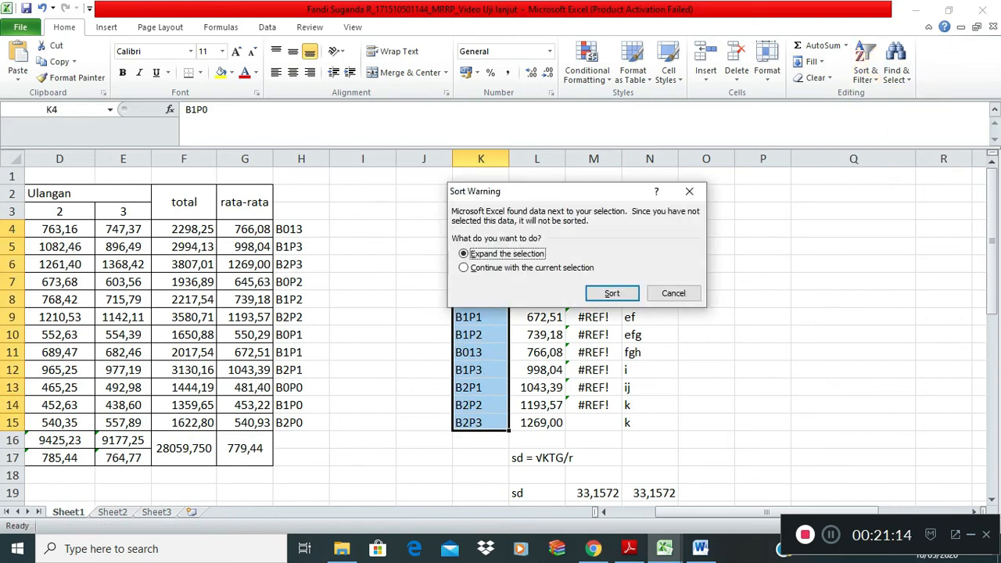
{"action": "left_click", "coordinate": [612, 294]}
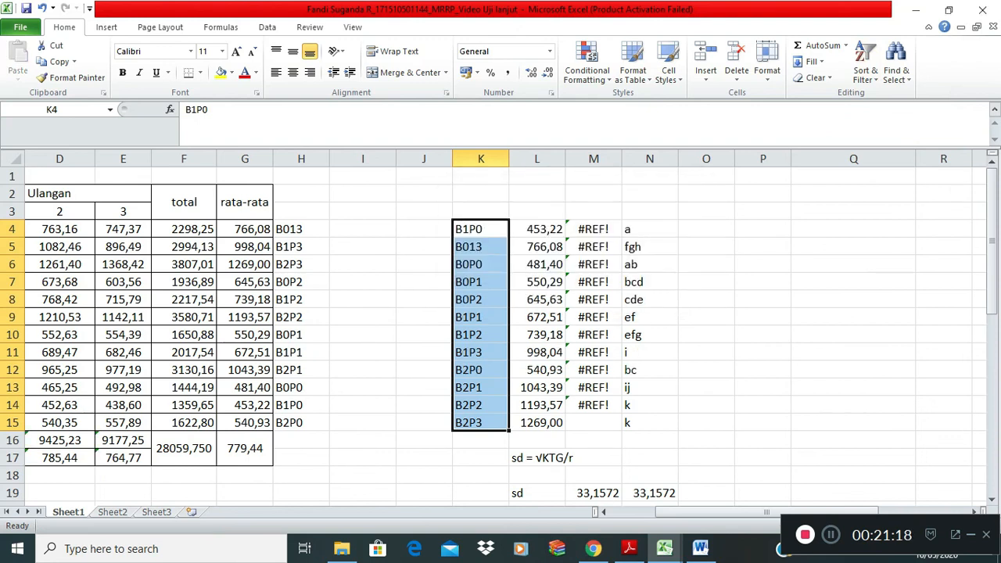
- Move the B1P0 row from K4:N4 to the end of the results list, starting at K16
{"action": "left_click", "coordinate": [480, 246]}
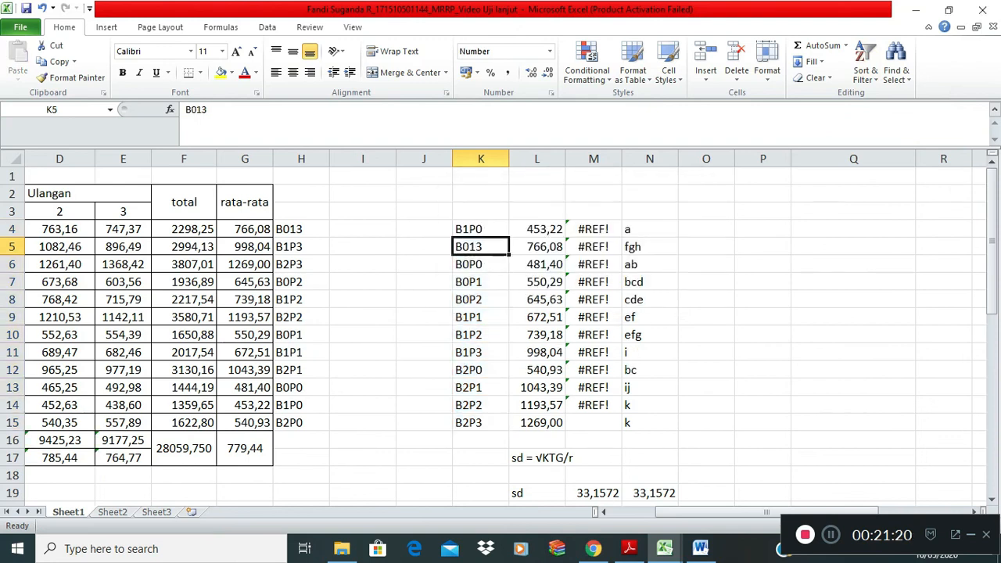
{"action": "left_click", "coordinate": [649, 246]}
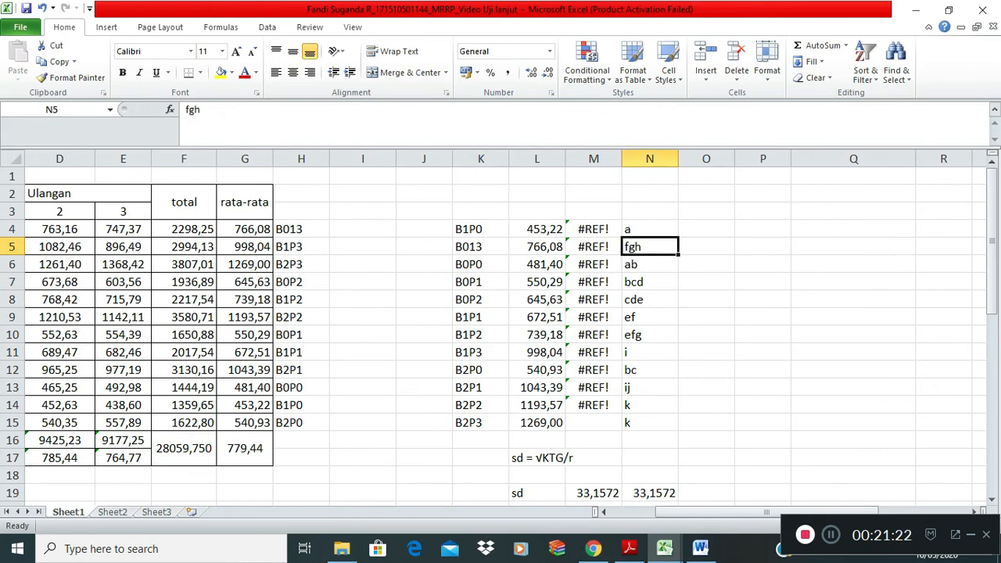
{"action": "left_click_drag", "start_coordinate": [473, 228], "coordinate": [649, 228]}
{"action": "key", "text": "ctrl+x"}
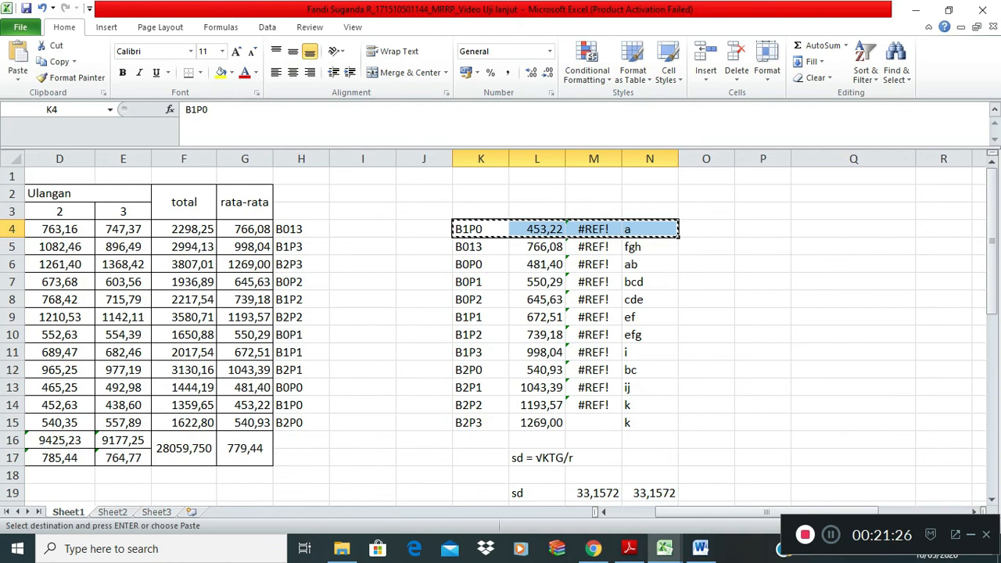
{"action": "left_click", "coordinate": [480, 440]}
{"action": "key", "text": "ctrl+v"}
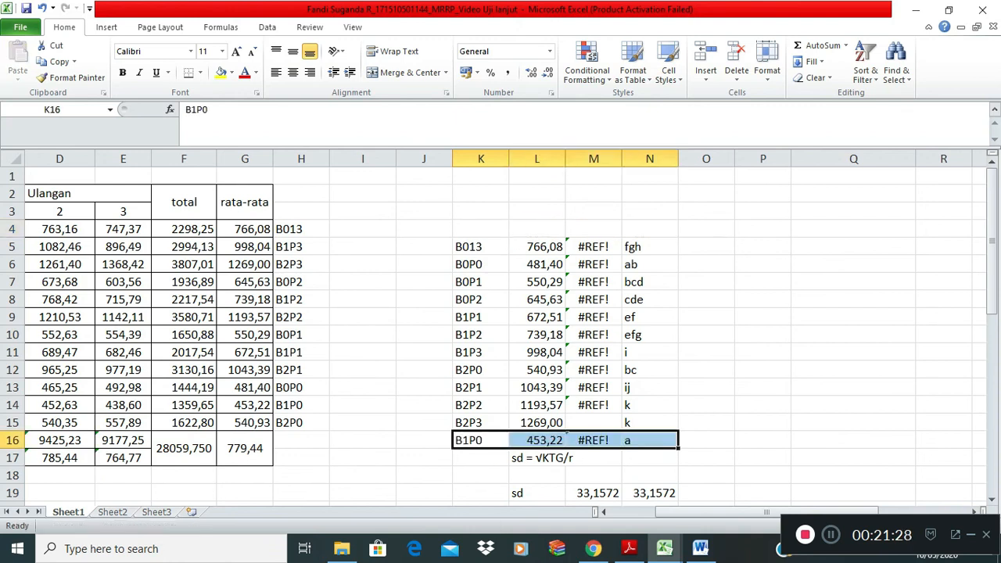
- Sort the results list A to Z again so the moved B1P0 row is included
{"action": "left_click", "coordinate": [865, 61]}
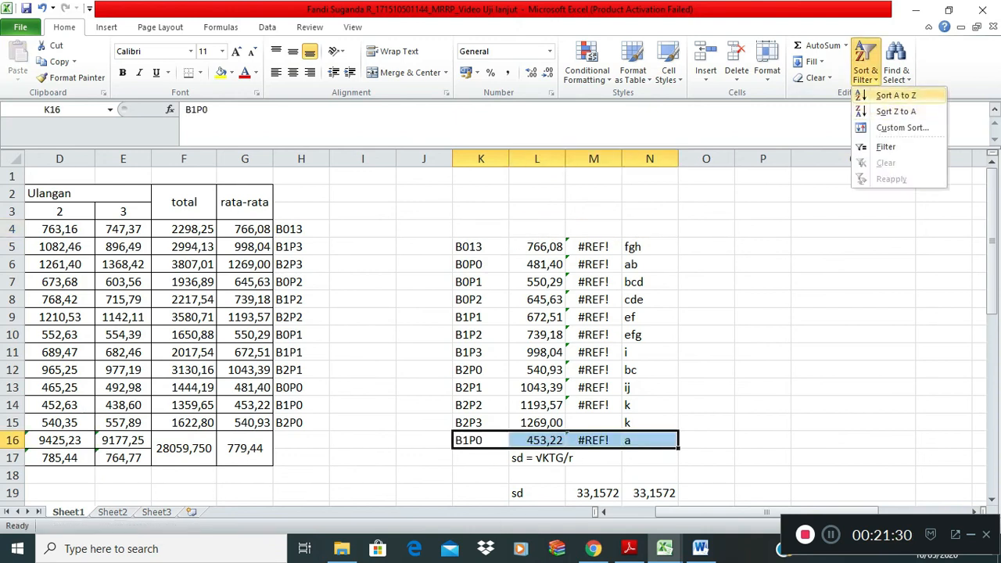
{"action": "left_click", "coordinate": [895, 95]}
{"action": "key", "text": "Return"}
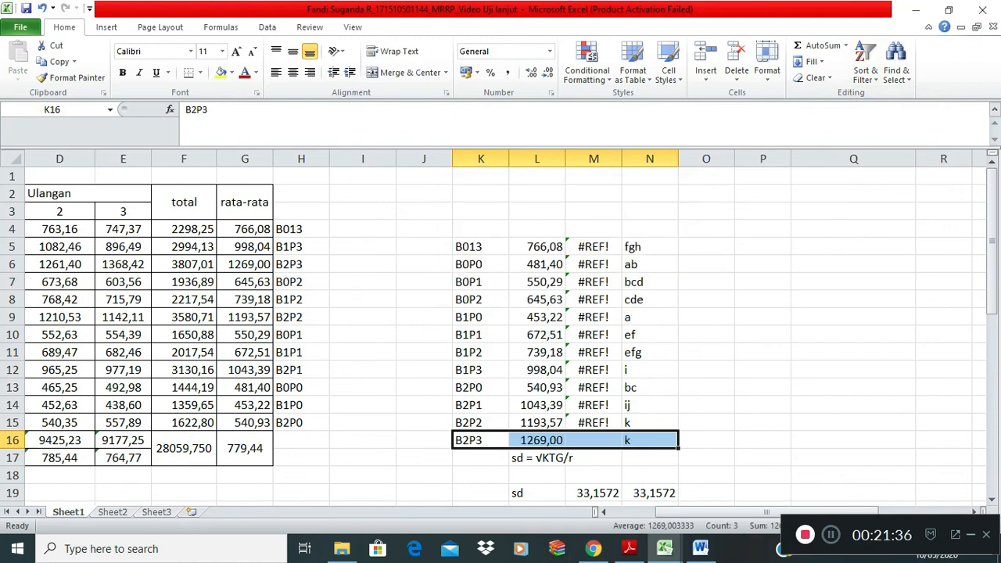
- Move the symbol "fgh" beside B013 in I4 and the symbol "ab" beside B0P0 in I13
{"action": "left_click", "coordinate": [650, 246]}
{"action": "key", "text": "ctrl+c"}
{"action": "left_click", "coordinate": [363, 229]}
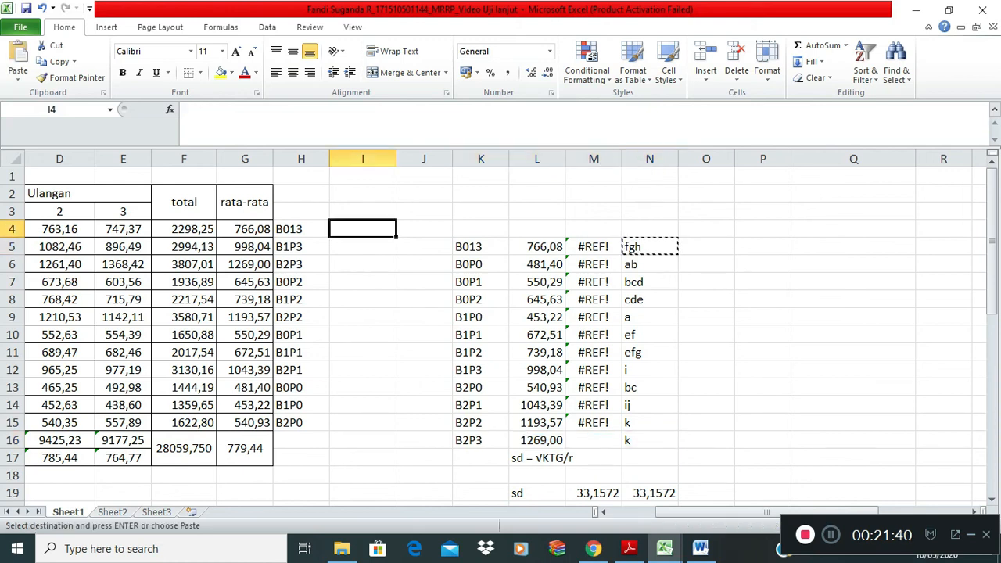
{"action": "key", "text": "ctrl+v"}
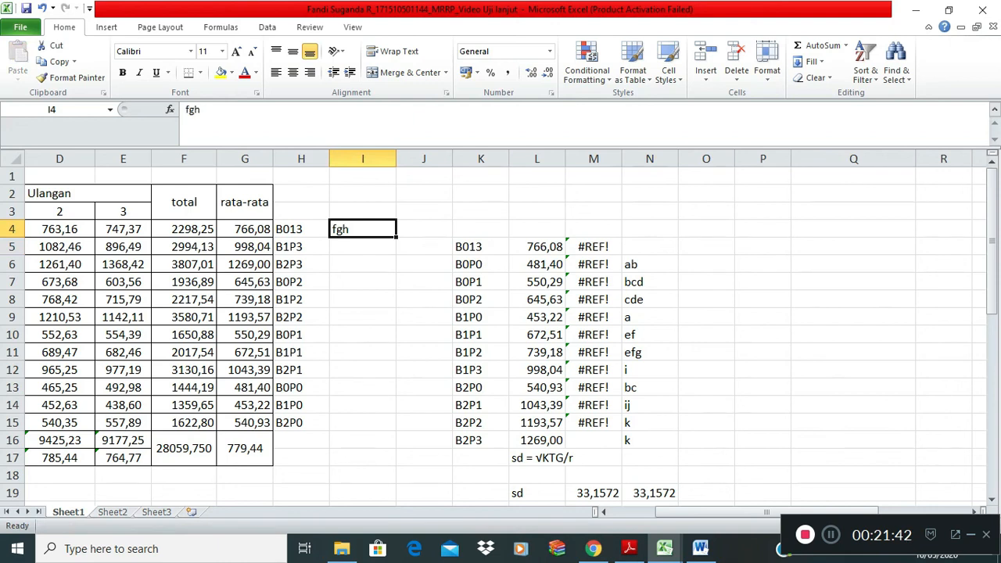
{"action": "left_click", "coordinate": [649, 265]}
{"action": "key", "text": "ctrl+x"}
{"action": "left_click", "coordinate": [363, 387]}
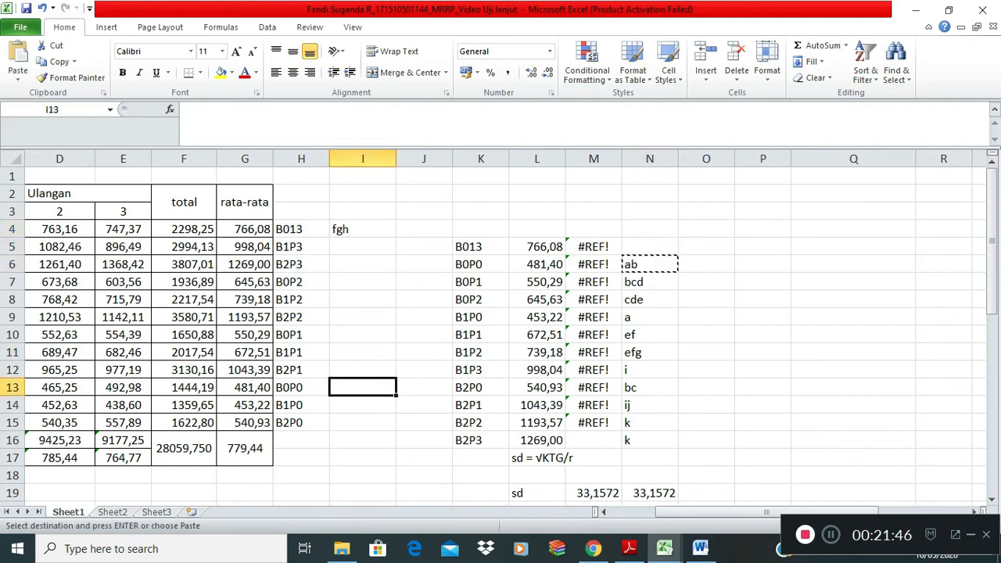
{"action": "key", "text": "ctrl+v"}
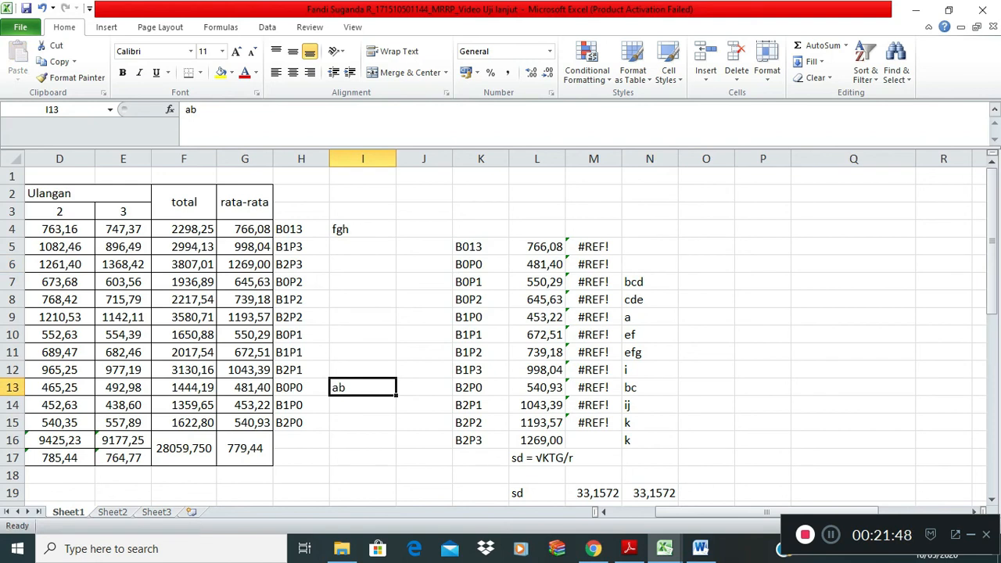
- Move the B0P1 symbol "bcd" from N7 to I10 beside its row in the data table
{"action": "left_click", "coordinate": [648, 282]}
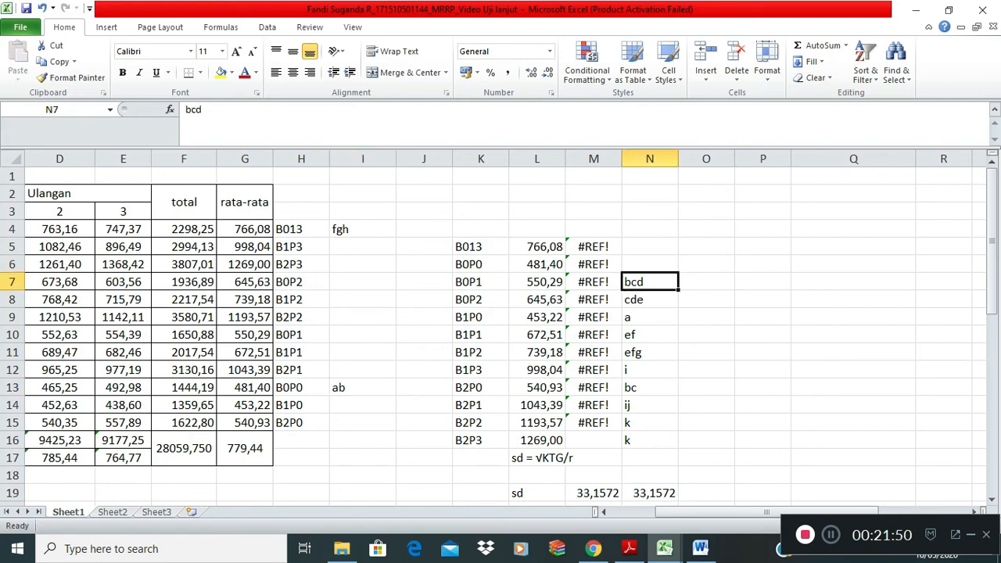
{"action": "key", "text": "ctrl+x"}
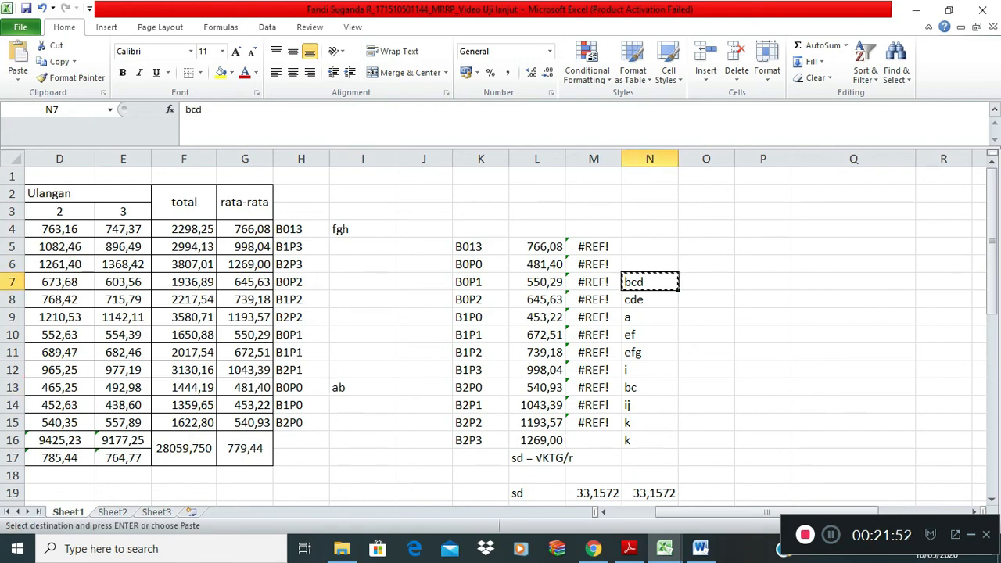
{"action": "left_click", "coordinate": [362, 335]}
{"action": "key", "text": "ctrl+c"}
{"action": "left_click", "coordinate": [650, 281]}
{"action": "key", "text": "ctrl+c"}
{"action": "left_click", "coordinate": [362, 334]}
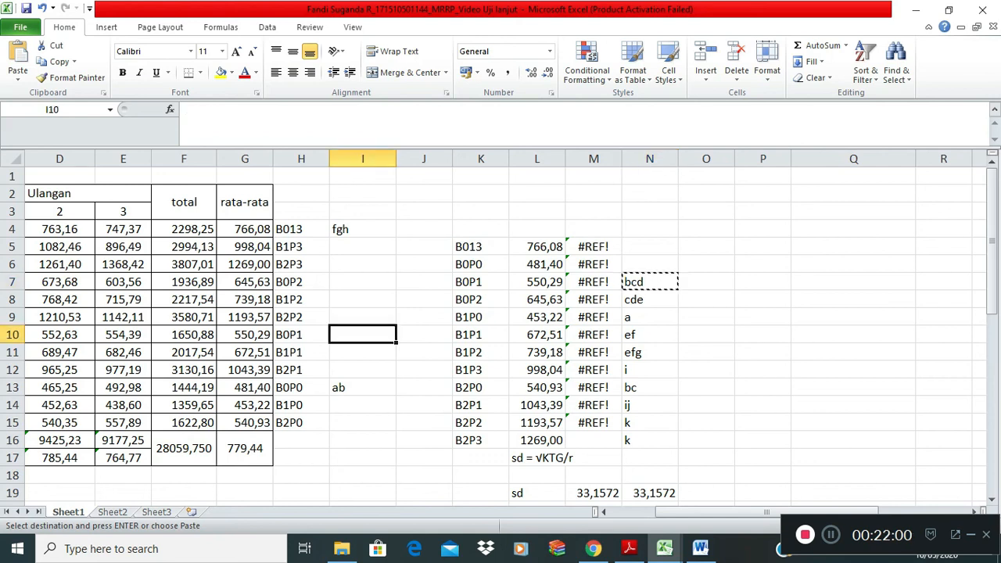
{"action": "key", "text": "ctrl+v"}
- Move the symbol "cde" beside B0P2 in I7 and the symbol "a" beside B1P0 in I14
{"action": "left_click", "coordinate": [650, 299]}
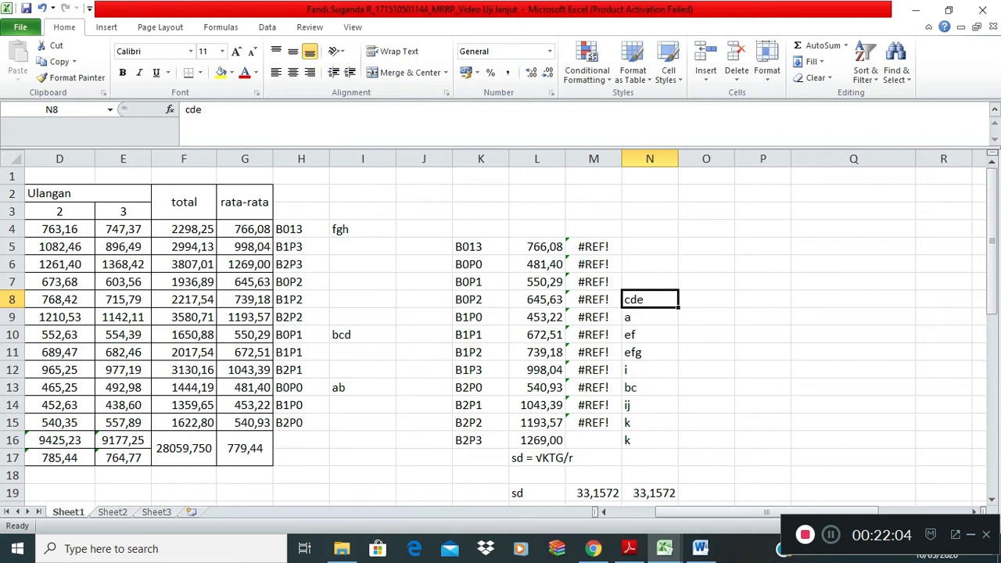
{"action": "key", "text": "ctrl+c"}
{"action": "left_click", "coordinate": [362, 283]}
{"action": "key", "text": "ctrl+v"}
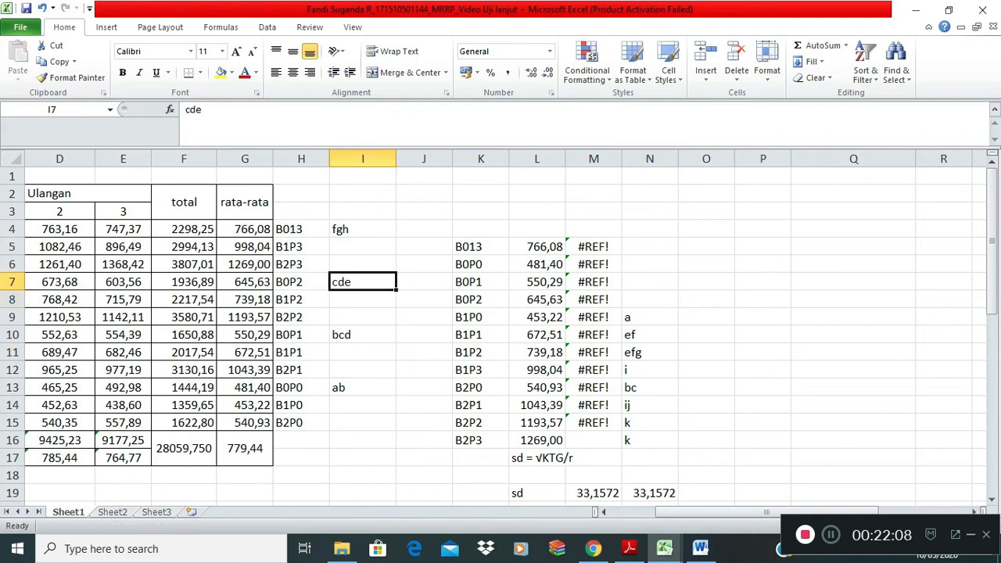
{"action": "left_click", "coordinate": [650, 317]}
{"action": "key", "text": "ctrl+x"}
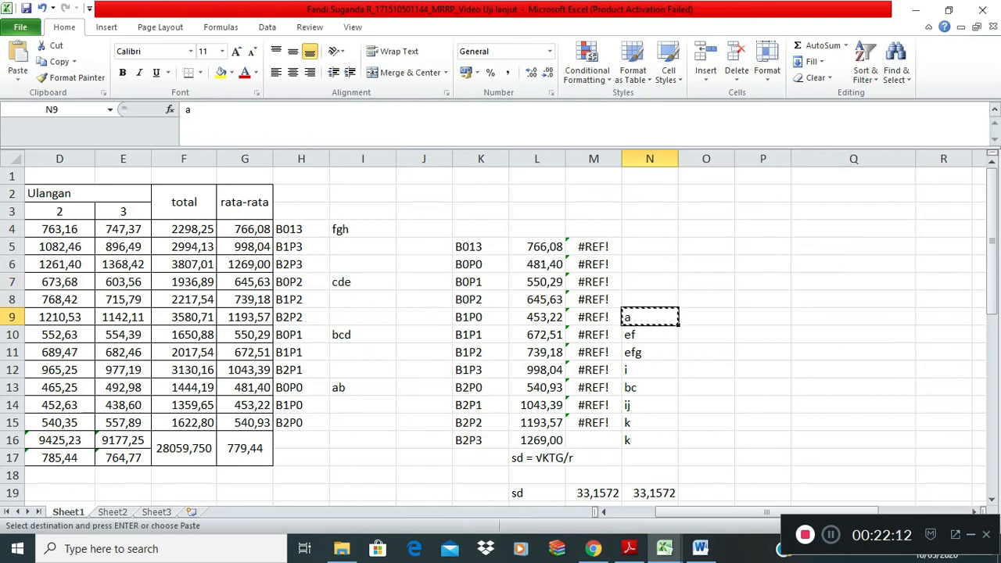
{"action": "left_click", "coordinate": [362, 405]}
{"action": "key", "text": "ctrl+v"}
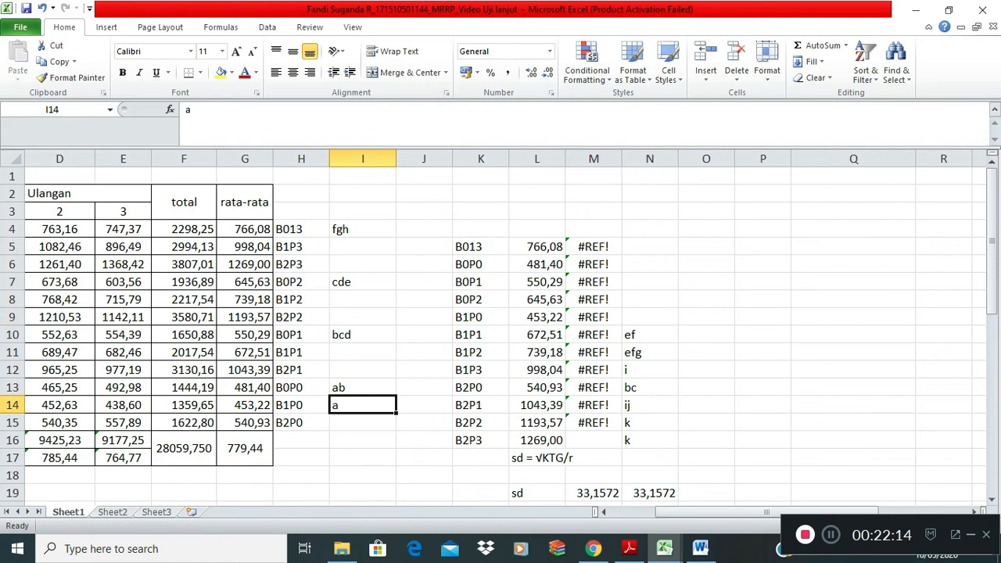
- Move the B1P1 symbol "ef" from N10 to I11 in the data table
{"action": "left_click", "coordinate": [650, 334]}
{"action": "key", "text": "ctrl+x"}
{"action": "left_click", "coordinate": [363, 352]}
{"action": "key", "text": "ctrl+v"}
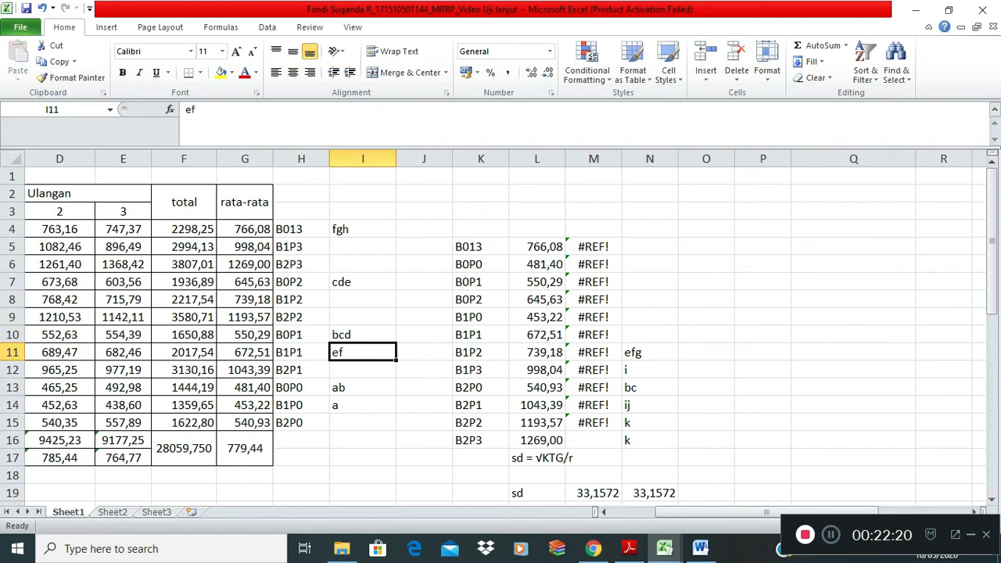
- Move the B1P2 symbol "efg" from N11 to I8 in the data table
{"action": "left_click", "coordinate": [650, 352]}
{"action": "key", "text": "ctrl+x"}
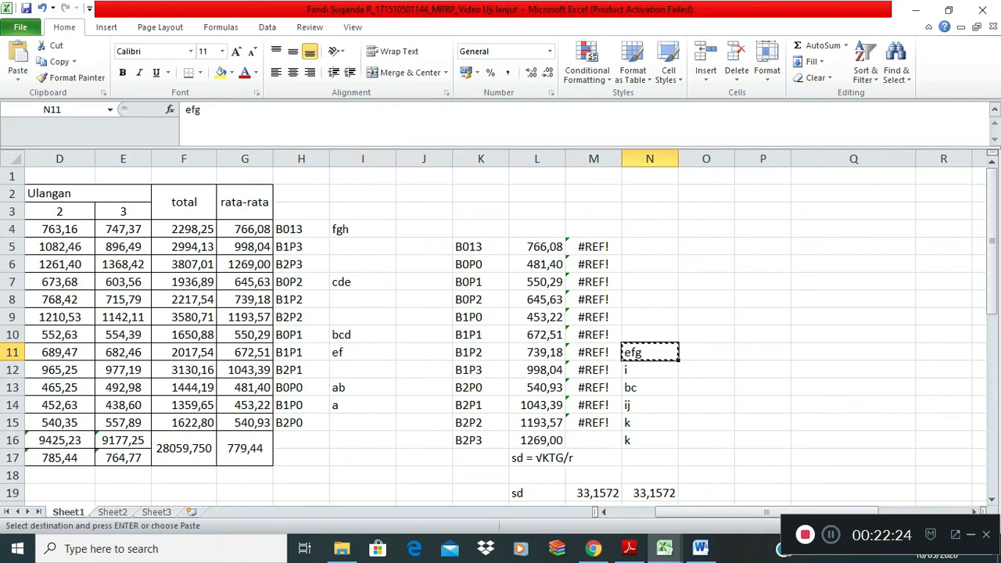
{"action": "left_click", "coordinate": [362, 299]}
{"action": "key", "text": "ctrl+c"}
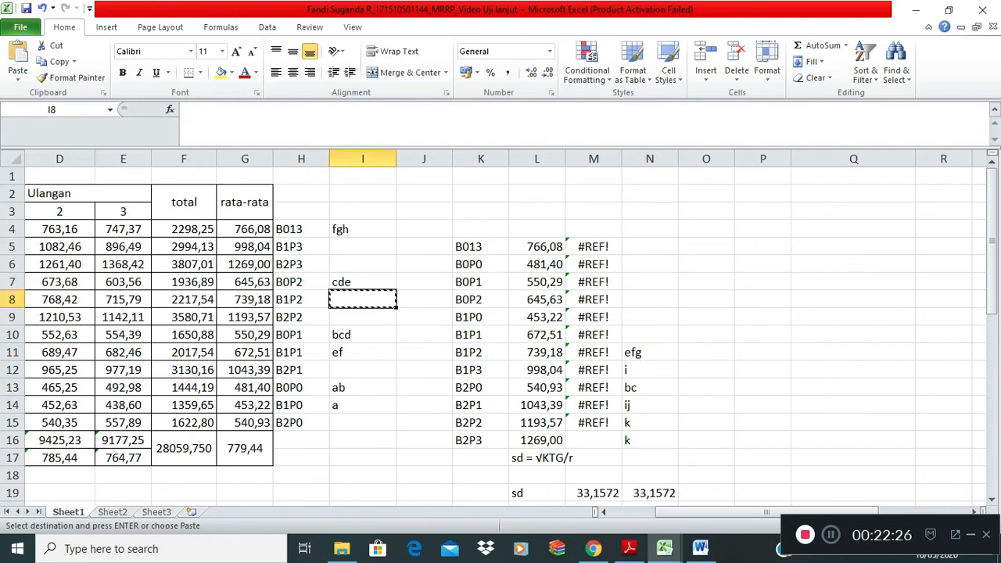
{"action": "left_click", "coordinate": [649, 352]}
{"action": "key", "text": "ctrl+c"}
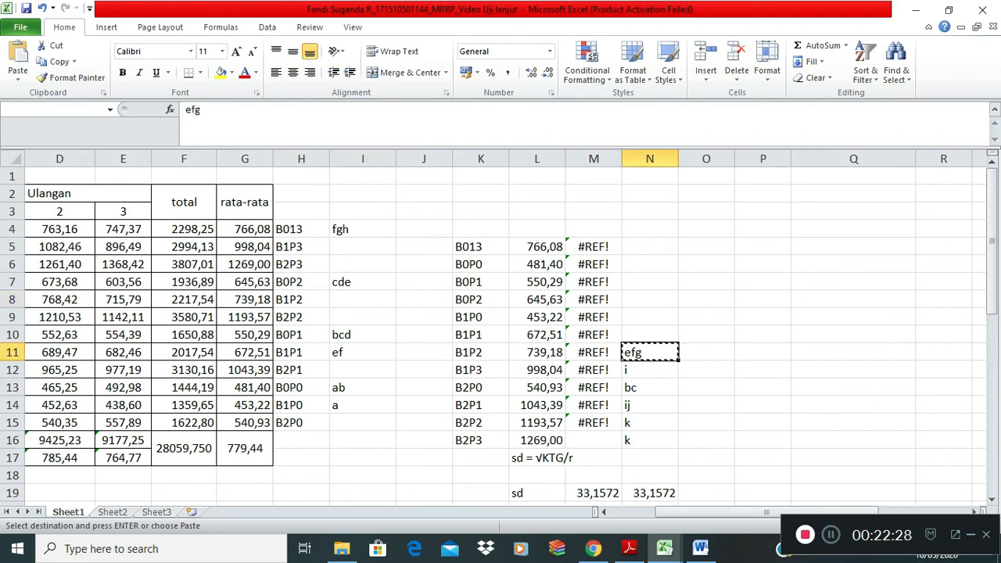
{"action": "left_click", "coordinate": [503, 312]}
{"action": "left_click", "coordinate": [363, 299]}
{"action": "key", "text": "ctrl+v"}
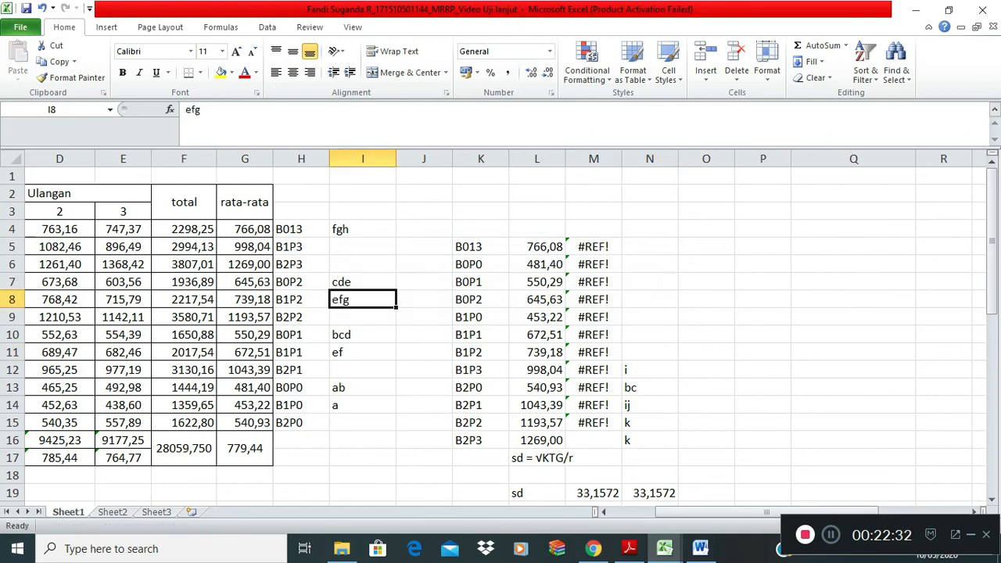
- Move the symbol "i" beside B1P3 in I5 and the symbol "bc" beside B2P0 in I15
{"action": "left_click", "coordinate": [650, 370]}
{"action": "key", "text": "ctrl+x"}
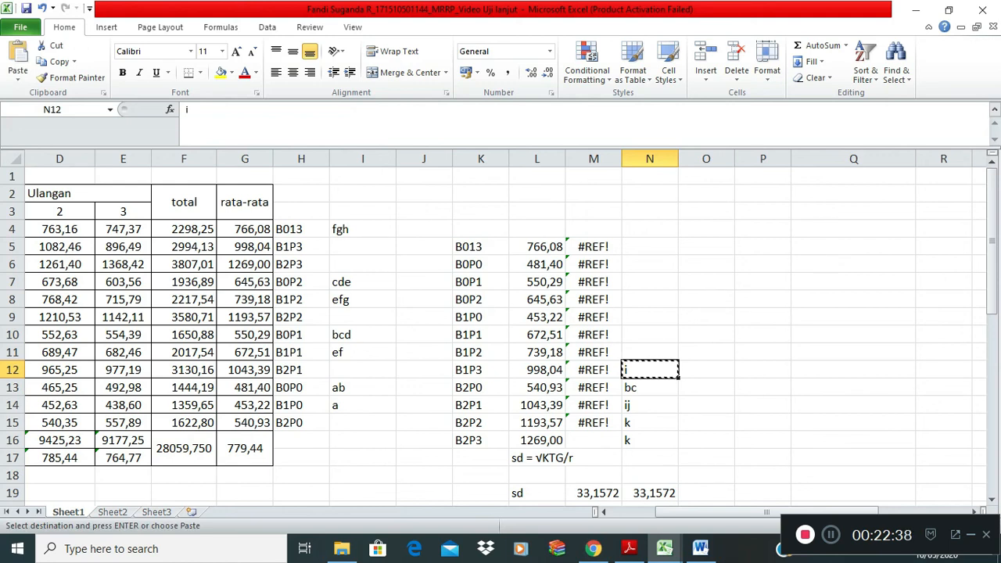
{"action": "left_click", "coordinate": [363, 246]}
{"action": "key", "text": "ctrl+v"}
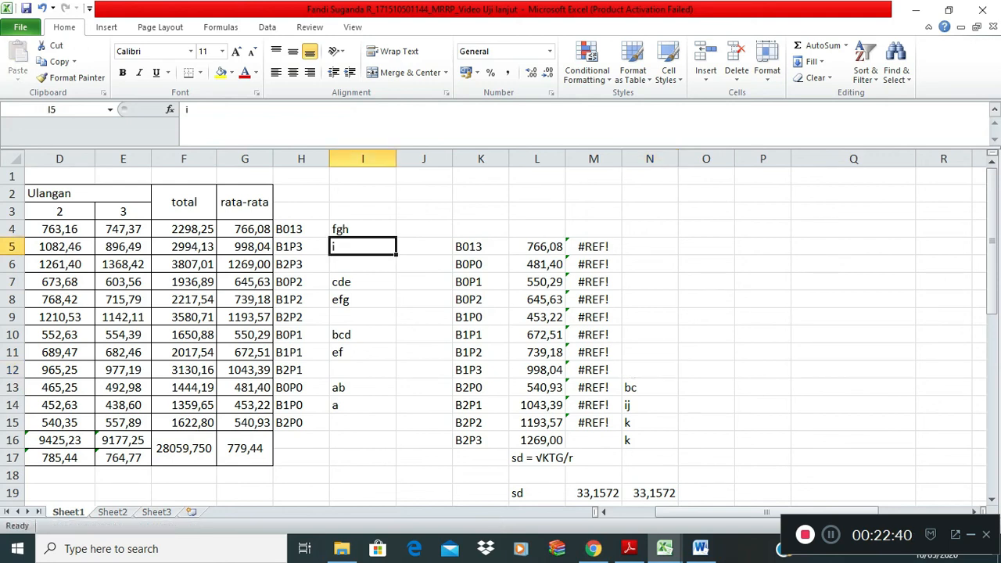
{"action": "left_click", "coordinate": [649, 388]}
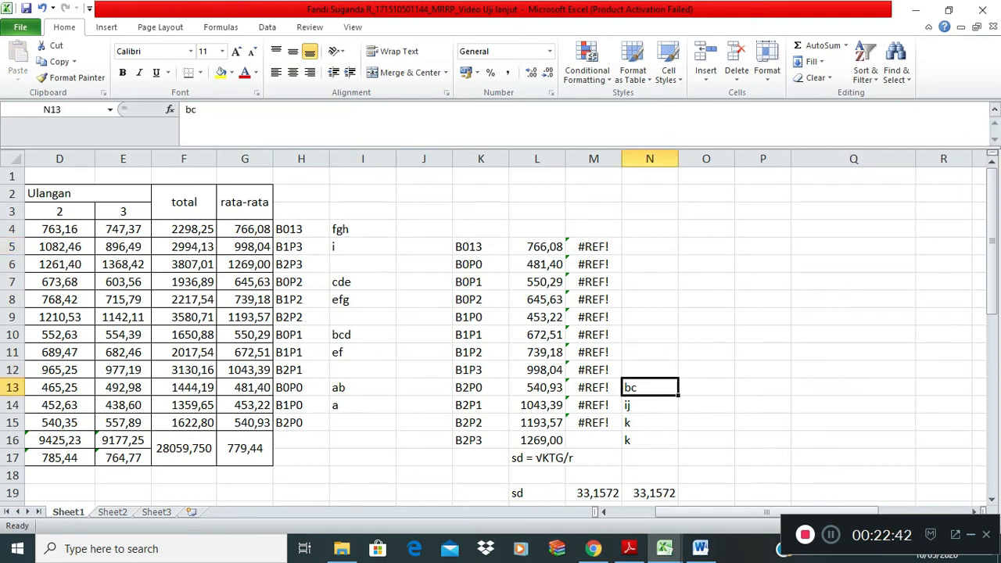
{"action": "key", "text": "ctrl+x"}
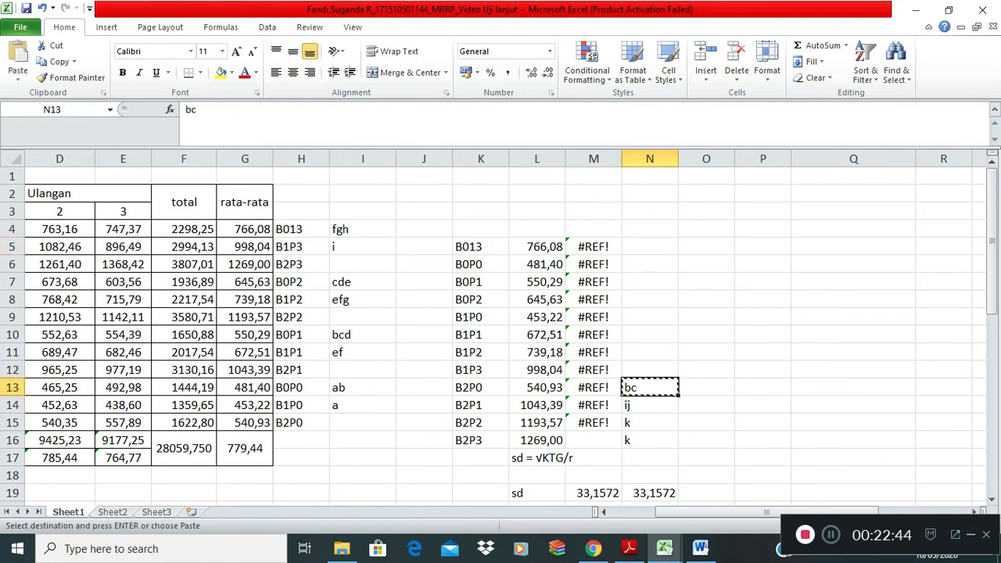
{"action": "left_click", "coordinate": [363, 423]}
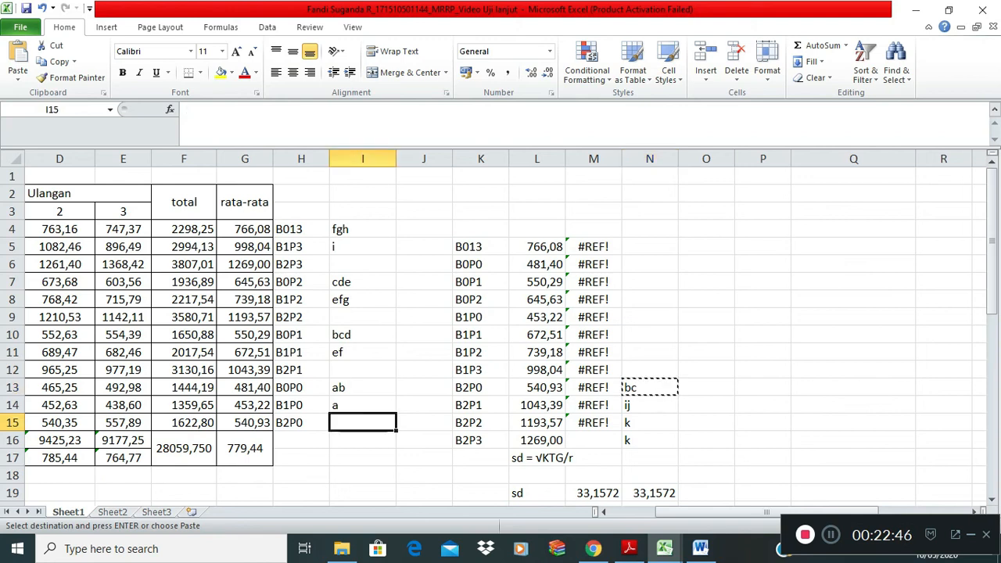
{"action": "key", "text": "ctrl+v"}
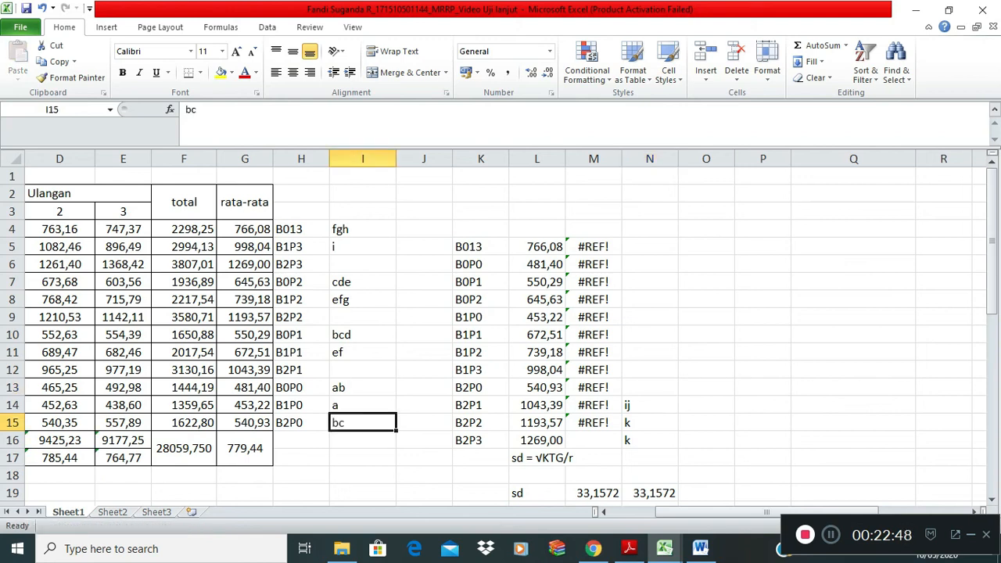
- Move the B2P1 symbol "ij" from N14 to I12 in the data table
{"action": "left_click", "coordinate": [649, 405]}
{"action": "key", "text": "ctrl+x"}
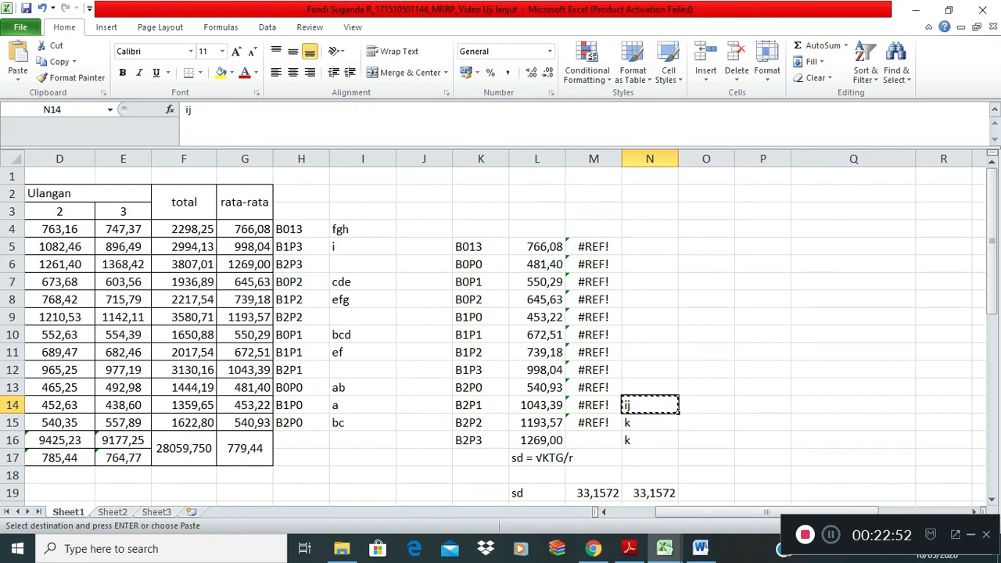
{"action": "left_click", "coordinate": [363, 370]}
{"action": "key", "text": "ctrl+v"}
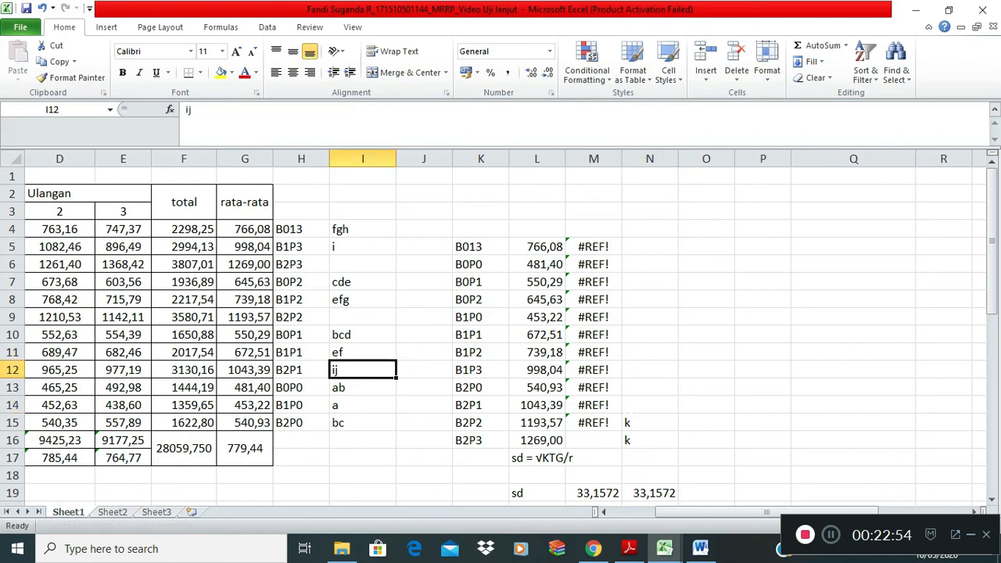
- Enter the symbol "k" beside B2P3 in I6 and beside B2P2 in I9 of the data table
{"action": "left_click", "coordinate": [649, 422]}
{"action": "key", "text": "ctrl+x"}
{"action": "left_click", "coordinate": [363, 264]}
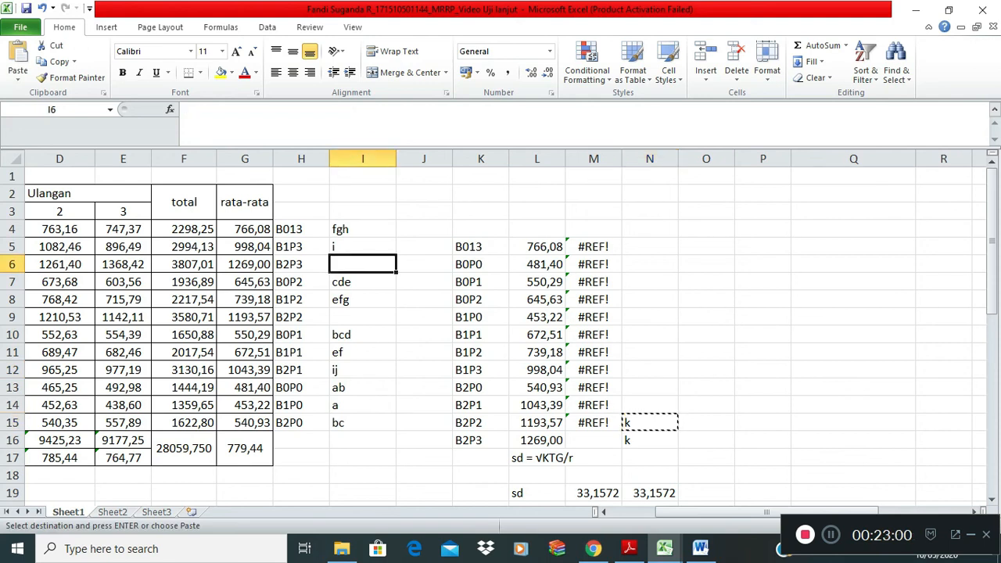
{"action": "key", "text": "ctrl+k"}
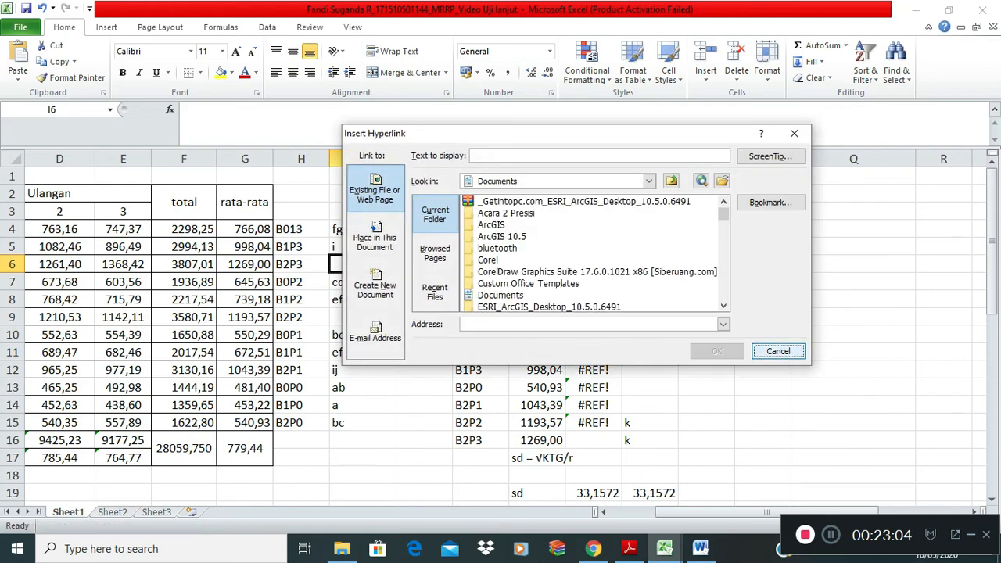
{"action": "left_click", "coordinate": [778, 351]}
{"action": "type", "text": "k"}
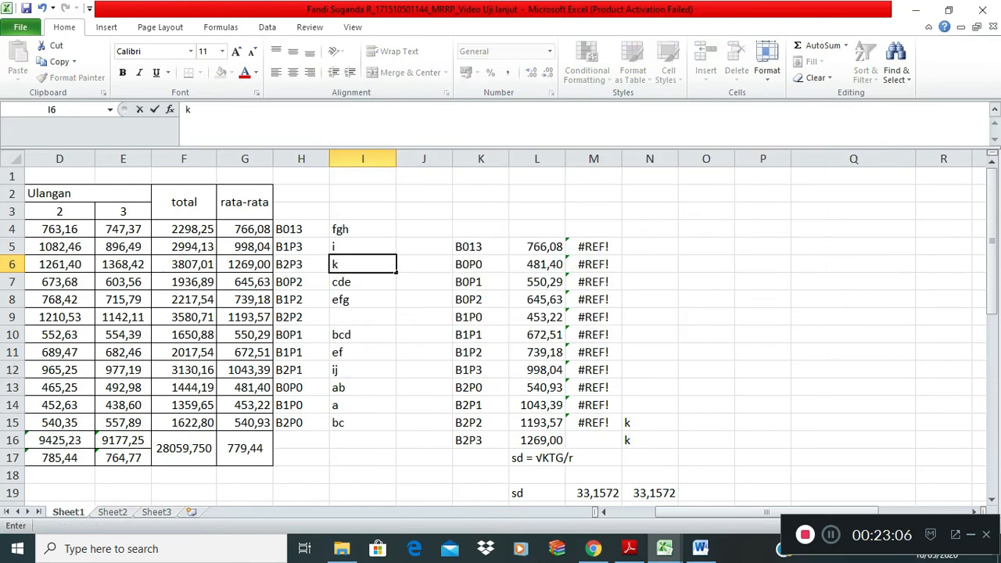
{"action": "left_click", "coordinate": [363, 316]}
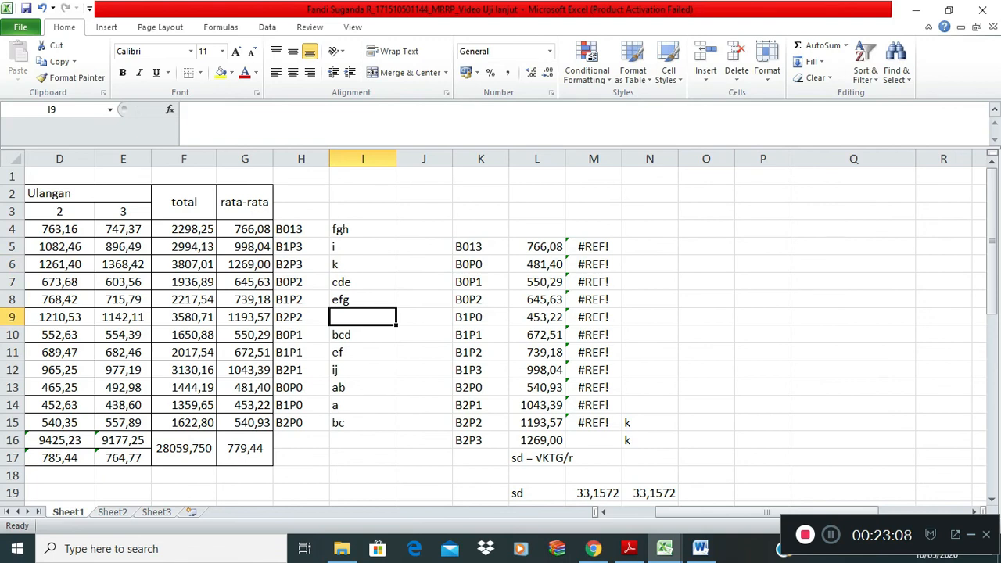
{"action": "type", "text": "k"}
{"action": "left_click", "coordinate": [424, 387]}
- Clear the sorted helper list of treatments, means and leftover symbols in K5:N16
{"action": "left_click_drag", "start_coordinate": [469, 246], "coordinate": [649, 440]}
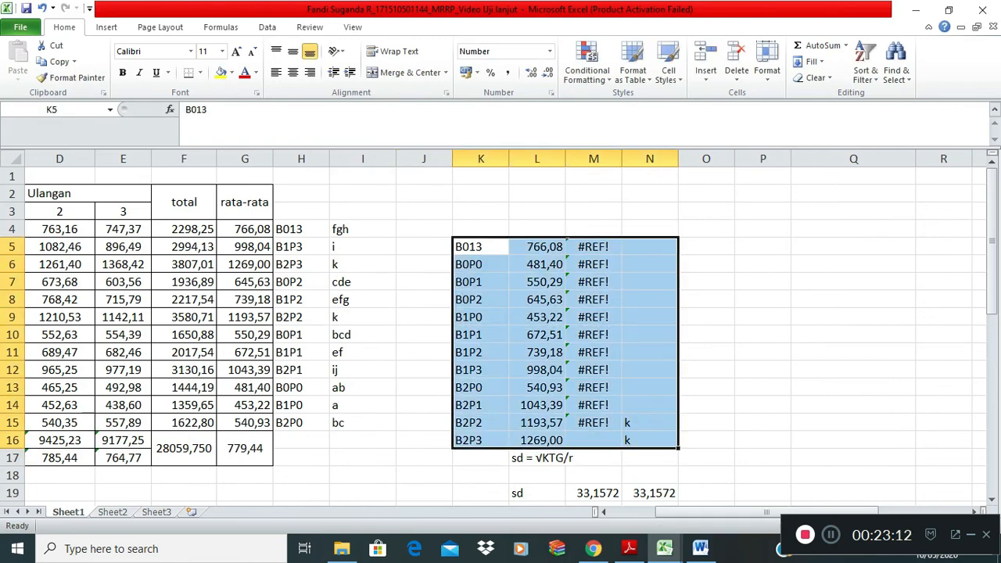
{"action": "key", "text": "Delete"}
{"action": "left_click", "coordinate": [480, 352]}
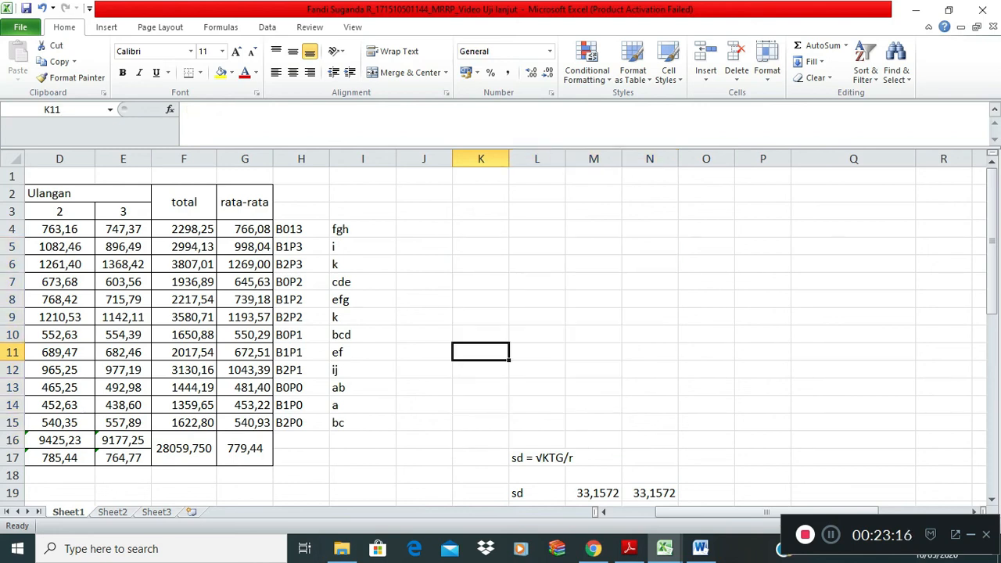
- Examine the significance symbols beside the leaf-area treatment means in I4:I15, comparing B2P3 and B2P2 with the other treatments
{"action": "left_click", "coordinate": [362, 229]}
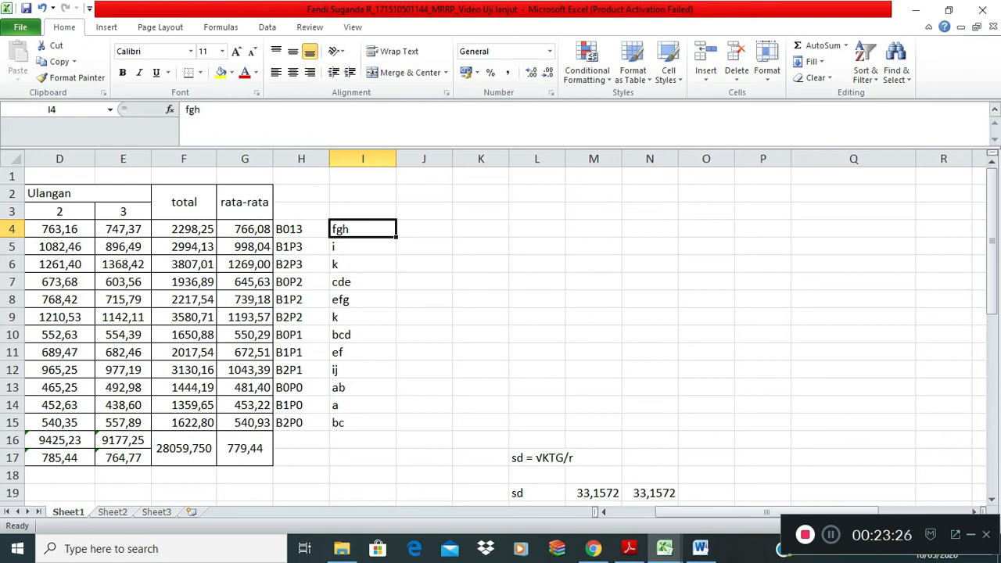
{"action": "left_click", "coordinate": [362, 317]}
{"action": "left_click_drag", "start_coordinate": [766, 511], "coordinate": [736, 511]}
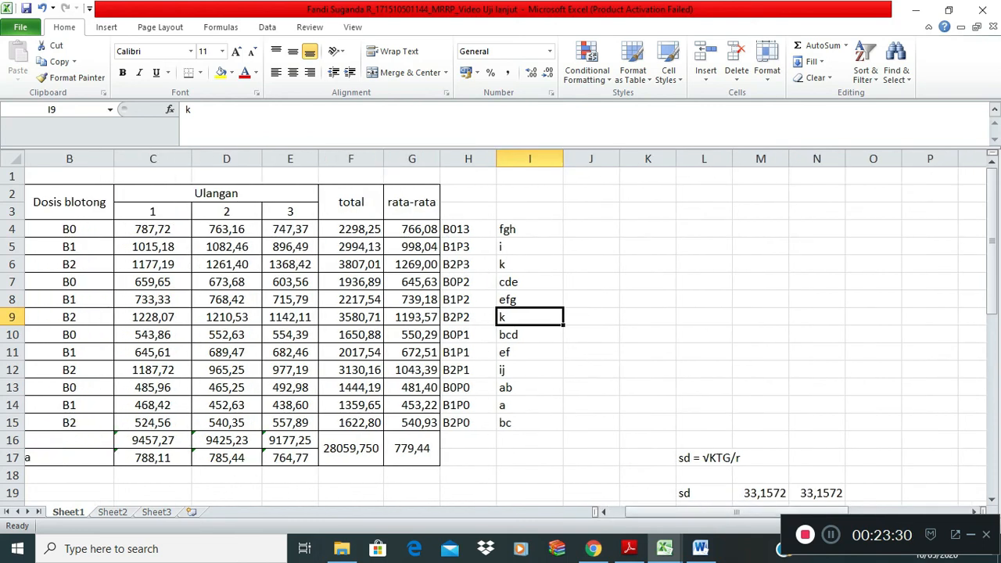
{"action": "scroll", "coordinate": [501, 328], "scroll_direction": "left", "scroll_amount": 2}
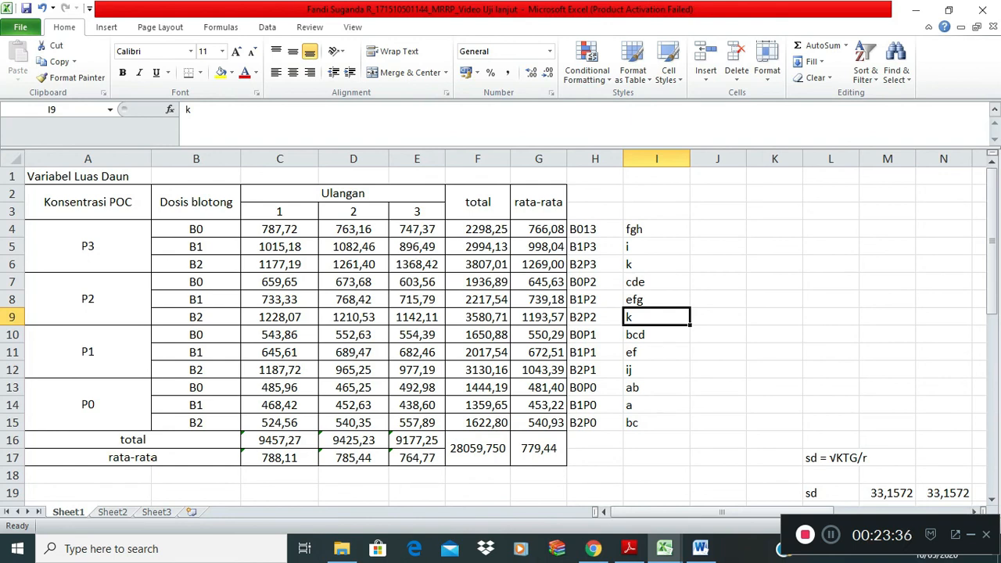
{"action": "left_click", "coordinate": [656, 265]}
{"action": "left_click", "coordinate": [656, 317]}
{"action": "left_click", "coordinate": [656, 264]}
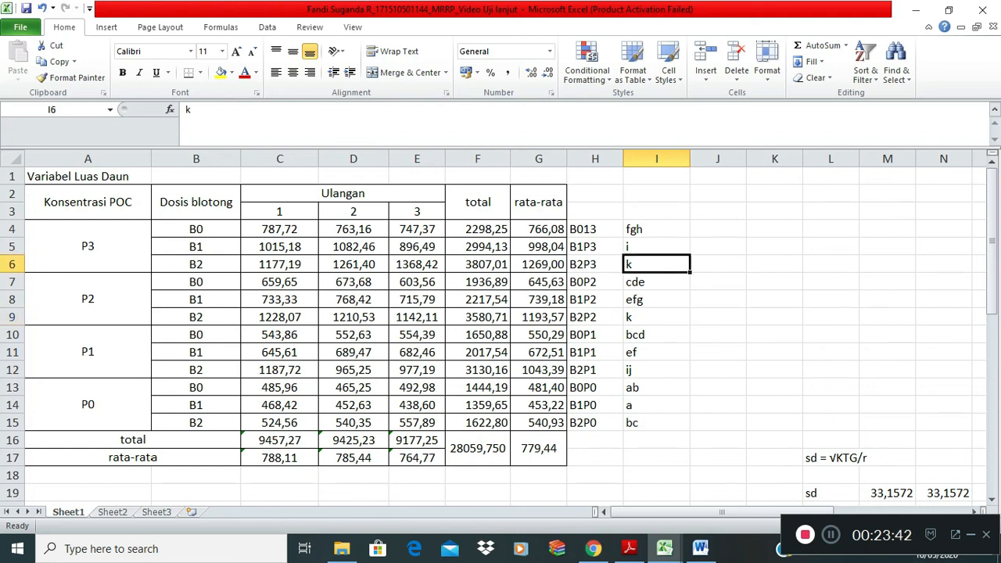
{"action": "left_click", "coordinate": [656, 334]}
{"action": "left_click", "coordinate": [656, 317]}
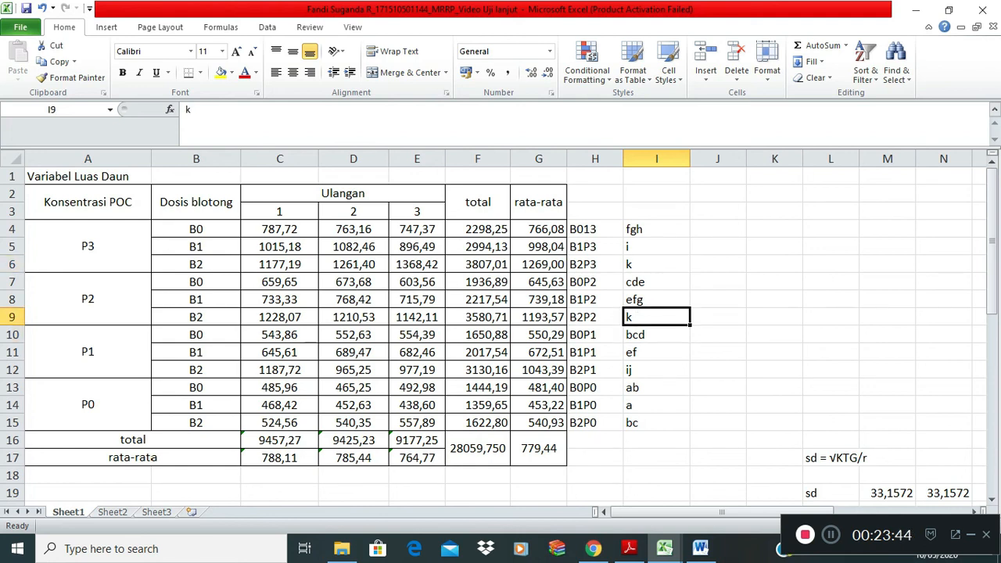
{"action": "left_click", "coordinate": [656, 229]}
{"action": "left_click", "coordinate": [656, 247]}
{"action": "left_click", "coordinate": [656, 265]}
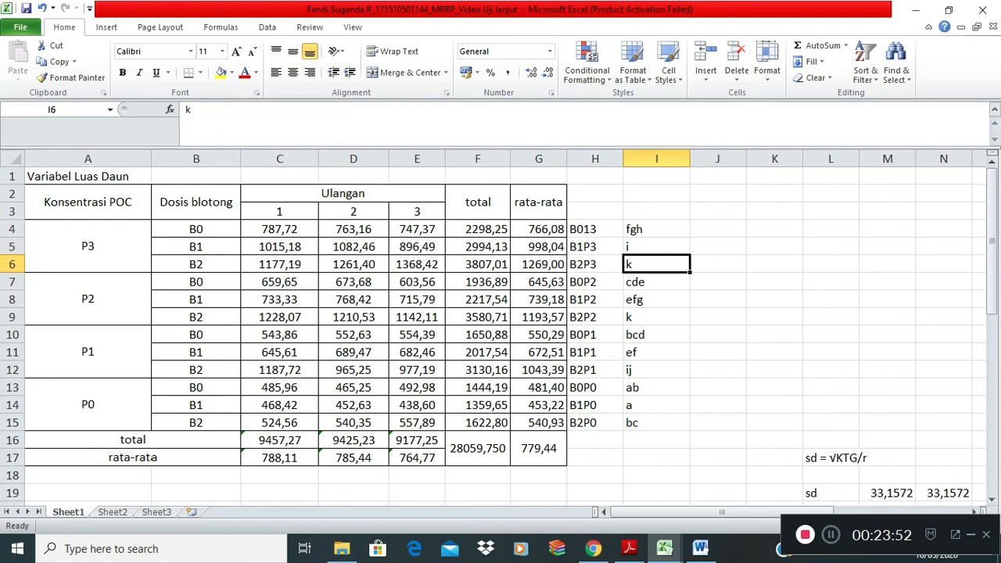
{"action": "left_click", "coordinate": [656, 335]}
{"action": "left_click", "coordinate": [656, 316]}
{"action": "left_click", "coordinate": [656, 264]}
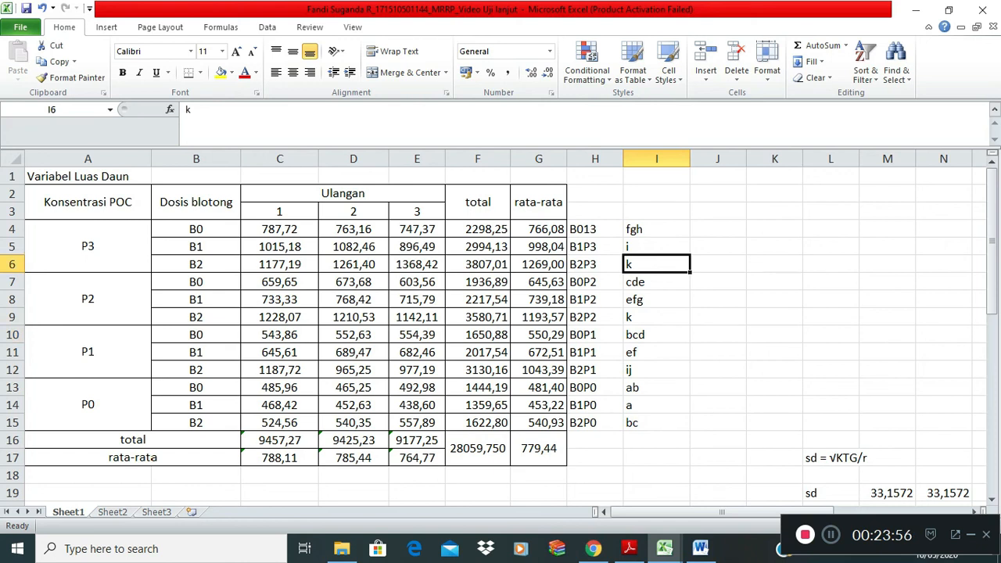